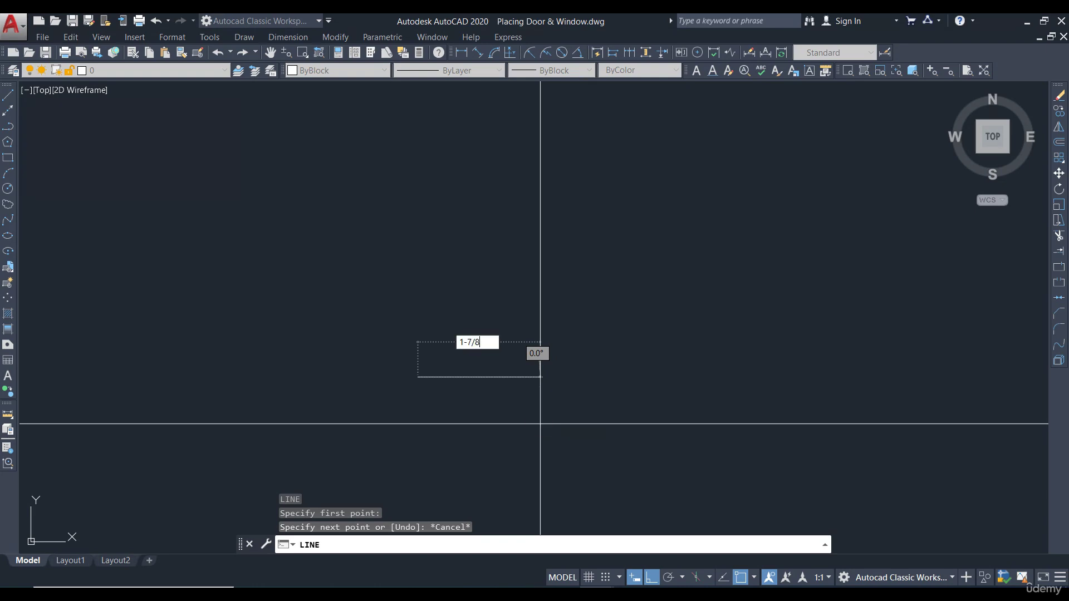
- Draw the lower jamb outline with lines 1-7/8" to the right, 1-3/8" up and 1/2" to the right
key(Return)
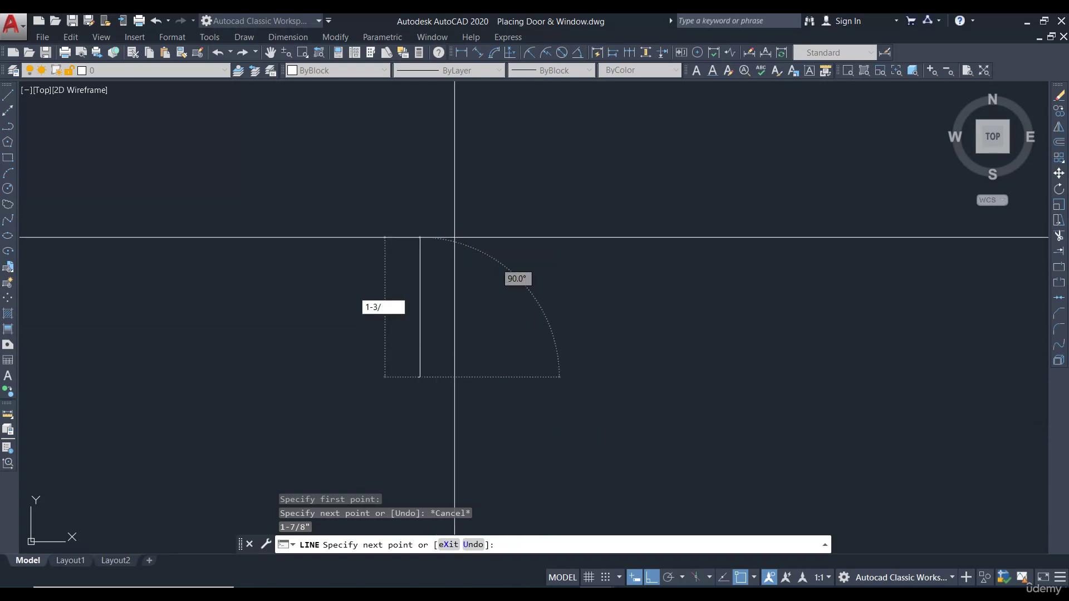
text(1-3/8")
key(Return)
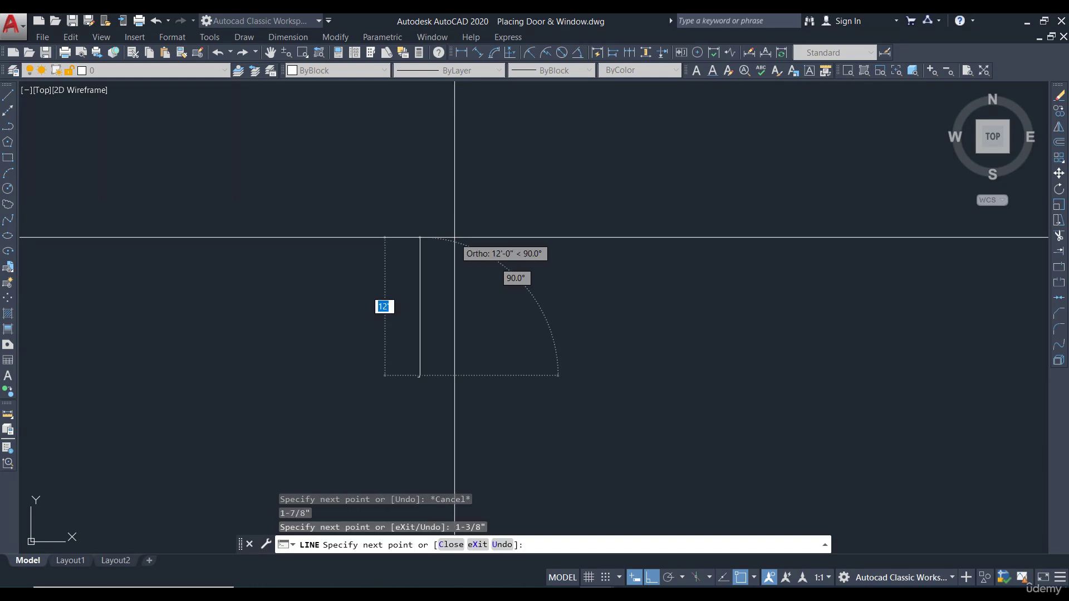
scroll(412, 373, up, 5)
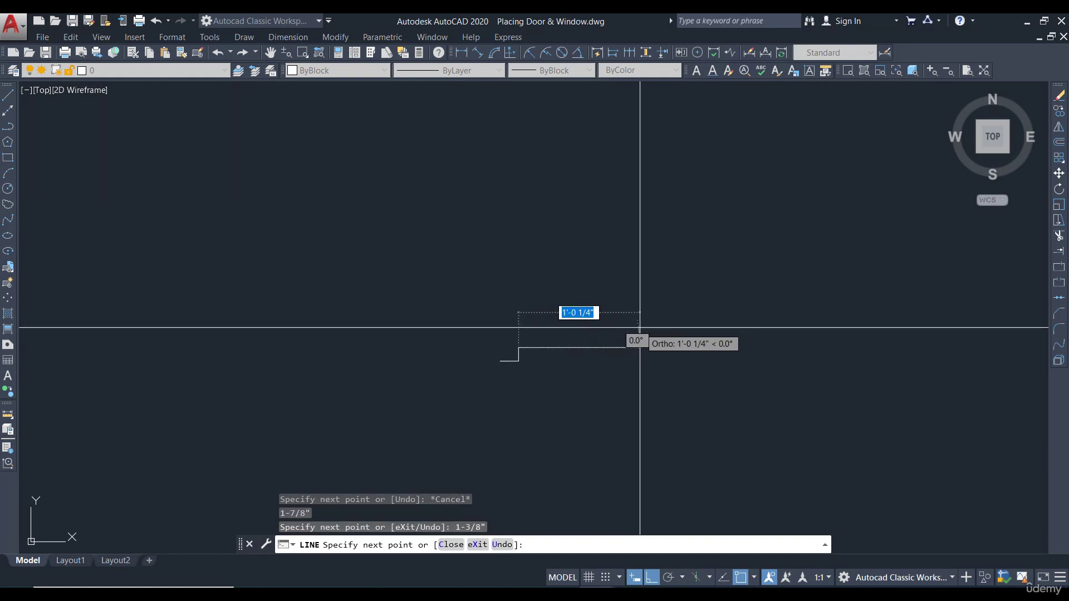
text(1)
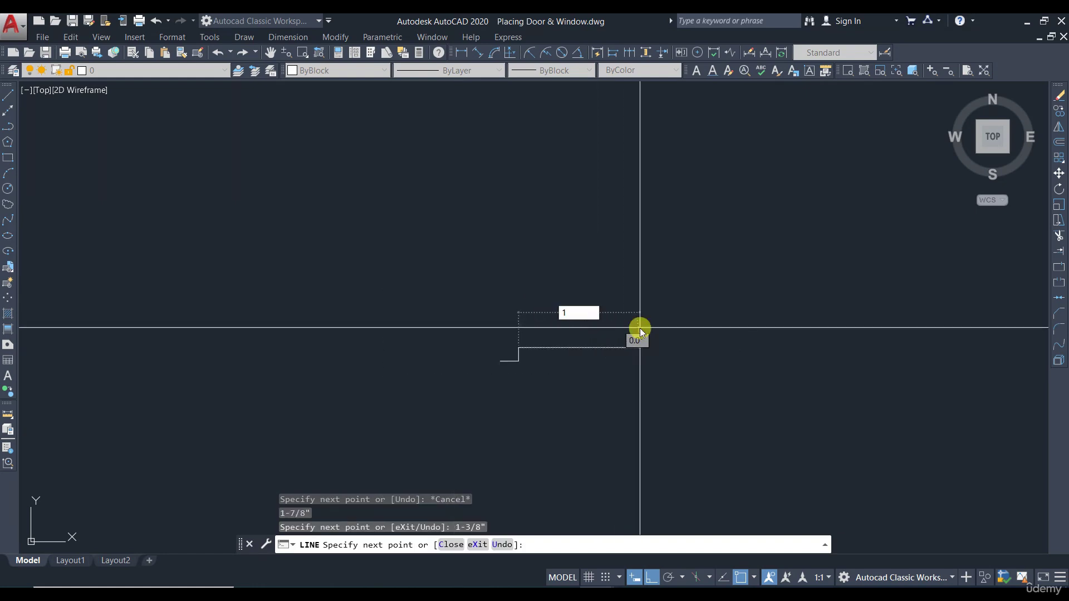
text(/2)
key(Return)
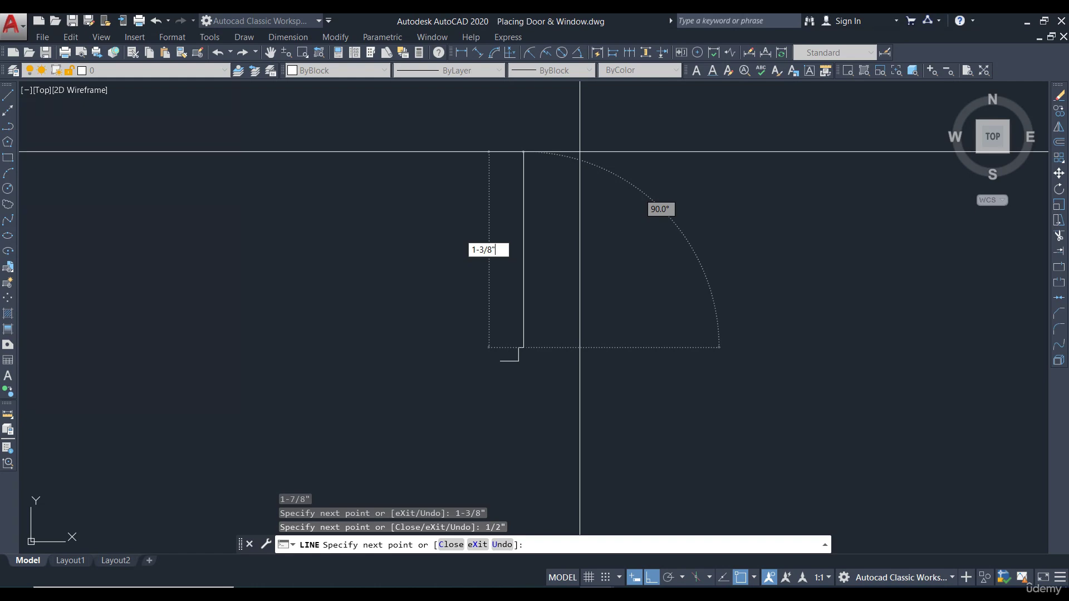
- Continue the jamb outline 1-3/8" up, 1/2" left, 1" up and 1-7/8" left, then close it back to the start
key(Return)
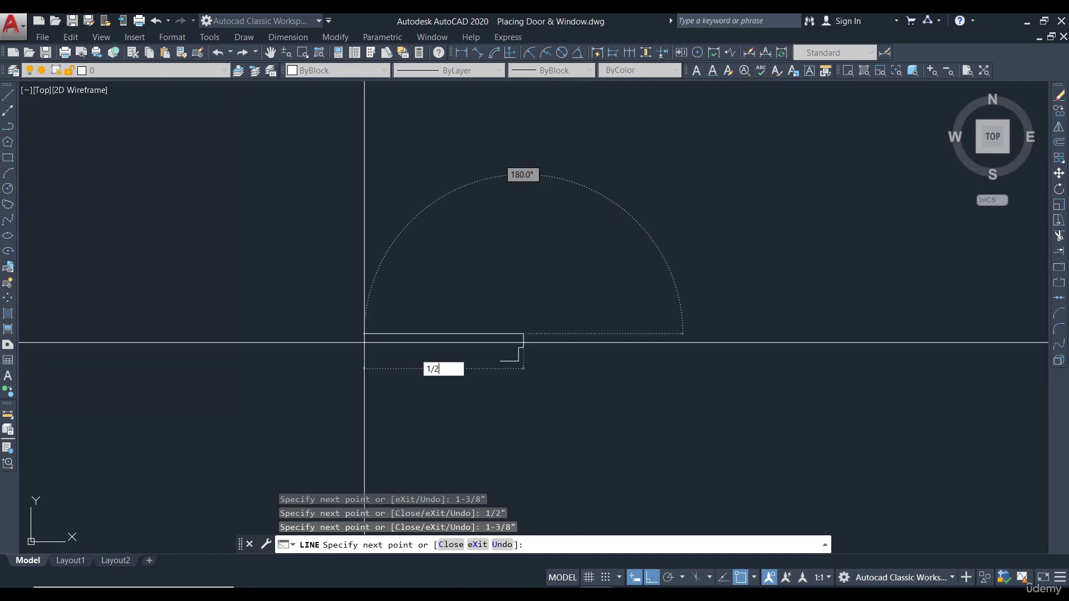
key(Return)
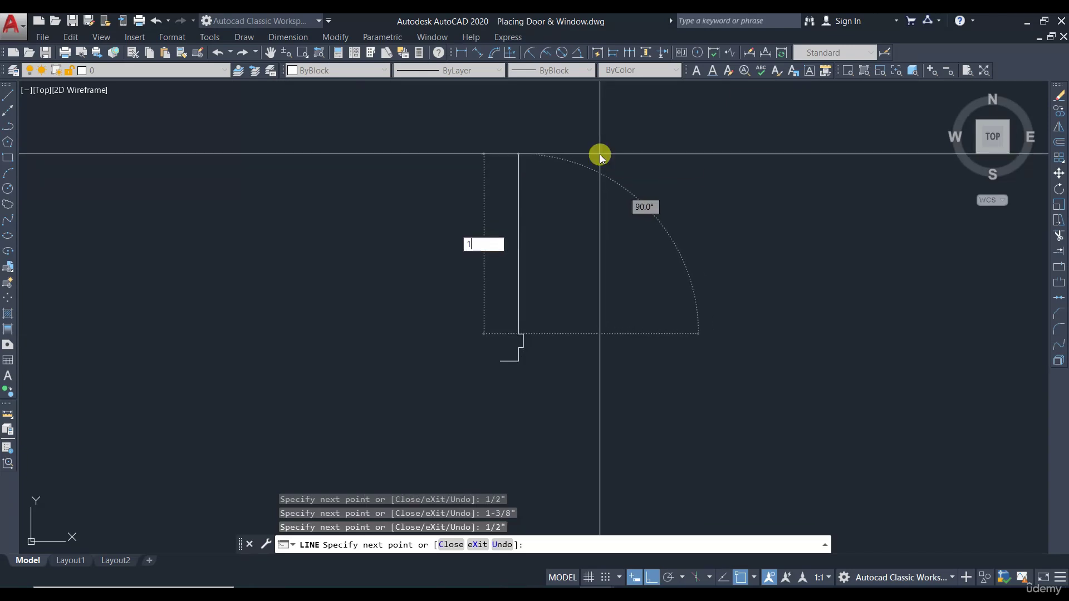
key(Return)
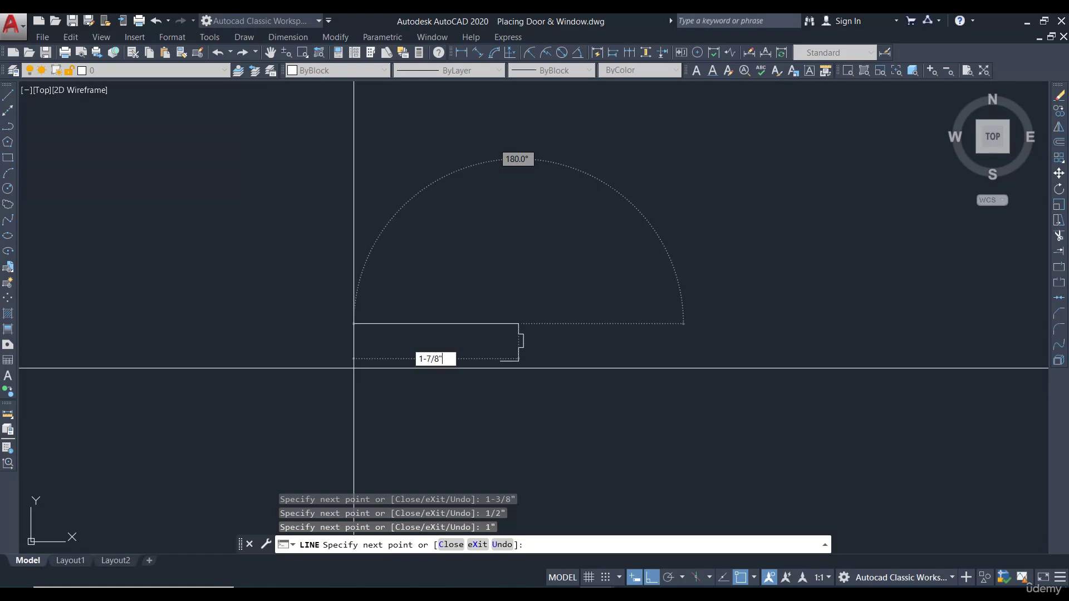
key(Return)
scroll(480, 383, up, 6)
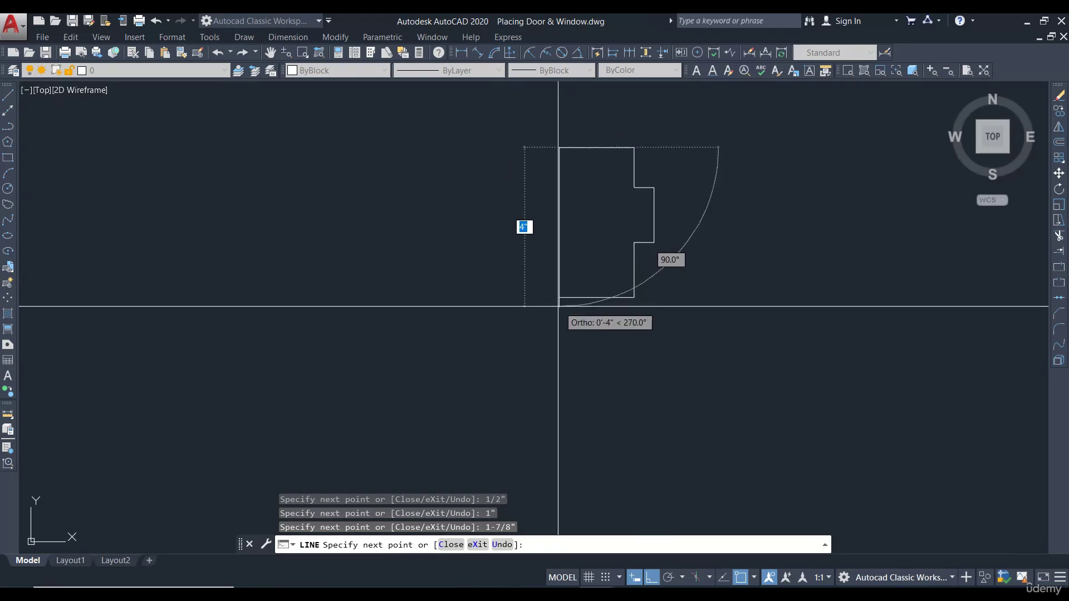
key(Escape)
- Mirror the whole jamb outline about a vertical line to its right, keeping the source objects
scroll(685, 334, down, 4)
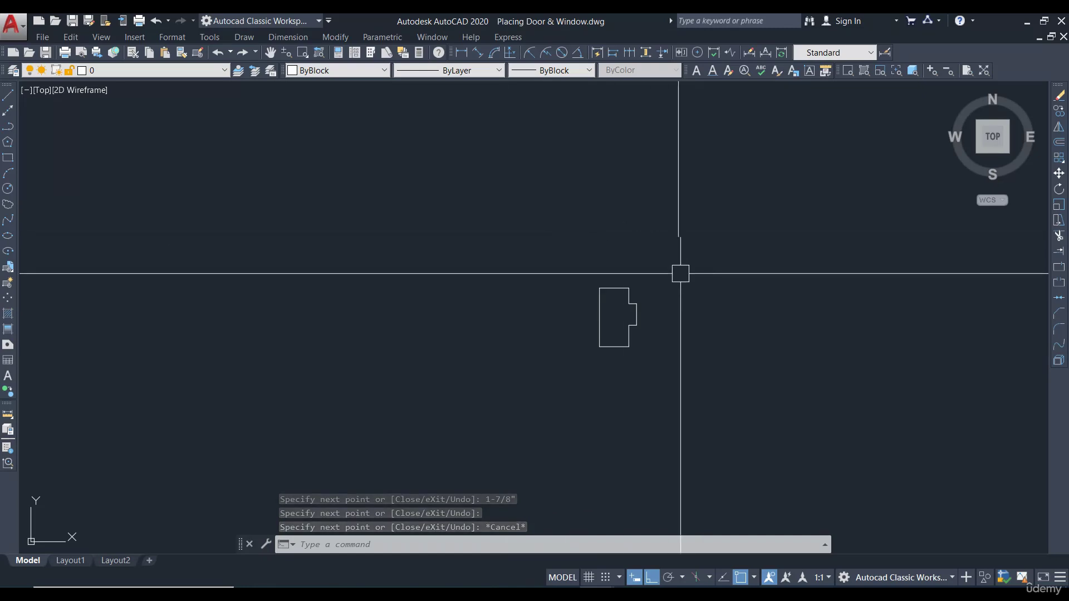
middle_drag(688, 319, 622, 315)
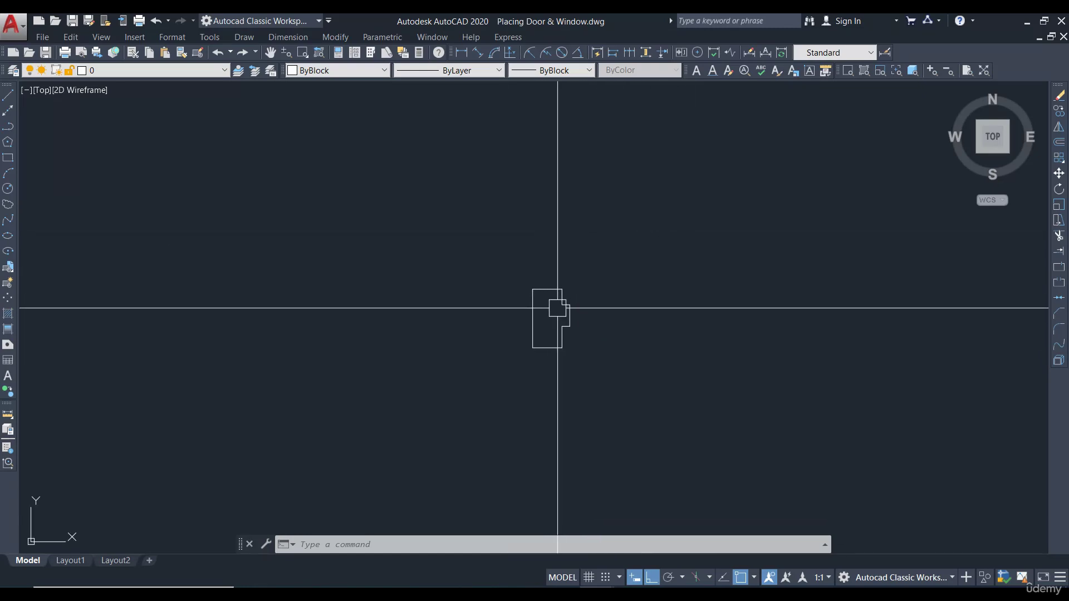
scroll(559, 306, up, 4)
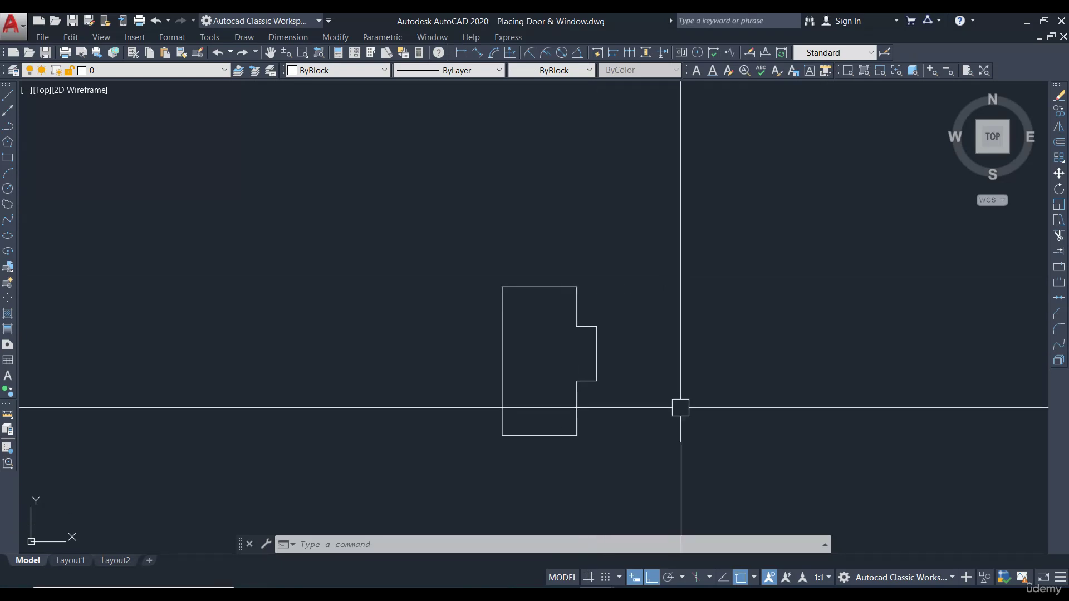
middle_drag(680, 408, 671, 315)
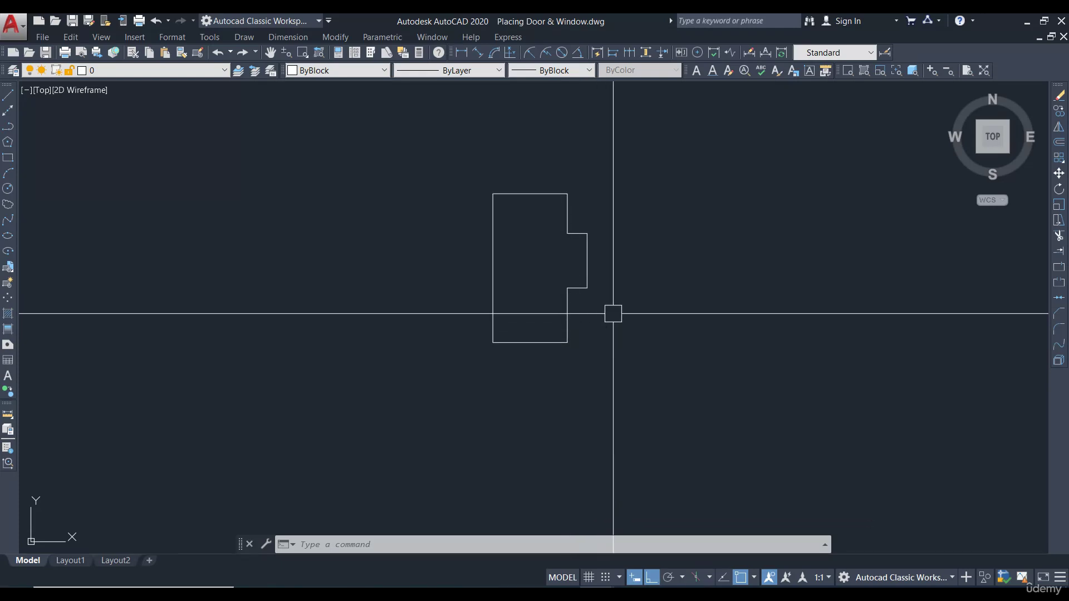
scroll(607, 347, down, 2)
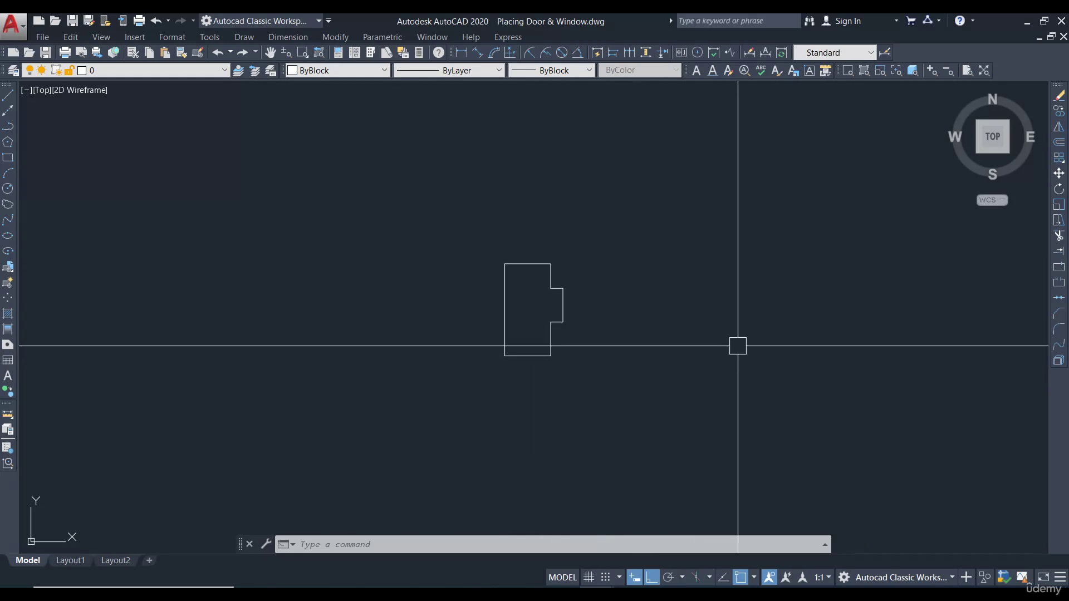
click(610, 385)
click(456, 200)
click(1059, 127)
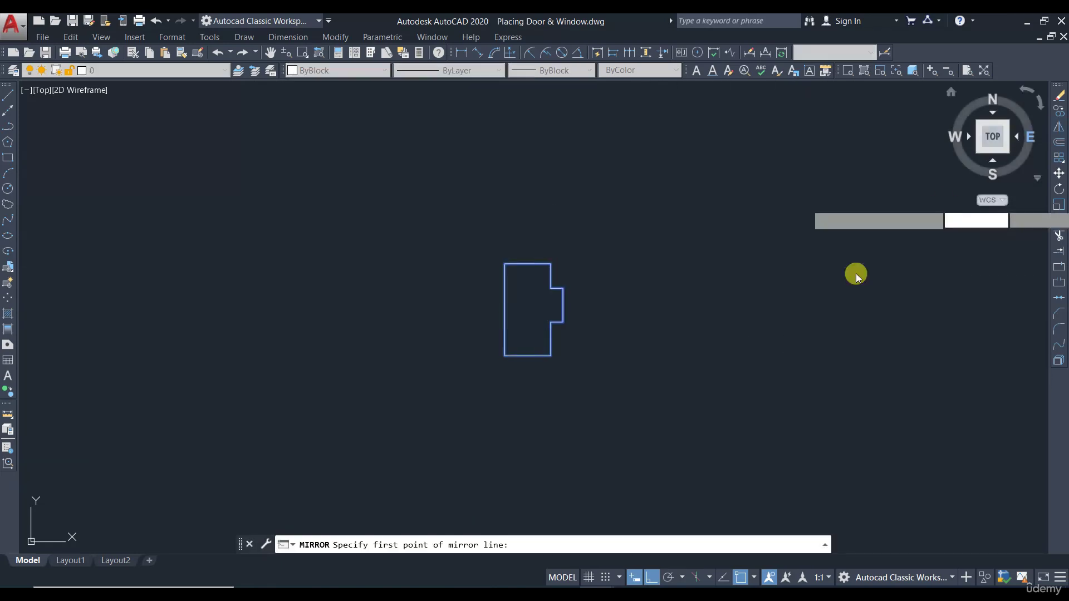
click(674, 361)
click(695, 209)
key(Return)
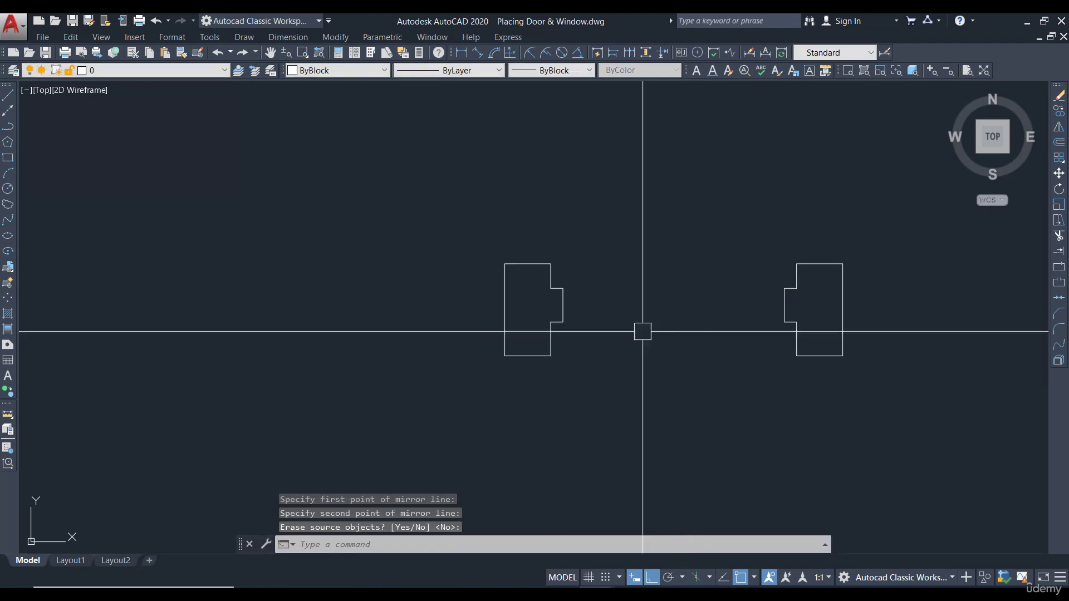
- Draw a short vertical reference line down from the left jamb's lower outer corner and offset it 3' to the right
text(l)
key(Return)
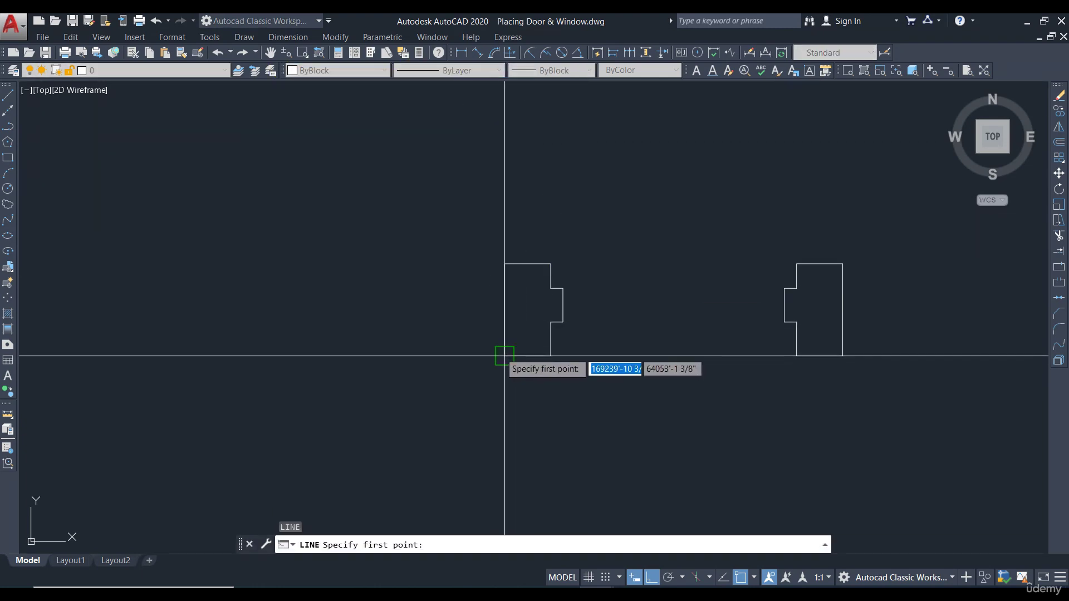
click(504, 356)
text(o)
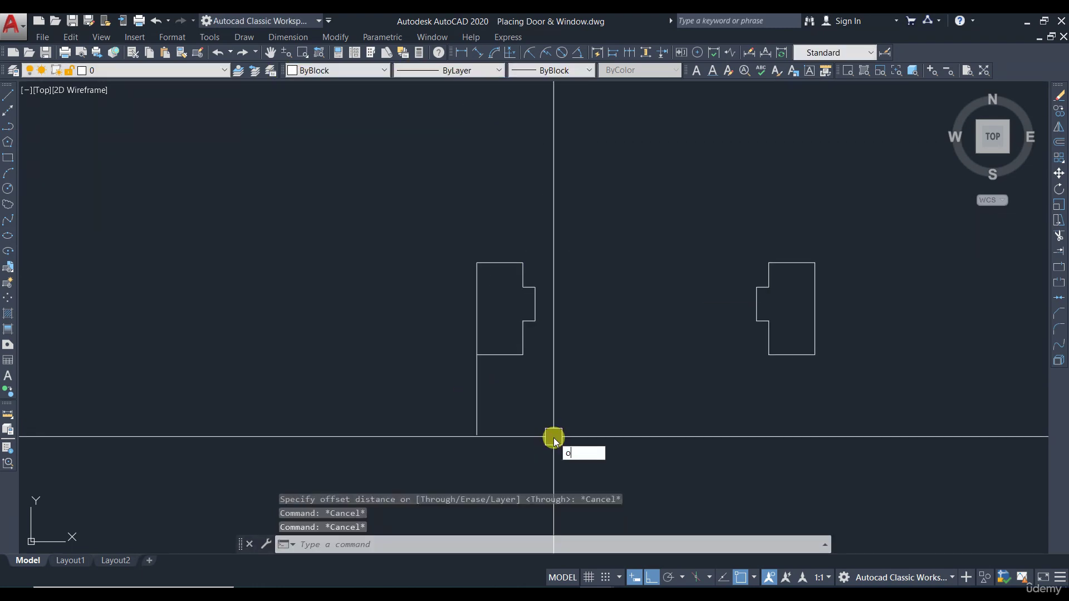
key(Return)
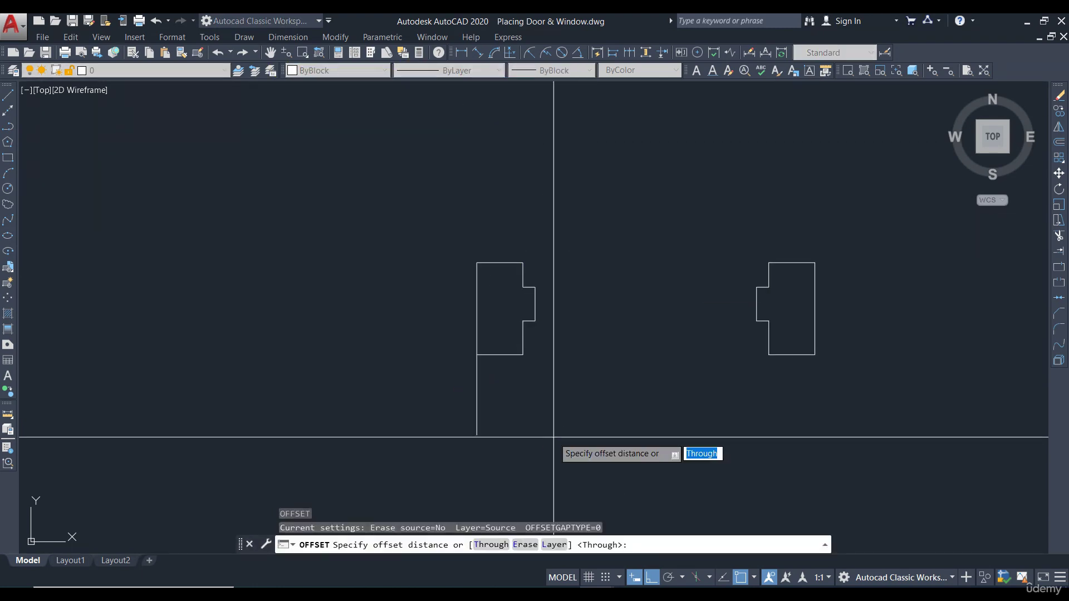
key(Return)
click(478, 408)
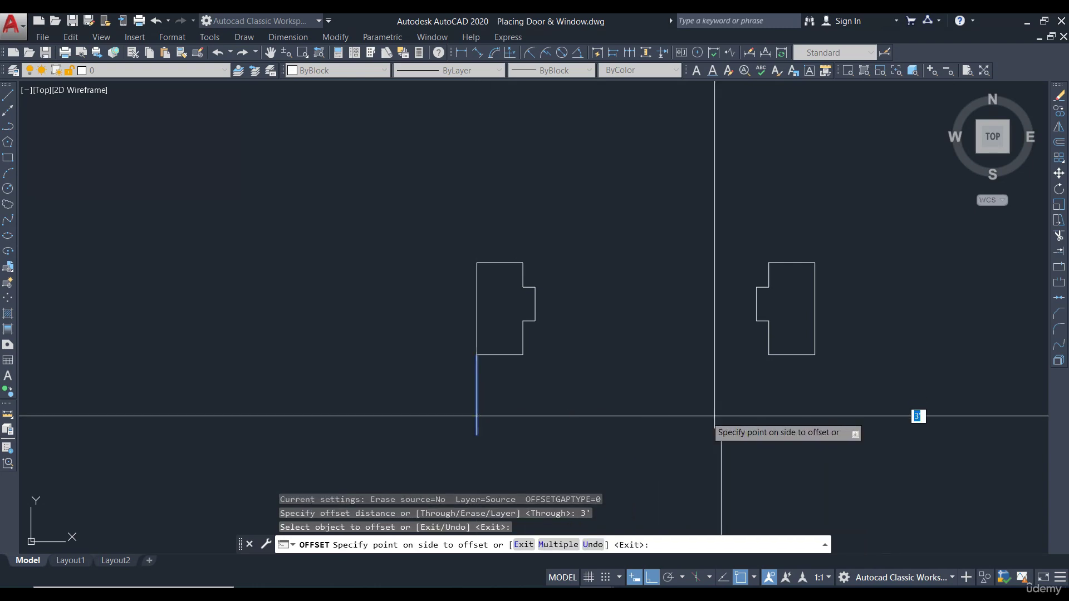
click(716, 418)
- Move the mirrored jamb from its lower outer corner to the upper end of the offset reference line
click(575, 258)
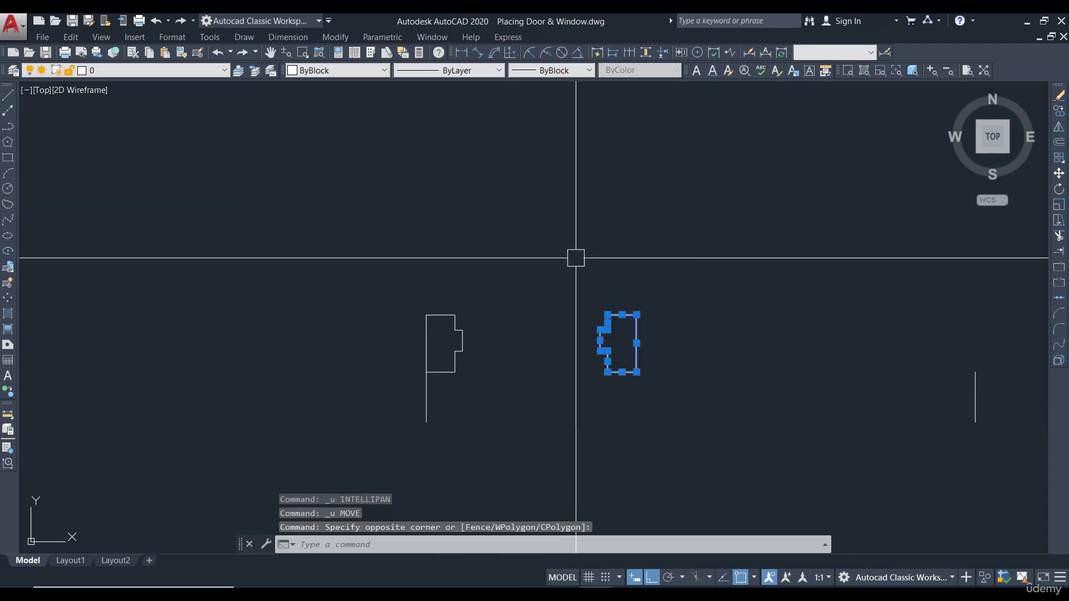
text(m)
key(Return)
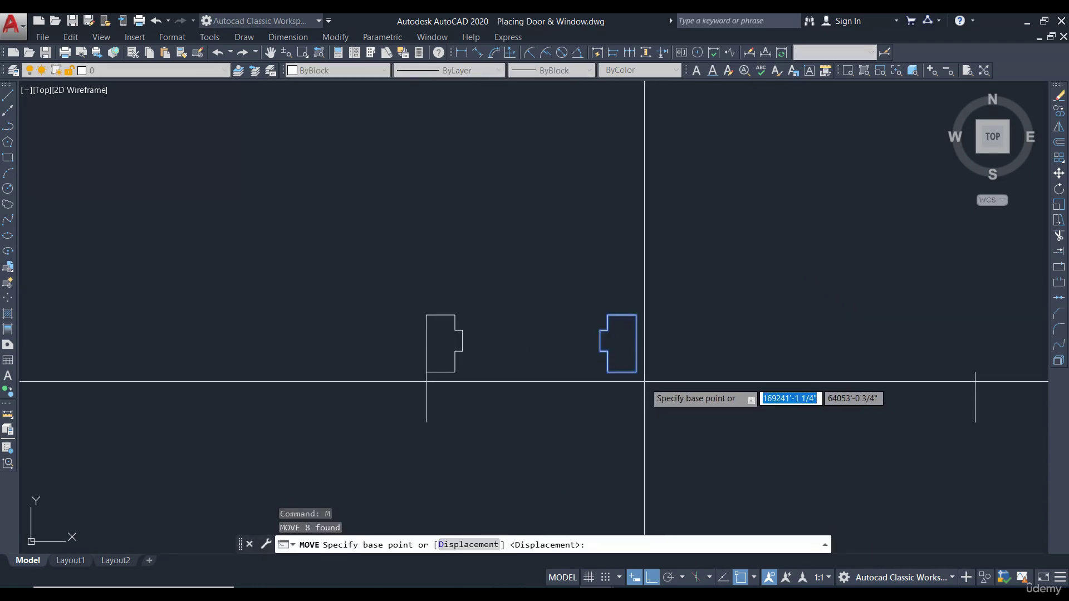
click(637, 372)
click(975, 371)
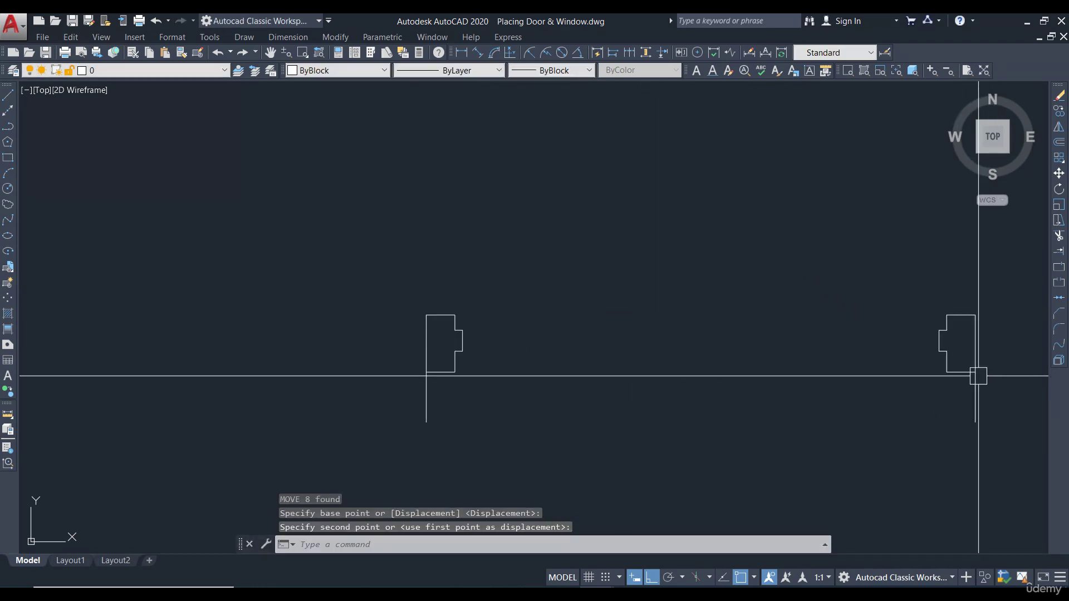
- Erase both vertical reference lines below the jambs
middle_drag(979, 403, 932, 372)
click(950, 406)
click(341, 370)
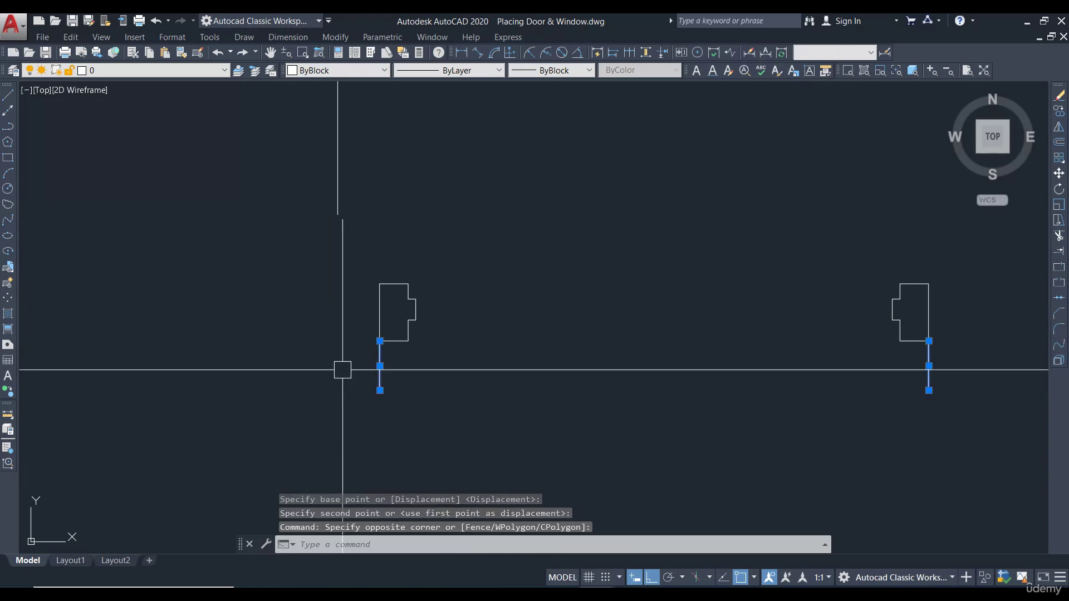
text(e)
key(Return)
- Draw two horizontal lines between the jambs, joining their upper inner corners and their lower inner corners
text(l)
key(Return)
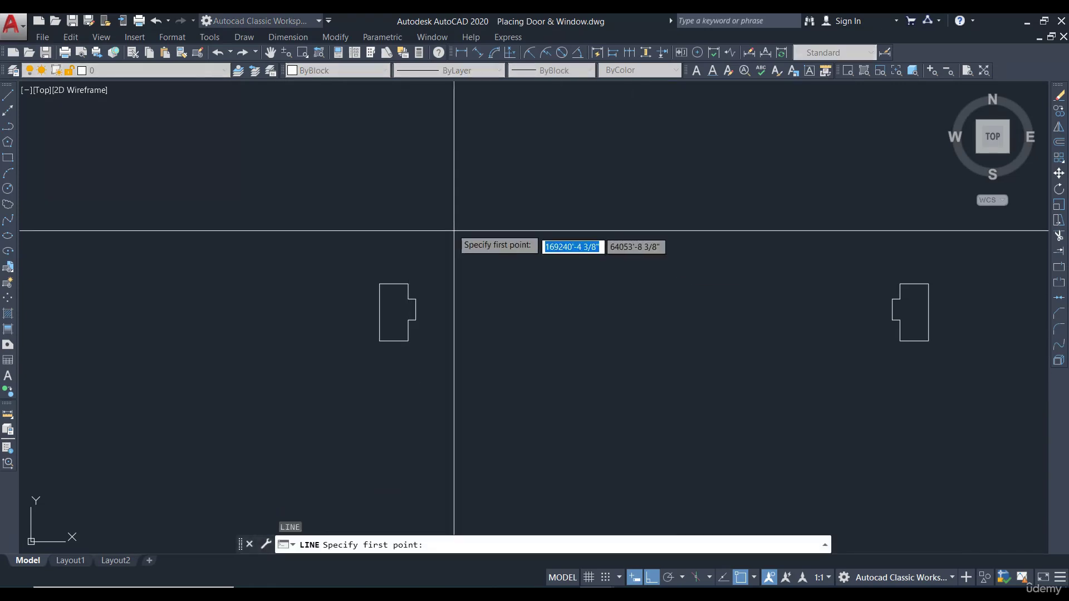
click(408, 284)
click(900, 284)
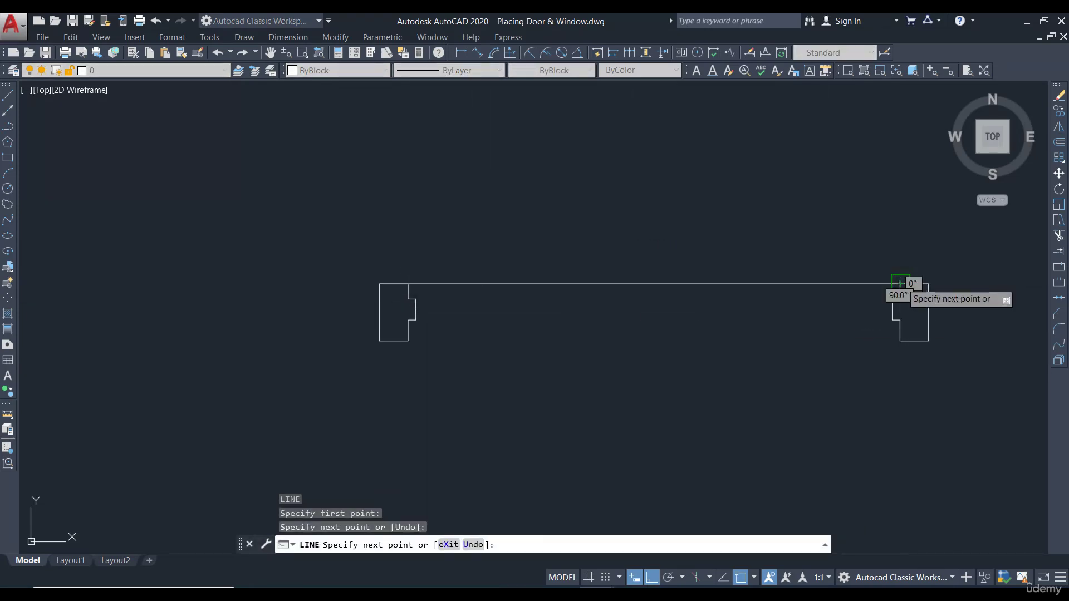
key(Return)
key(Return)
click(408, 340)
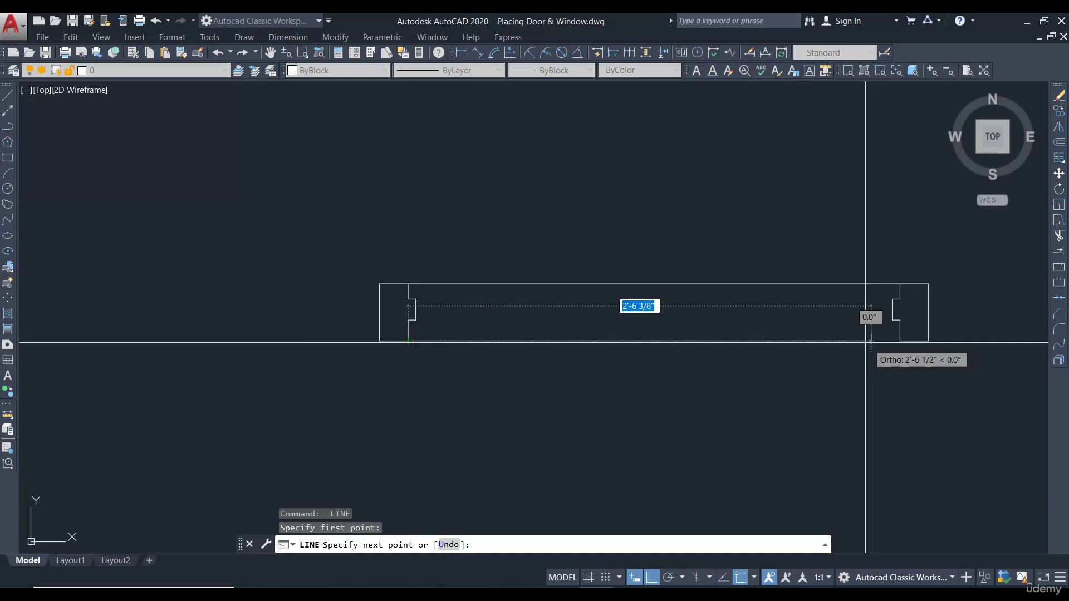
click(900, 341)
key(Return)
- Draw two horizontal lines joining the upper and lower corners of the projecting stops on both jambs
key(Return)
click(416, 299)
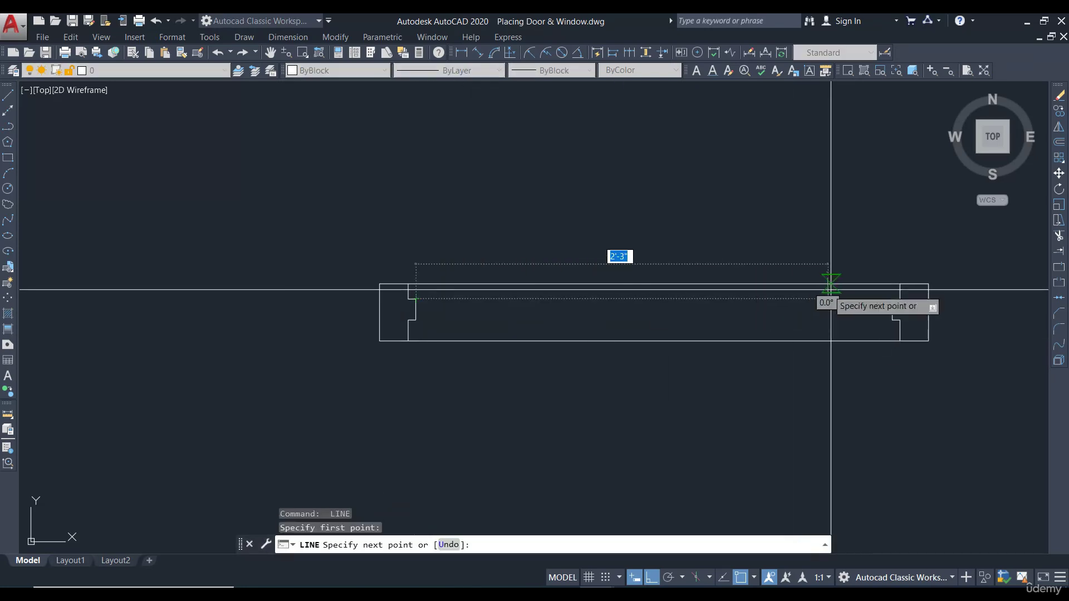
click(892, 299)
key(Return)
key(Return)
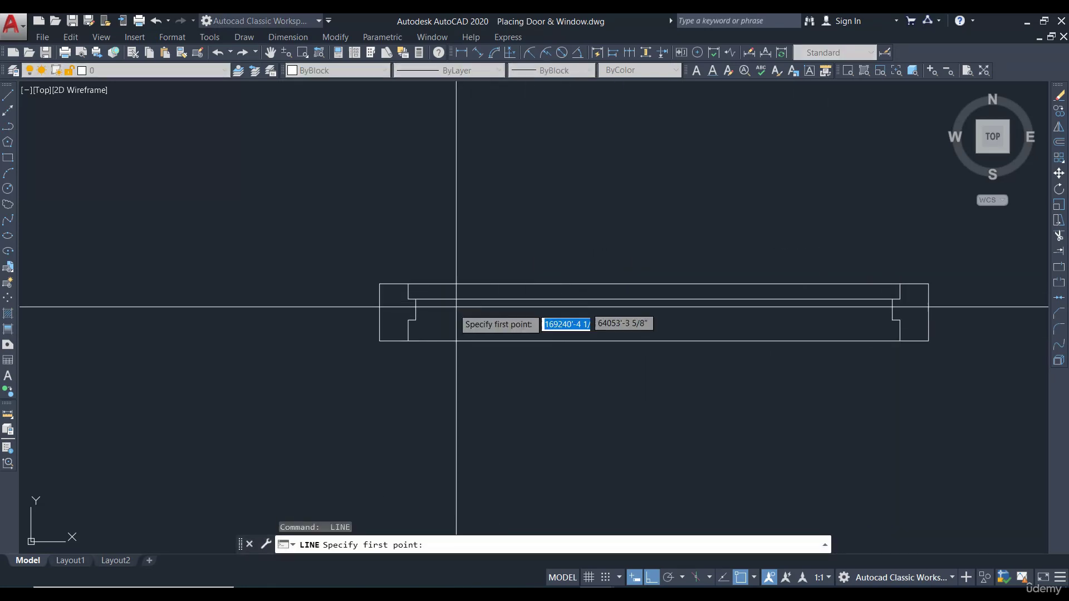
click(416, 320)
click(893, 319)
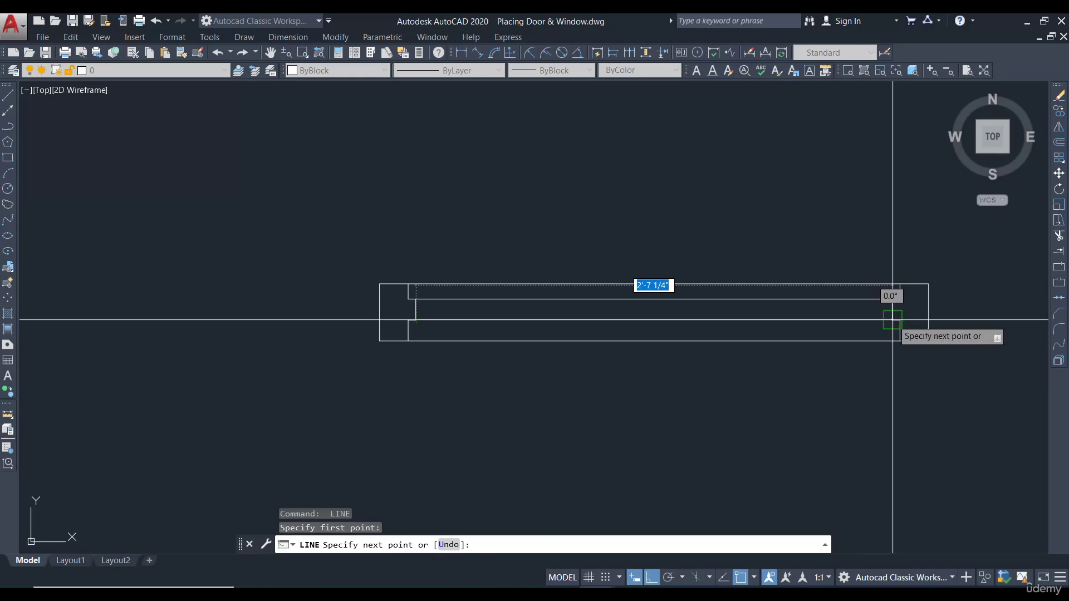
key(Escape)
- Hatch the interiors of both jambs with the ANSI31 pattern at scale 1 and angle 0
scroll(637, 252, down, 4)
scroll(613, 245, up, 2)
scroll(473, 277, up, 4)
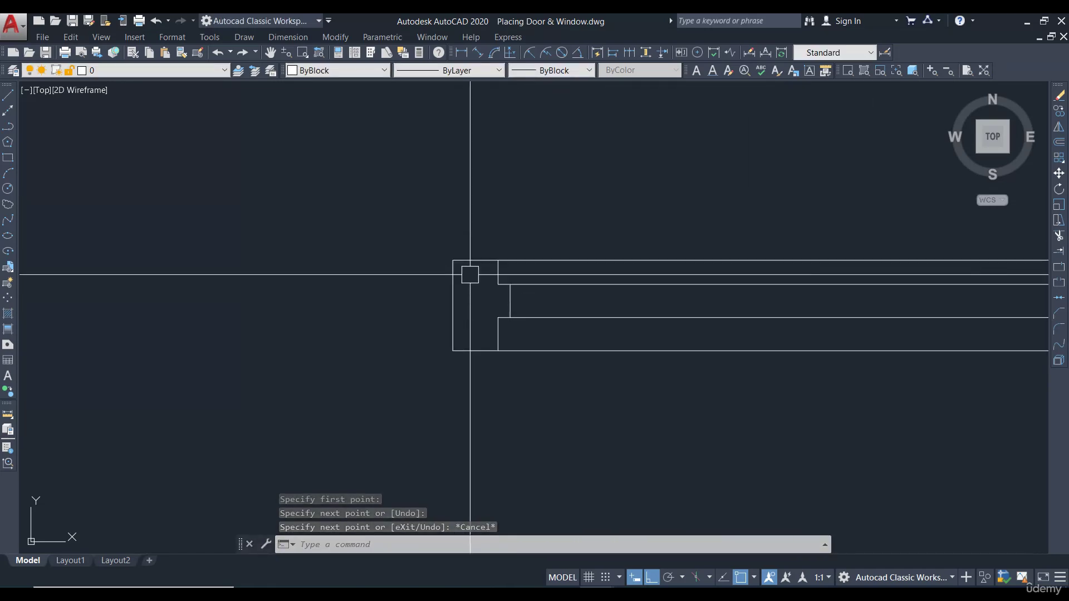
text(h)
key(Return)
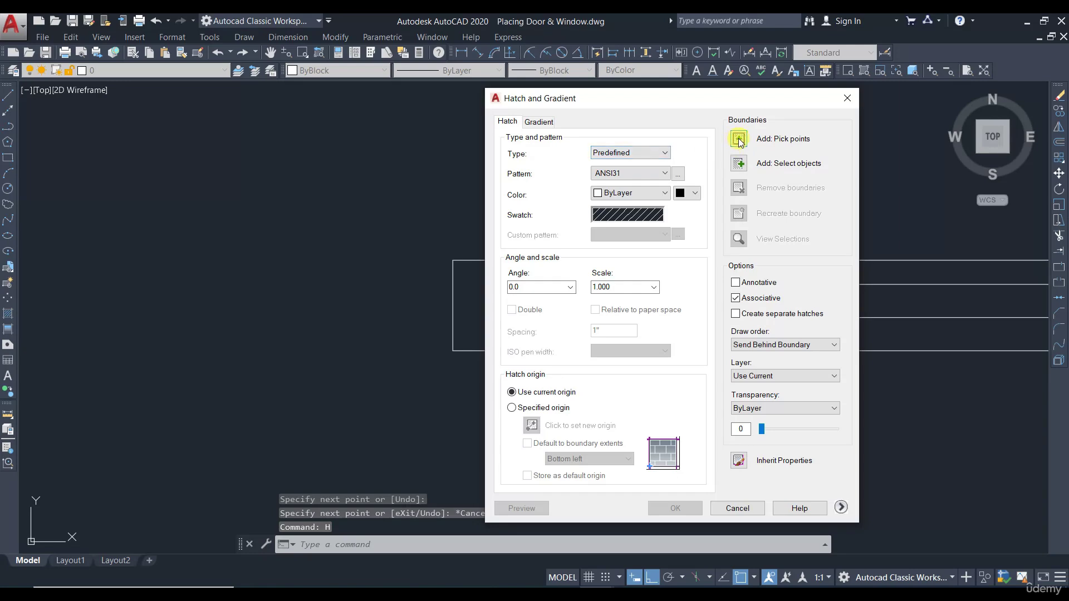
click(738, 140)
scroll(455, 324, down, 4)
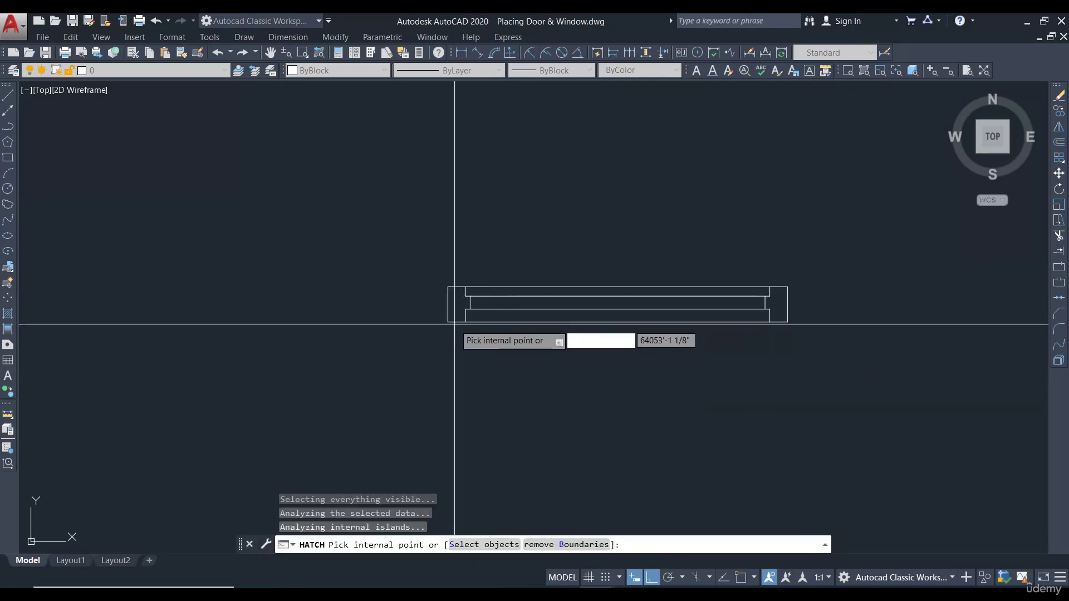
click(778, 303)
key(Return)
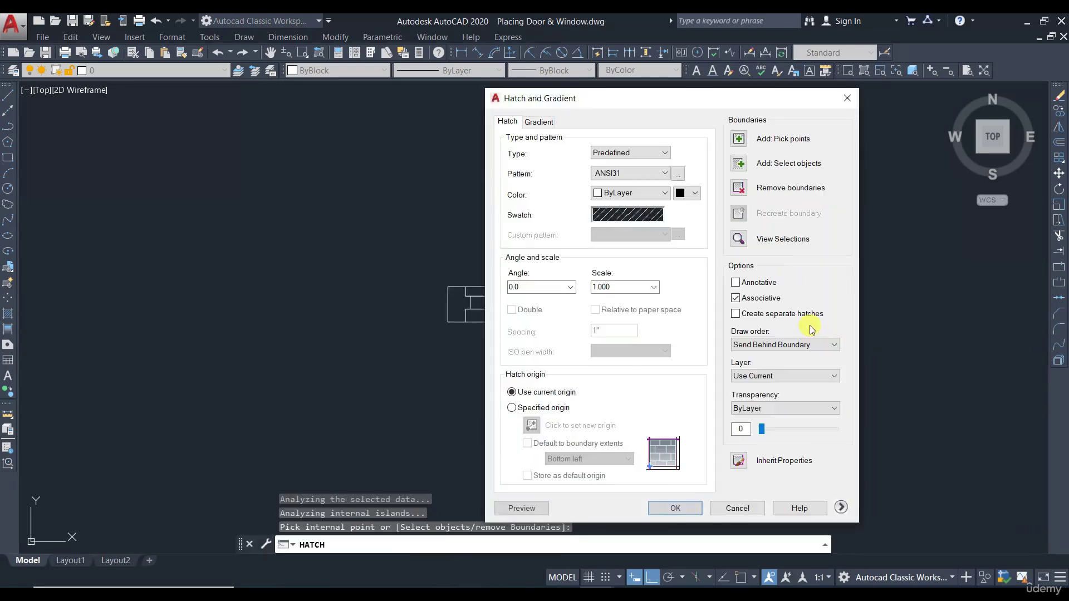
key(Return)
key(Escape)
scroll(783, 291, up, 5)
click(811, 298)
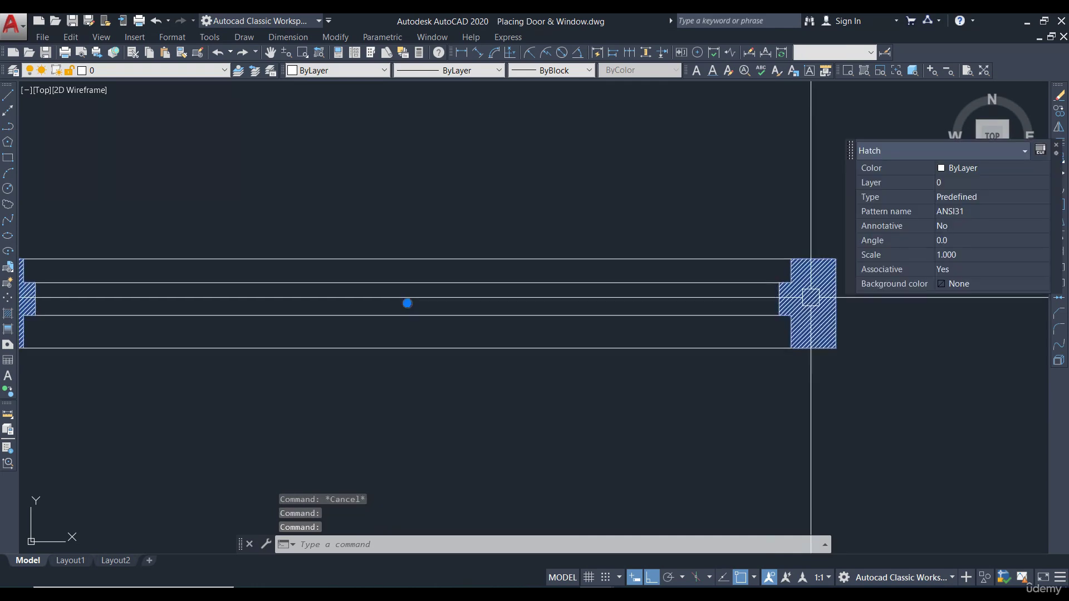
click(1042, 197)
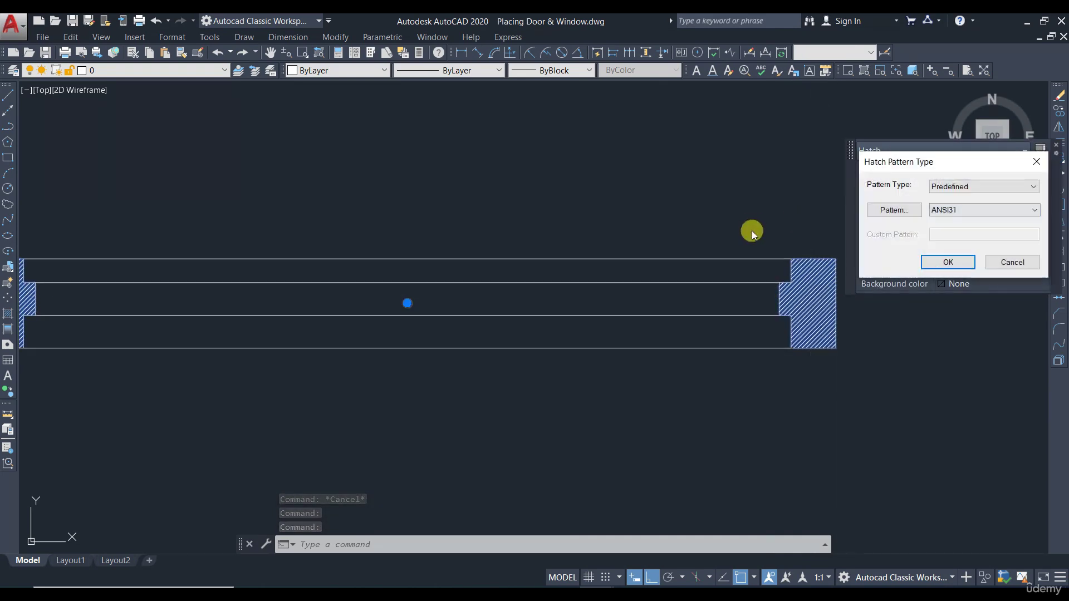
click(994, 263)
key(Escape)
- Change the jamb hatch pattern to the predefined ANSI38 pattern
click(811, 279)
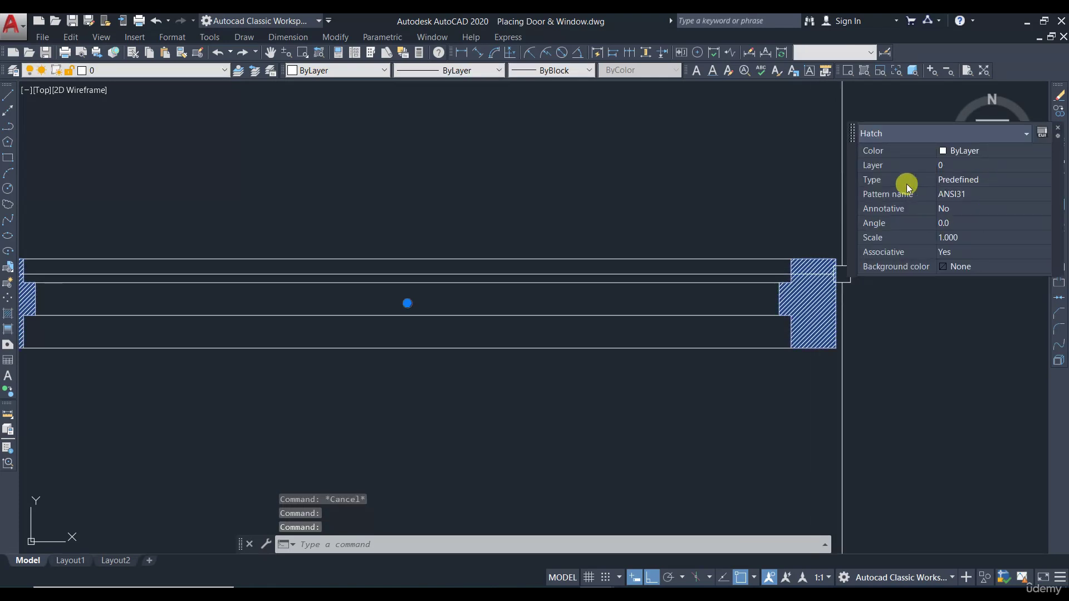
click(907, 183)
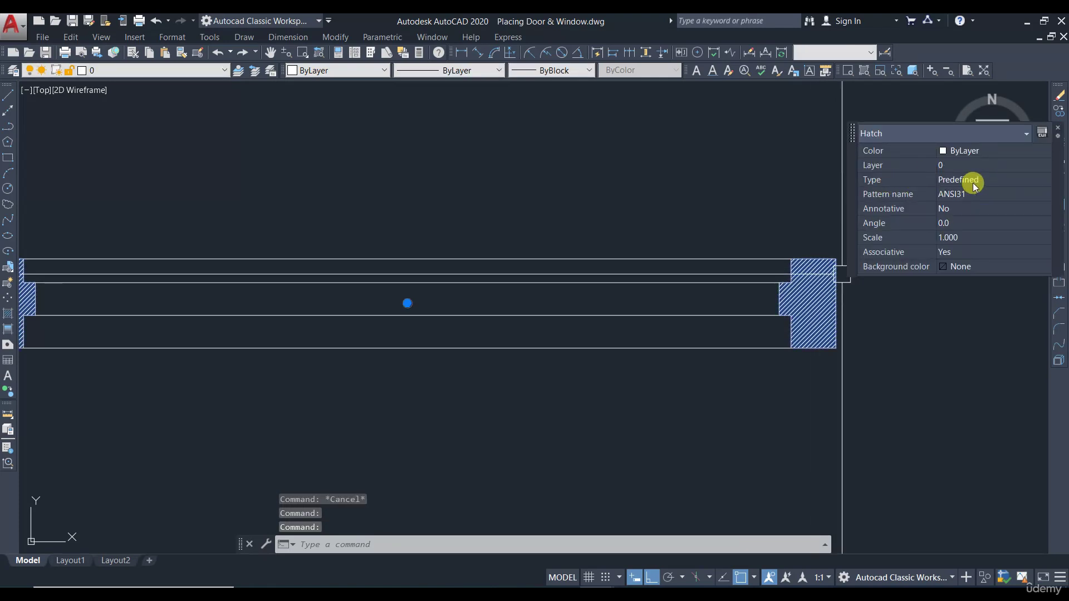
click(1043, 179)
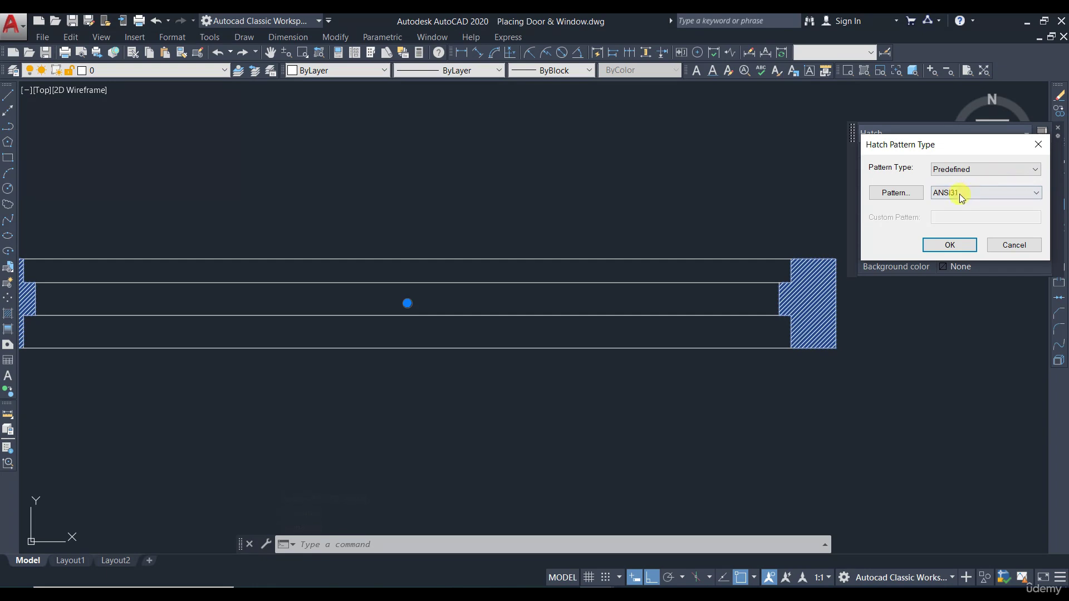
click(901, 194)
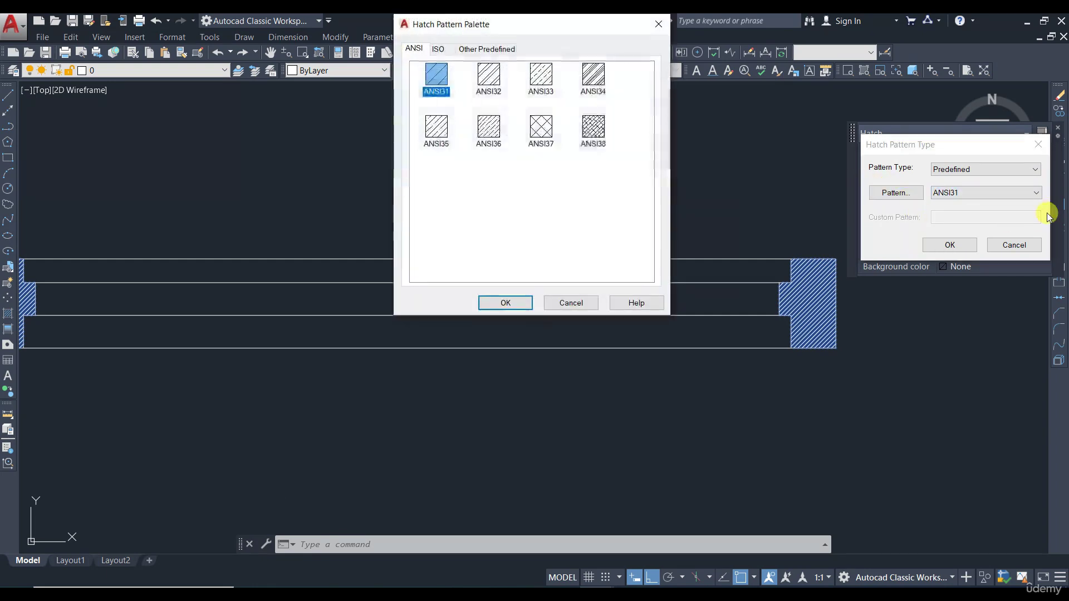
click(515, 300)
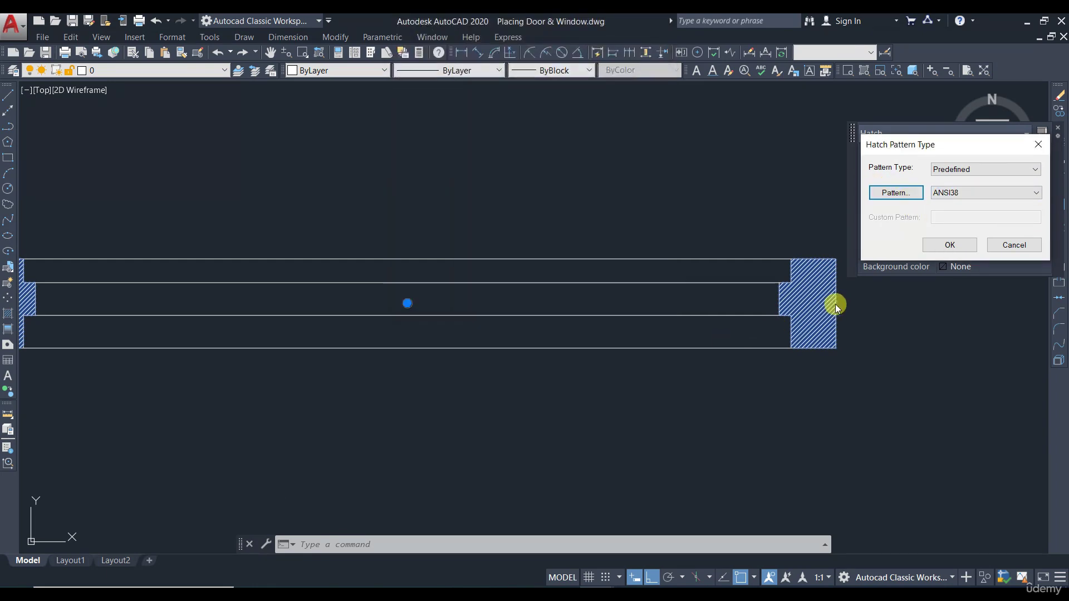
click(957, 248)
key(Escape)
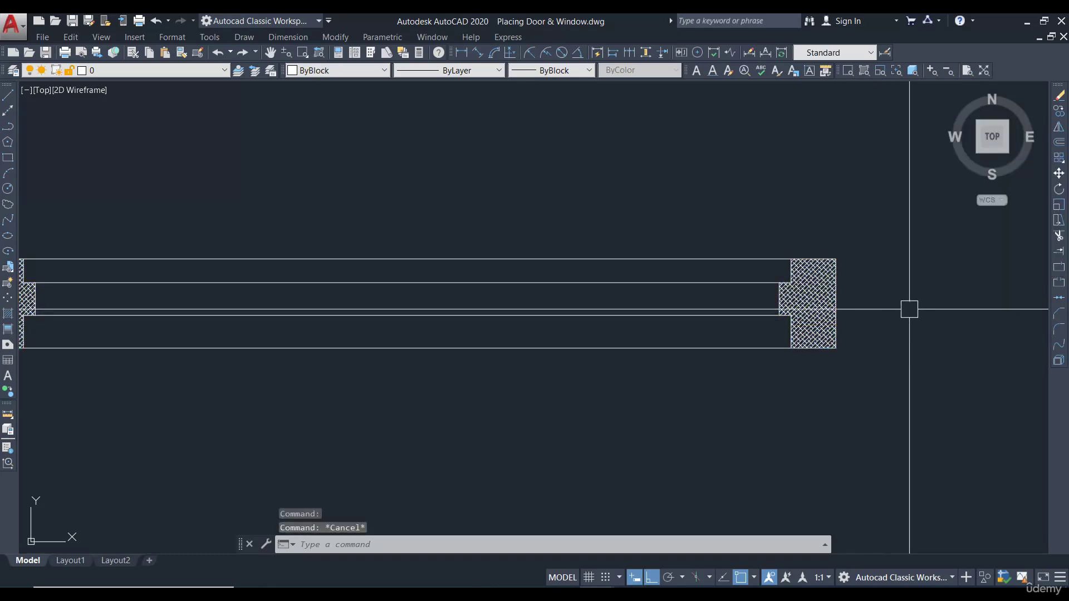
- Set the scale of the jamb hatch to 5
click(816, 293)
click(972, 248)
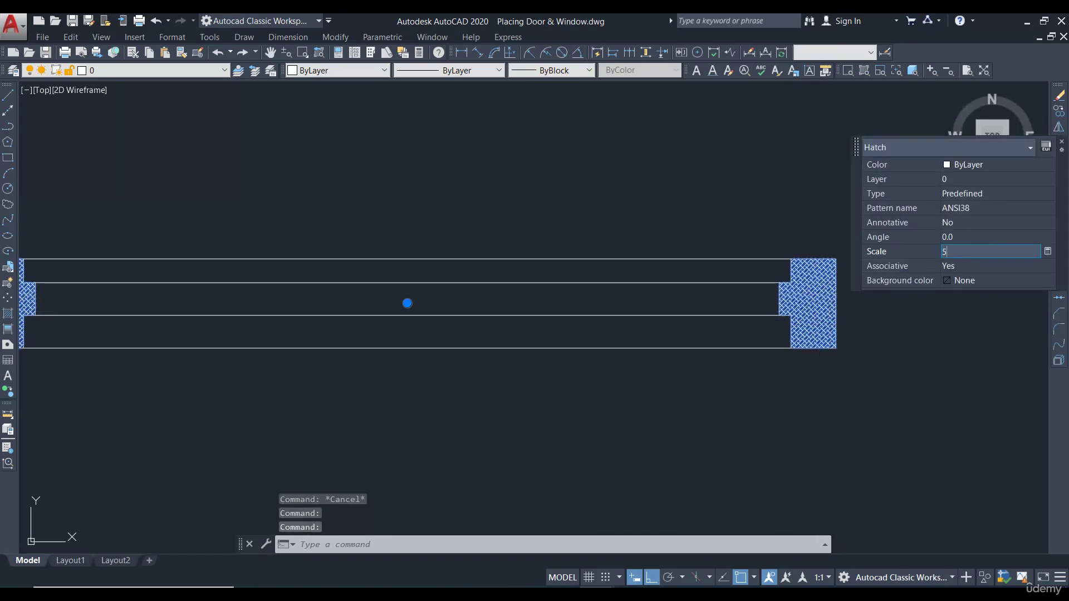
text(5)
key(Return)
key(Escape)
scroll(946, 362, down, 3)
- Assign the whole frame, including its connecting lines and hatch, to the Window layer
click(918, 406)
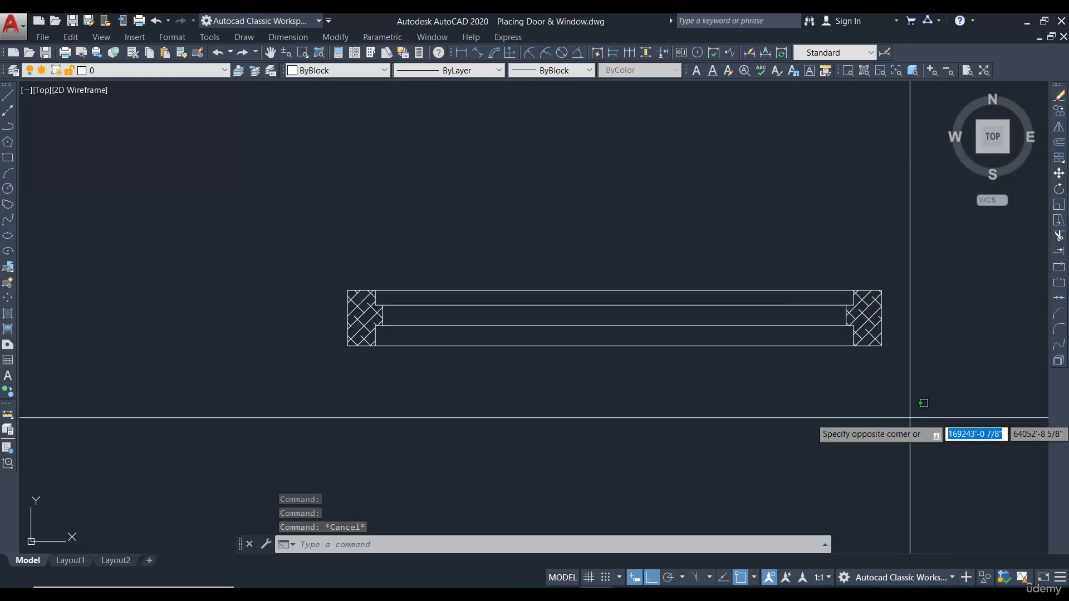
click(262, 210)
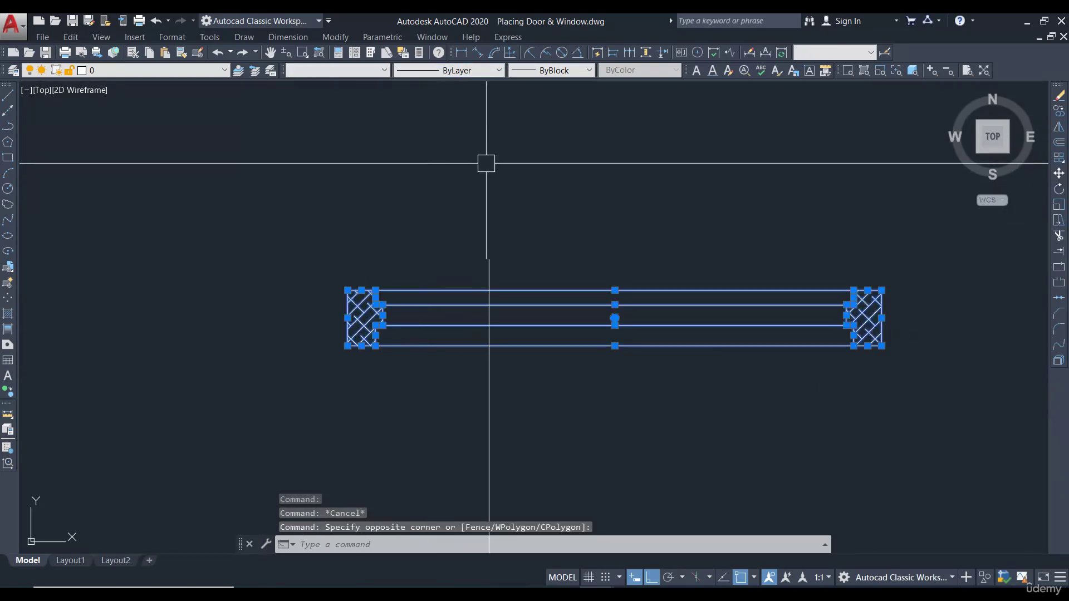
click(224, 73)
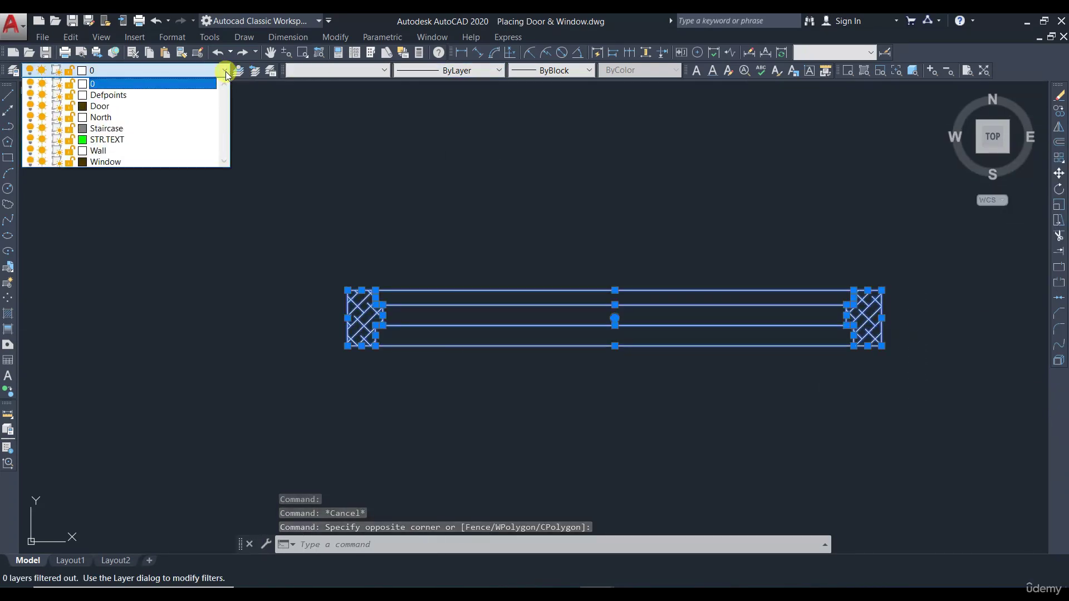
click(107, 161)
- Set the colour of all the frame's objects to index colour 46
click(366, 69)
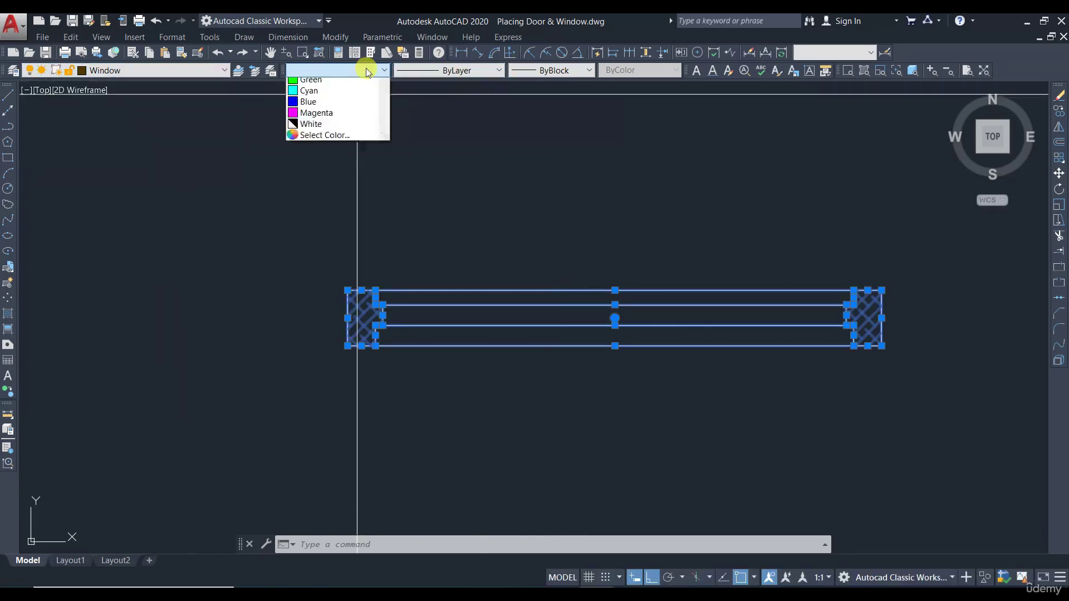
click(354, 181)
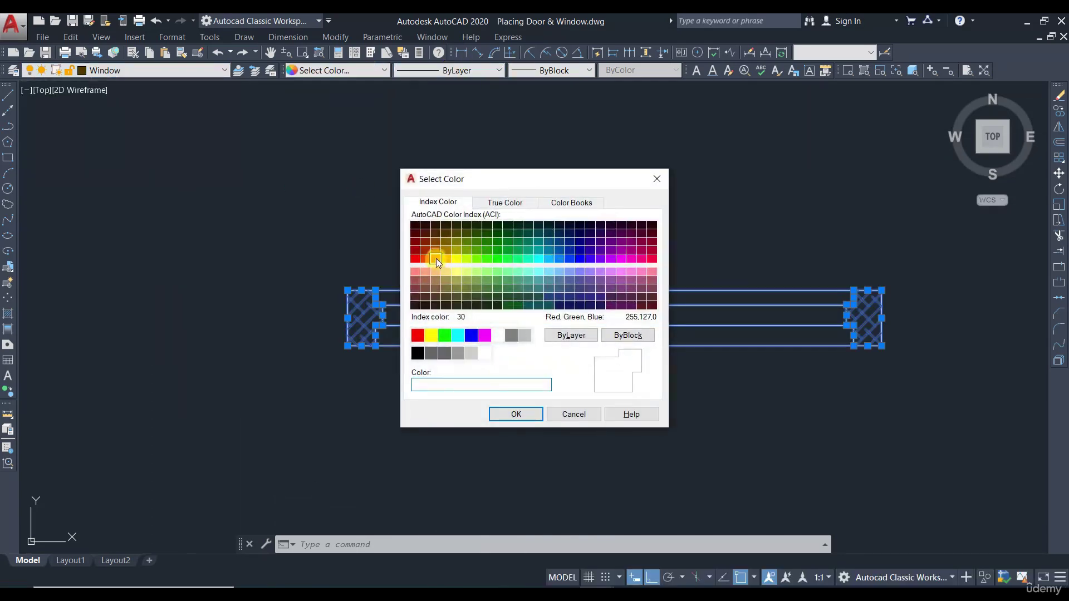
click(446, 232)
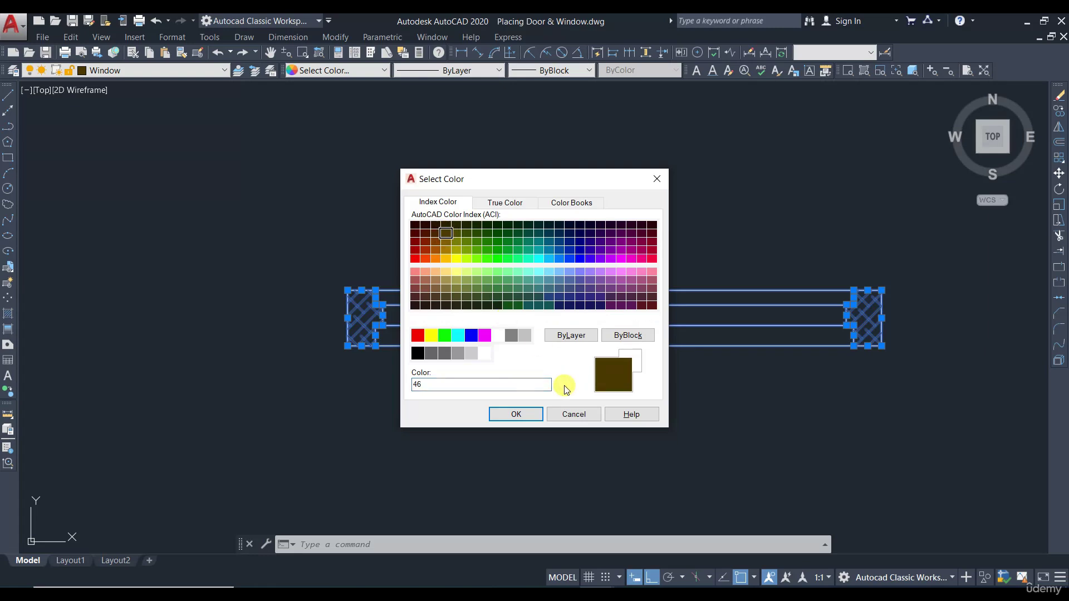
click(515, 413)
click(787, 406)
key(Escape)
middle_drag(787, 406, 660, 296)
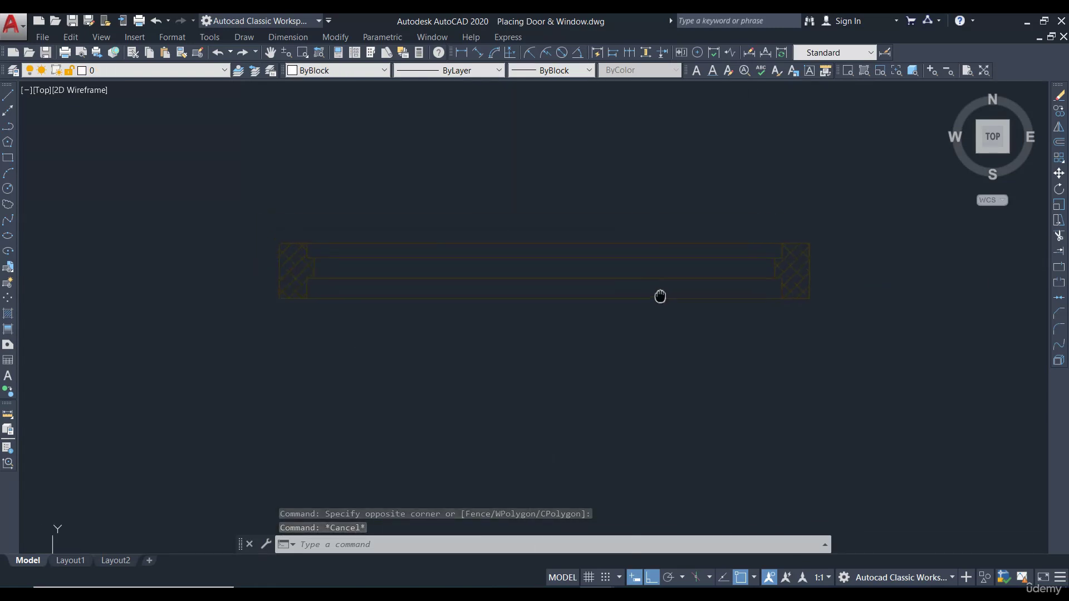
- Set the colour of all the frame's objects to index colour 34
click(847, 300)
click(267, 84)
click(336, 70)
click(350, 181)
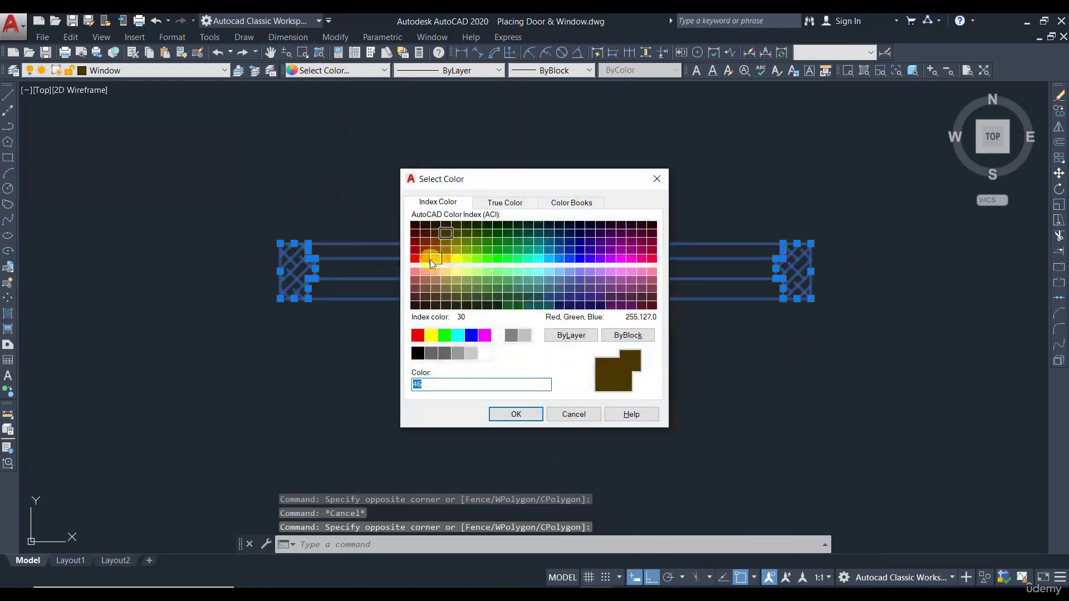
click(435, 236)
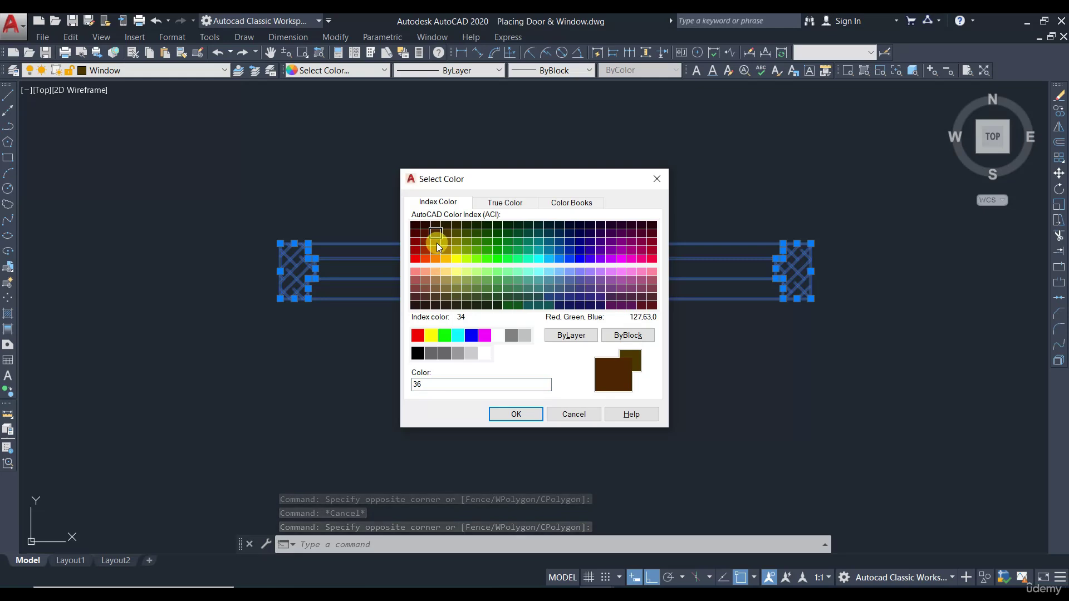
click(513, 414)
- Copy the frame twice horizontally to the right, using its lower right corner as the base point and leaving gaps between the frames
text(co)
key(Return)
scroll(565, 286, up, 5)
click(562, 282)
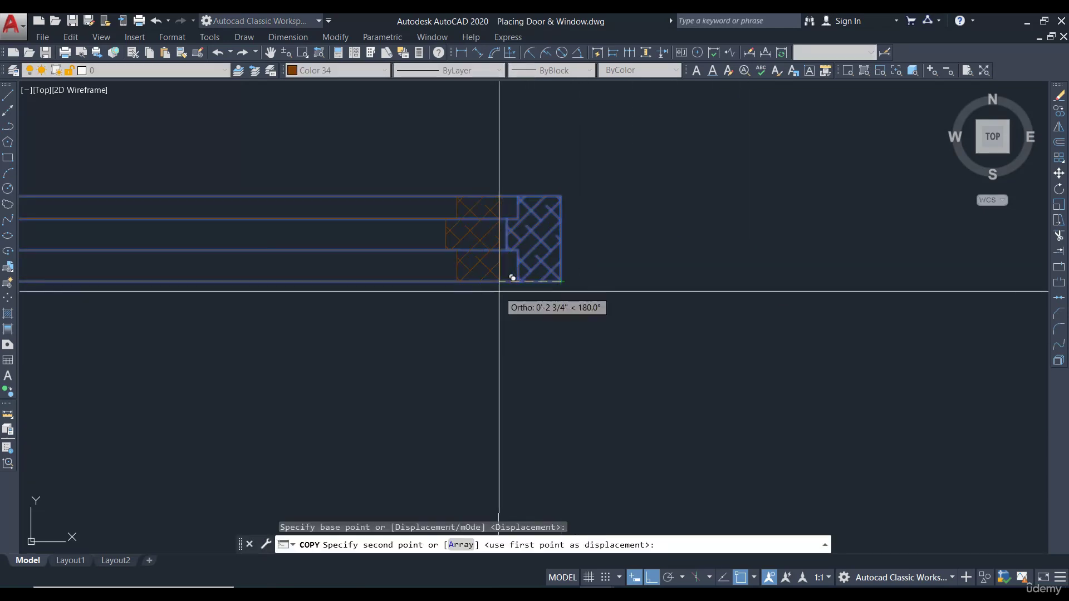
scroll(499, 290, down, 5)
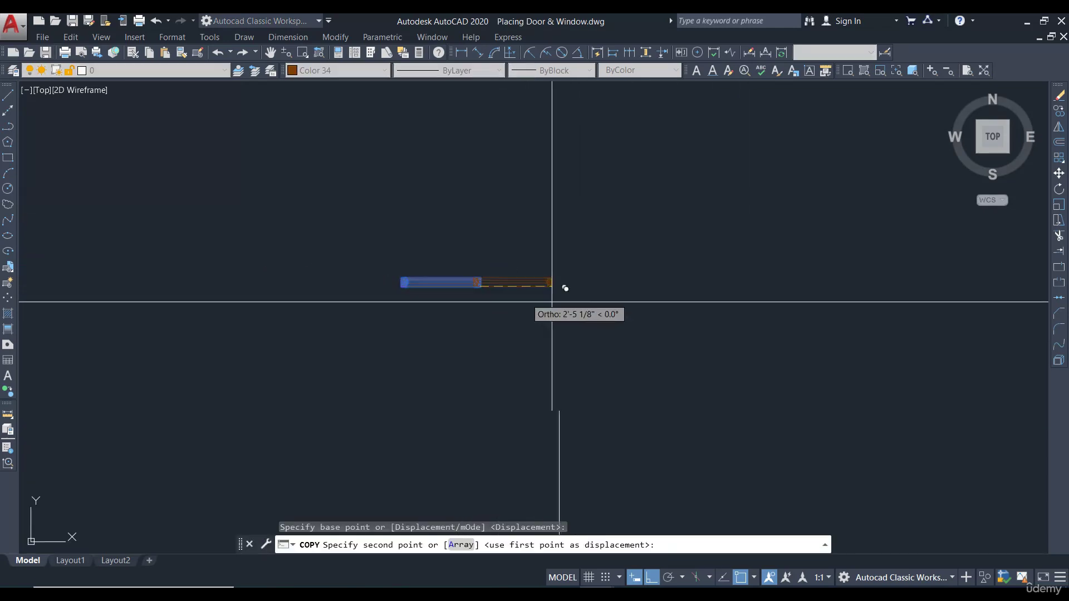
click(696, 310)
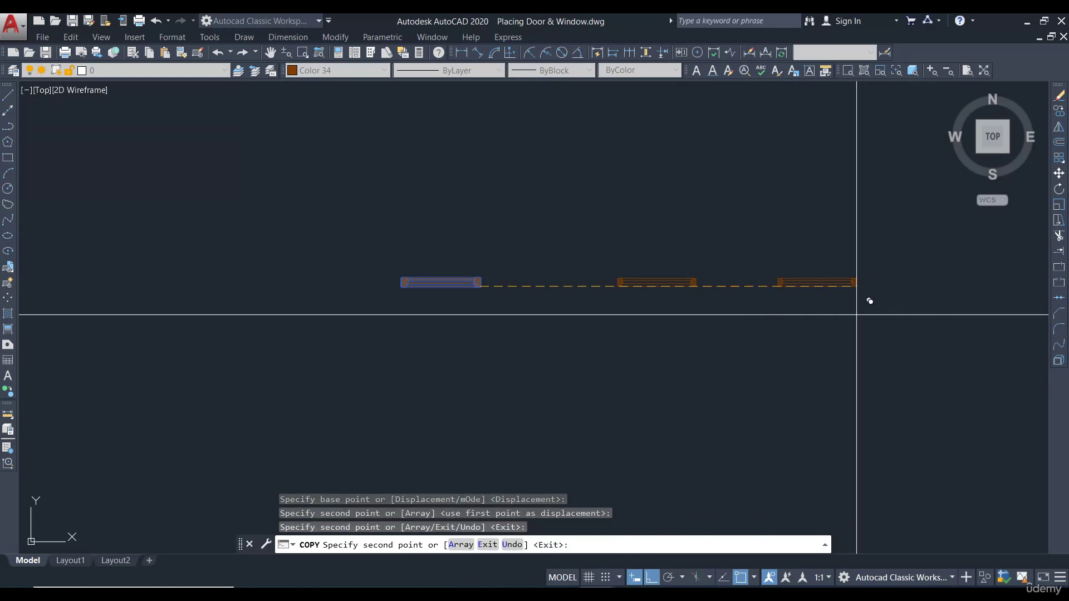
key(Escape)
- Move the middle frame horizontally to the left so the three frames are roughly evenly spaced
click(665, 262)
click(670, 287)
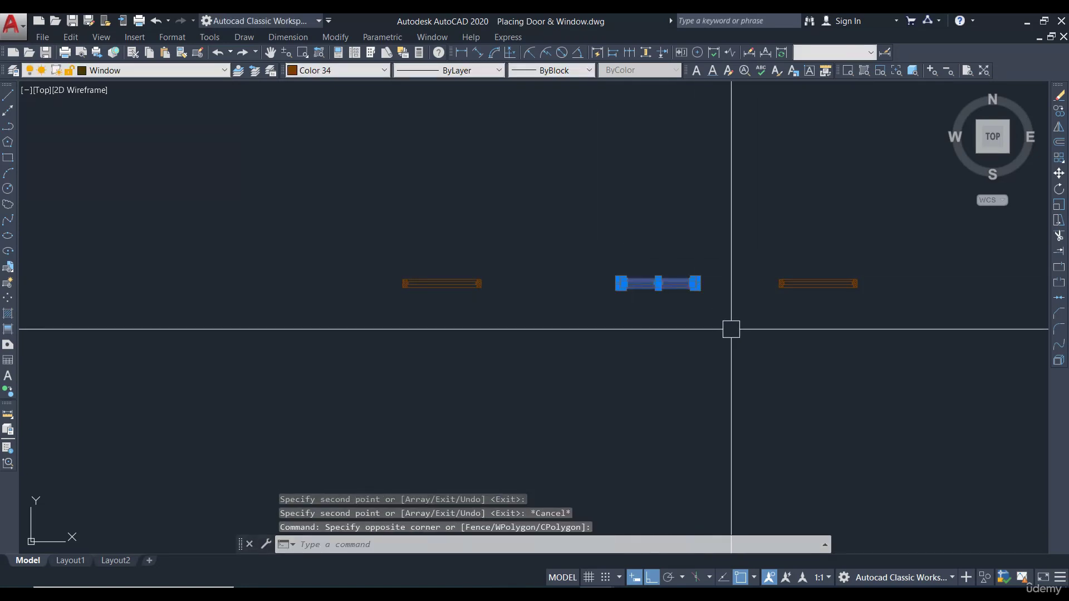
text(m)
key(Return)
click(757, 327)
click(706, 326)
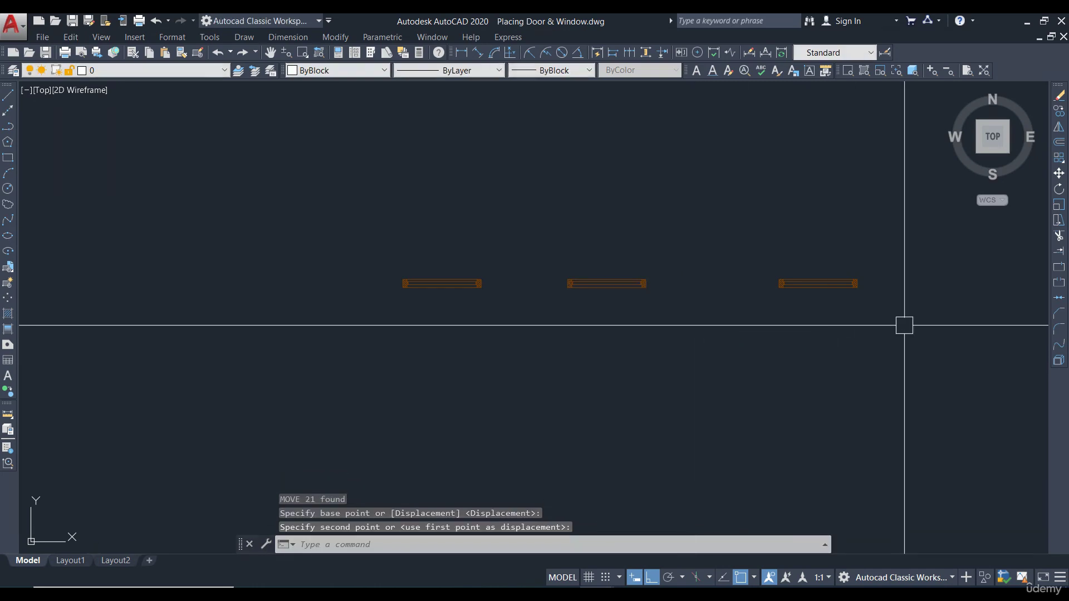
scroll(505, 275, up, 2)
key(Escape)
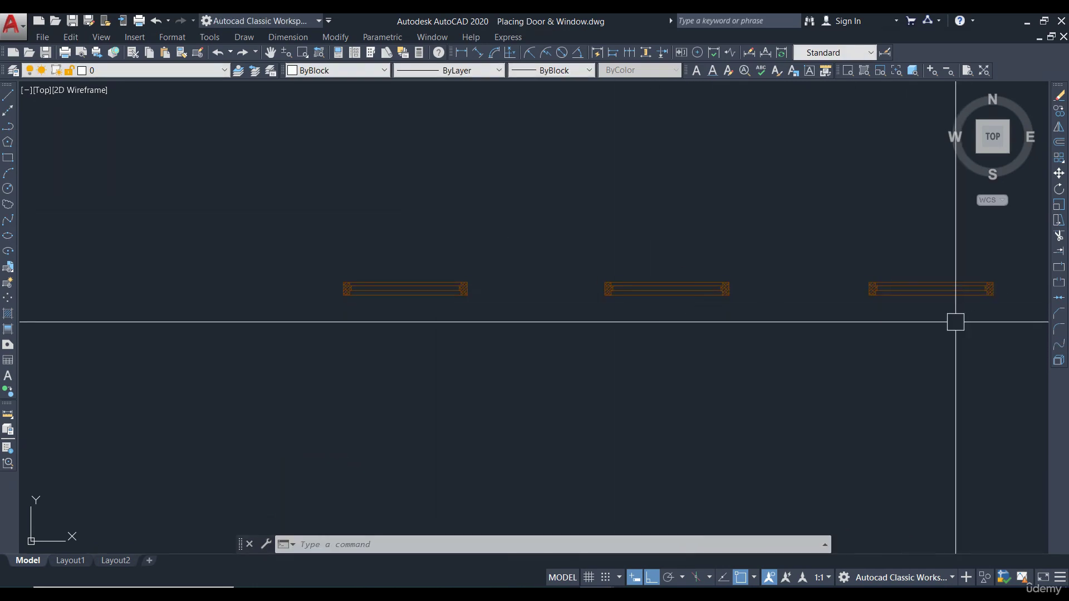
middle_drag(929, 320, 853, 317)
click(643, 290)
click(642, 253)
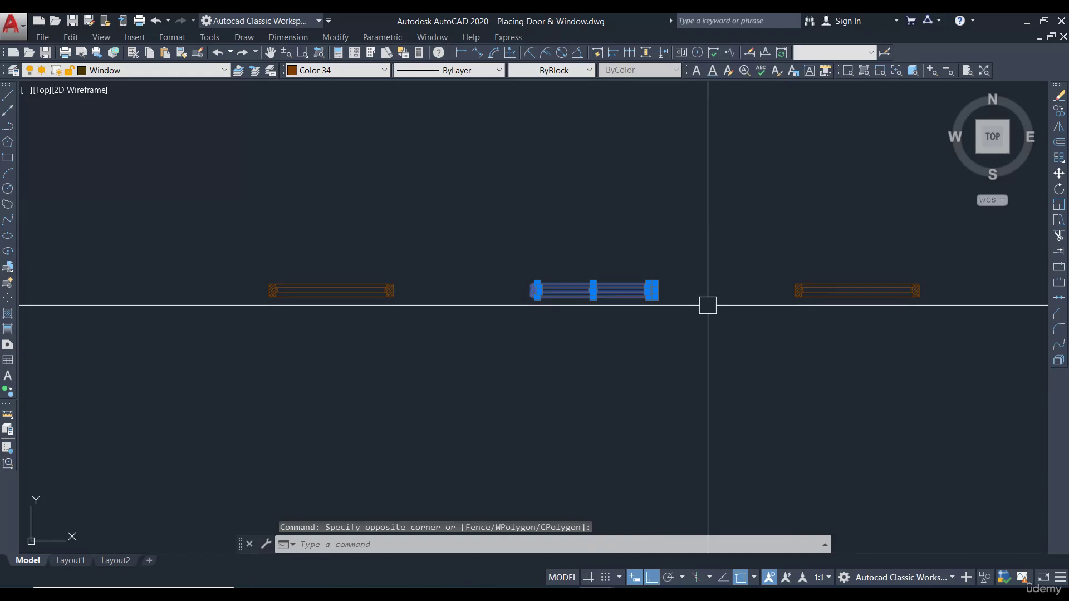
text(s)
key(Return)
click(712, 354)
key(Escape)
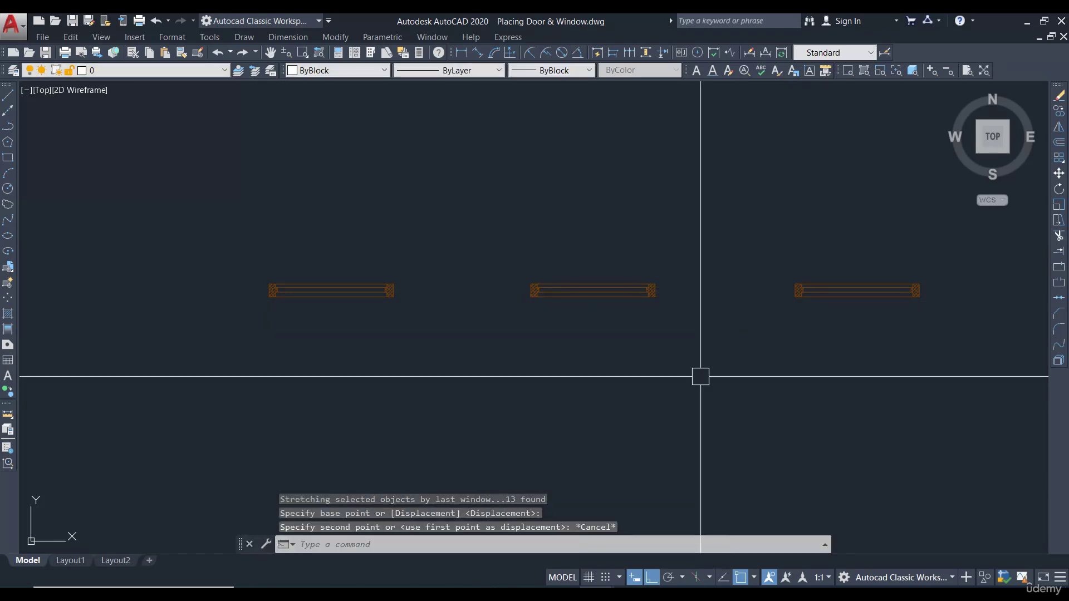
- Stretch the right end of the middle frame 12 inches to the right to widen it
click(700, 374)
click(630, 239)
text(s)
key(Return)
click(691, 390)
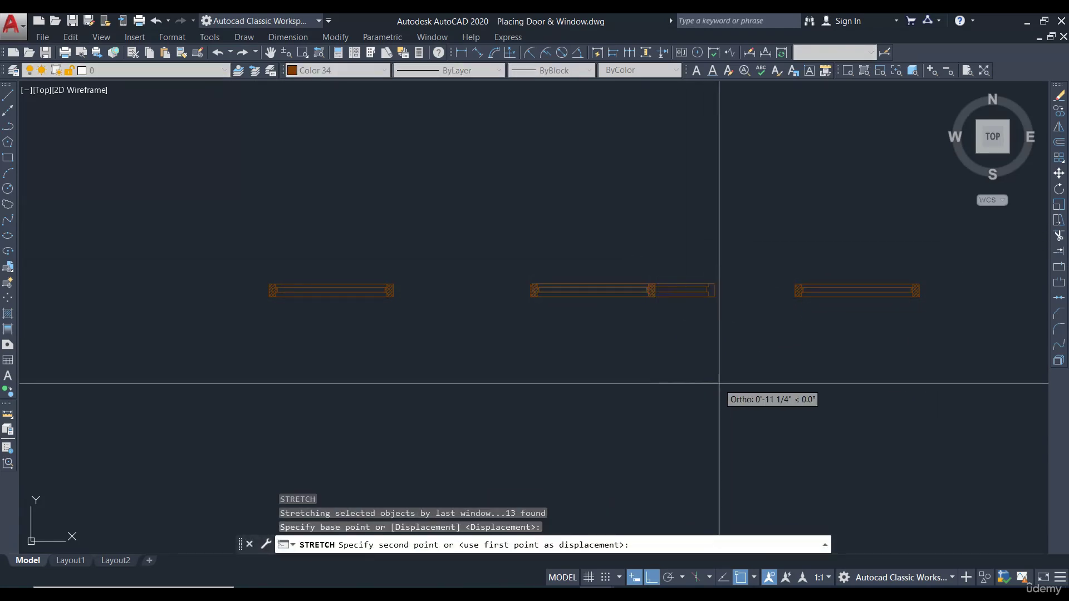
text(12)
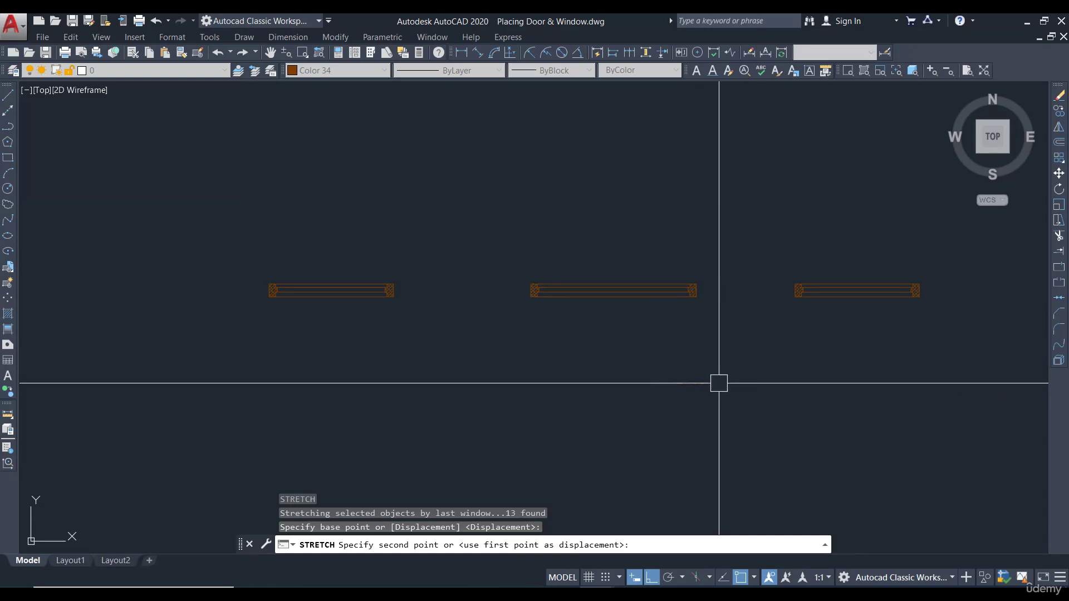
key(Return)
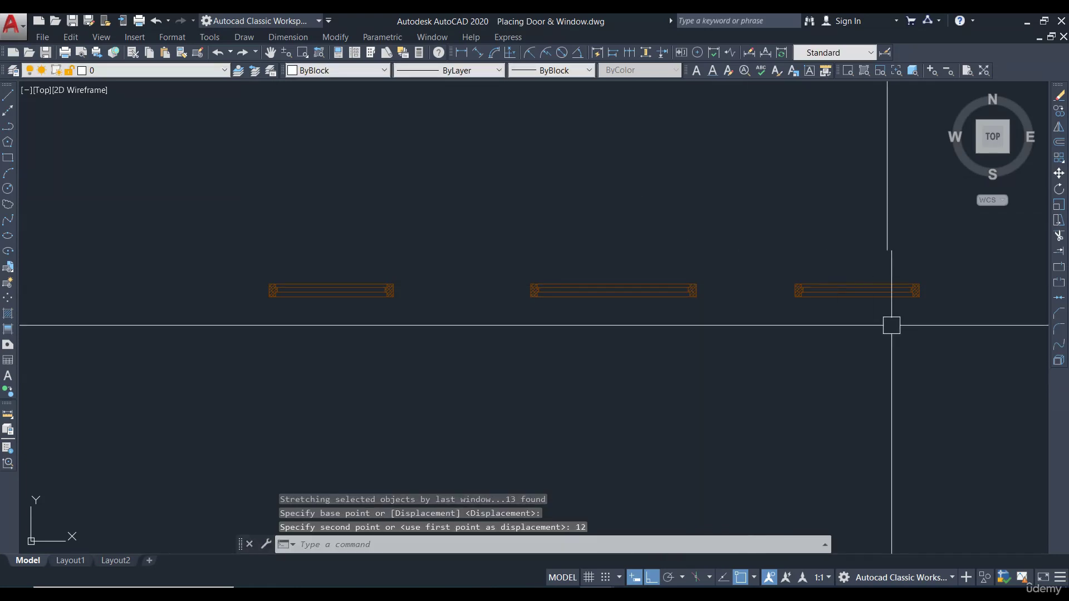
- Stretch the right end of the rightmost frame 24 inches to the right to widen it
middle_drag(888, 322, 666, 324)
click(744, 346)
click(640, 220)
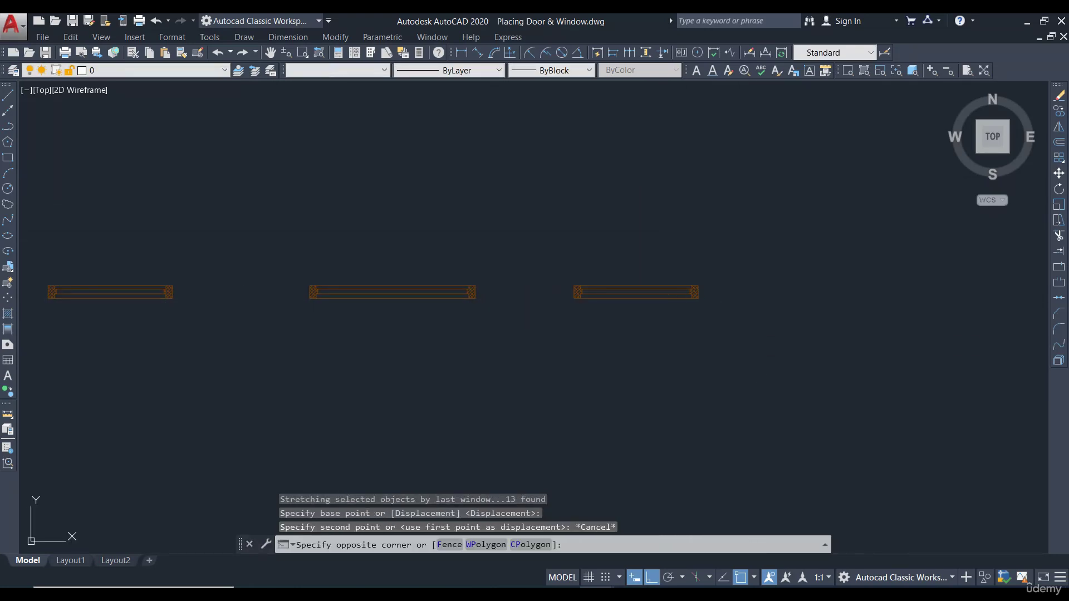
text(s)
key(Return)
click(760, 316)
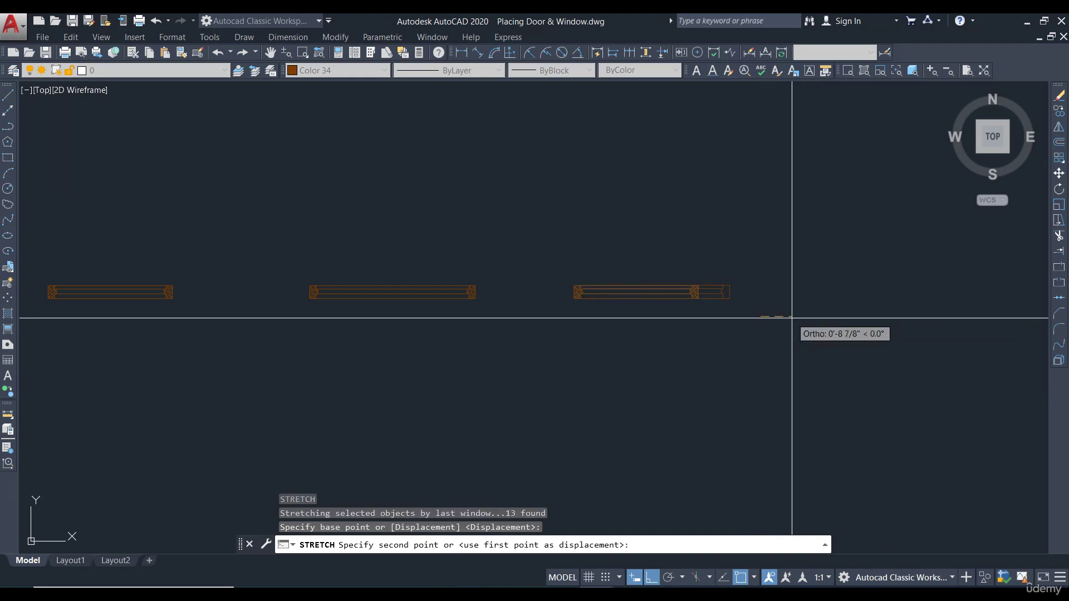
text(24)
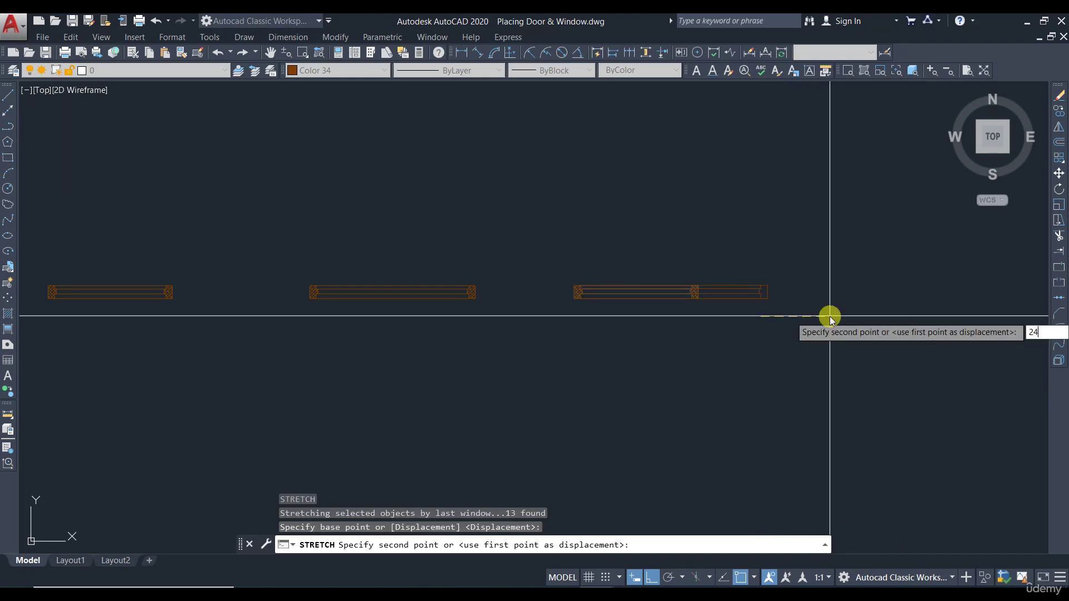
key(Return)
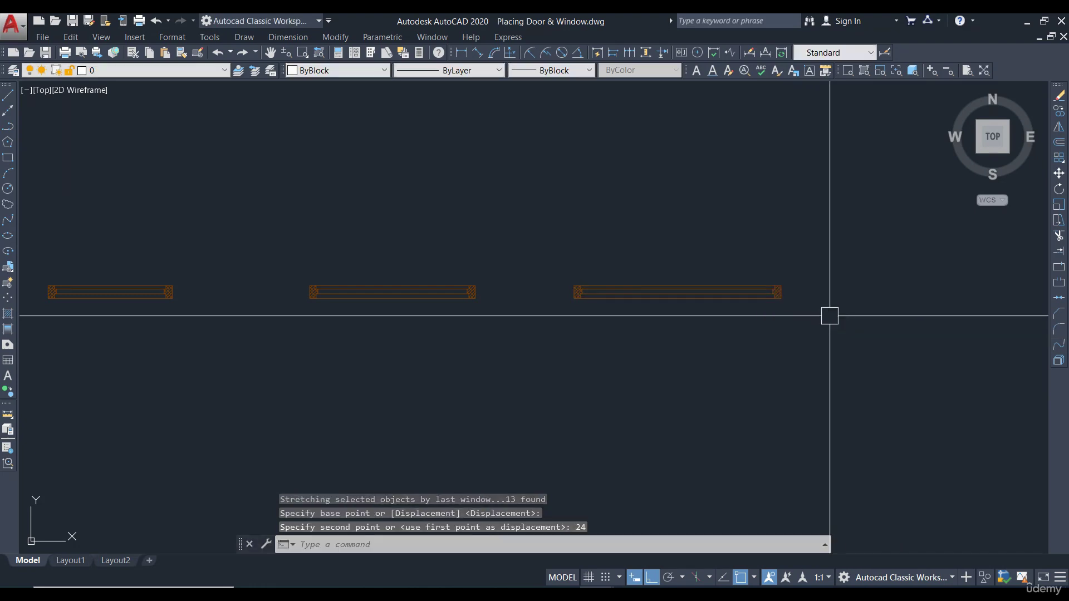
- Check the rightmost frame's overall width with a trial linear dimension between its upper corners, without placing it
click(461, 53)
scroll(529, 246, up, 5)
click(633, 346)
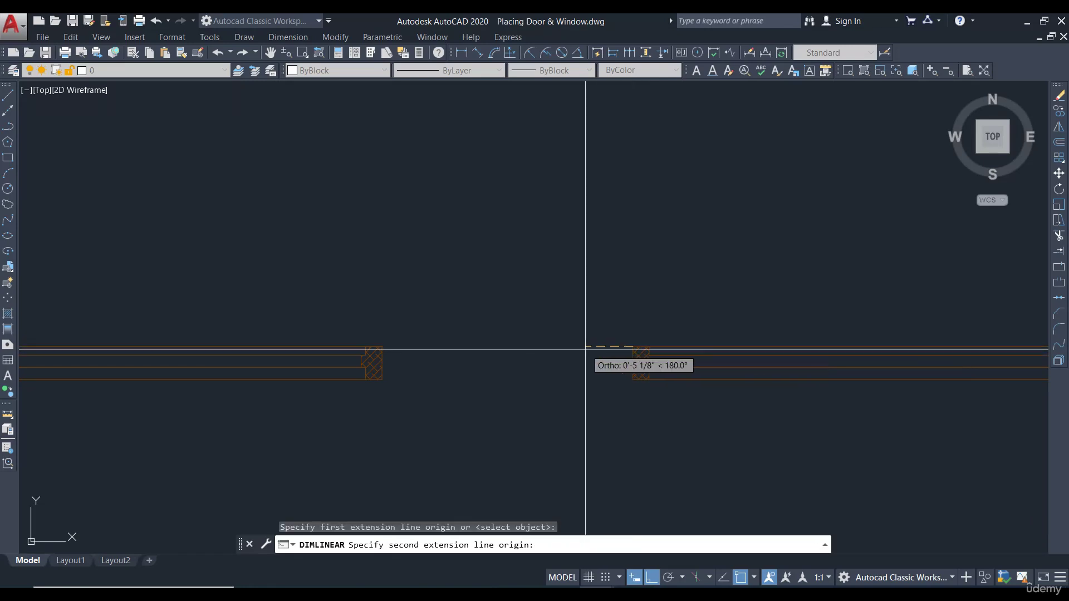
scroll(585, 349, down, 3)
scroll(888, 353, up, 3)
click(773, 363)
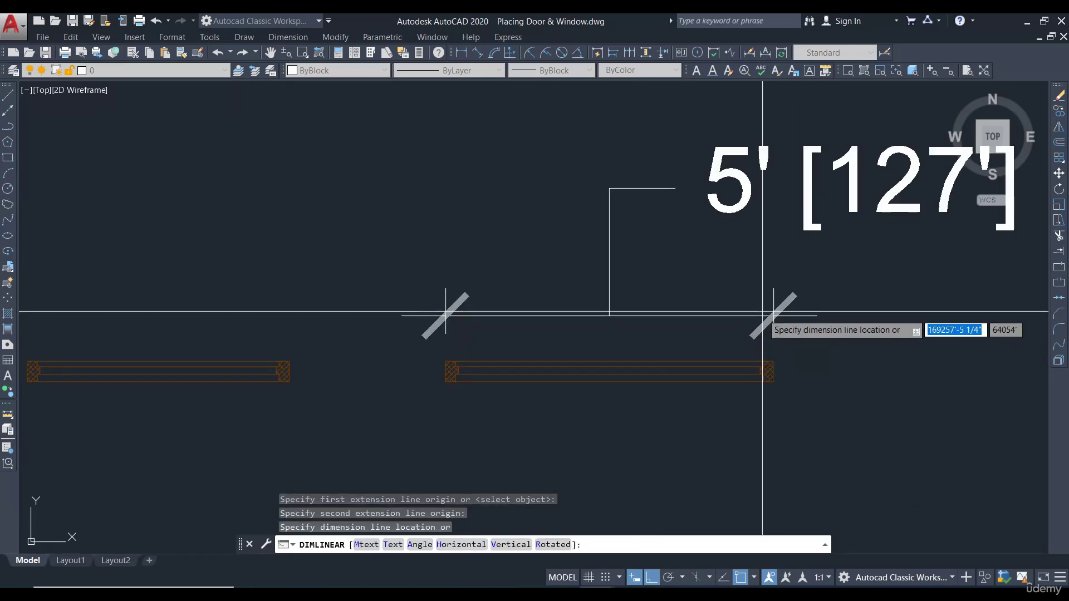
scroll(762, 312, down, 4)
key(Escape)
- Copy the leftmost window frame horizontally to its left, leaving a gap between the two frames
middle_drag(515, 334, 616, 353)
drag(616, 353, 463, 286)
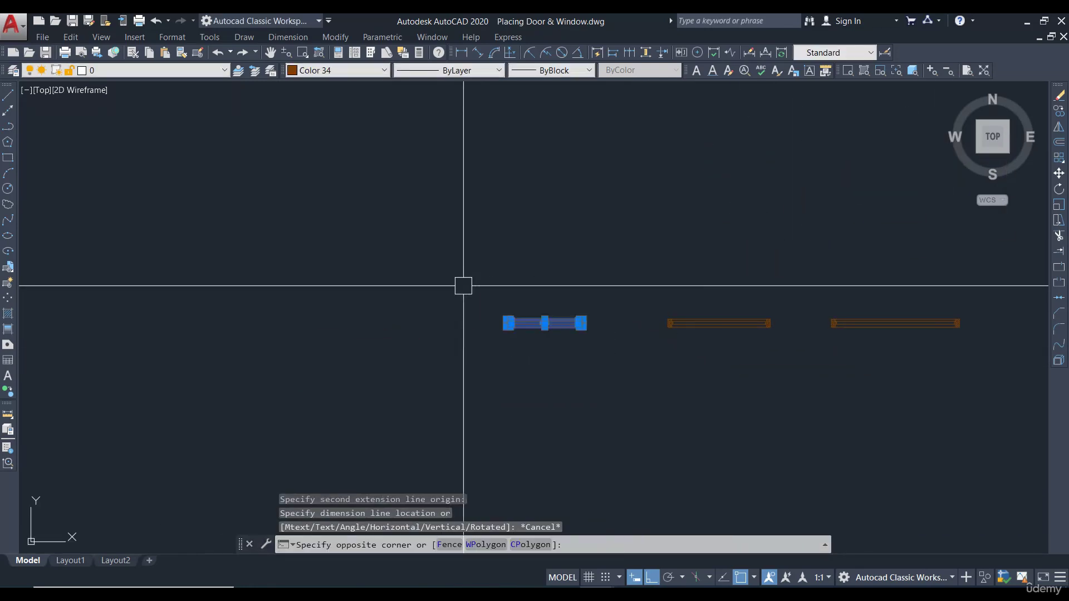
click(1058, 115)
click(685, 364)
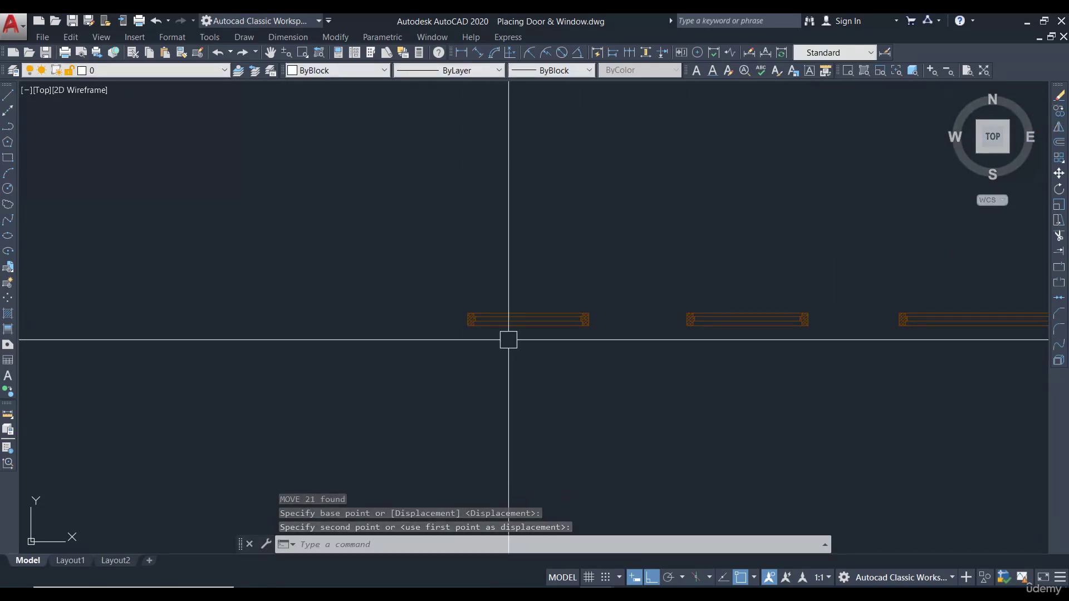
- Stretch the right end of the new leftmost frame 12 inches to the left to narrow it
scroll(484, 313, up, 2)
click(649, 353)
key(Escape)
click(740, 394)
click(647, 244)
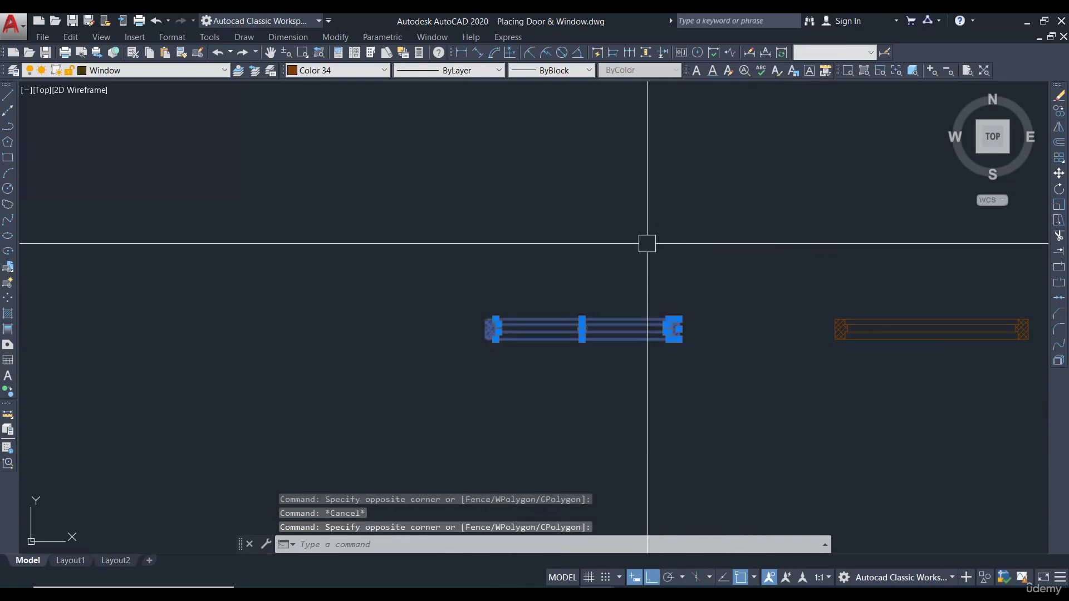
text(s)
key(Return)
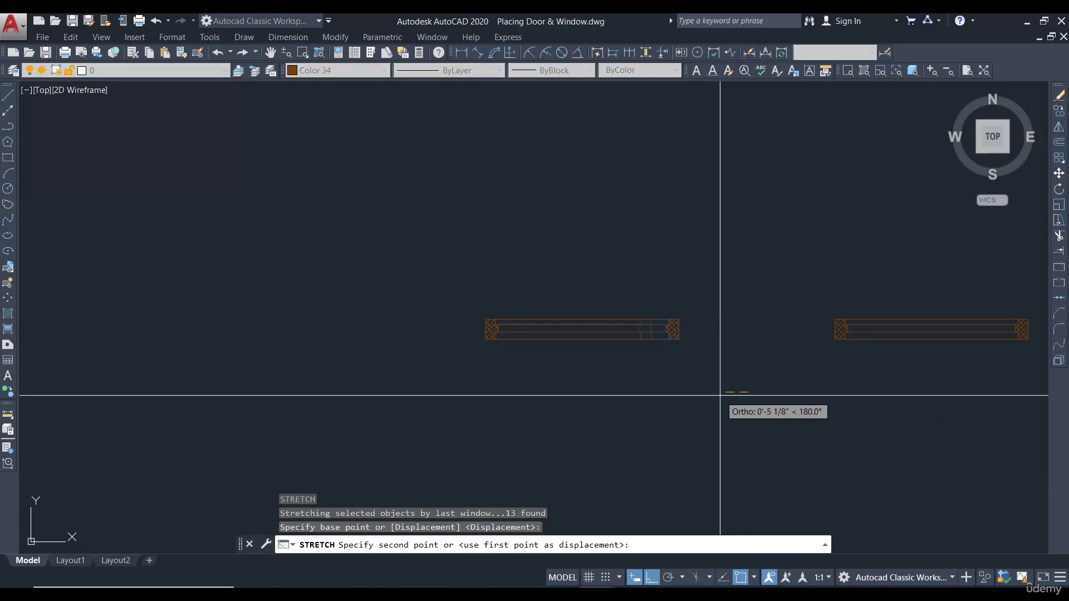
text(12)
key(Return)
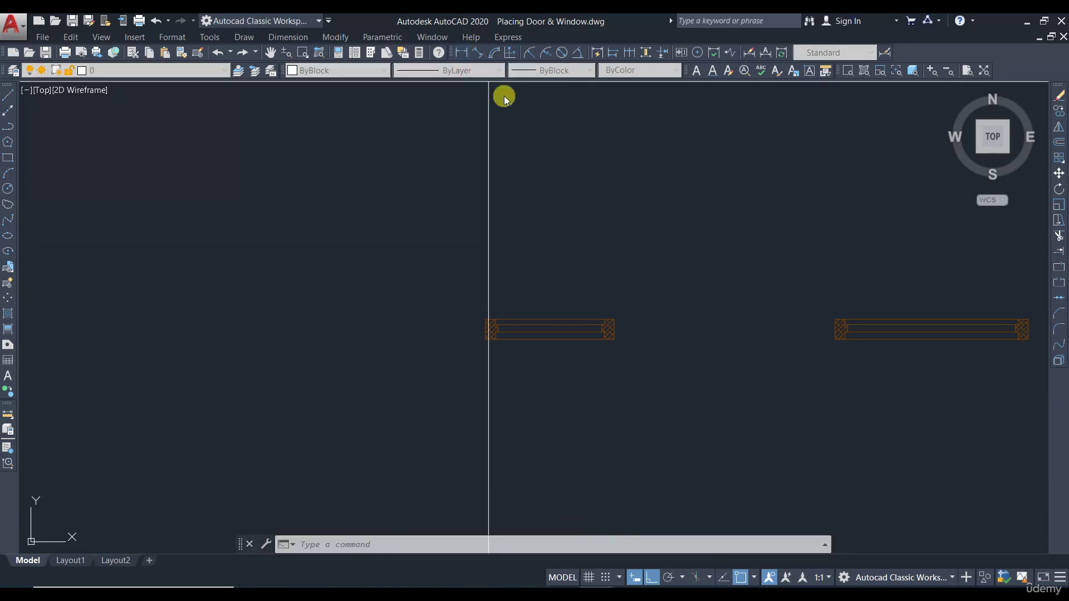
- Check the narrowed leftmost frame's width with a trial linear dimension between its upper corners, without placing it
click(461, 52)
click(486, 319)
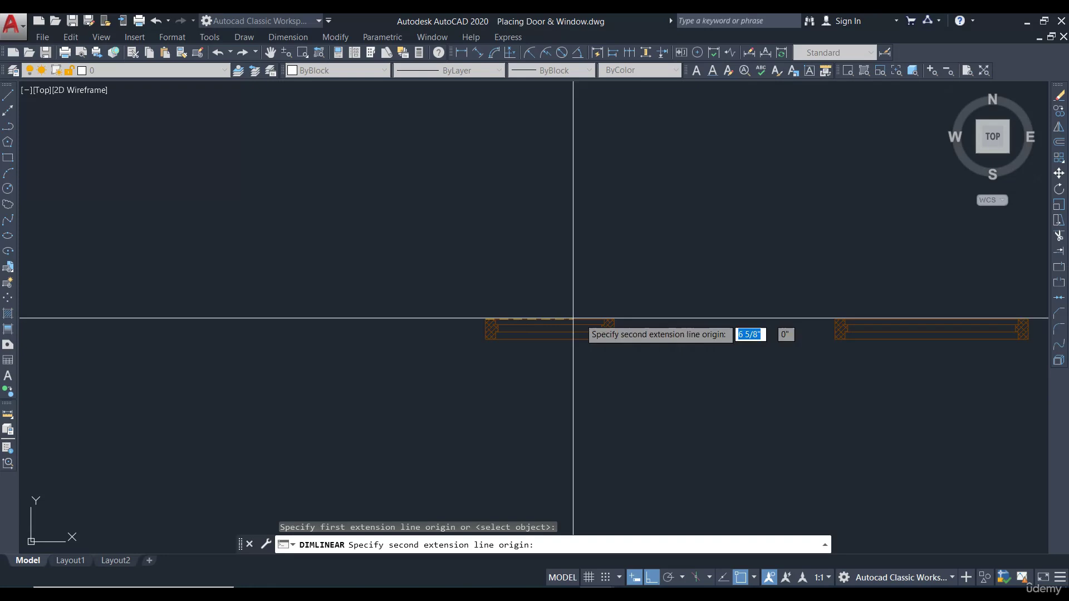
click(614, 319)
scroll(586, 243, down, 2)
key(Escape)
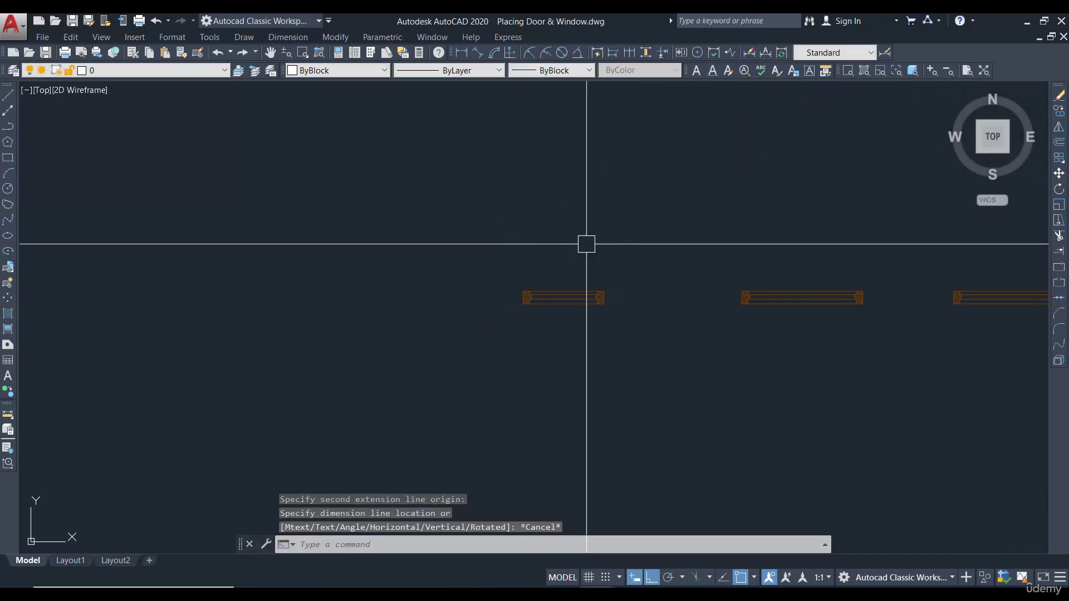
- Move all four window frames, with Ortho off, to the free area beside the ground floor plan, between the door symbols
scroll(585, 246, down, 2)
scroll(661, 363, down, 2)
click(663, 363)
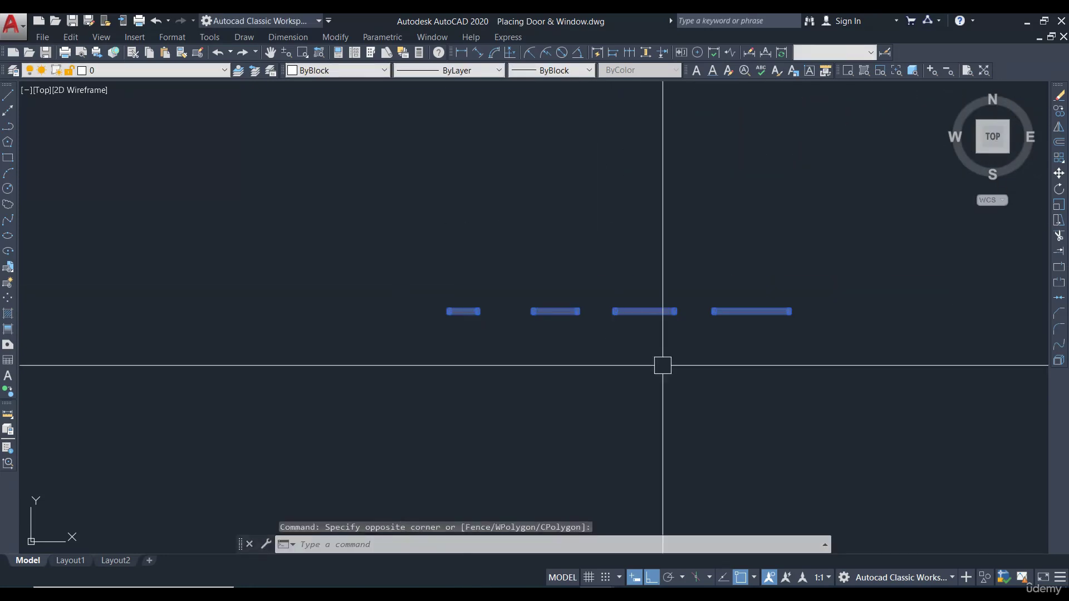
click(693, 370)
text(m)
key(Return)
click(711, 357)
scroll(711, 362, down, 5)
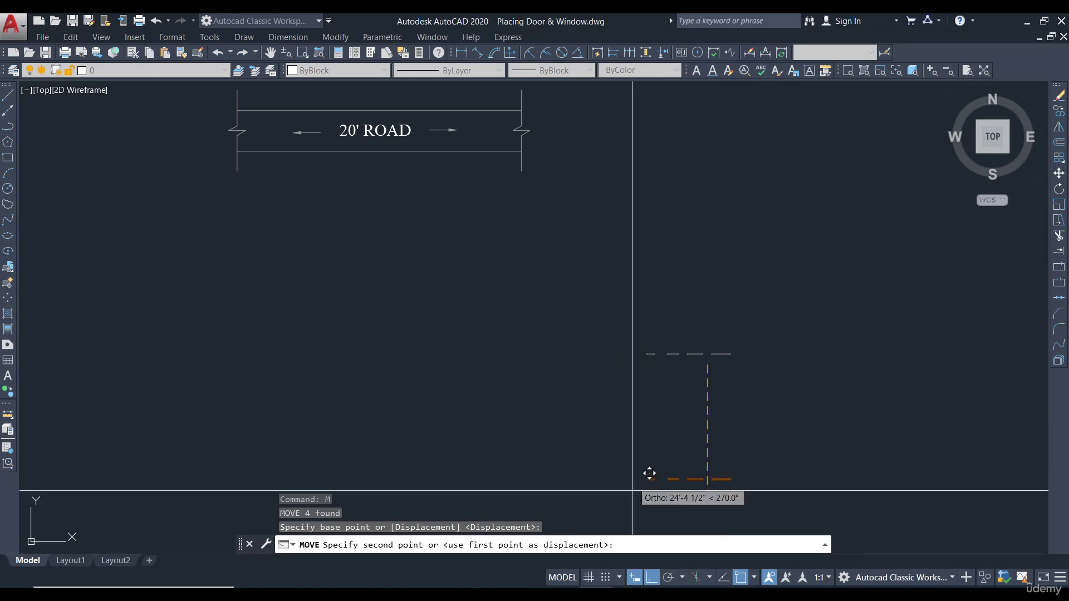
scroll(657, 258, down, 3)
scroll(645, 232, up, 7)
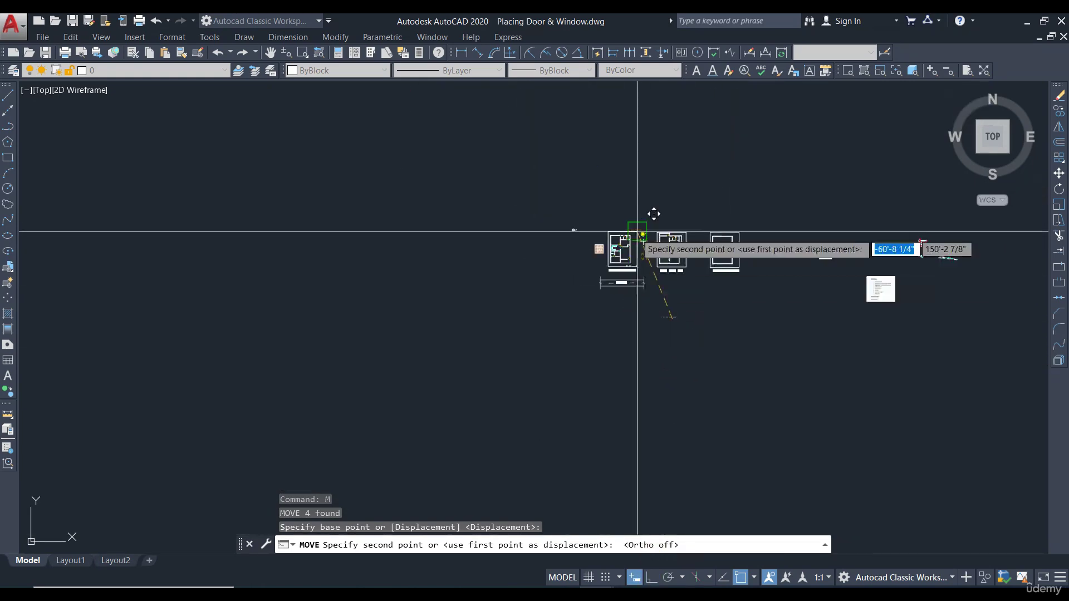
scroll(624, 267, down, 3)
scroll(629, 265, up, 7)
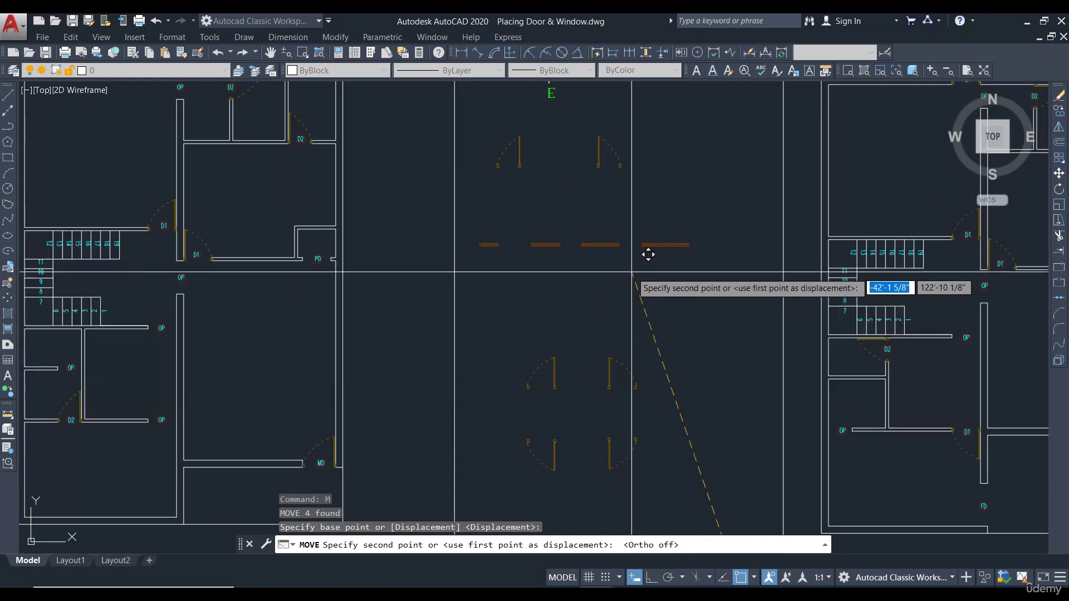
click(633, 273)
- Examine the ground floor plan's outer and inner walls around the MD, PD and OP openings, and the window frames beside it
scroll(685, 292, down, 5)
scroll(642, 308, up, 4)
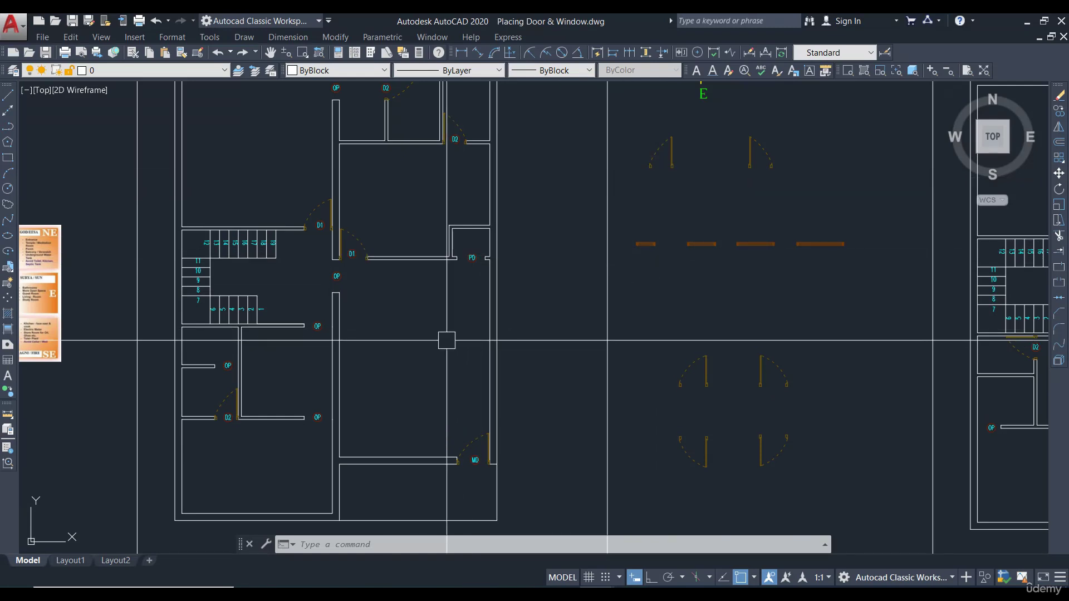
middle_drag(492, 410, 573, 310)
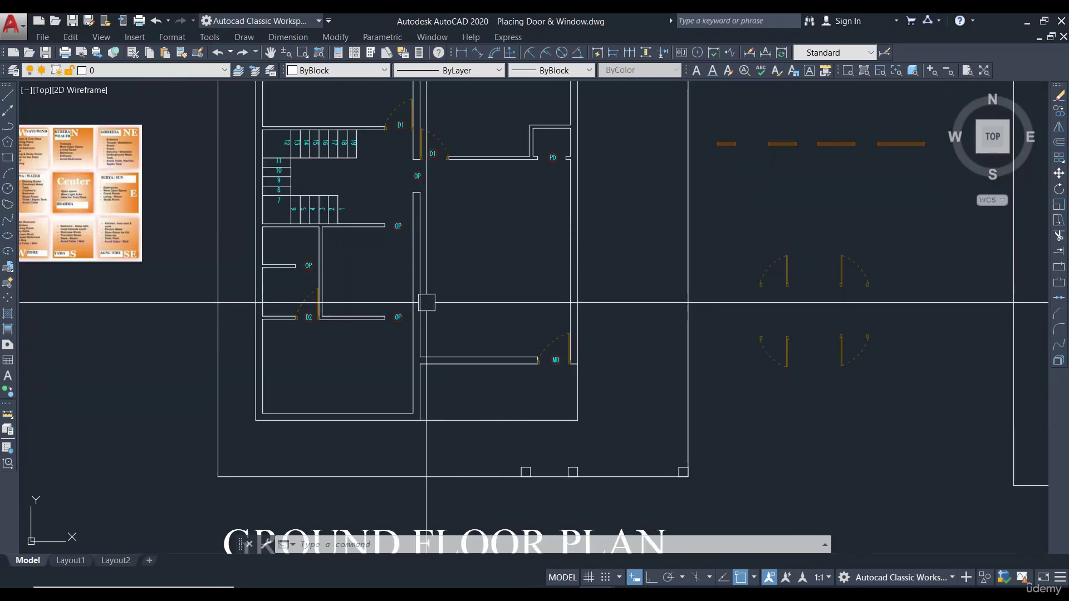
scroll(518, 353, up, 5)
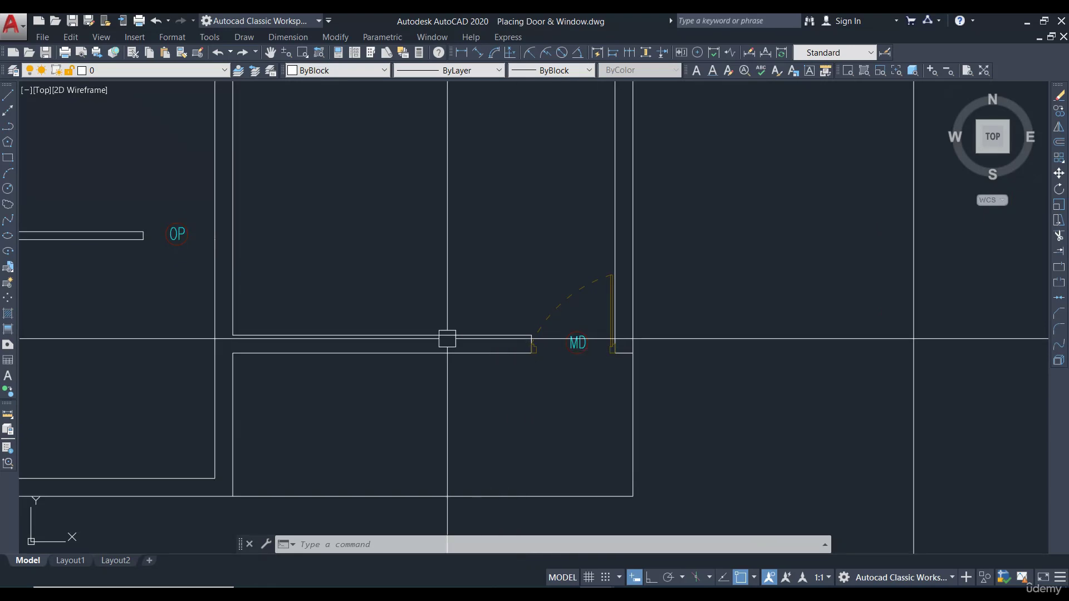
scroll(517, 342, up, 2)
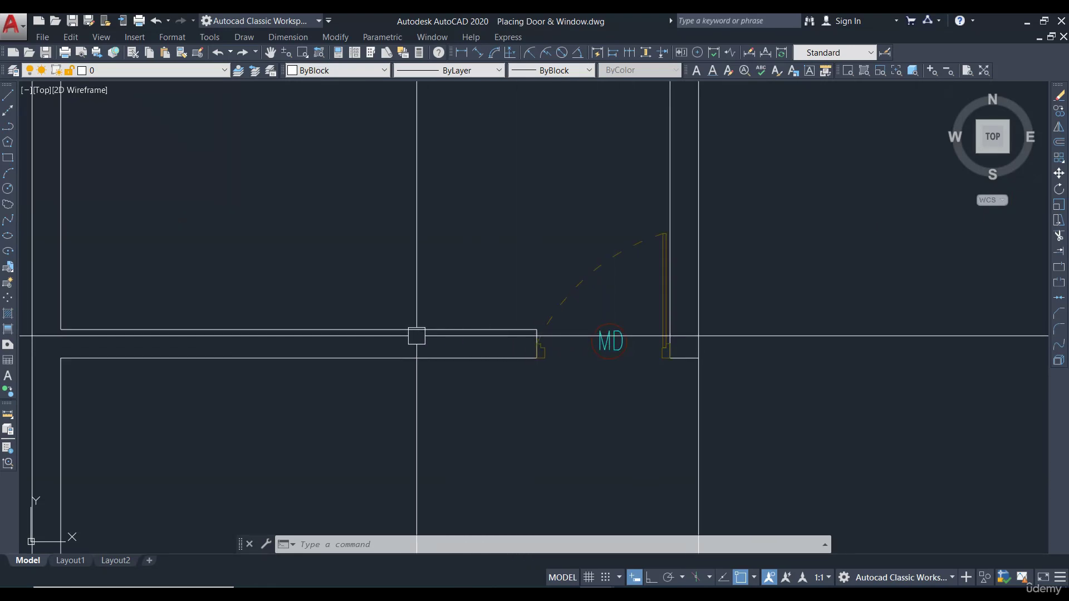
scroll(465, 375, down, 3)
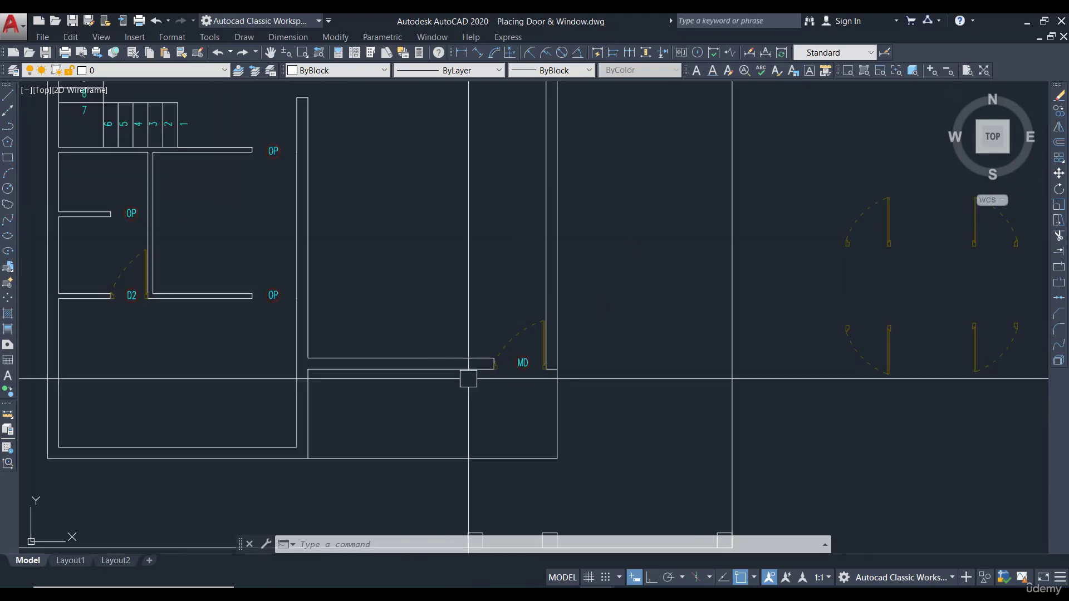
middle_drag(668, 168, 625, 346)
scroll(504, 206, up, 2)
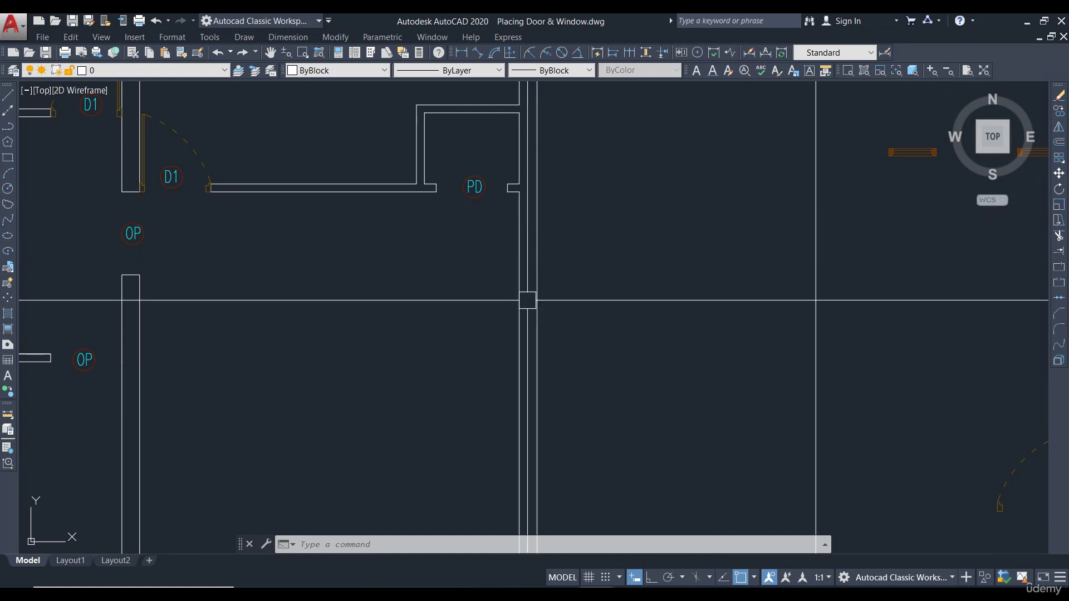
scroll(646, 245, down, 2)
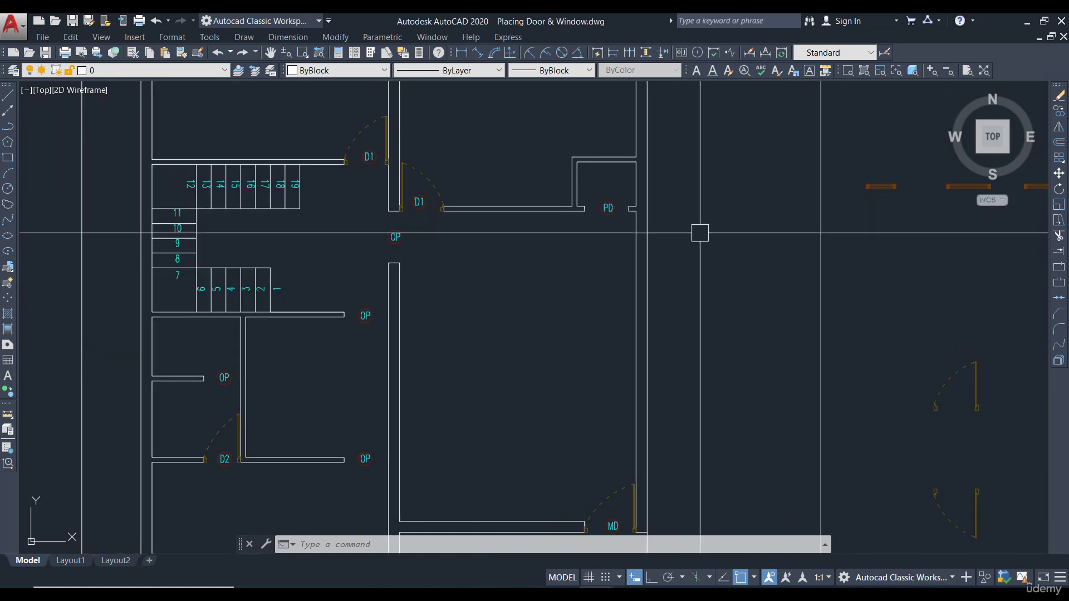
scroll(549, 255, down, 2)
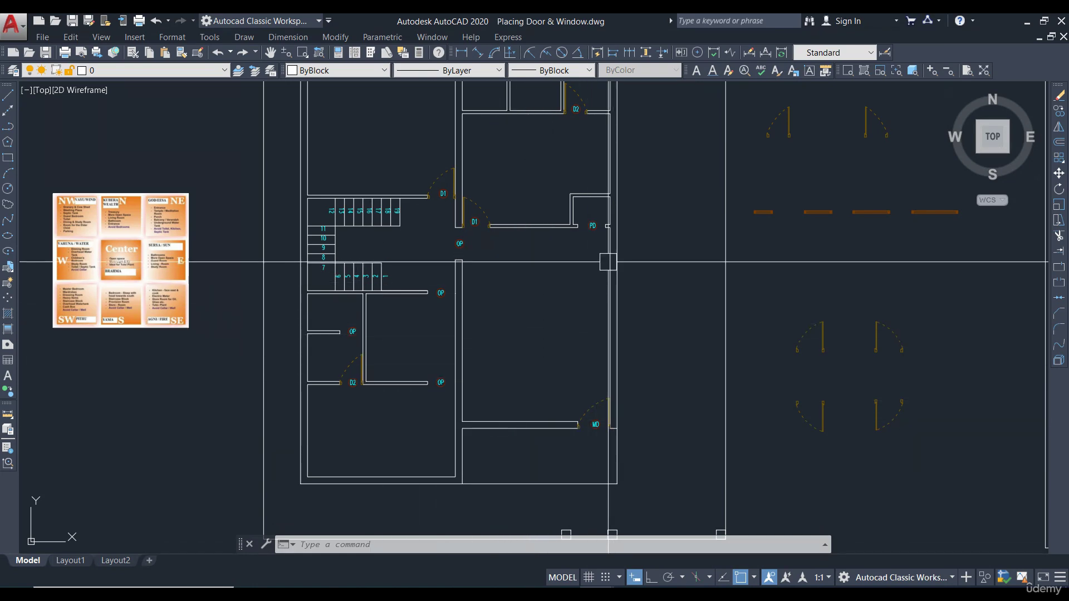
scroll(608, 262, up, 4)
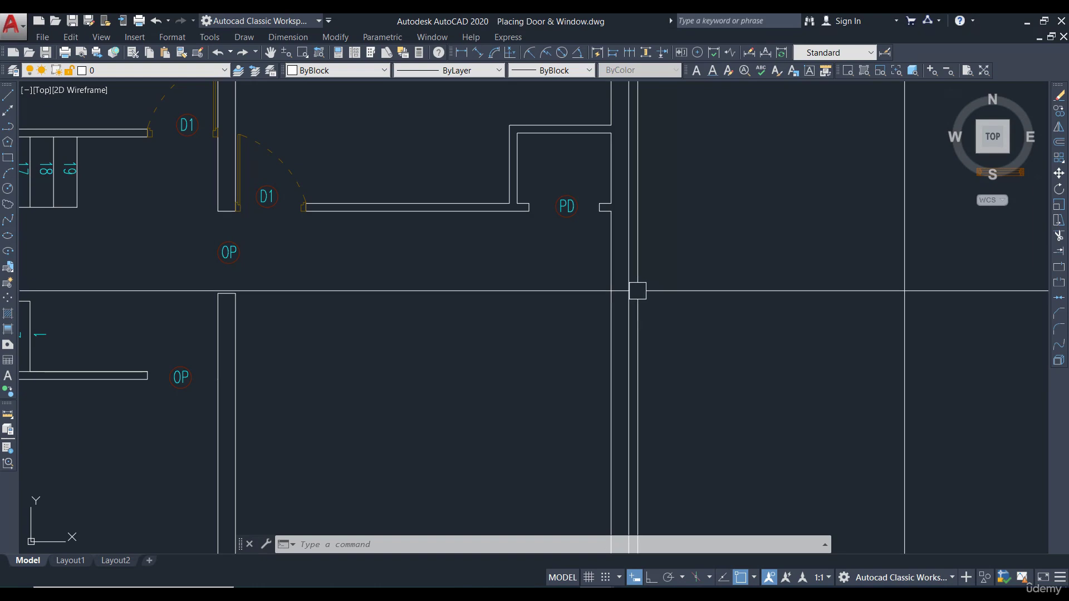
middle_drag(215, 255, 394, 269)
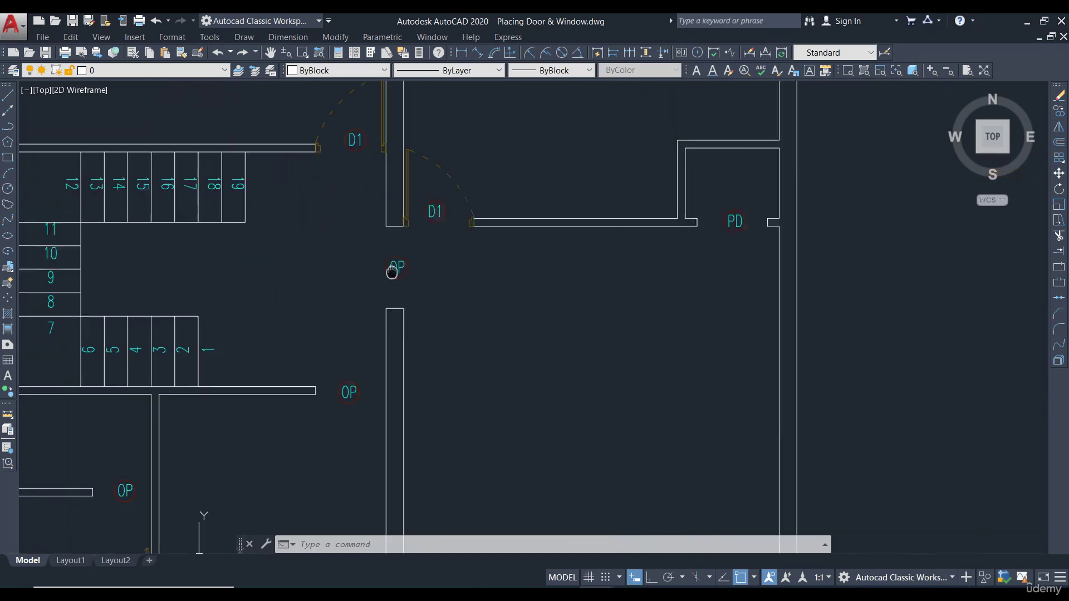
scroll(405, 269, down, 3)
scroll(266, 229, up, 2)
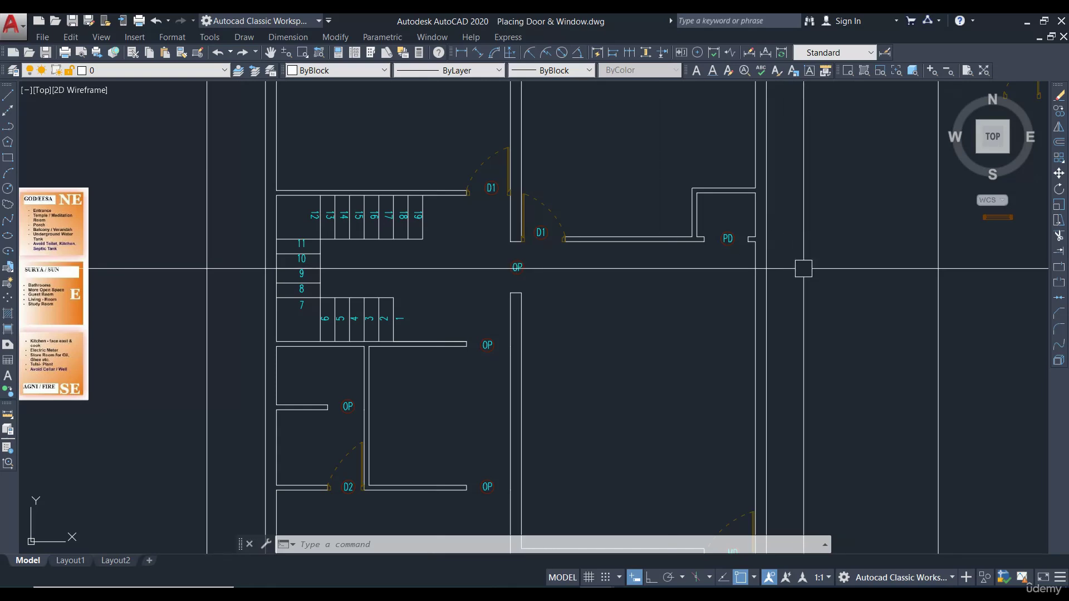
middle_drag(613, 367, 193, 392)
scroll(552, 233, up, 2)
- Turn Ortho on and measure the leftmost window frame's depth along its right end
key(F8)
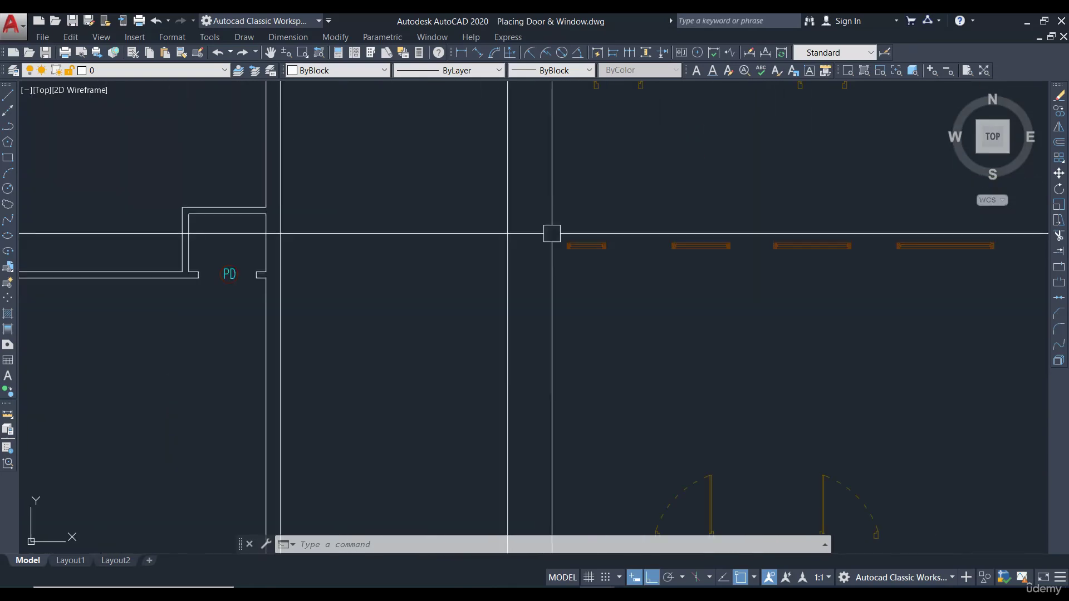
scroll(551, 233, up, 5)
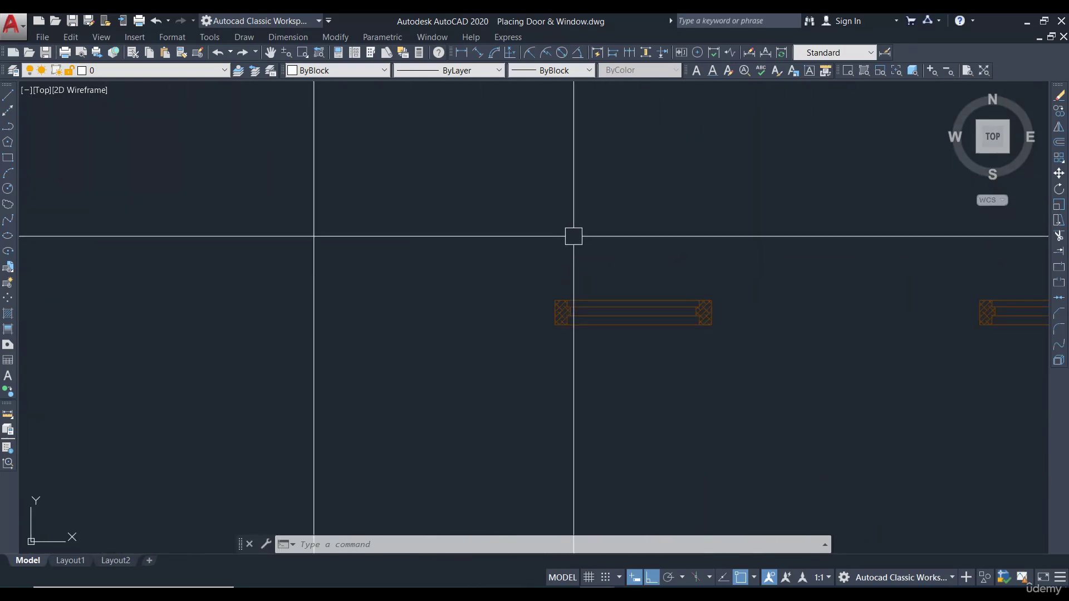
scroll(632, 288, down, 4)
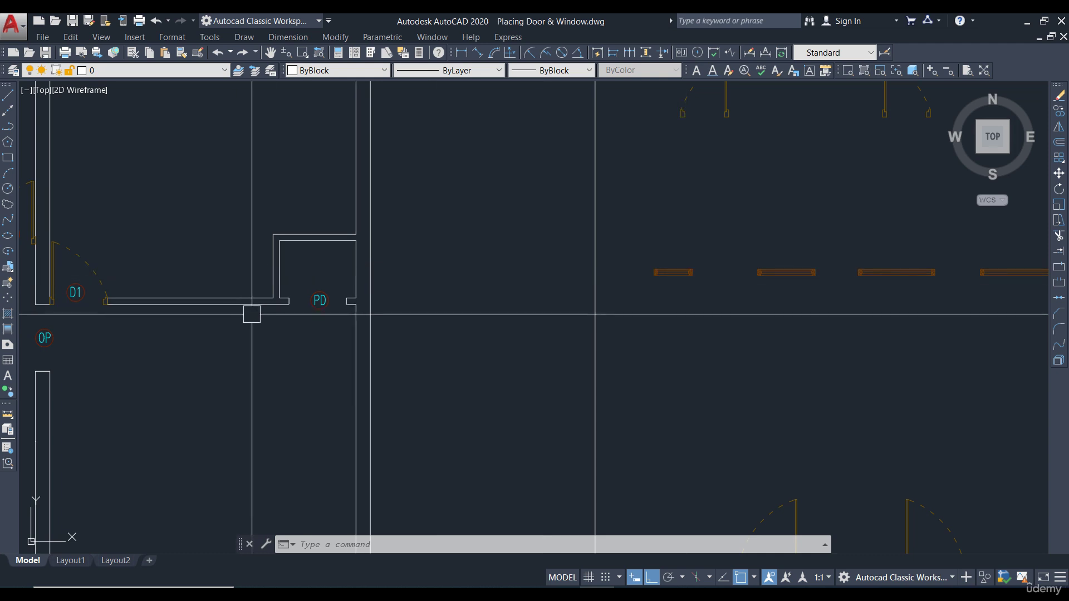
scroll(250, 310, up, 2)
scroll(419, 318, down, 2)
middle_drag(690, 284, 604, 301)
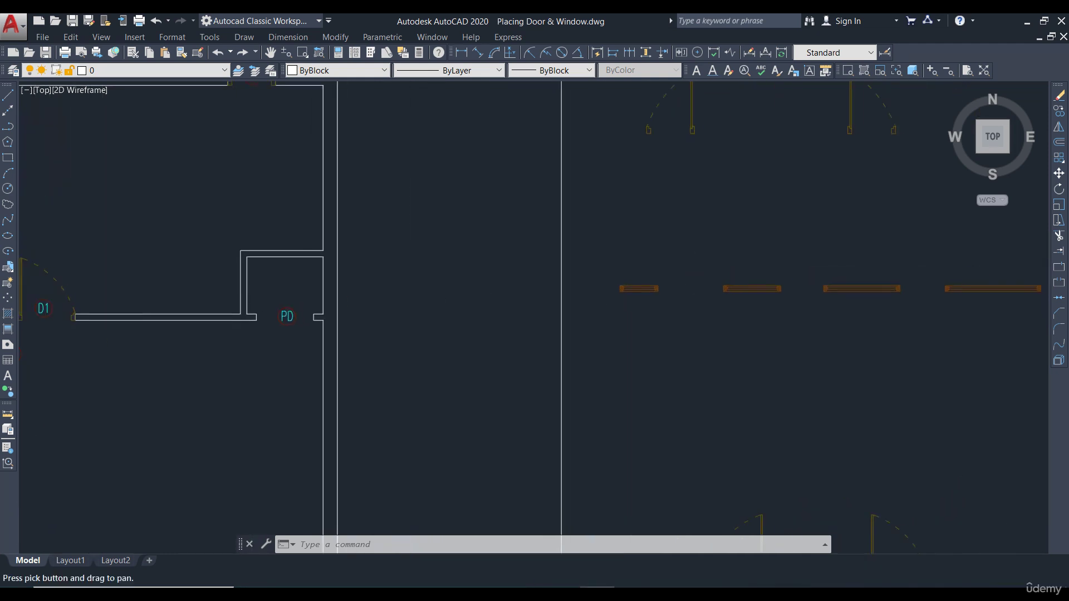
click(588, 255)
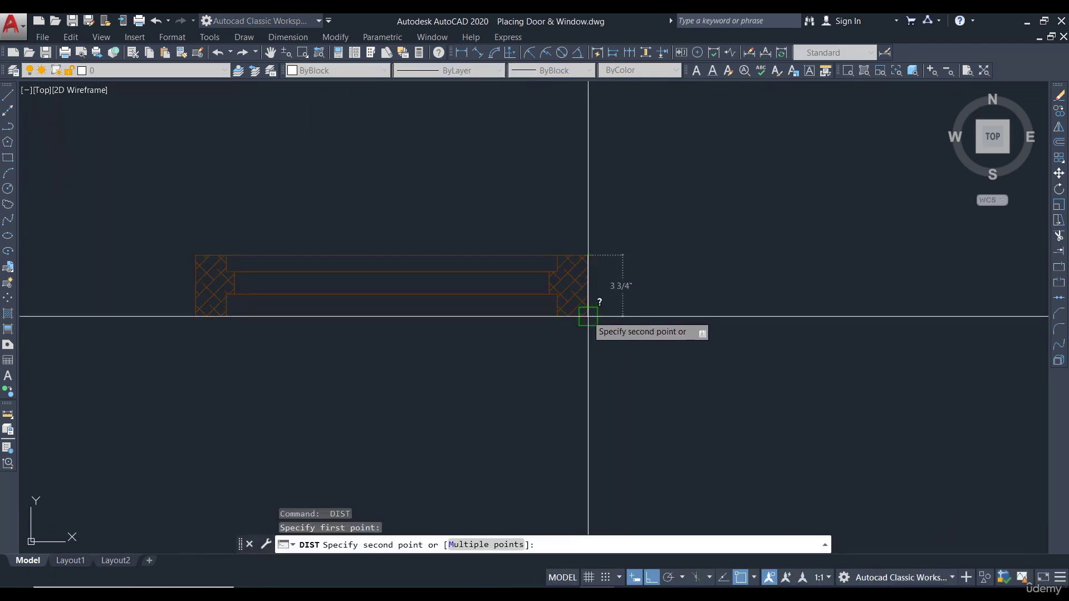
click(588, 316)
key(Escape)
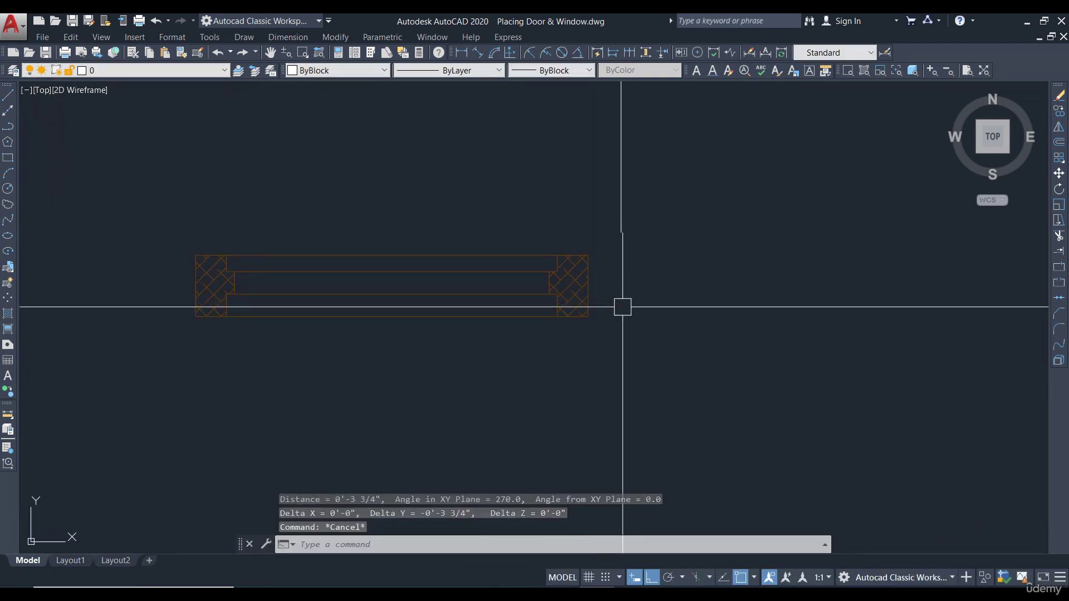
- Draw connected lines rising 2" from the leftmost frame's upper corner, running across its full width and returning to the opposite upper corner
scroll(643, 258, down, 3)
text(l)
key(Return)
scroll(494, 232, up, 6)
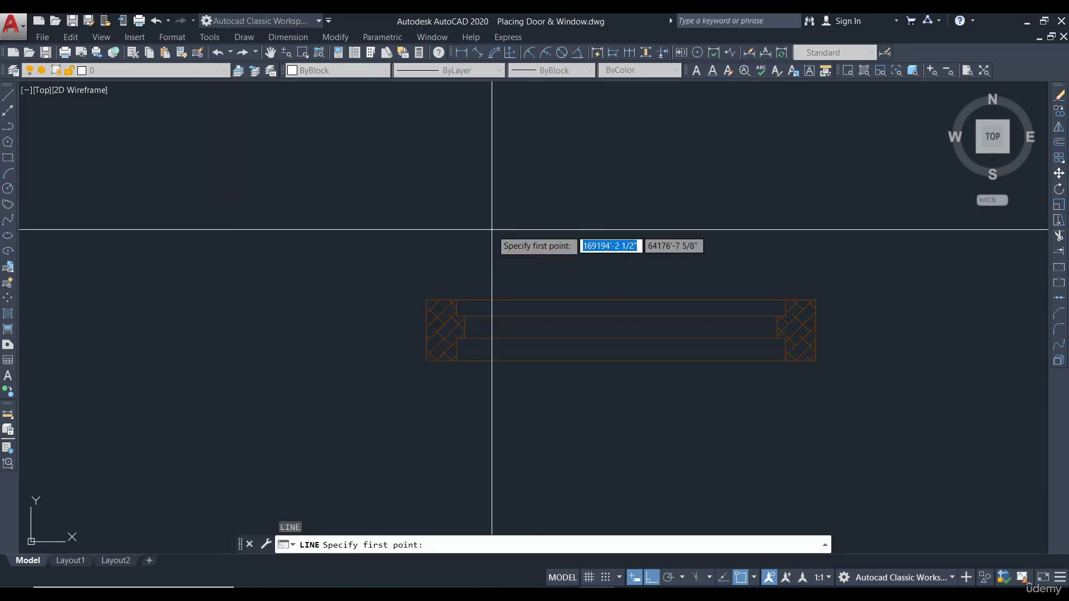
click(385, 340)
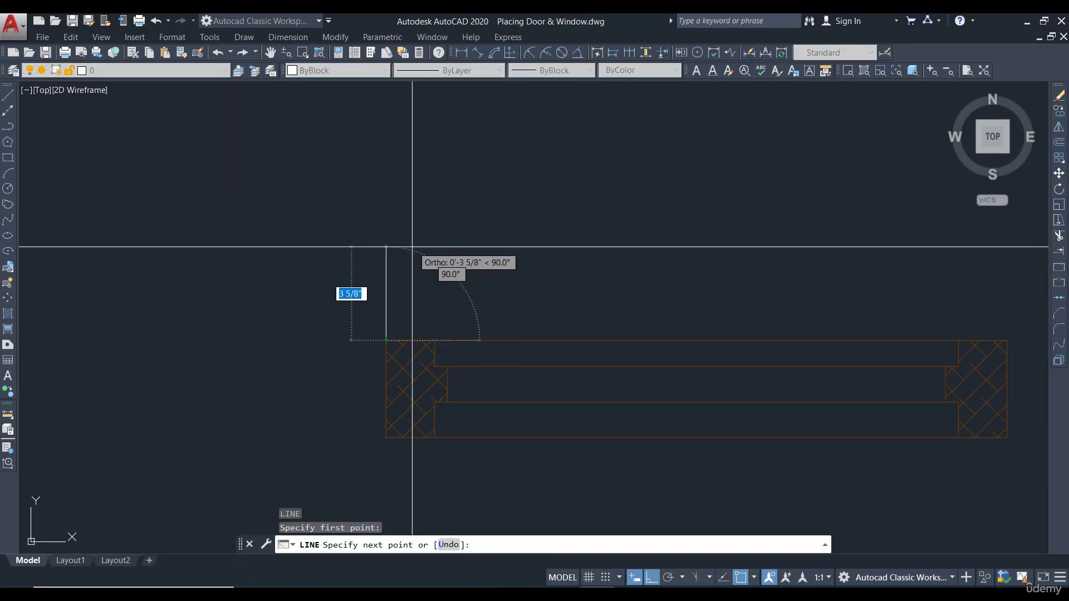
text(2)
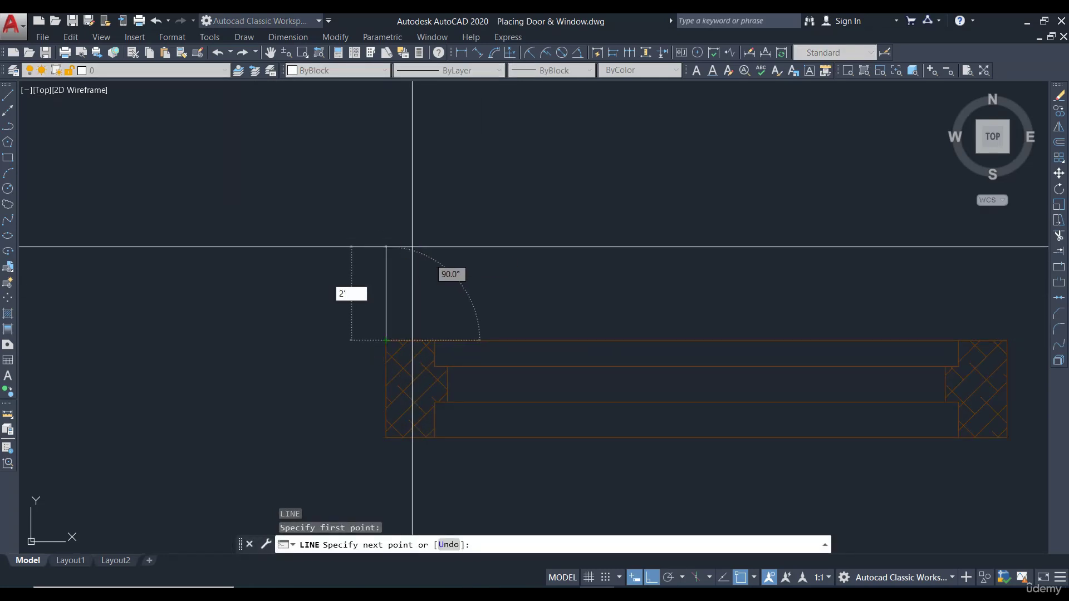
key(Return)
middle_drag(734, 290, 467, 287)
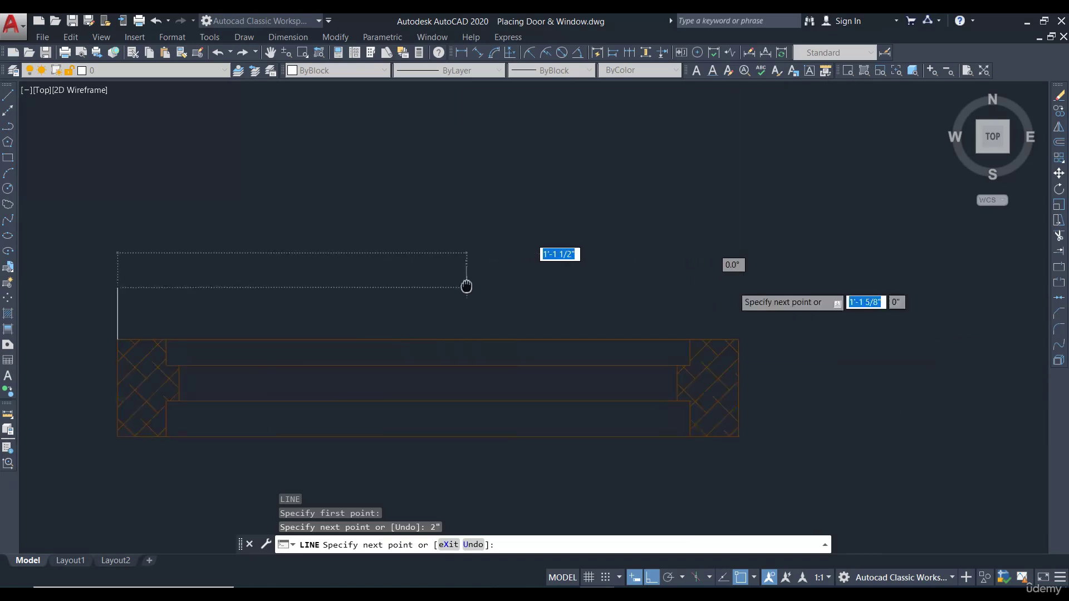
click(740, 285)
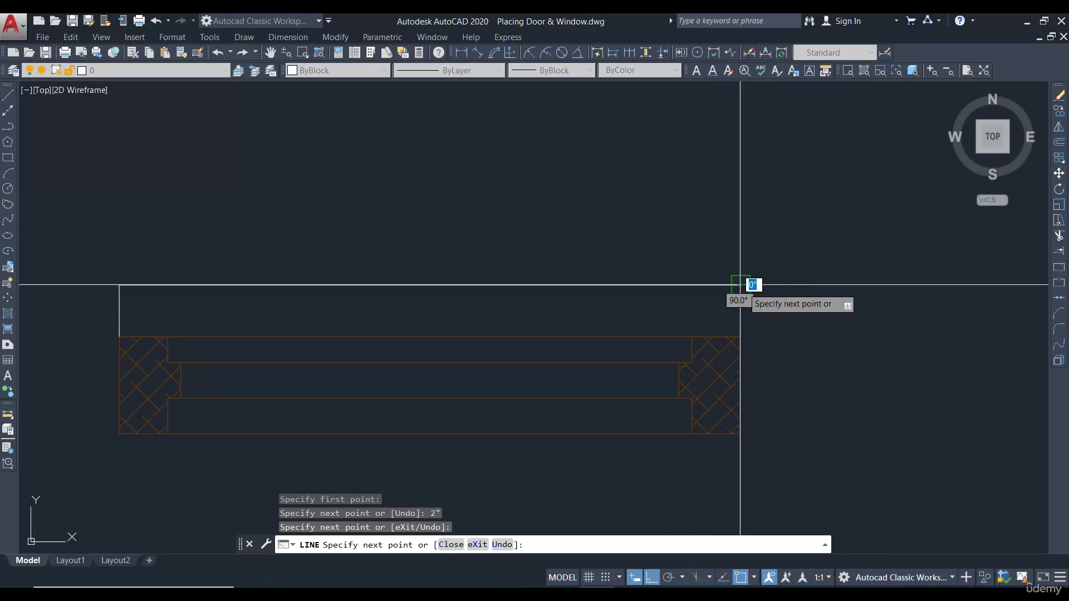
click(740, 337)
key(Escape)
scroll(797, 310, down, 4)
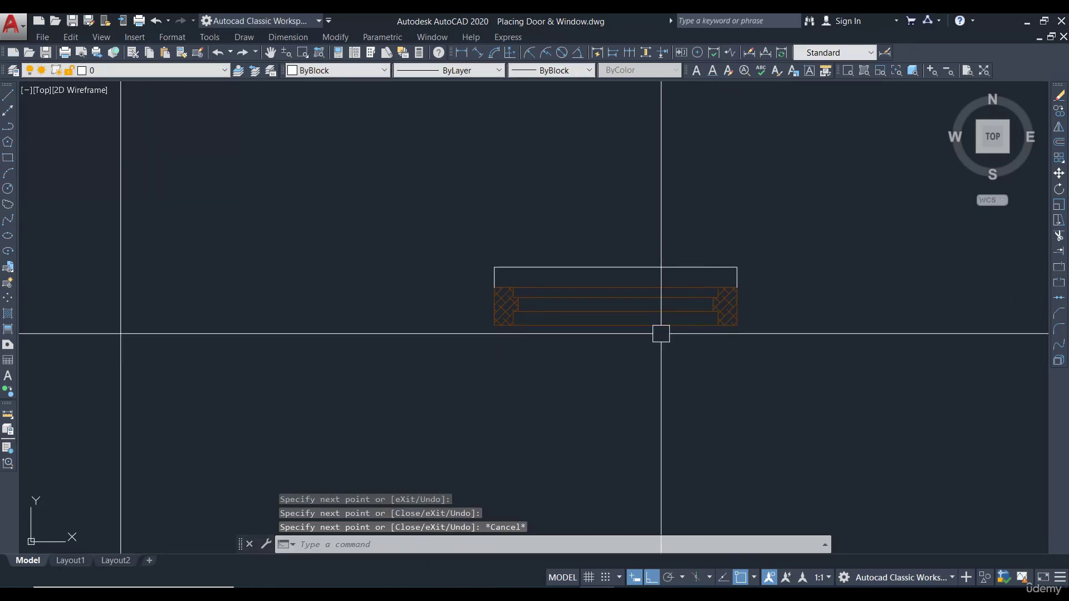
- Offset the line above the leftmost frame by 9" downward, past the frame's lower edge
scroll(663, 332, up, 2)
text(o)
key(Return)
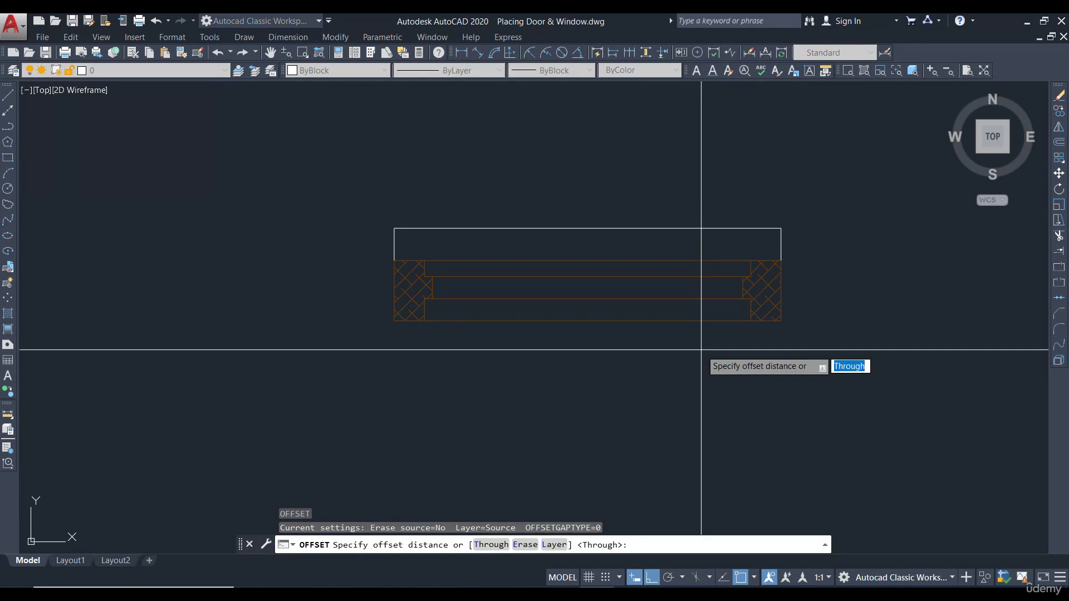
key(Return)
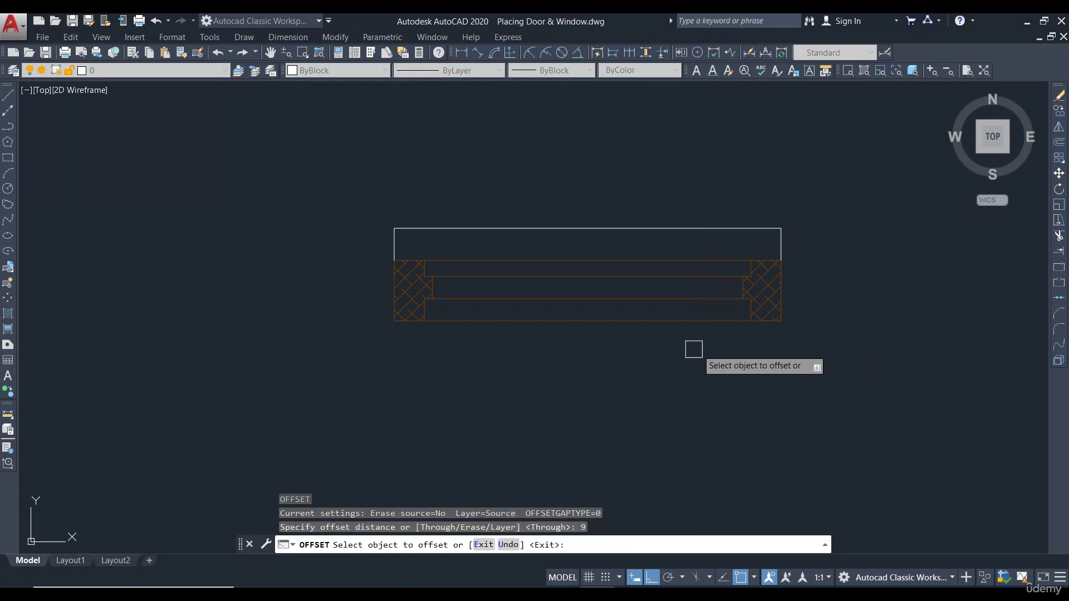
click(600, 228)
click(615, 403)
key(Escape)
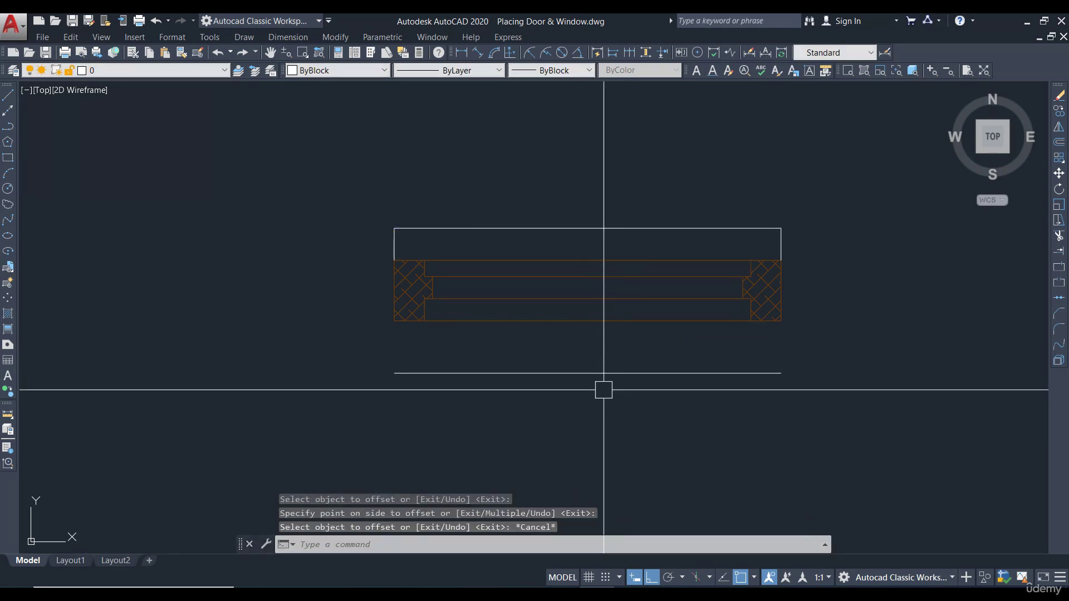
- Draw vertical lines from both lower corners of the leftmost frame down to the ends of the offset line
text(l)
key(Return)
click(394, 321)
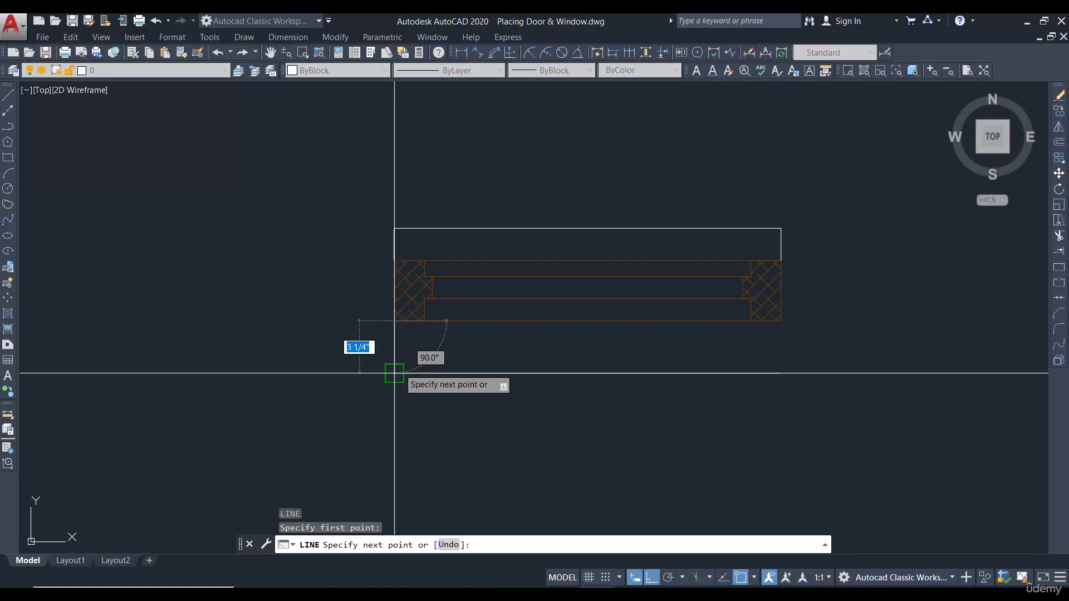
click(394, 373)
key(Return)
key(Return)
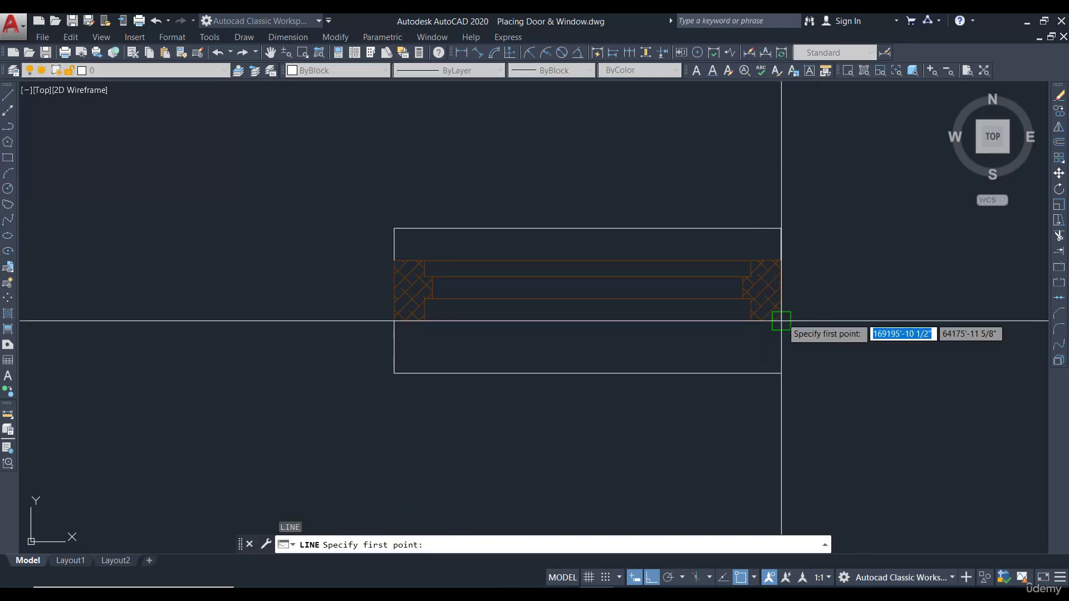
click(781, 321)
click(781, 373)
key(Escape)
middle_drag(589, 243, 558, 244)
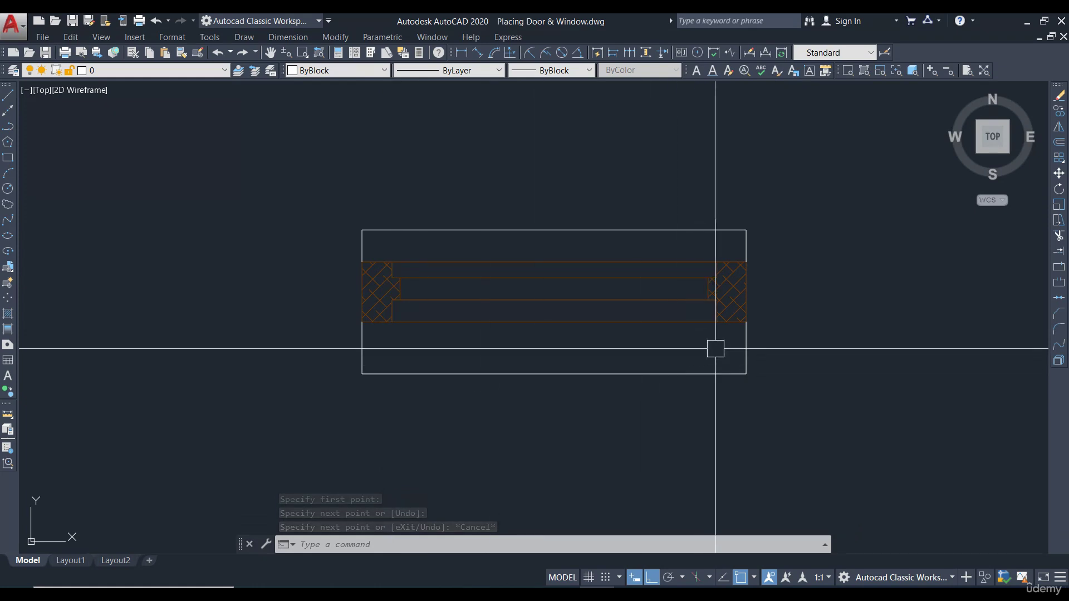
- Explode the leftmost window frame block inside its new outline
scroll(592, 326, down, 2)
scroll(657, 305, down, 1)
scroll(624, 324, up, 1)
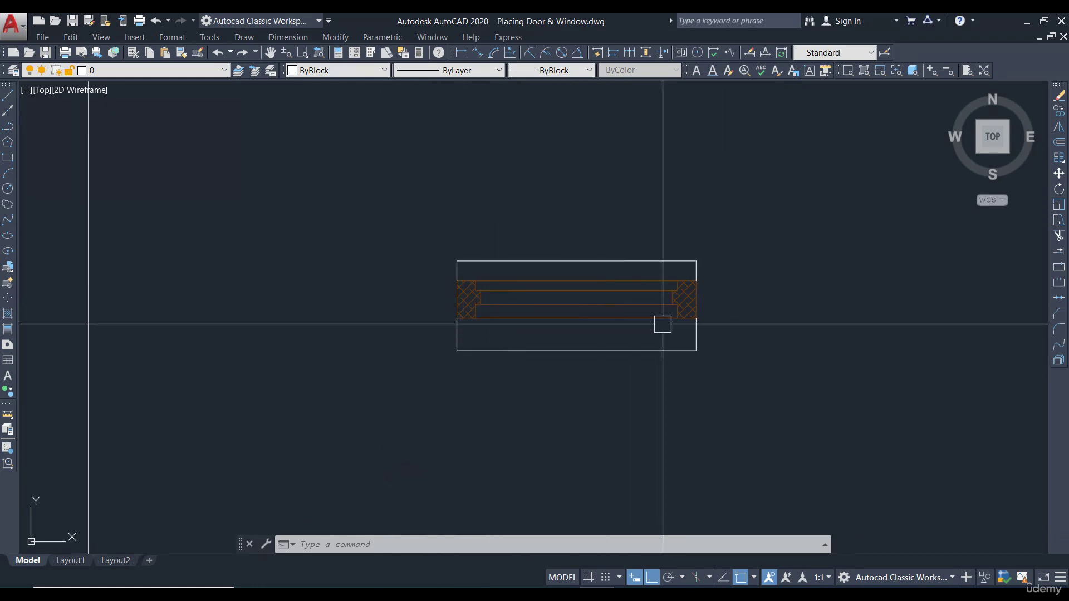
click(692, 269)
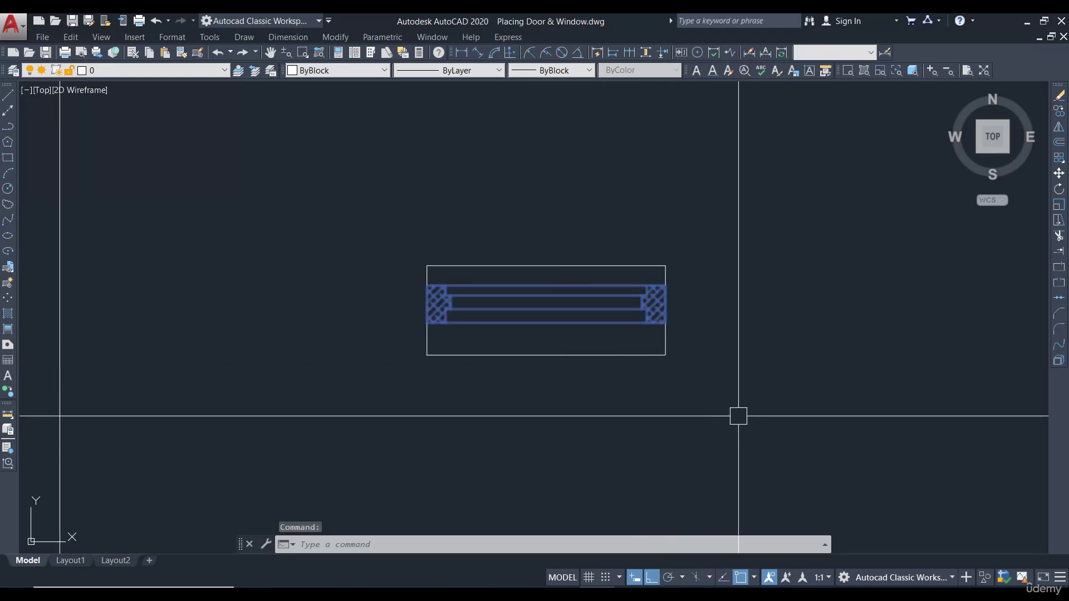
text(x)
key(Return)
- Change the outline lines above and below the leftmost frame to Color 252
drag(688, 275, 376, 89)
click(367, 69)
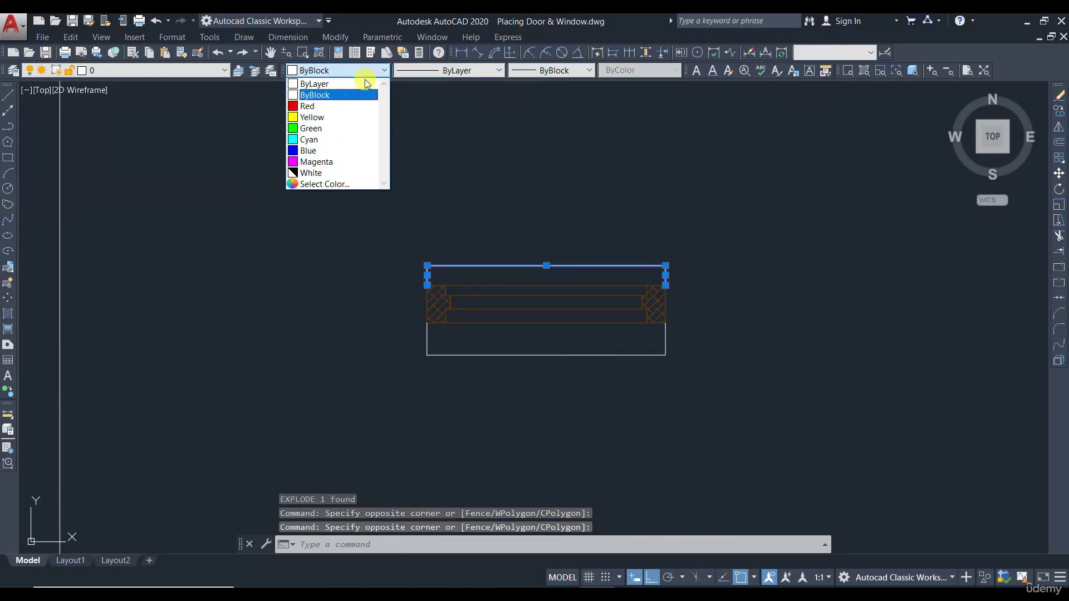
scroll(349, 152, down, 1)
click(323, 173)
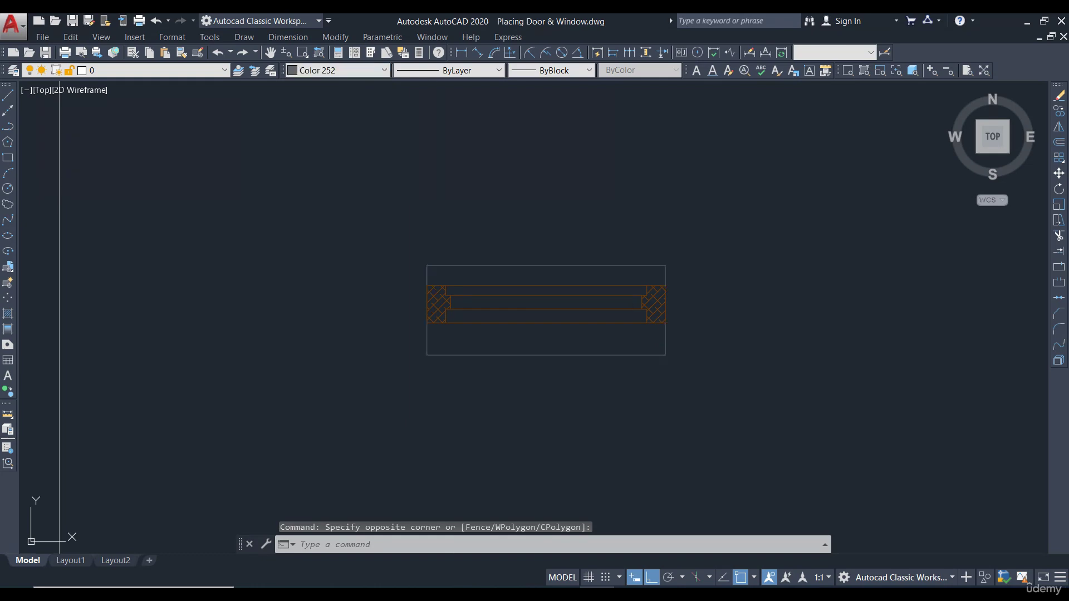
key(Escape)
- Define the leftmost frame together with its outline as a block named ventilator, using inches as the block unit
click(708, 403)
click(352, 196)
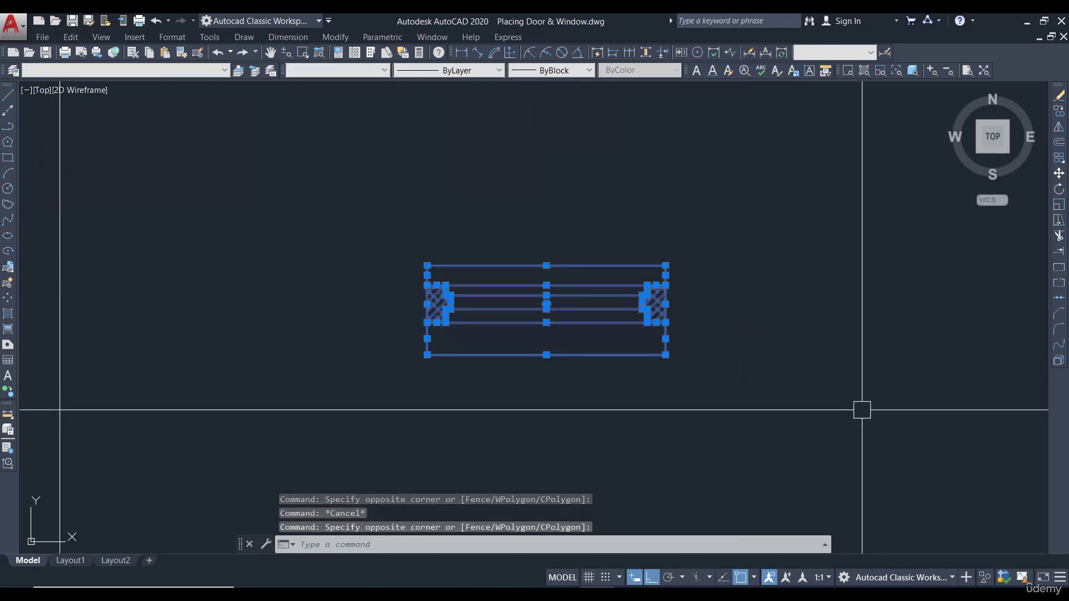
text(b)
key(Return)
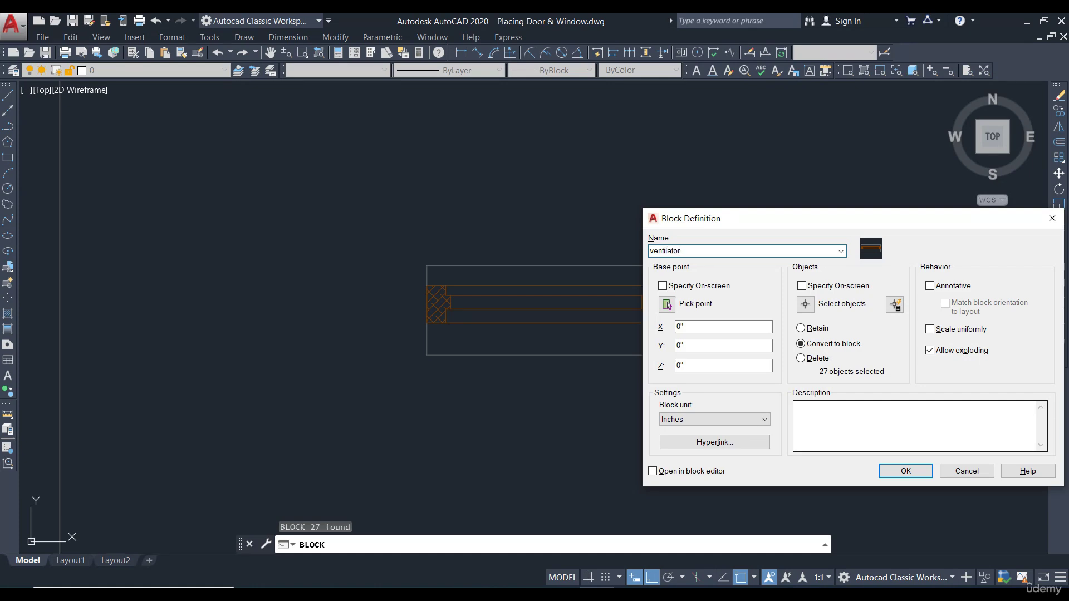
click(914, 471)
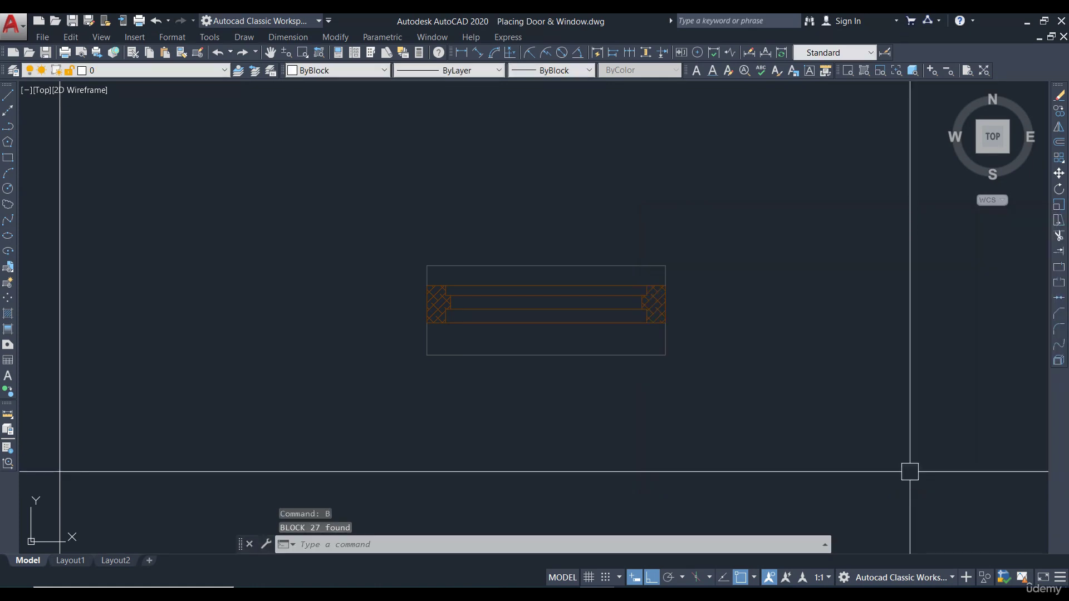
- Open the 3' Window block in the Block Editor
scroll(742, 345, down, 3)
scroll(659, 288, up, 5)
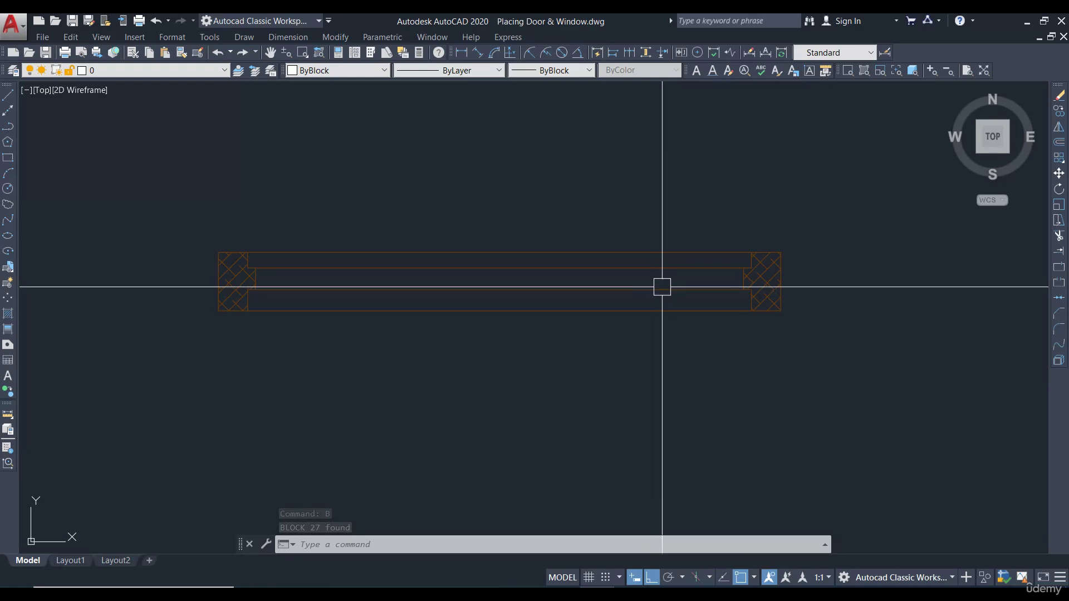
scroll(662, 286, down, 3)
double_click(657, 299)
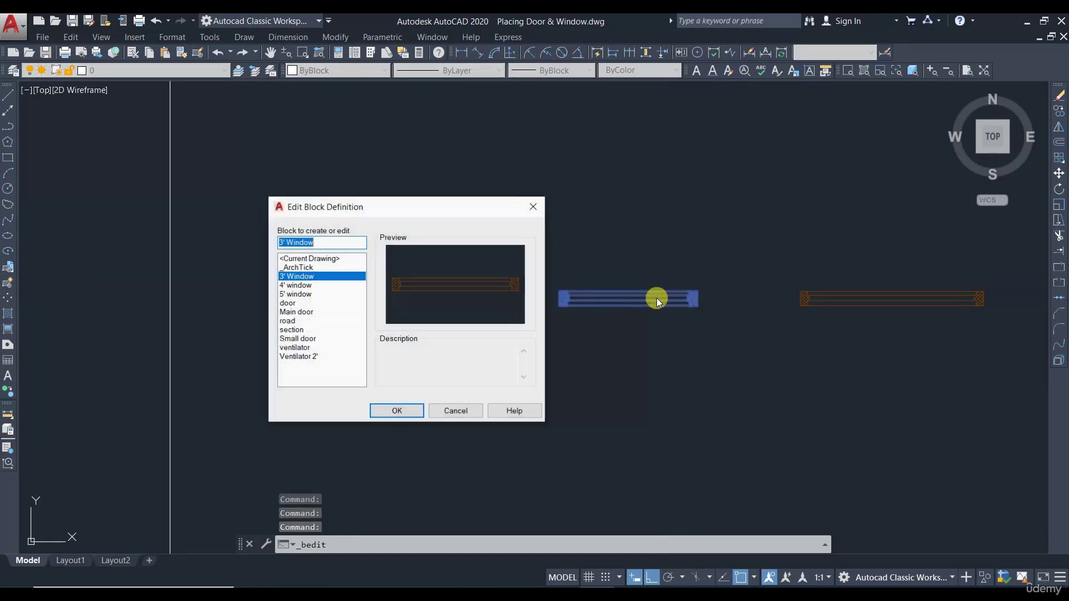
click(413, 415)
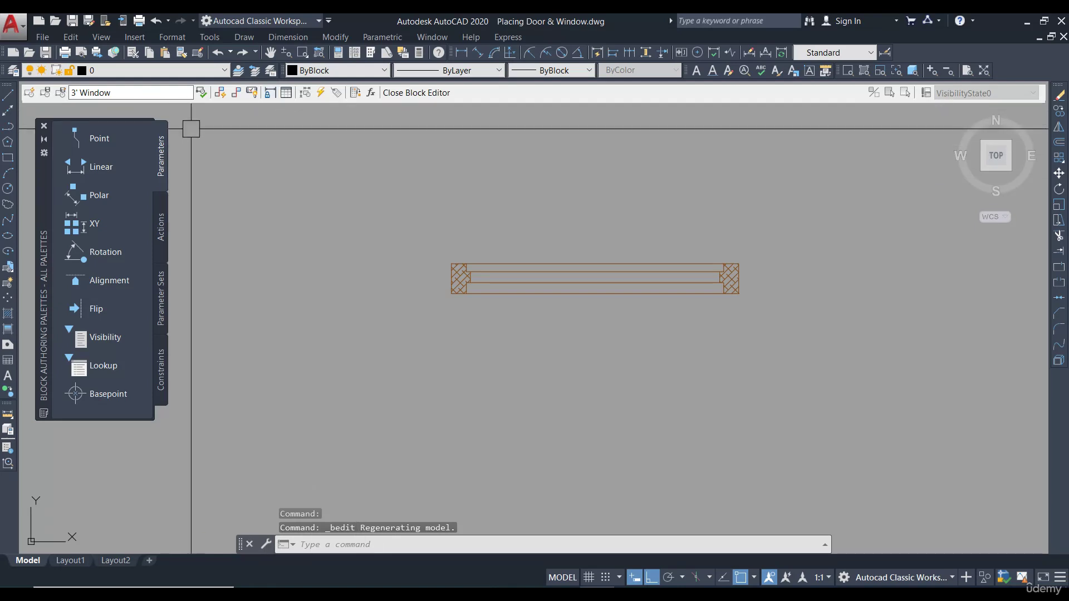
- Draw lines rising 2" from the 3' window's upper corner, across its full width, and back down to the opposite corner
key(Return)
scroll(421, 251, up, 3)
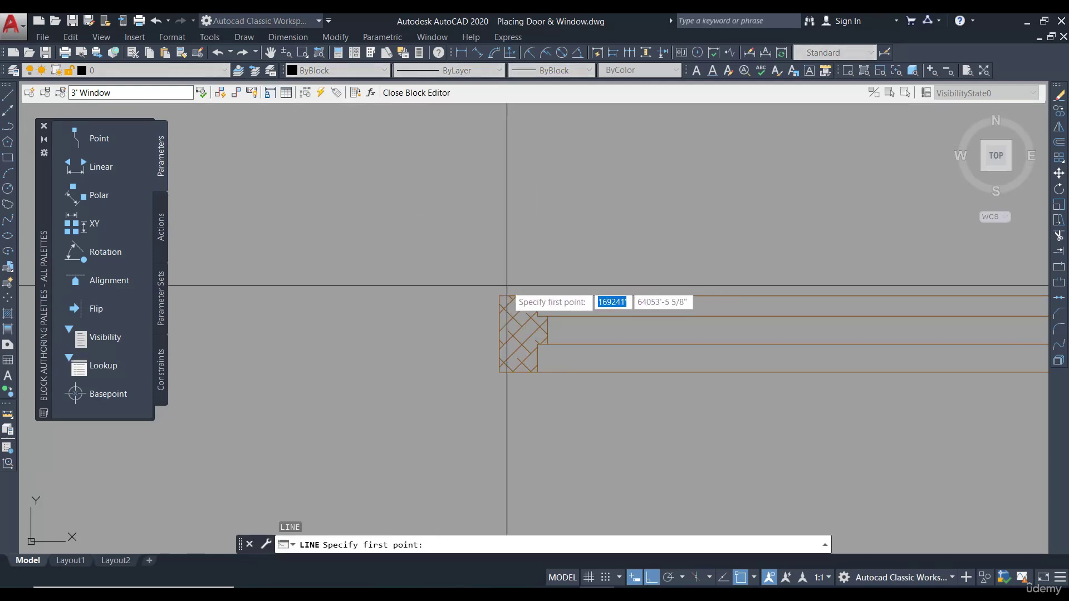
click(499, 296)
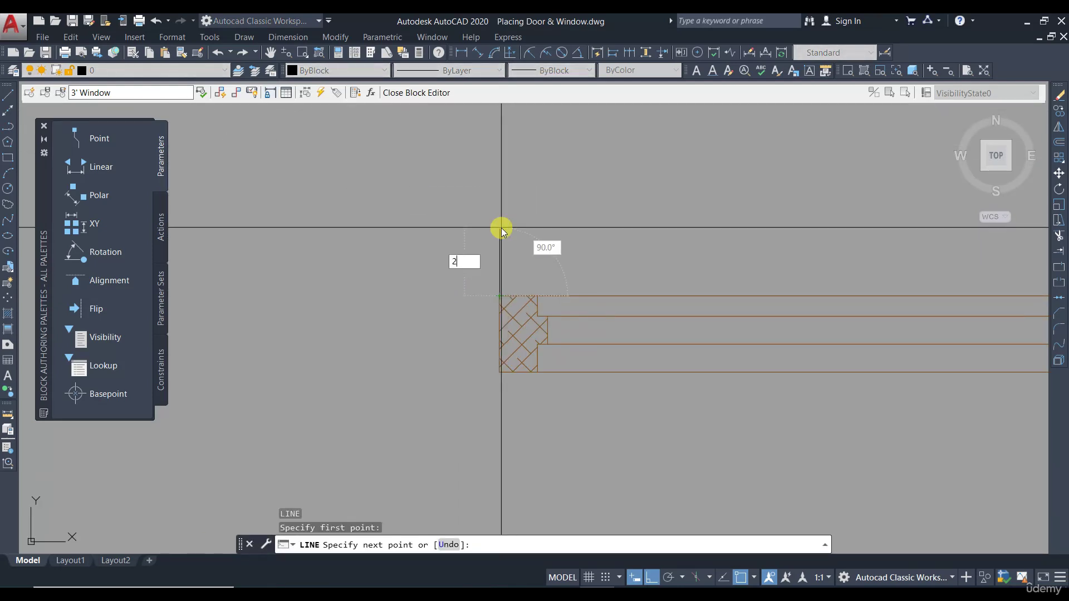
text(2)
key(Return)
scroll(609, 227, down, 3)
scroll(436, 254, up, 2)
scroll(581, 251, down, 2)
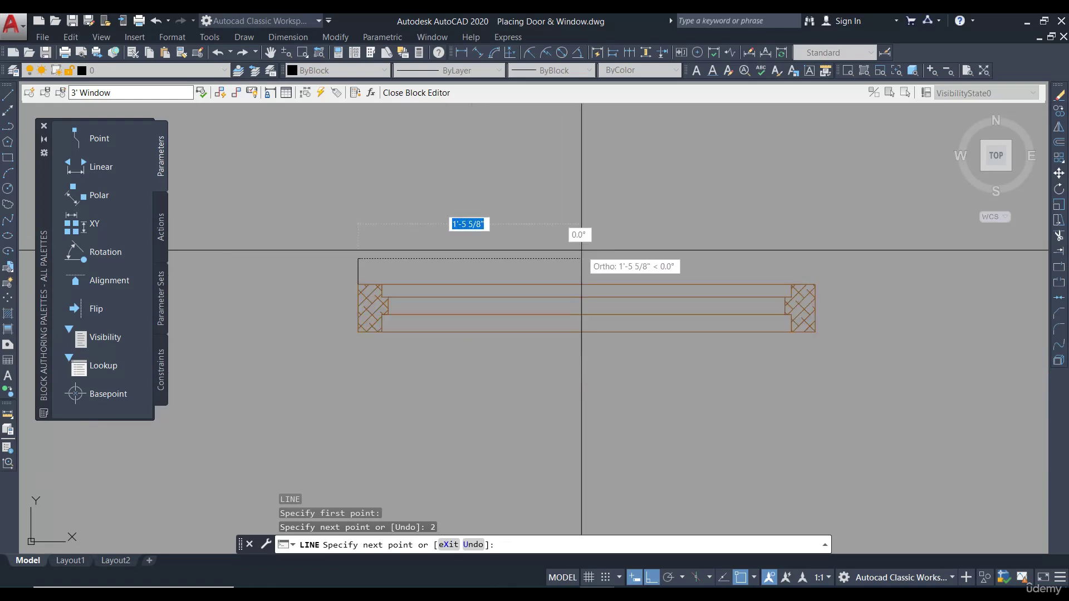
scroll(941, 253, up, 2)
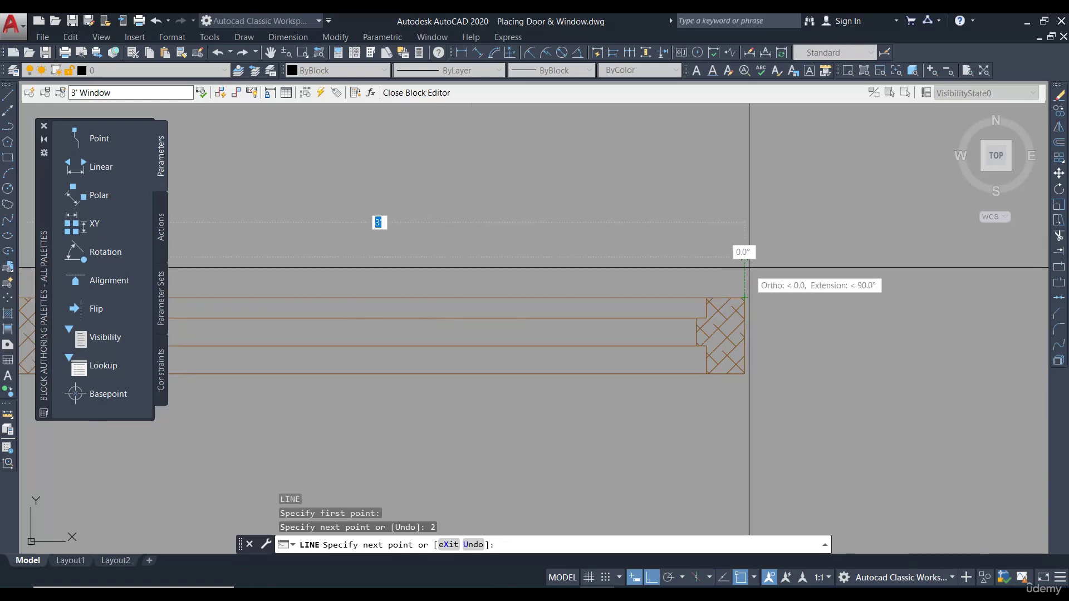
click(745, 257)
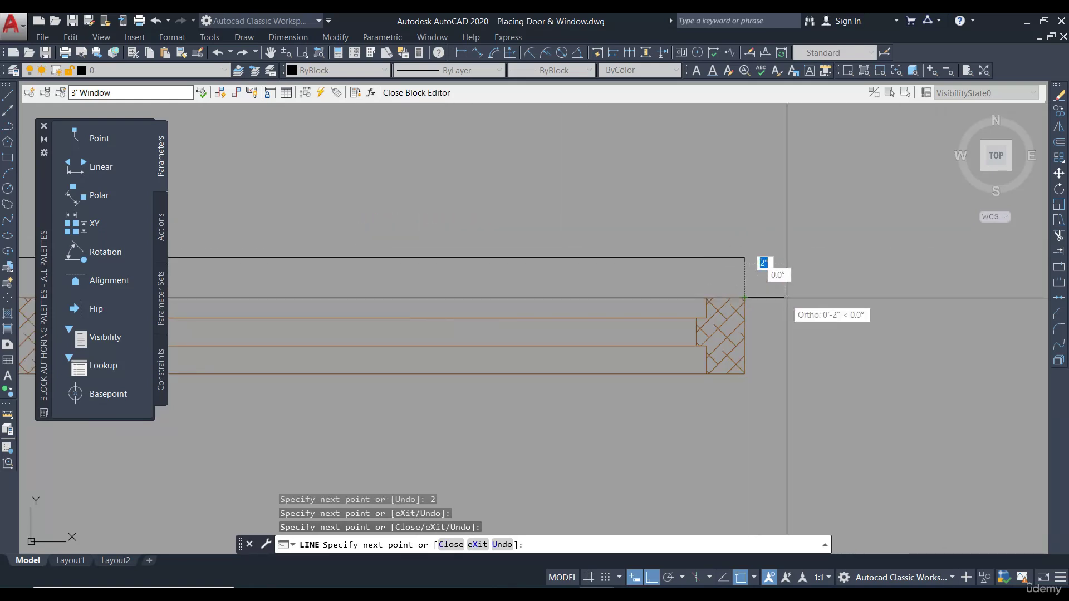
click(786, 298)
key(Return)
scroll(769, 305, down, 2)
- Offset the line above the 3' window by 9" downward, below the frame
key(Return)
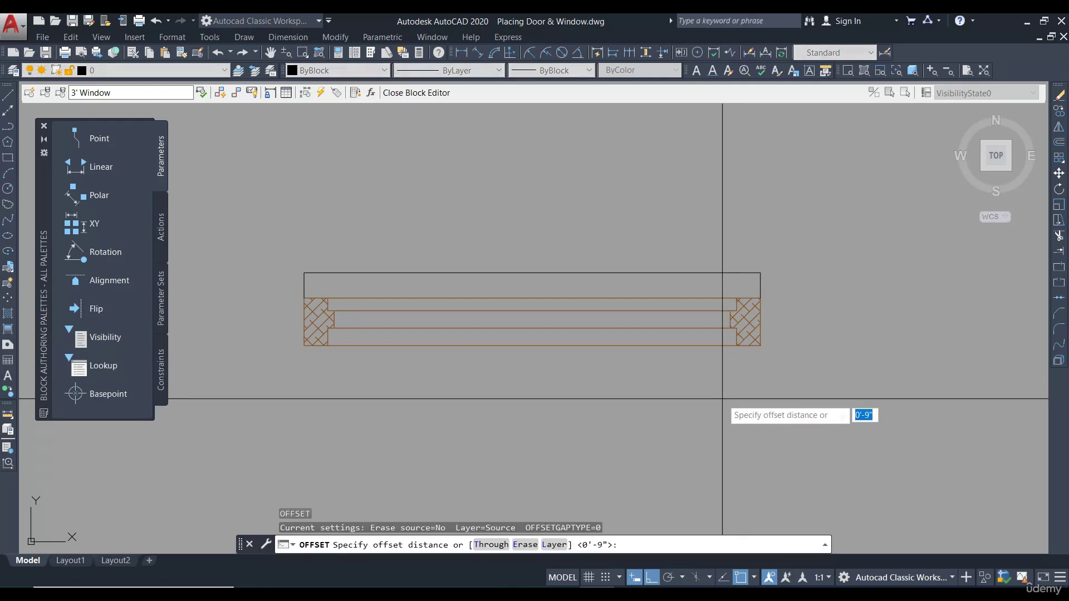
key(Return)
click(583, 274)
click(584, 391)
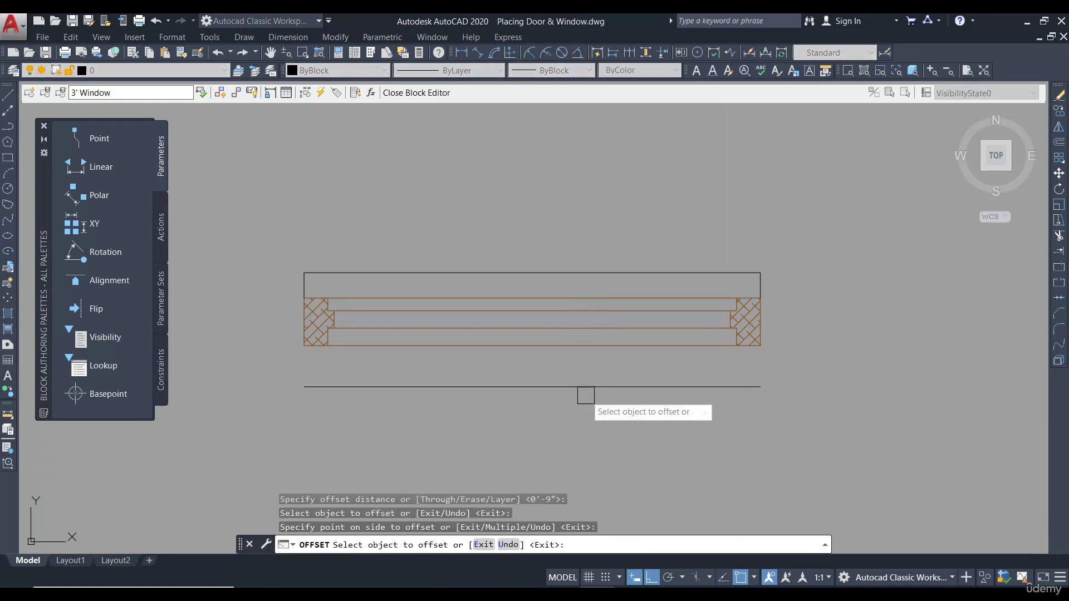
middle_drag(525, 417, 618, 408)
key(Escape)
- Close the 3' window's lower outline with vertical lines from both lower frame corners to the offset line
text(l)
key(Return)
scroll(366, 334, up, 2)
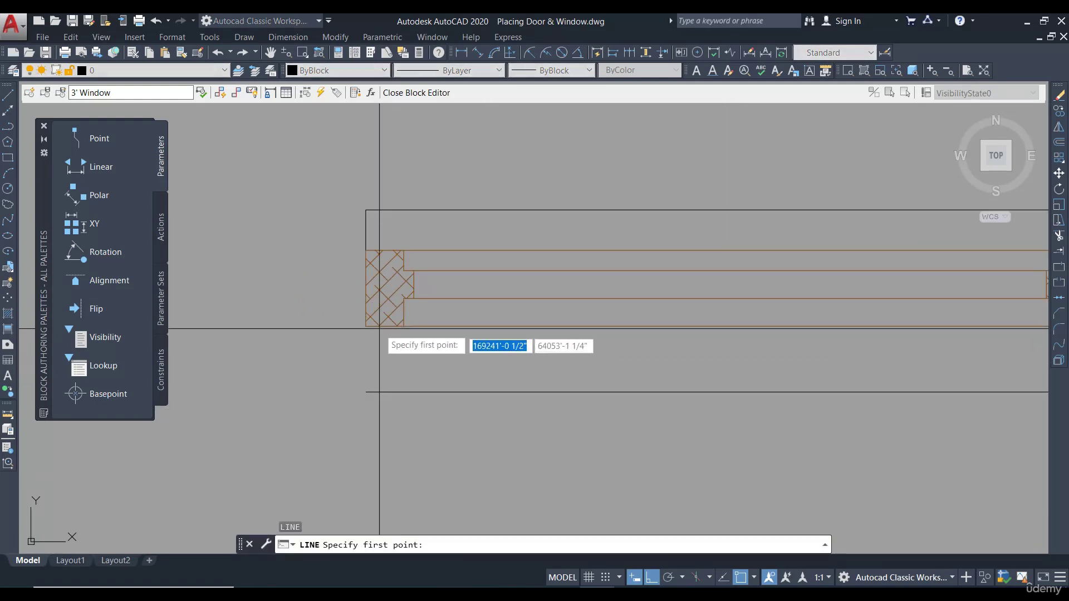
click(365, 326)
click(365, 390)
key(Escape)
scroll(310, 363, down, 3)
middle_drag(644, 359, 584, 358)
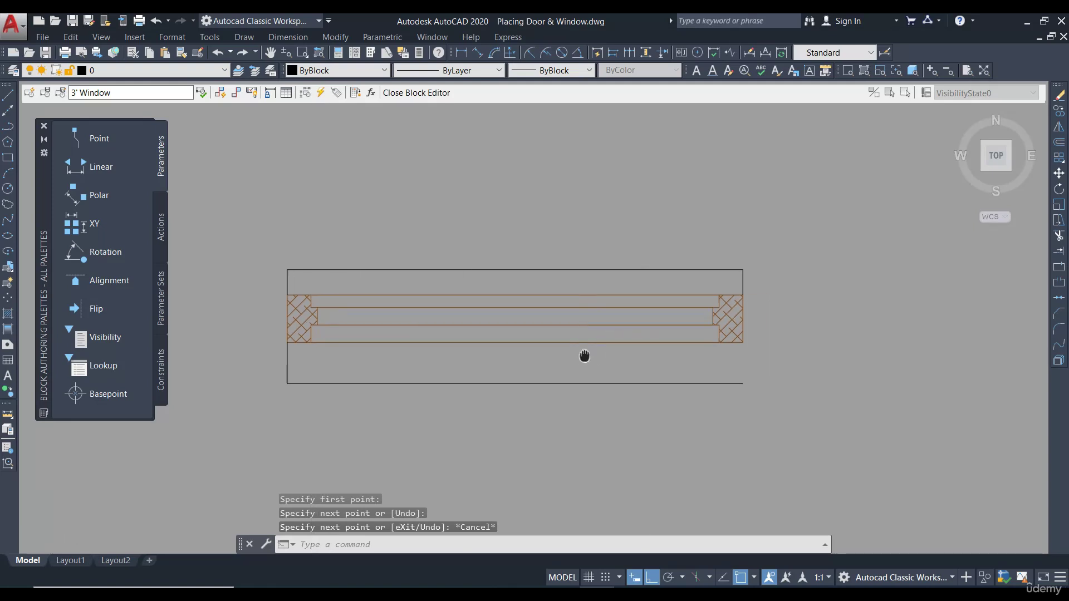
scroll(766, 339, up, 2)
key(Return)
click(753, 339)
click(754, 404)
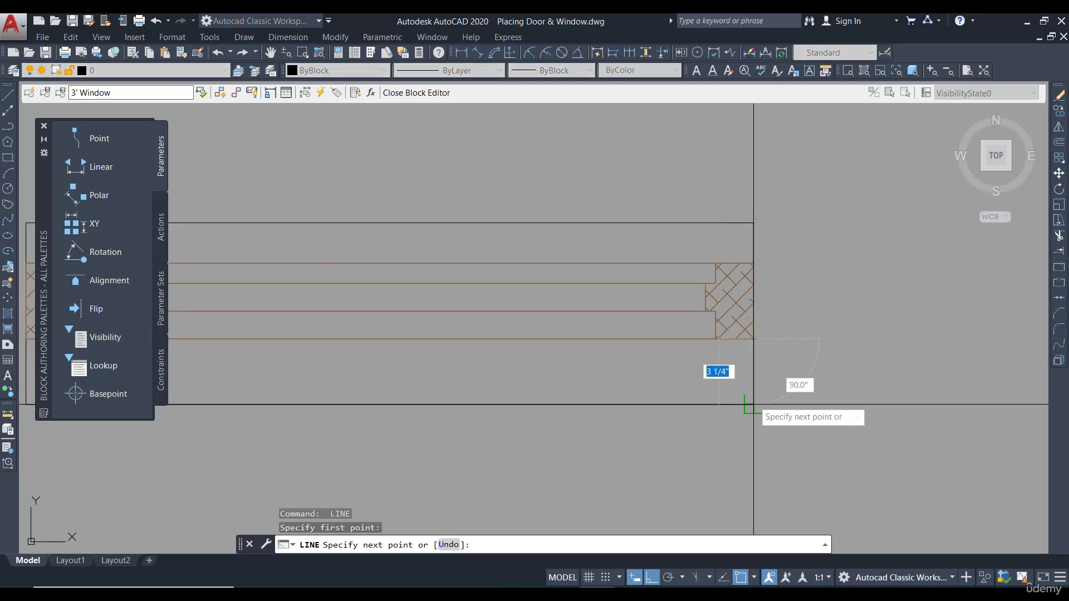
key(Escape)
scroll(835, 348, down, 2)
- Change the 3' window's outline lines to Color 252, then close the Block Editor, saving the changes to 3' Window
drag(813, 356, 724, 389)
drag(823, 226, 304, 282)
click(370, 72)
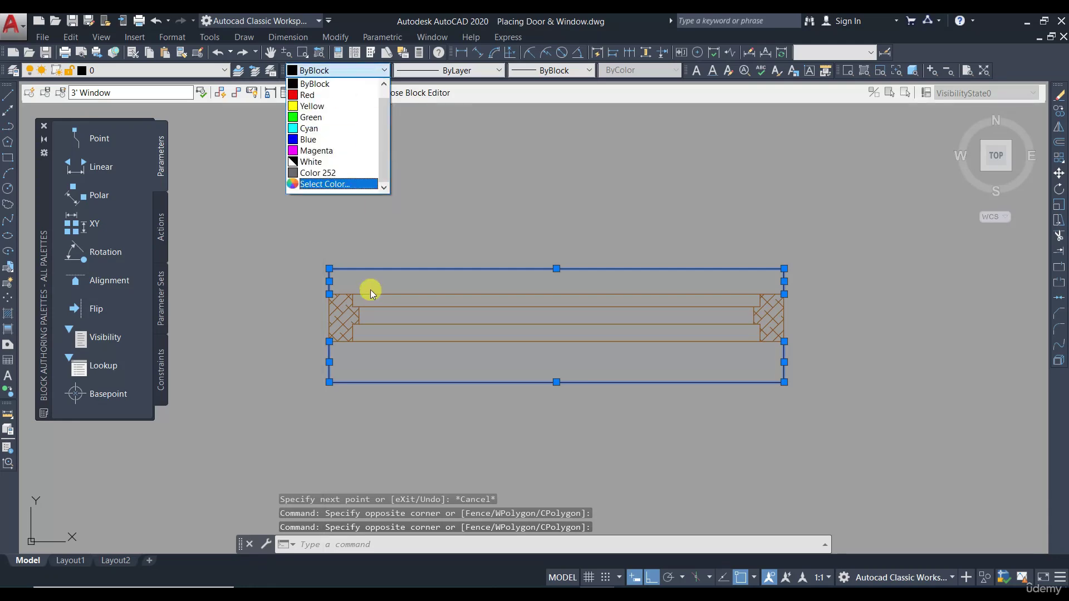
key(Escape)
key(Escape)
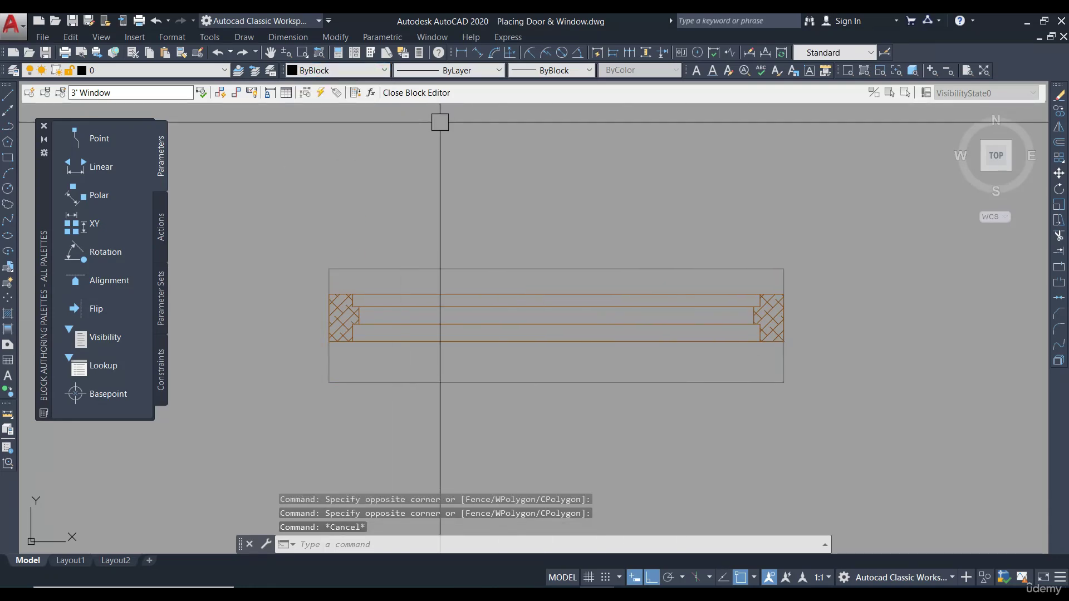
click(431, 93)
click(531, 279)
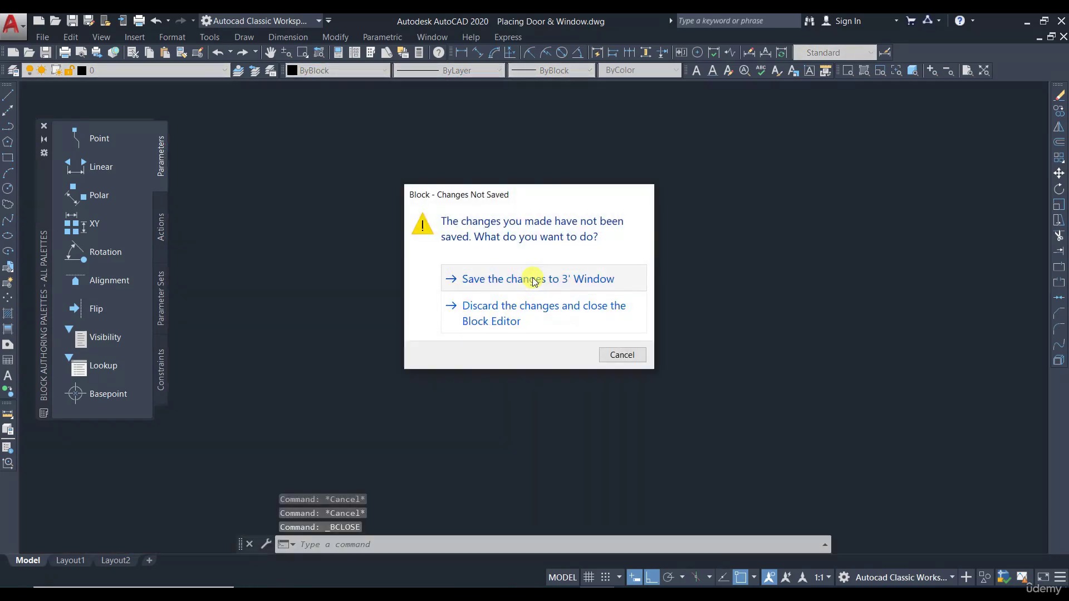
- Open the 4' window block for editing and draw lines rising 2" from its upper corner, across its full width, and back down
double_click(630, 264)
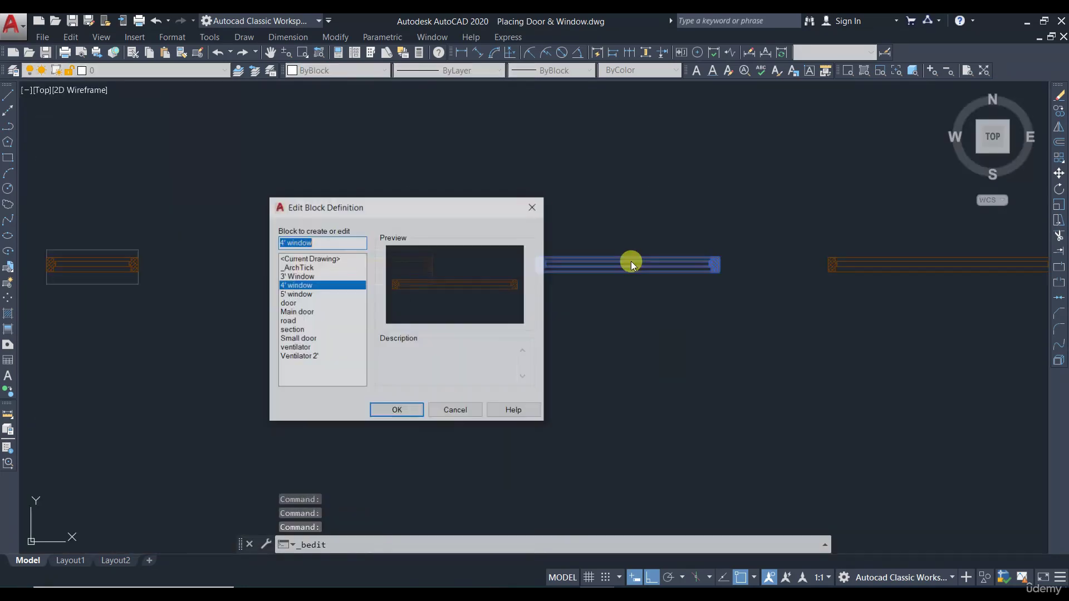
click(397, 411)
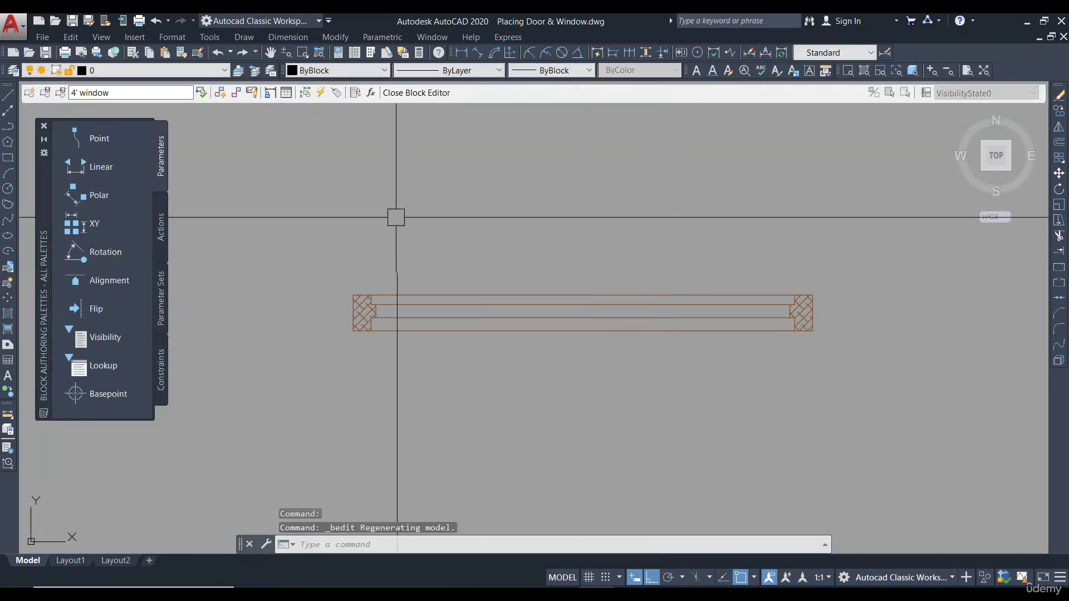
text(l)
key(Return)
click(353, 295)
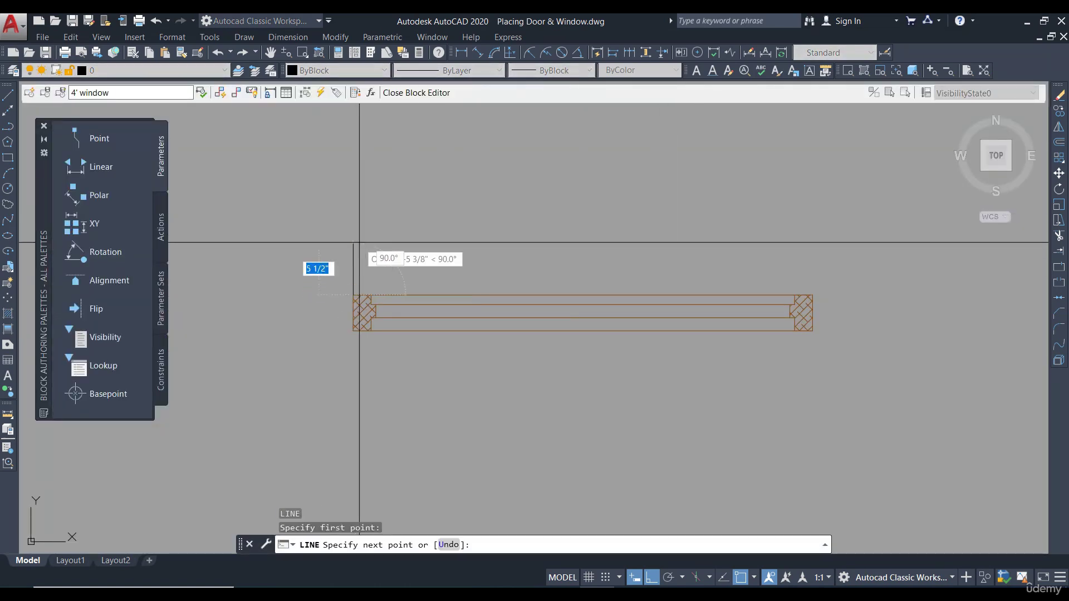
key(Return)
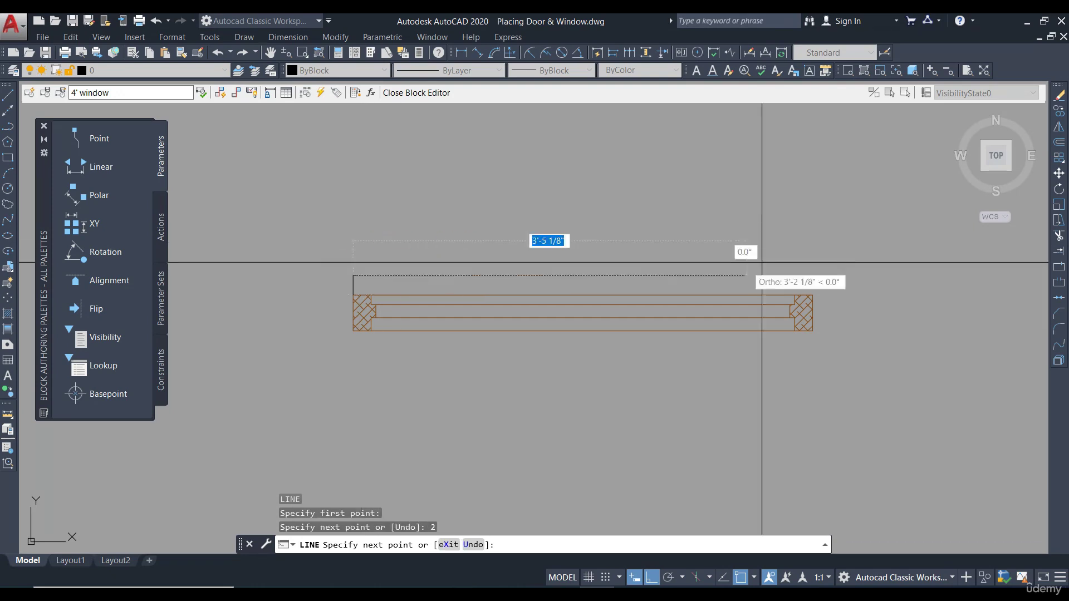
scroll(843, 259, up, 4)
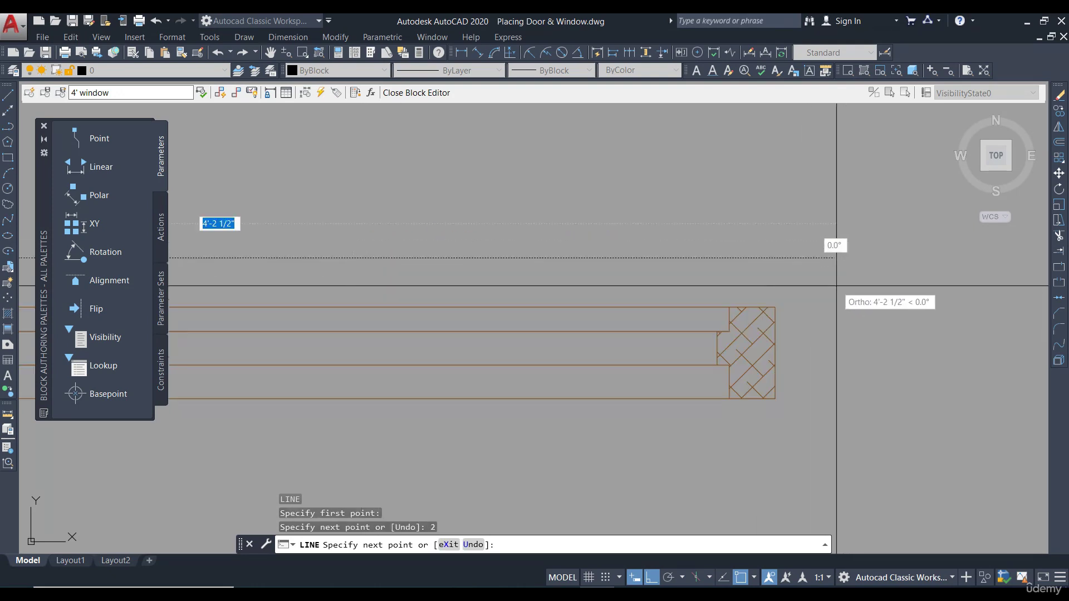
click(776, 258)
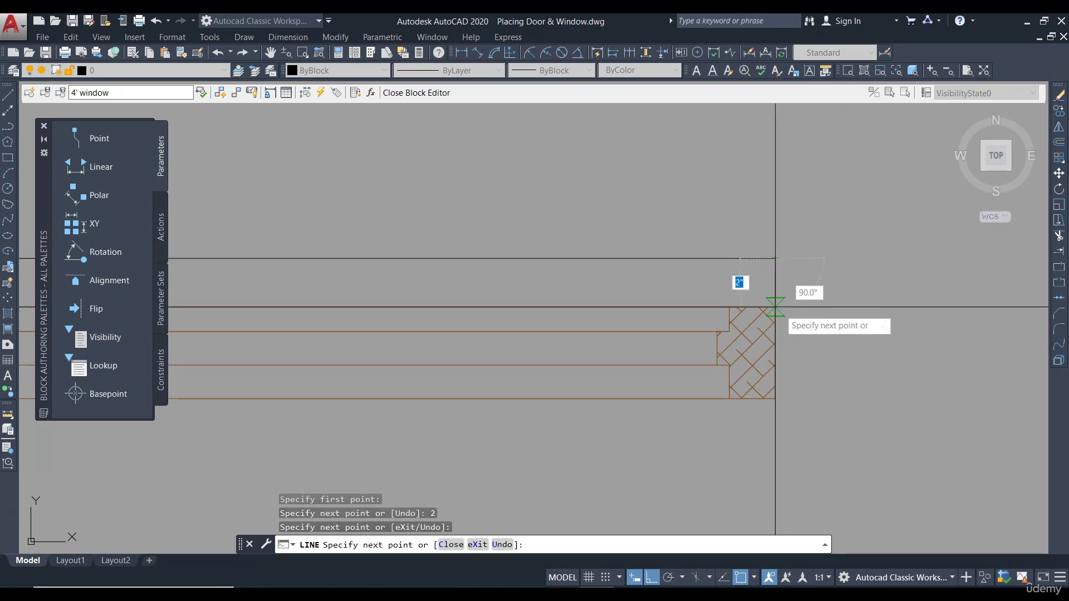
key(Escape)
- Offset the line above the 4' window by 9" downward, below the frame
scroll(724, 279, down, 3)
text(o)
key(Return)
key(Return)
click(668, 234)
click(651, 337)
key(Escape)
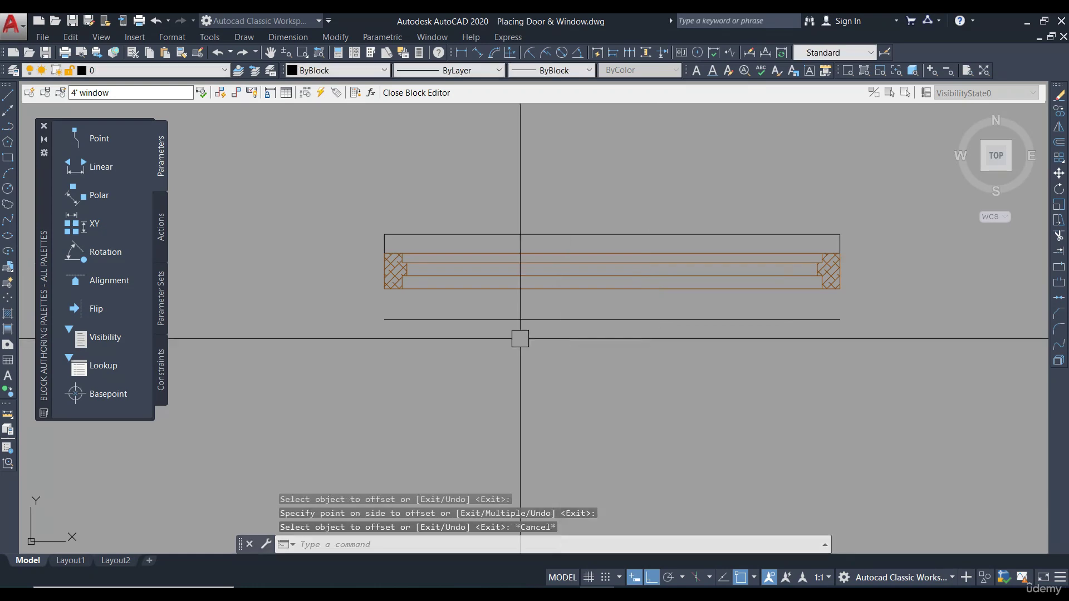
- Close the 4' window's lower outline with vertical lines from both lower frame corners to the offset line
text(l)
key(Return)
click(384, 289)
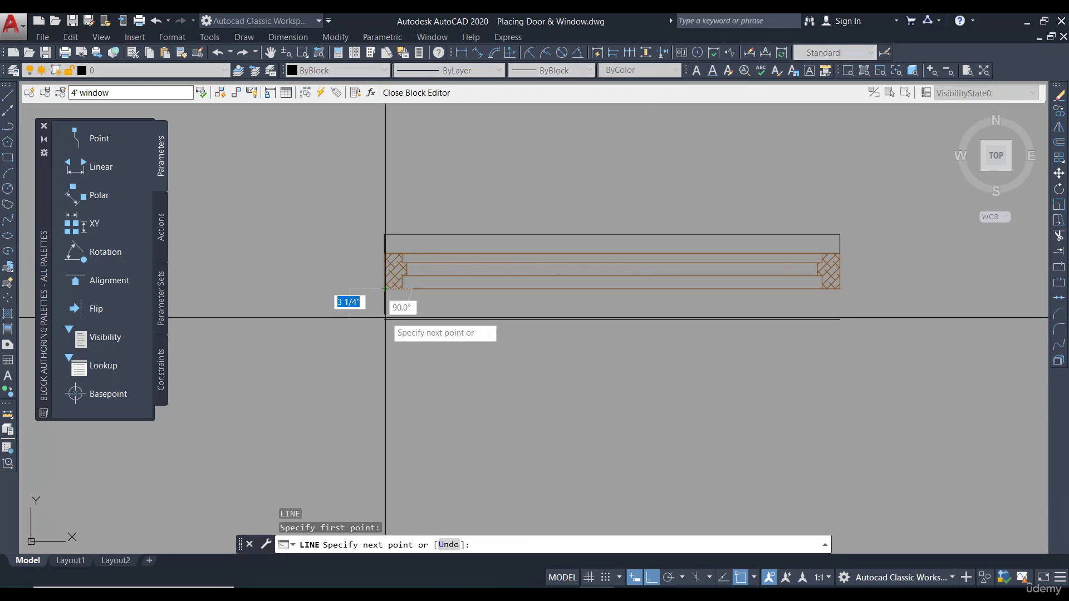
click(384, 319)
key(Return)
key(Return)
click(839, 289)
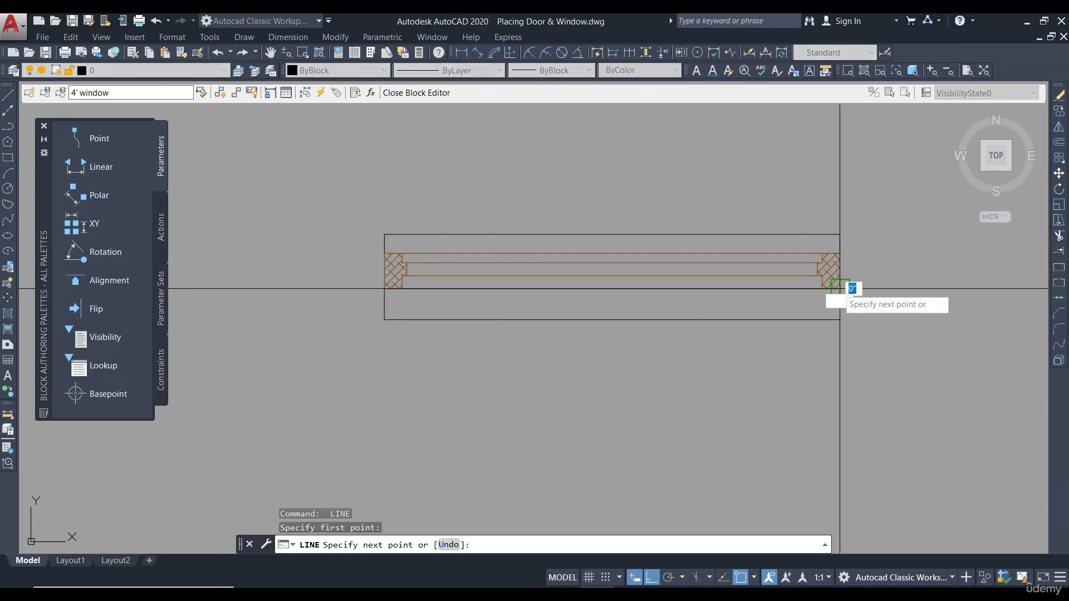
click(839, 319)
key(Escape)
- Change the 4' window's outline lines to Color 252, then close the Block Editor, saving the changes to 4' window
click(849, 334)
click(359, 312)
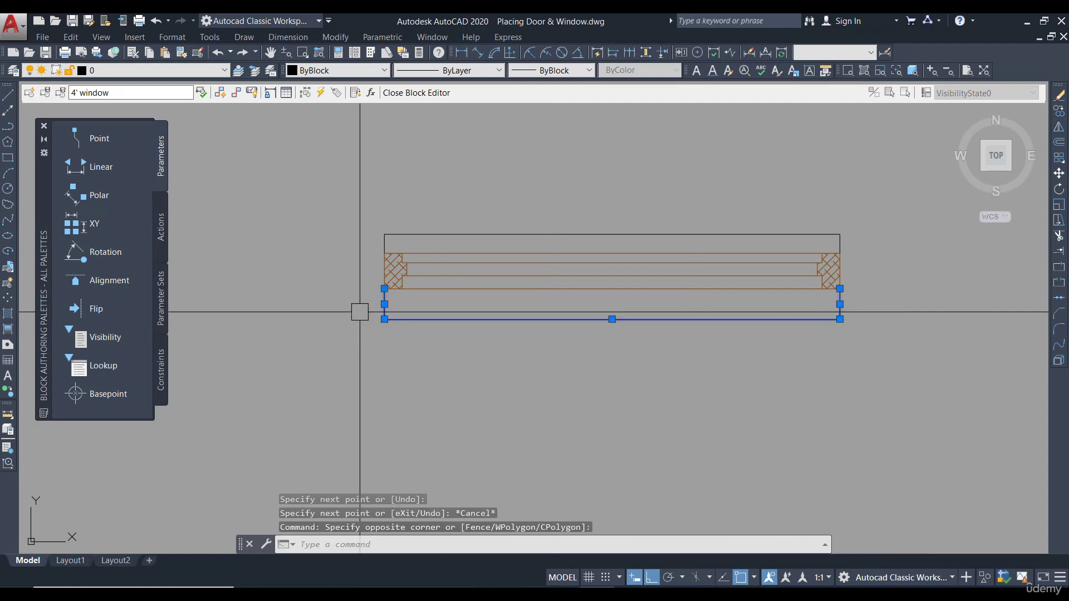
click(848, 178)
click(360, 240)
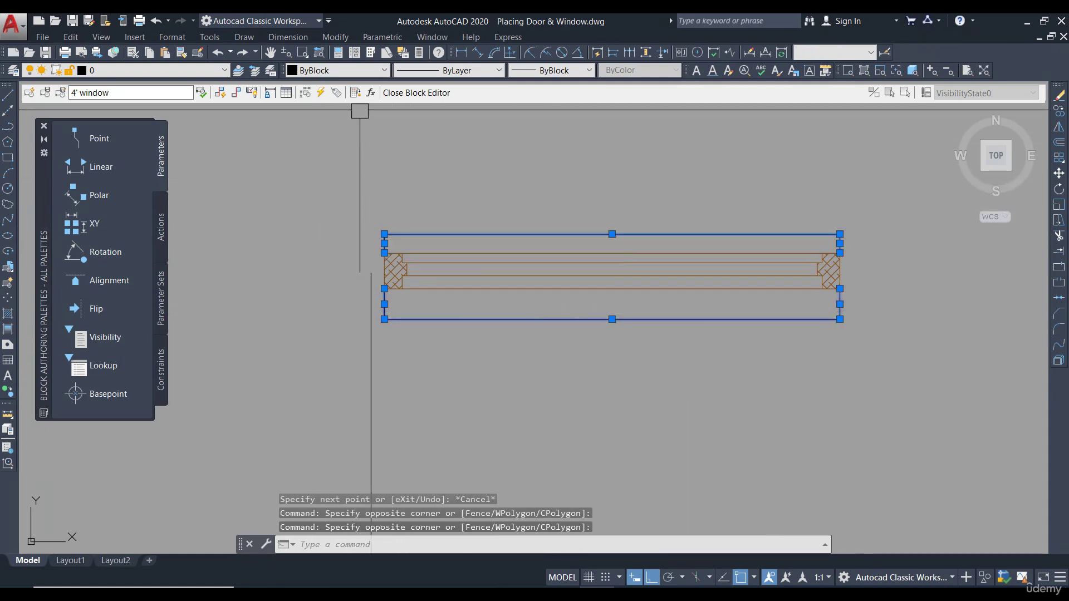
click(357, 74)
click(337, 172)
key(Escape)
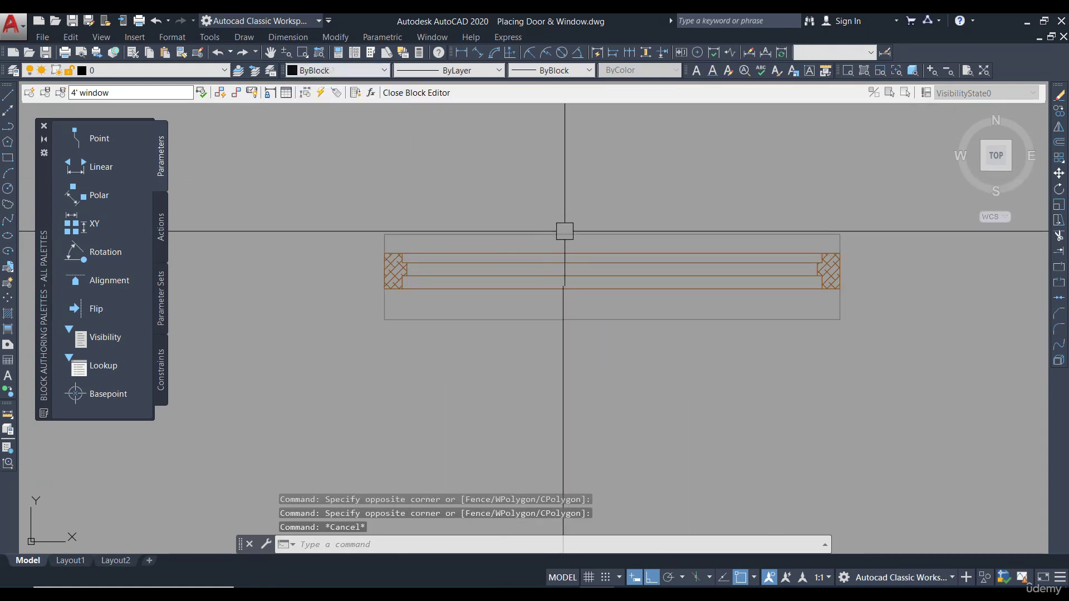
click(417, 98)
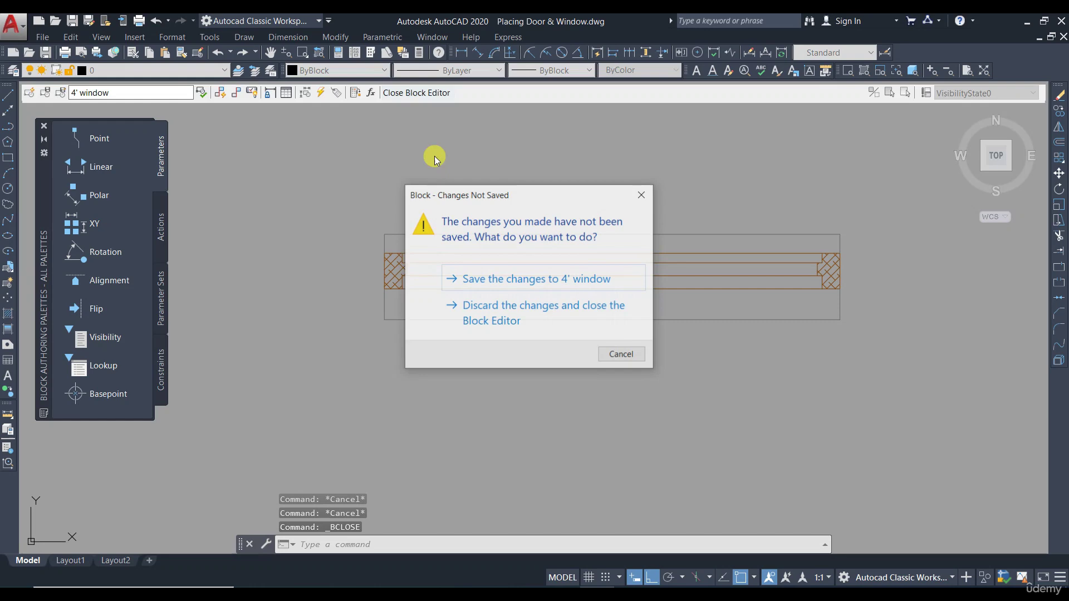
click(508, 277)
- Open the 5' window block in the Block Editor
middle_drag(767, 324, 580, 288)
scroll(649, 260, up, 5)
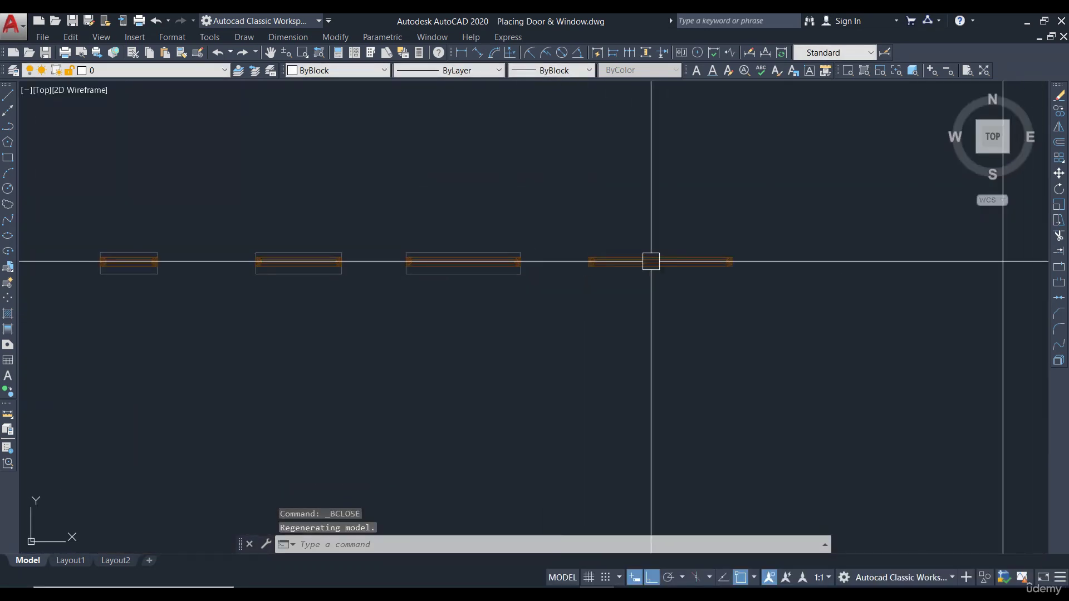
double_click(678, 299)
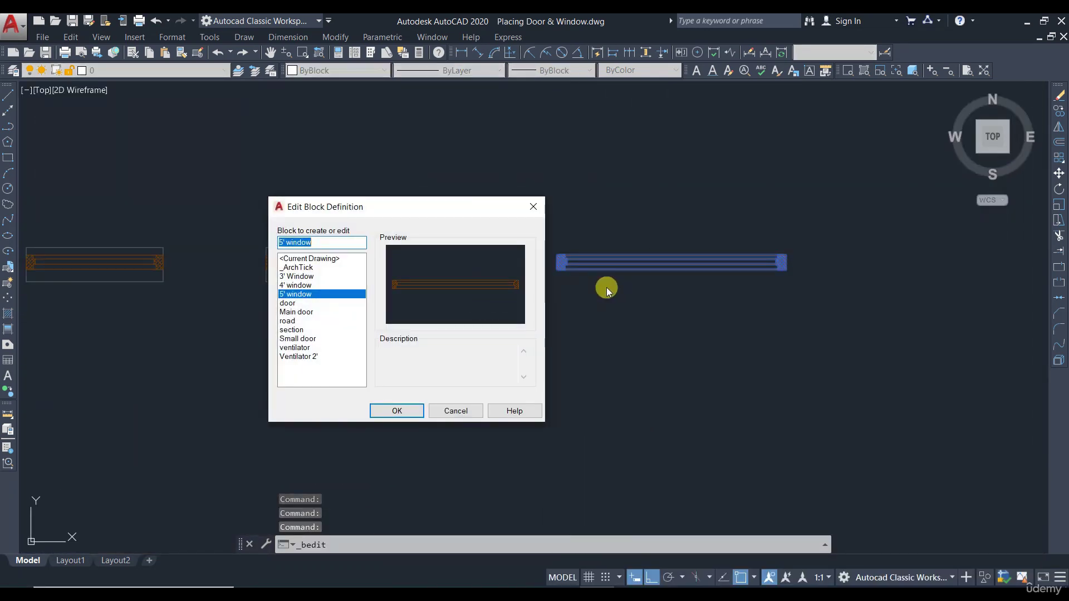
click(385, 412)
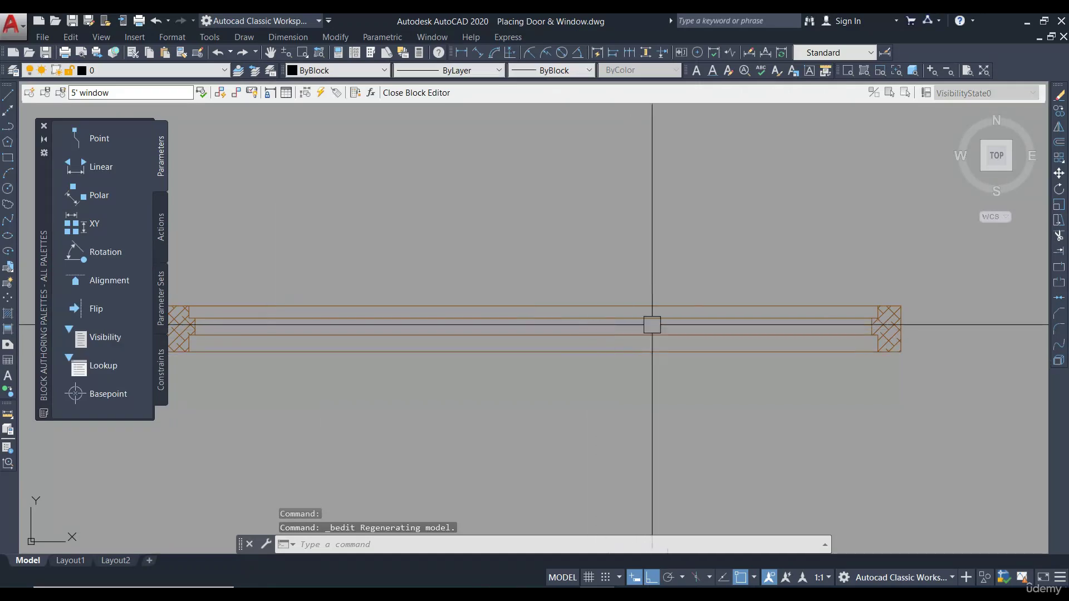
- Draw lines rising 2" from the 5' window's upper corner, across its full width, and back down to the opposite corner
key(Return)
scroll(382, 310, up, 4)
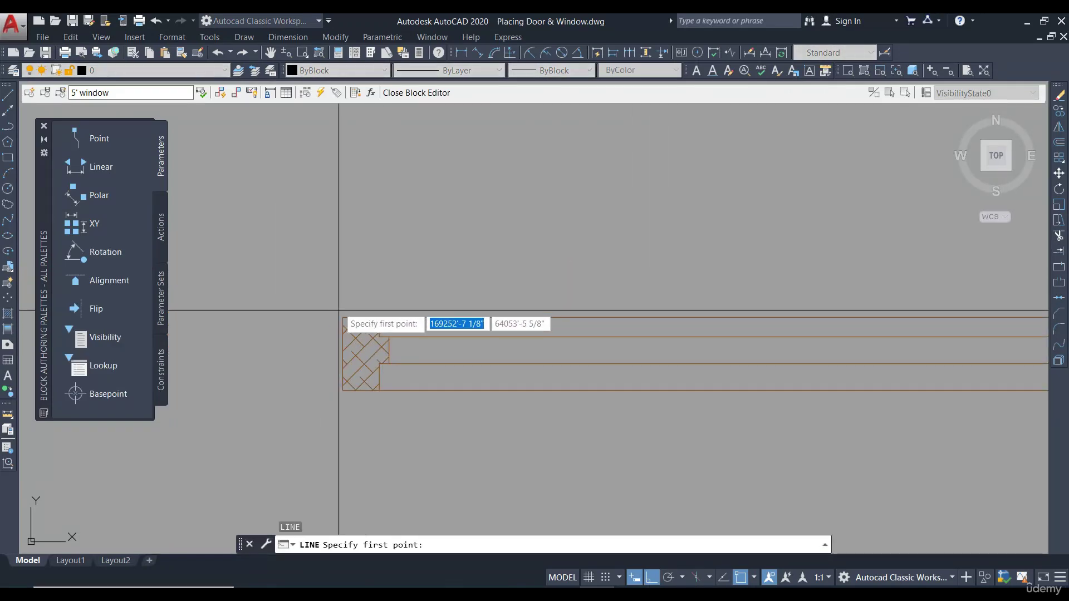
click(342, 317)
text(2)
key(Return)
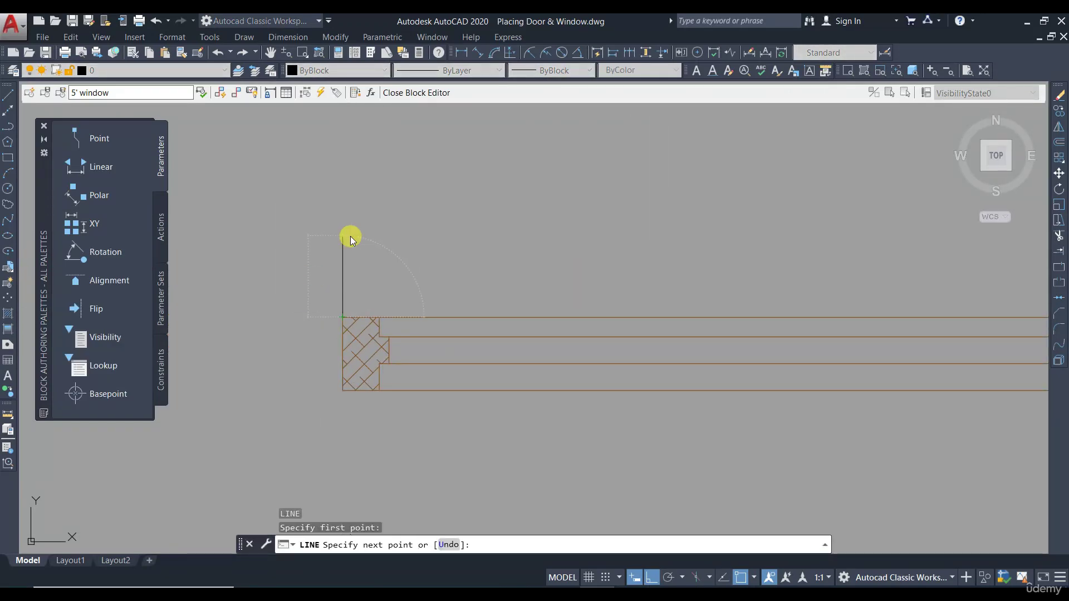
scroll(535, 256, down, 3)
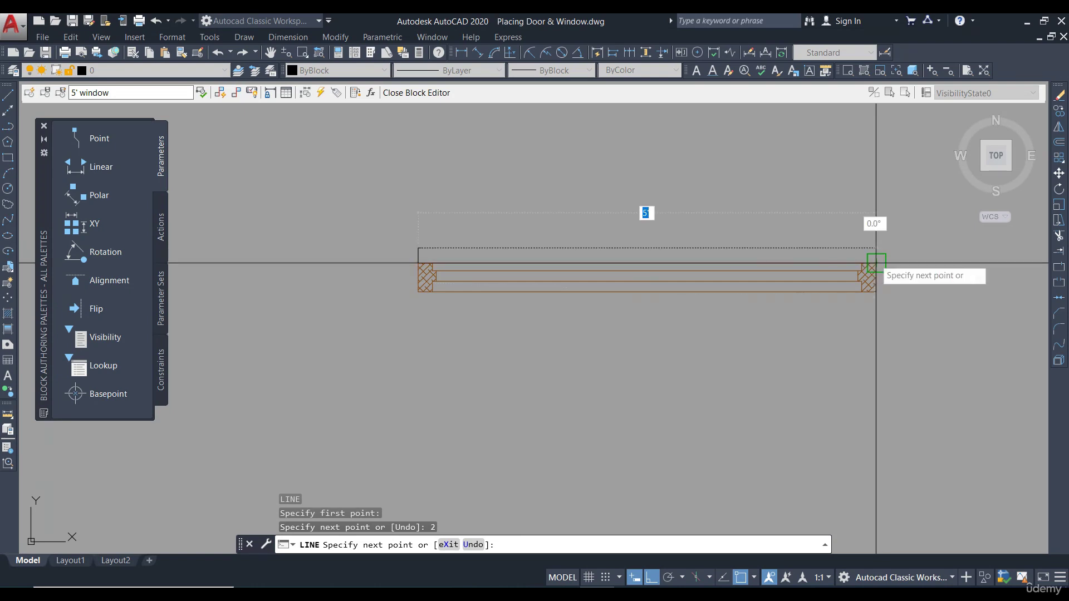
click(876, 248)
click(876, 262)
key(Escape)
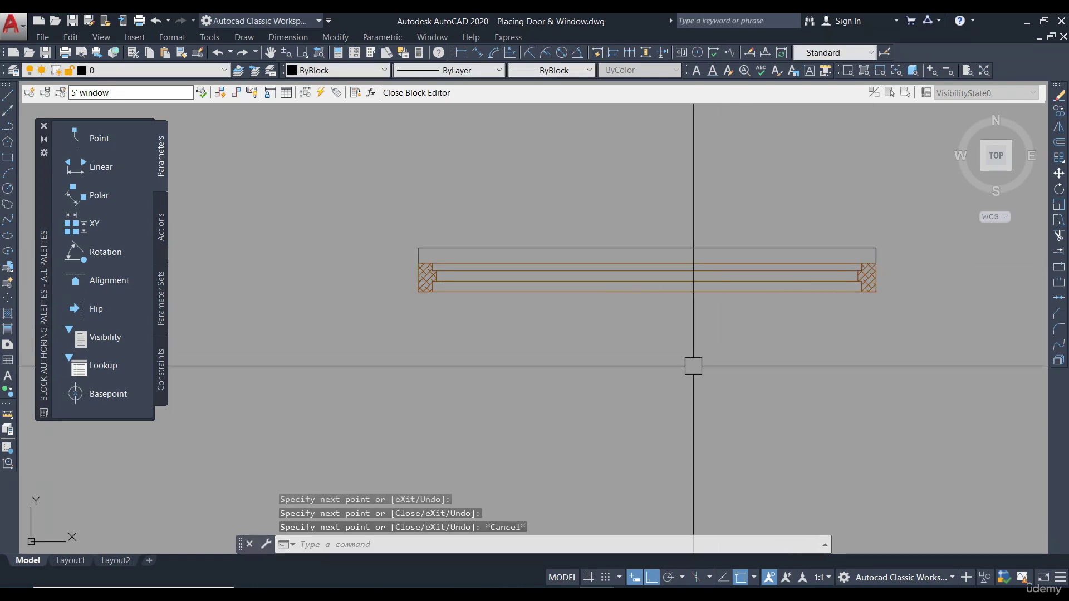
- Offset the line above the 5' window by 9" downward, below the frame
text(o)
key(Return)
text(9)
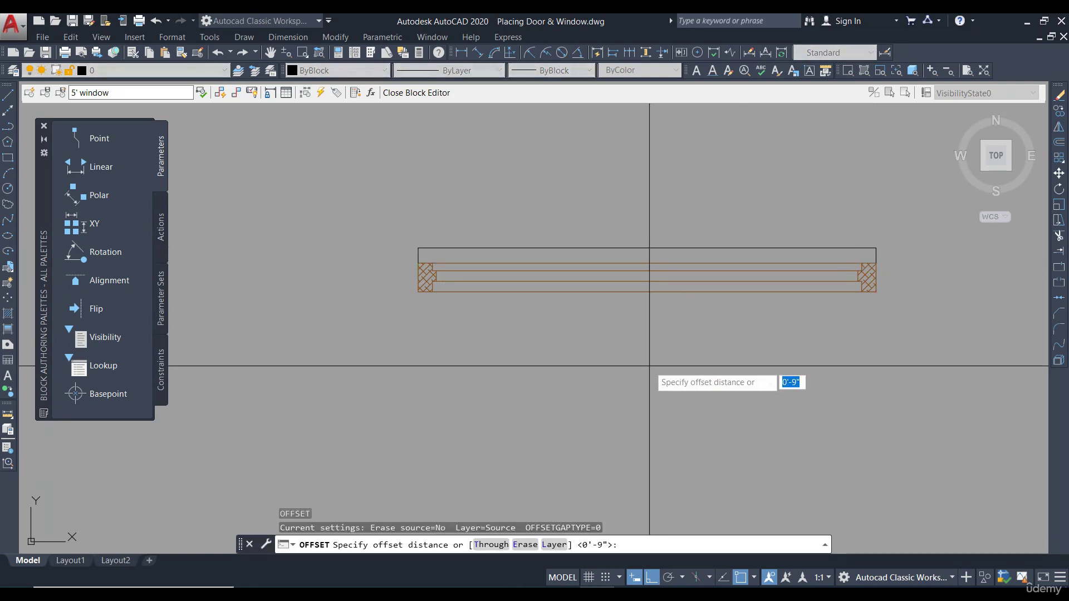
key(Return)
click(616, 255)
click(653, 343)
key(Escape)
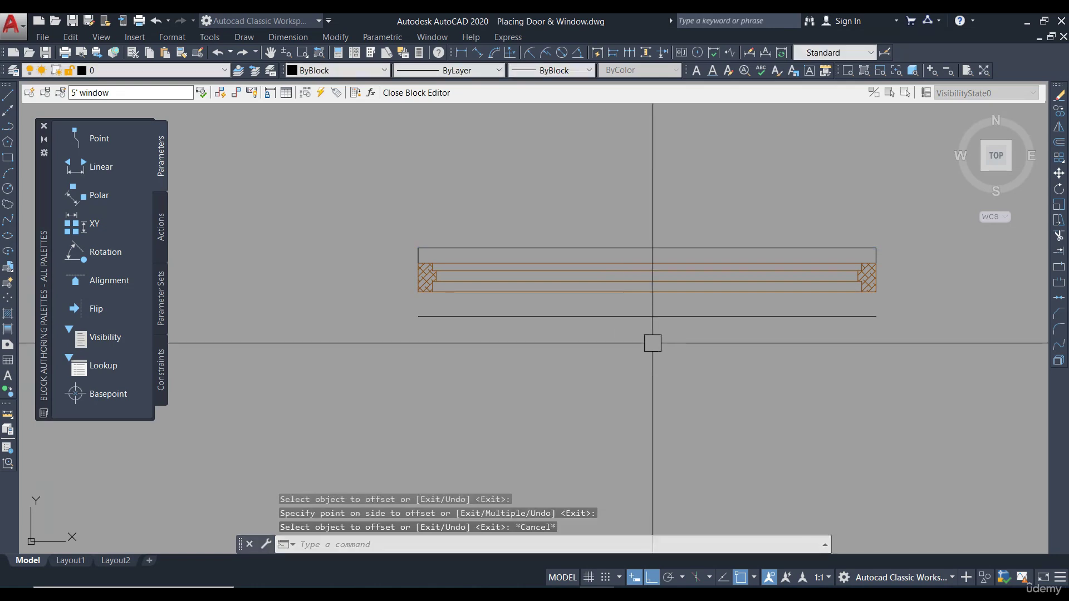
- Close the 5' window's lower outline with vertical lines from both lower frame corners to the offset line
text(l)
key(Return)
scroll(430, 309, up, 2)
click(411, 281)
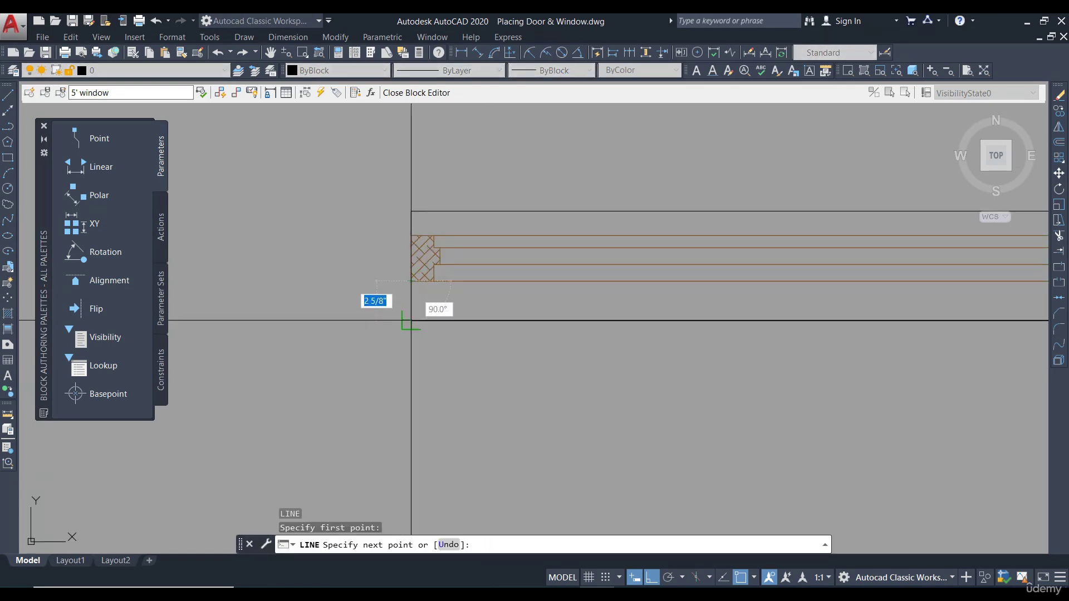
click(411, 320)
key(Escape)
scroll(440, 340, down, 3)
scroll(829, 306, up, 3)
text(l)
key(Return)
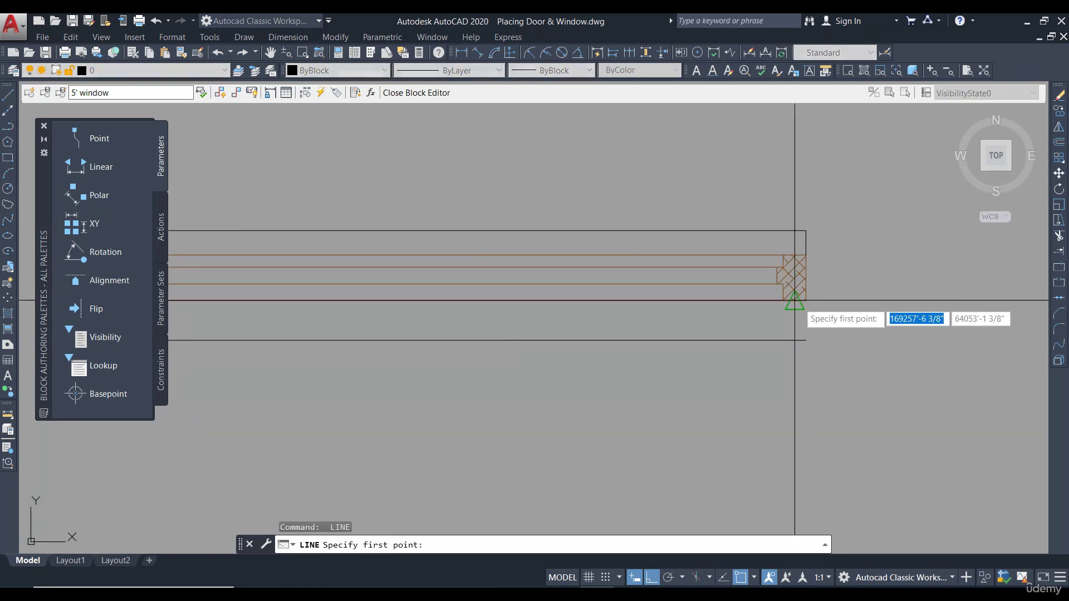
key(Escape)
- Change the 5' window's outline lines to Color 252, then close the Block Editor, saving the changes to 5' window
scroll(806, 301, down, 3)
click(912, 289)
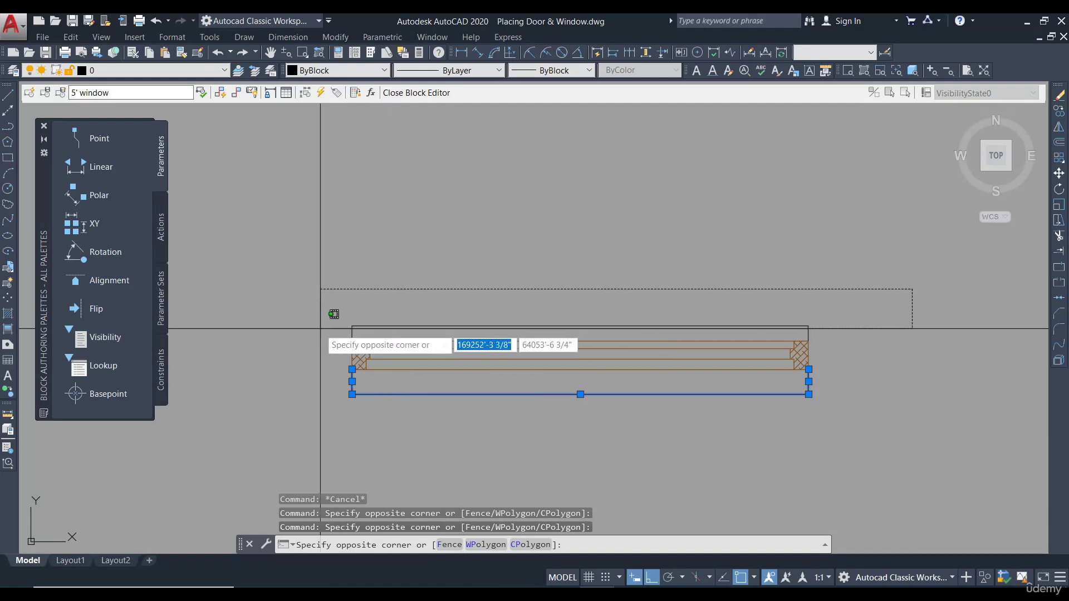
click(414, 292)
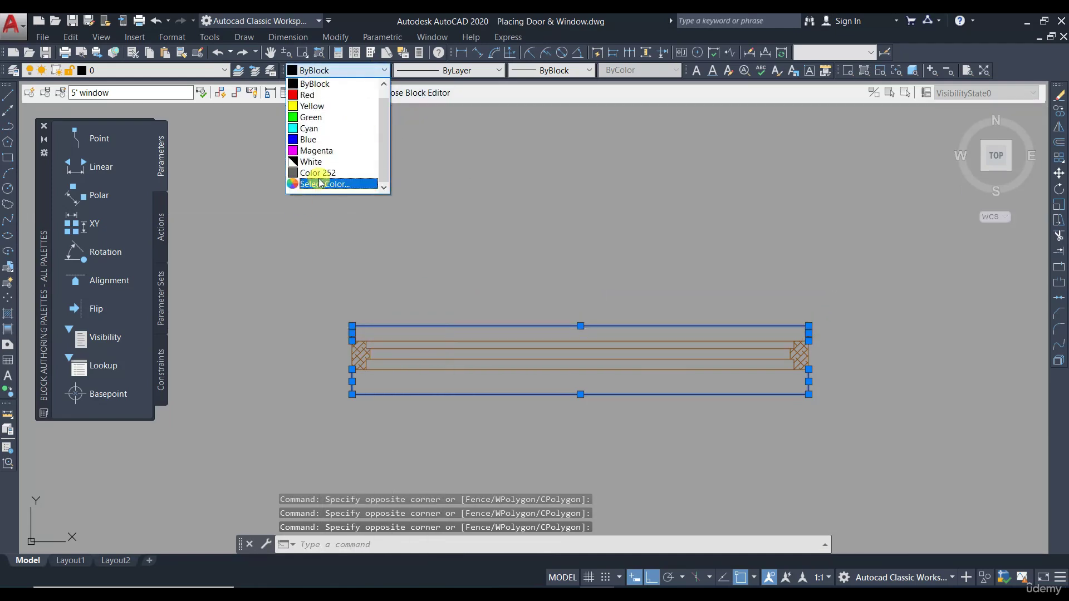
click(315, 178)
key(Escape)
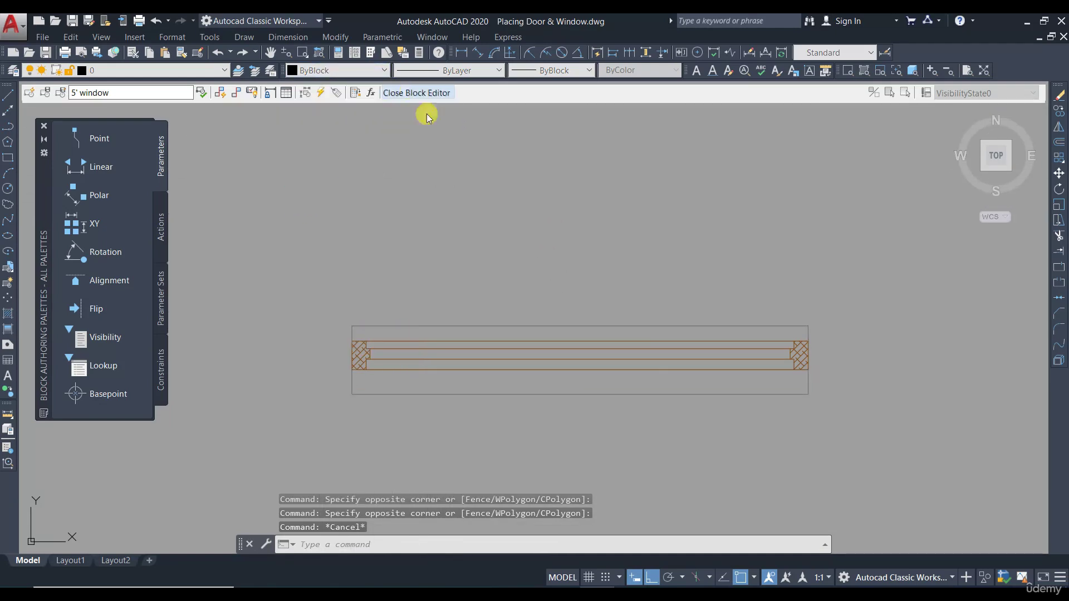
click(416, 92)
click(507, 280)
scroll(724, 292, down, 3)
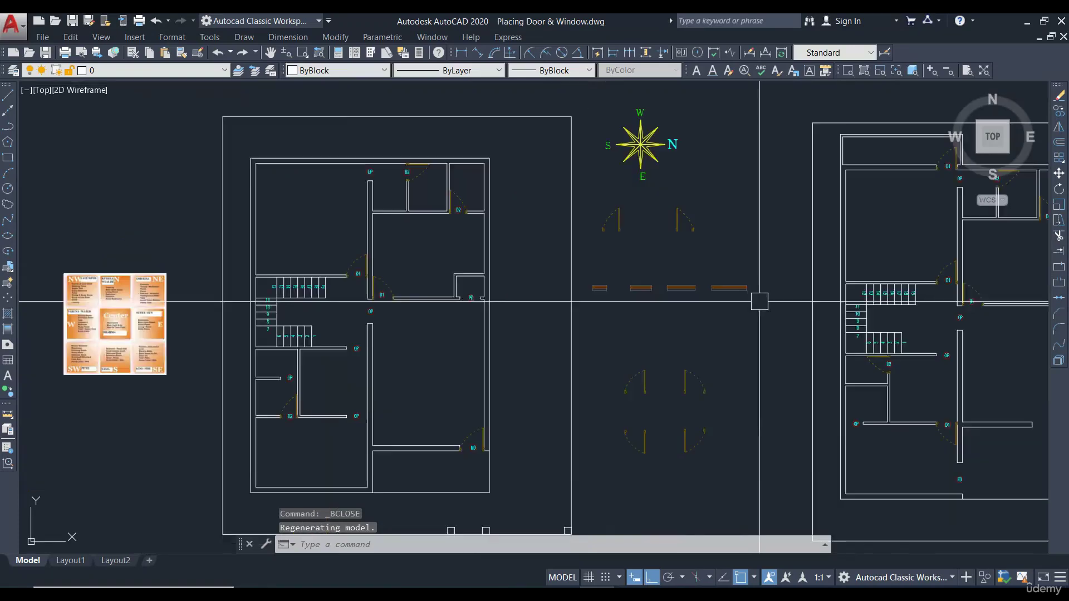
scroll(759, 302, up, 4)
click(785, 212)
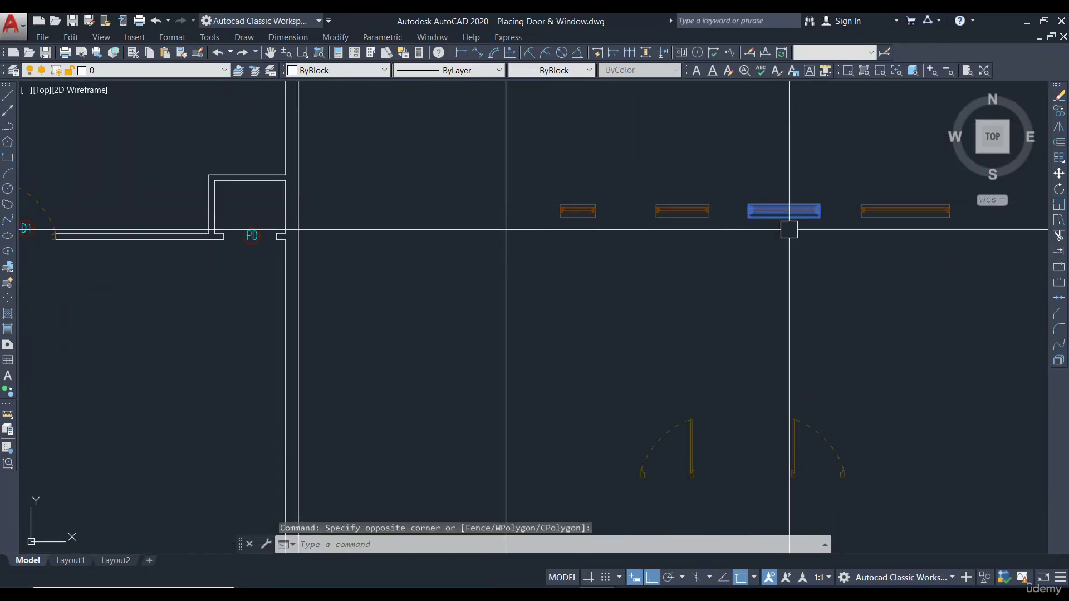
click(802, 269)
text(m)
key(Return)
- Copy the 4' window block to the free space just outside the ground floor plan's outer wall, below the PD opening
click(796, 243)
click(781, 205)
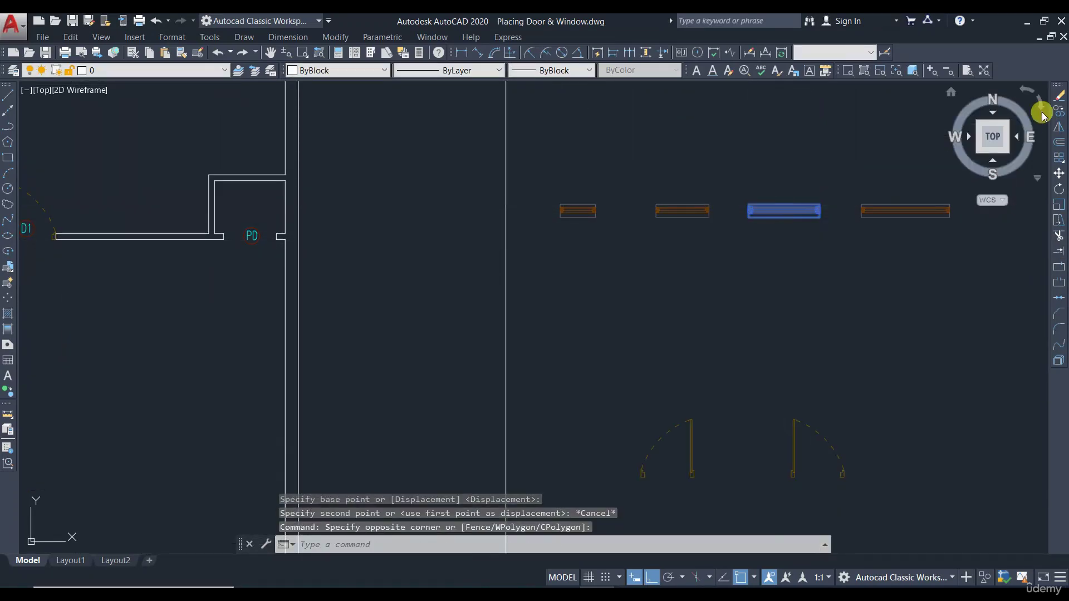
click(1060, 112)
click(784, 217)
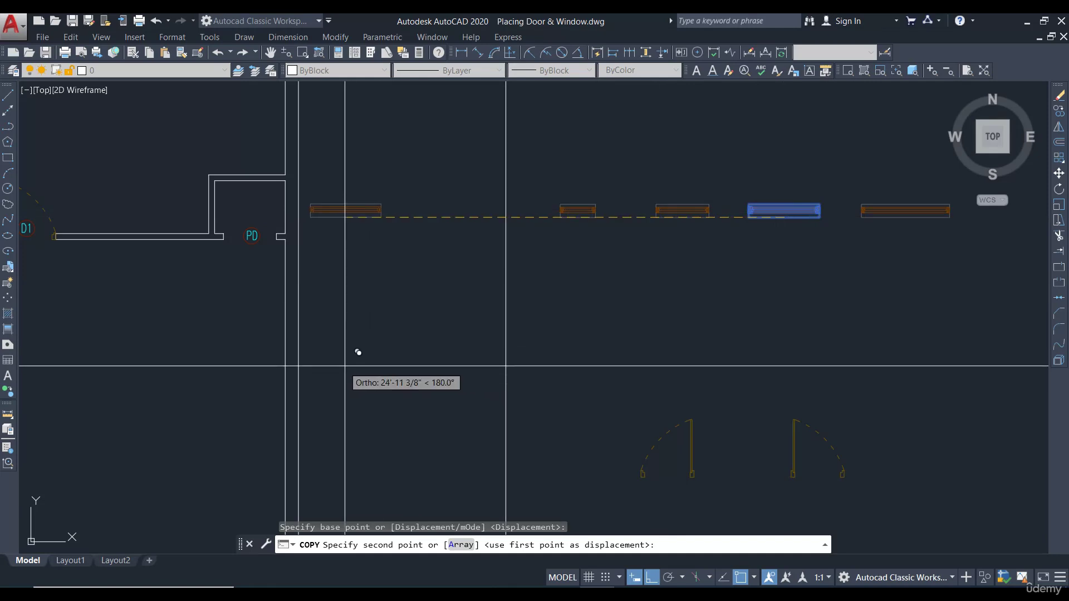
click(385, 318)
key(Escape)
- Rotate the copied 4' window to vertical about its upper-right corner, at a 270° angle
middle_drag(401, 370, 586, 314)
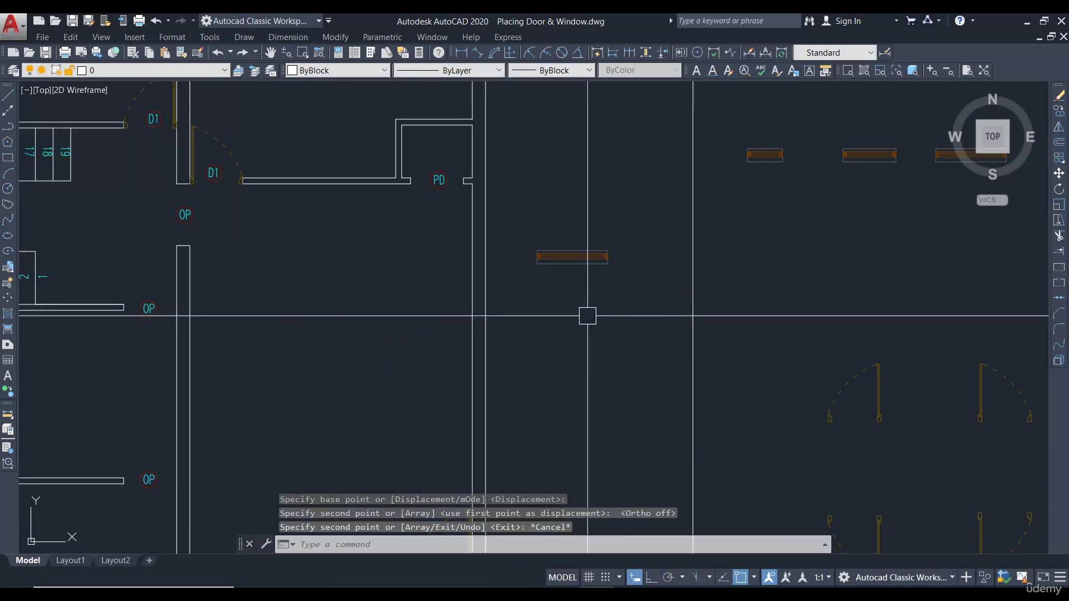
scroll(585, 312, up, 2)
click(590, 138)
click(572, 225)
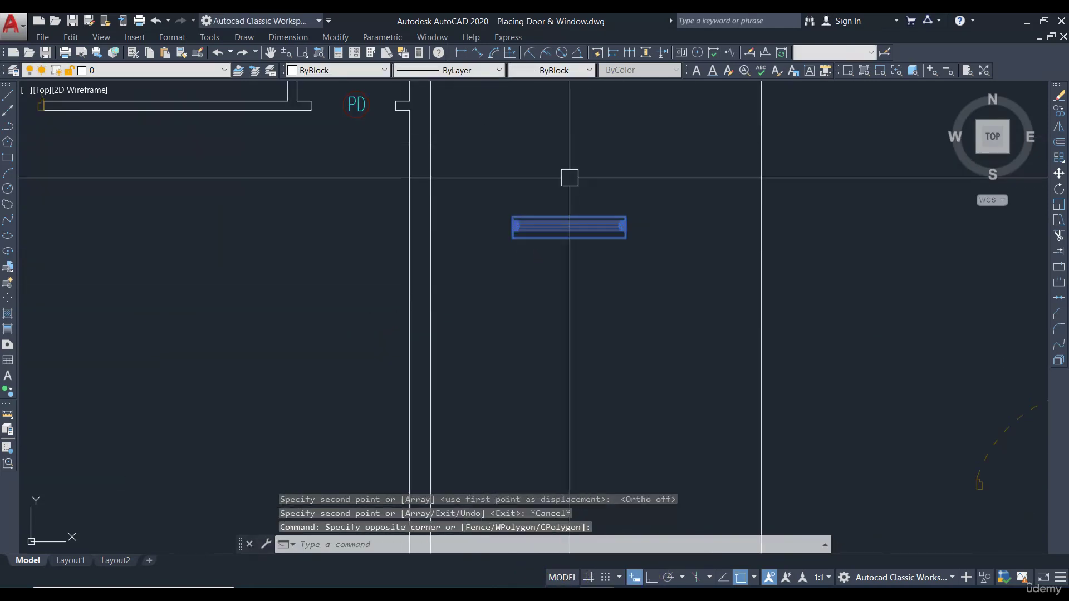
click(1060, 189)
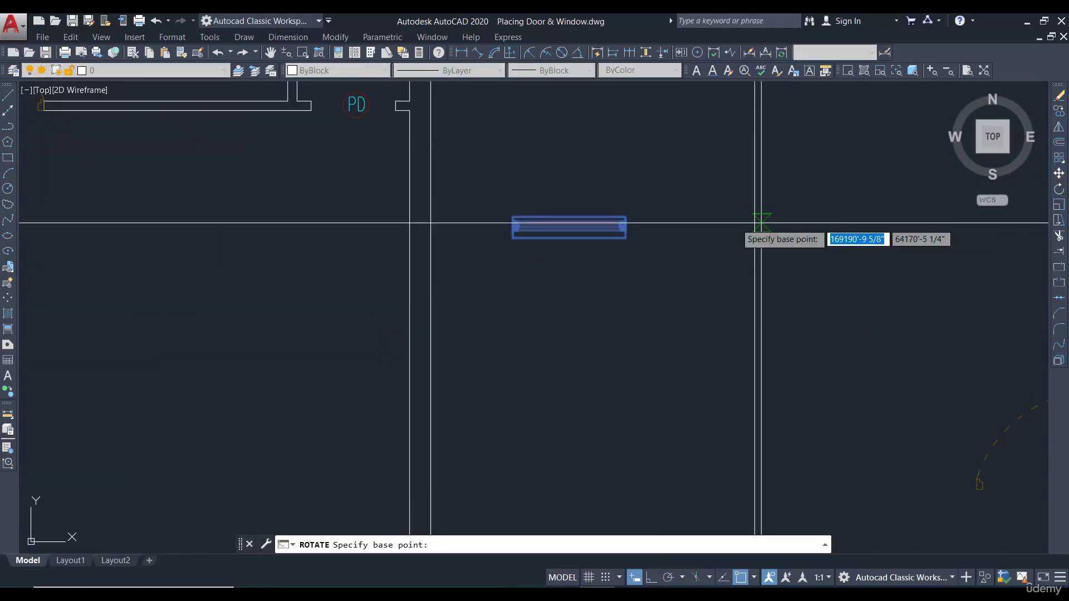
click(625, 216)
click(652, 577)
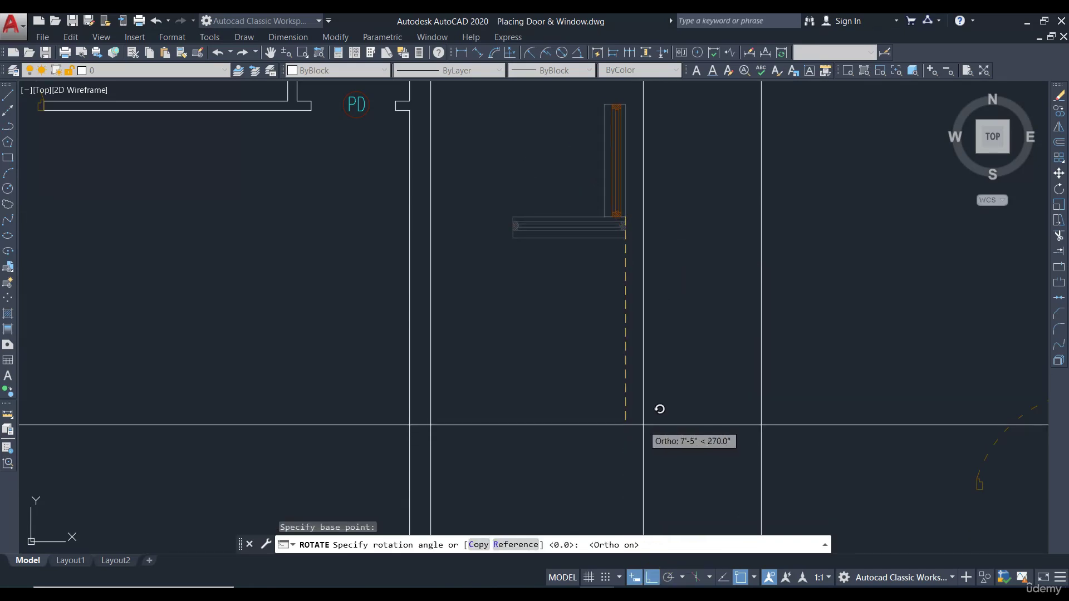
click(654, 418)
- Draw a line across the outer wall's thickness at the lower corner of the PD opening's short wall stub
middle_drag(405, 133, 445, 225)
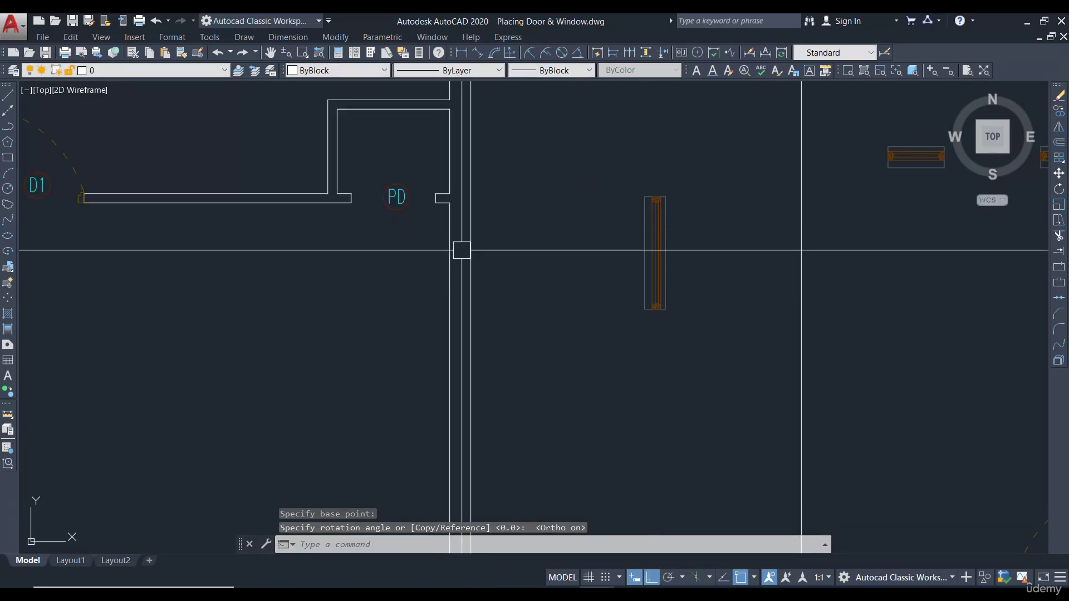
scroll(446, 209, up, 2)
text(l)
key(Return)
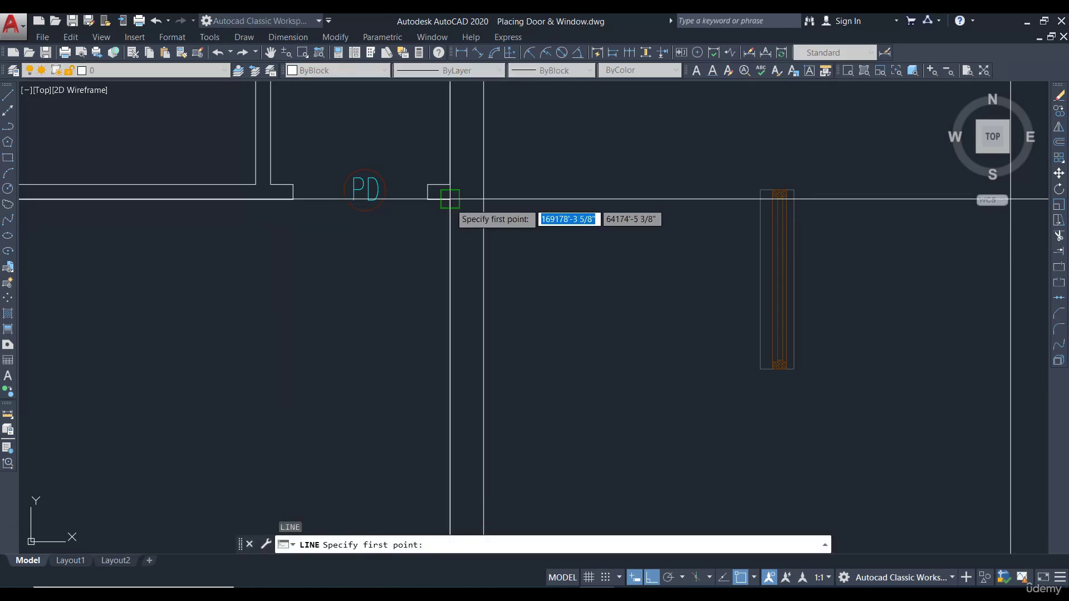
click(450, 200)
key(Escape)
- Offset the line across the outer wall 4' downward to mark the window opening
middle_drag(549, 256, 561, 217)
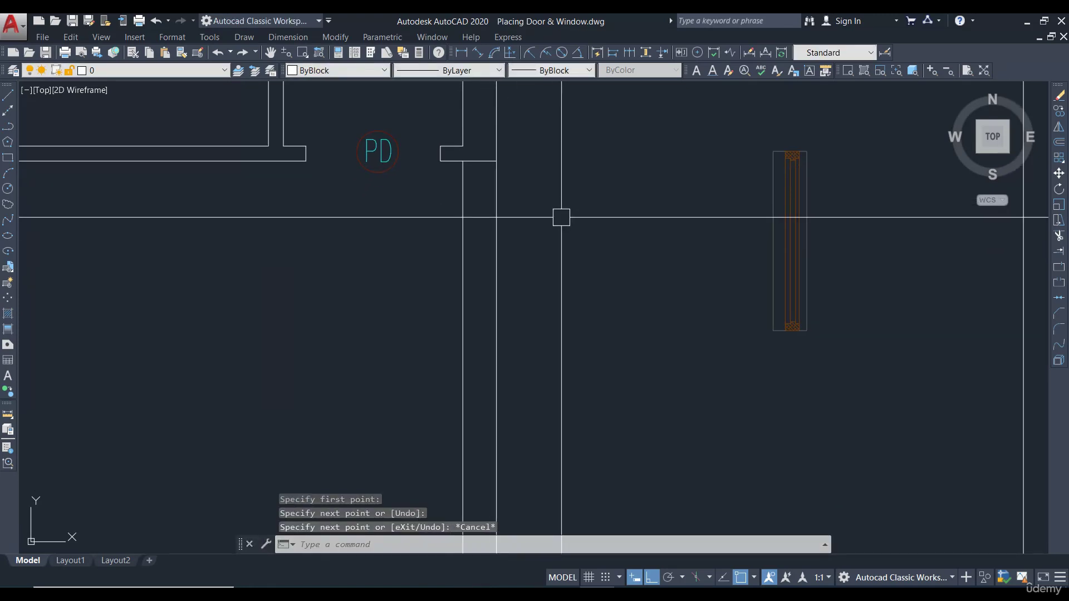
key(Return)
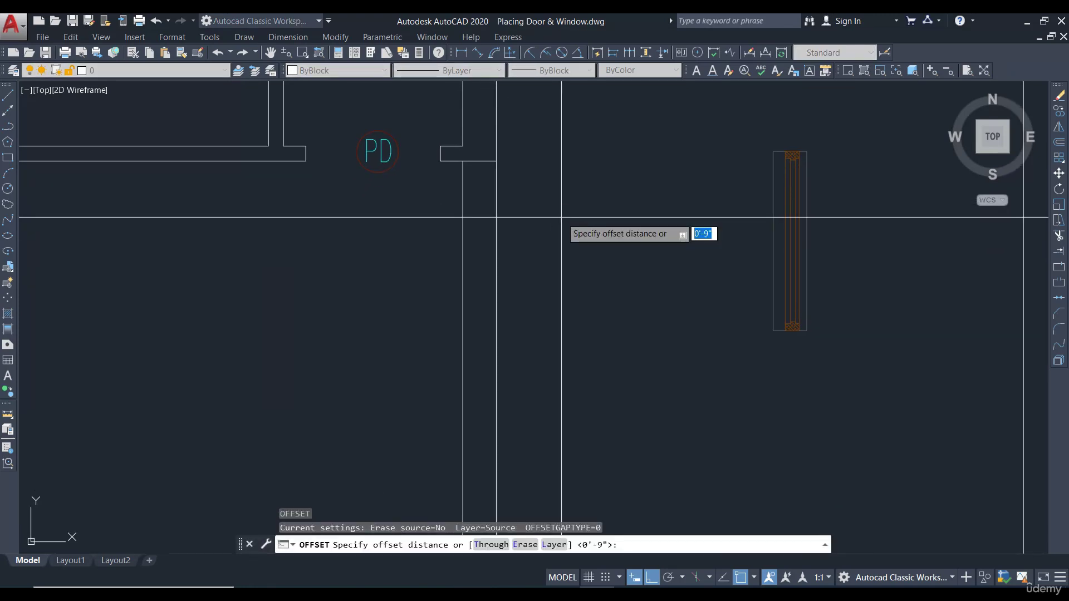
key(Return)
click(475, 162)
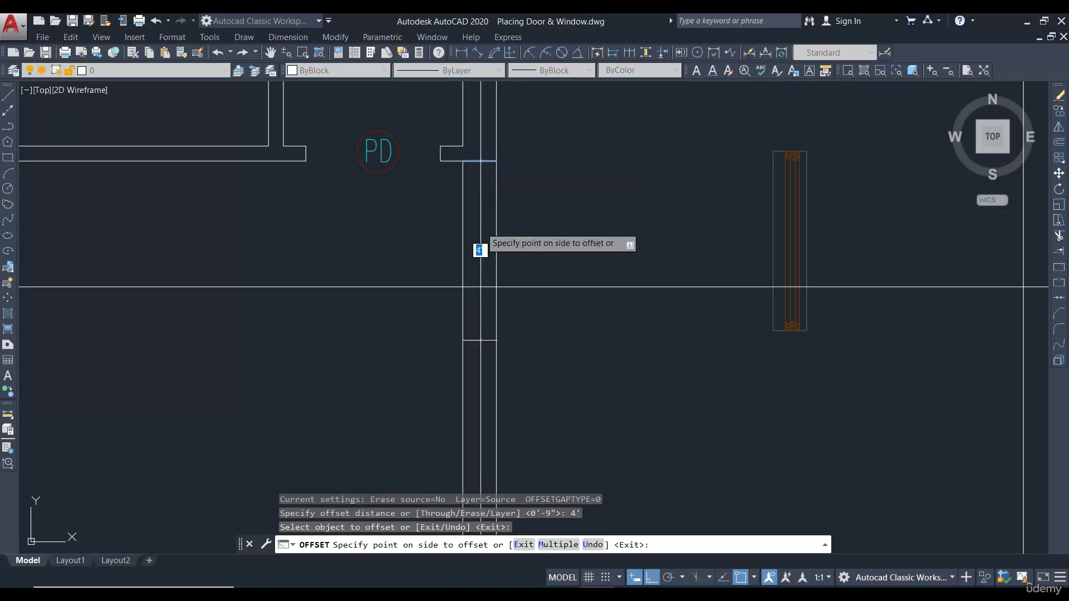
click(554, 317)
key(Escape)
- Trim both outer wall lines between the two cross lines to open the wall for the 4' window
middle_drag(602, 251, 586, 282)
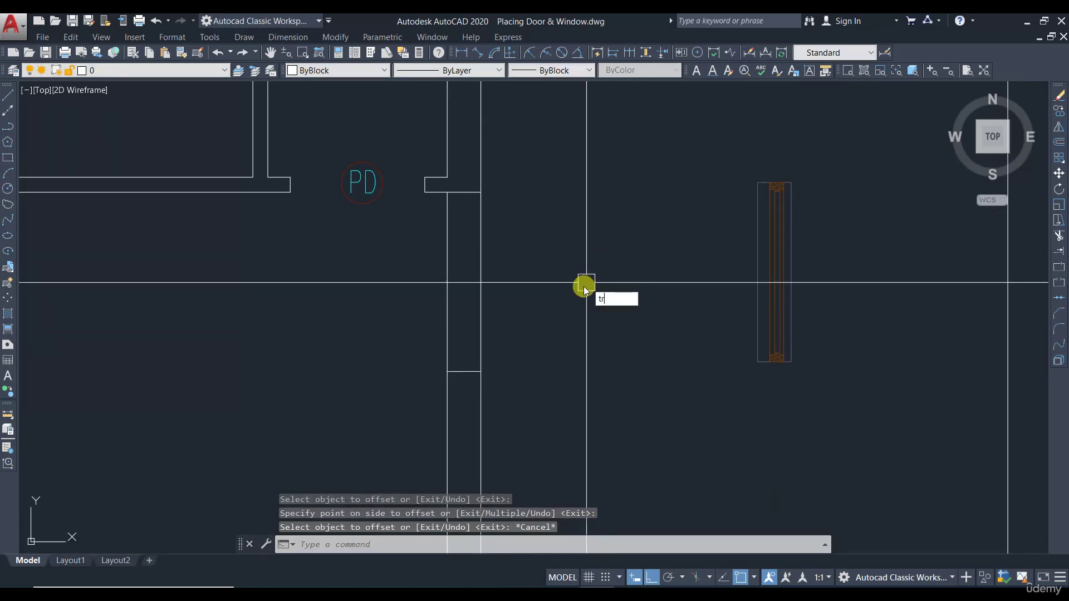
text(tr)
key(Return)
click(567, 290)
click(401, 282)
key(Escape)
scroll(590, 244, down, 2)
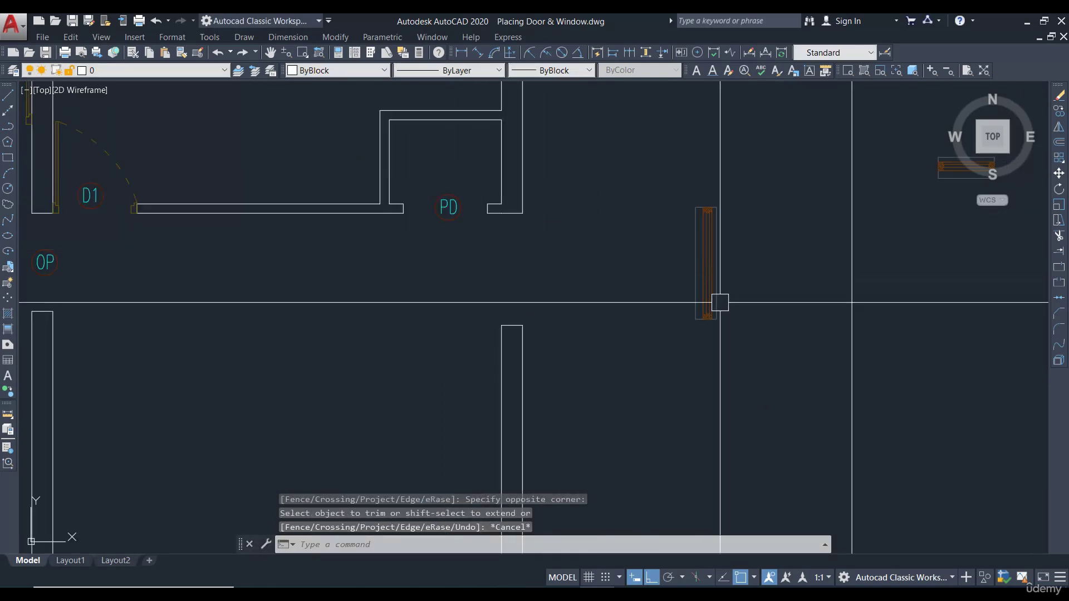
- Move the vertical 4' window by its upper-right corner into the outer wall opening below PD
click(720, 303)
key(Return)
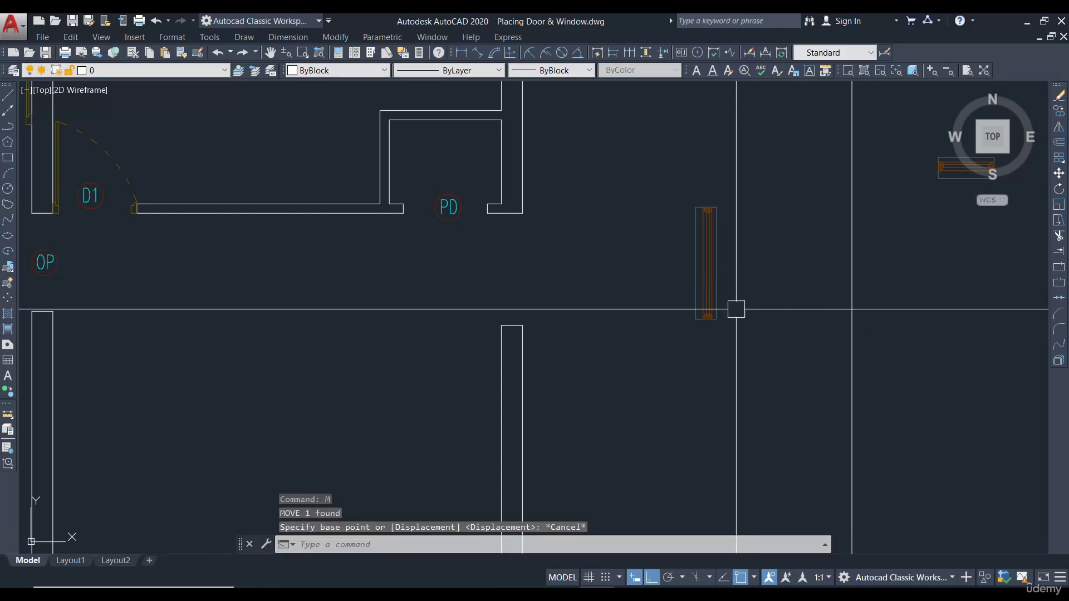
scroll(716, 207, up, 3)
click(717, 208)
scroll(716, 208, down, 2)
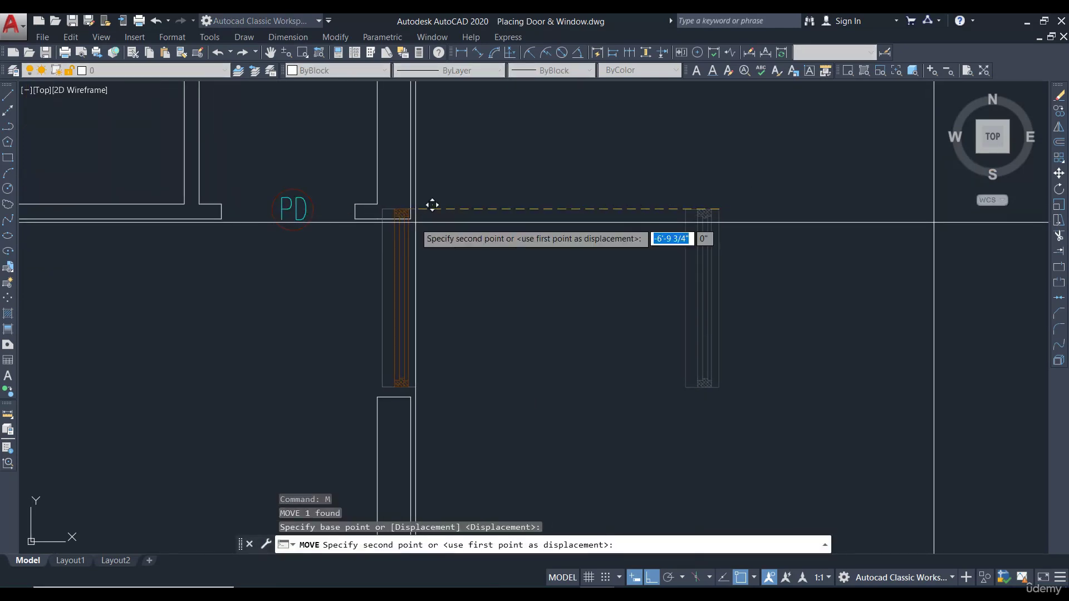
click(427, 204)
scroll(588, 238, down, 2)
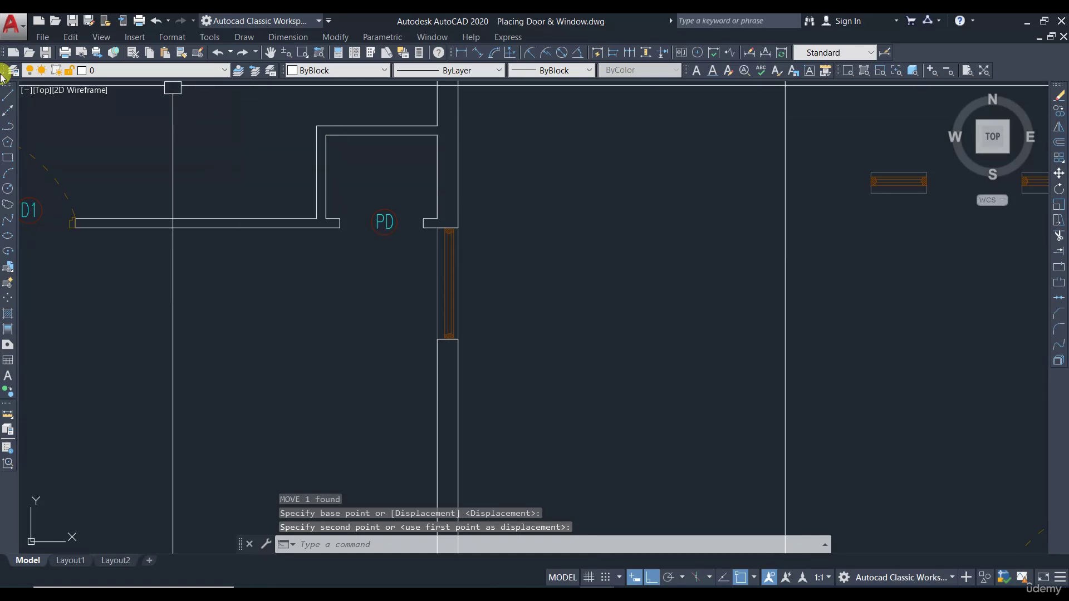
scroll(699, 353, down, 2)
scroll(723, 258, up, 5)
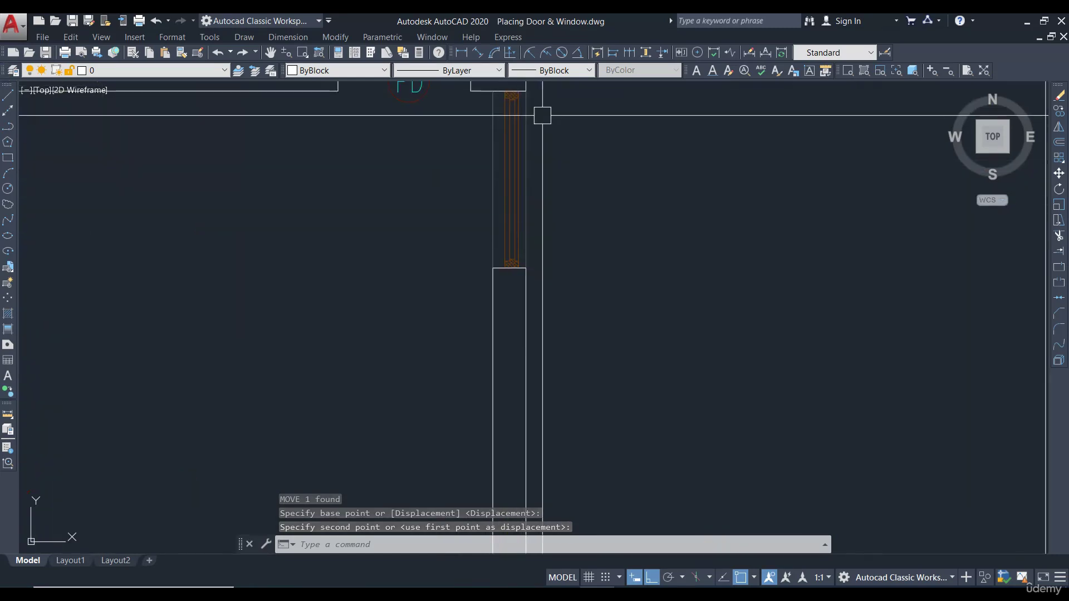
scroll(568, 258, down, 5)
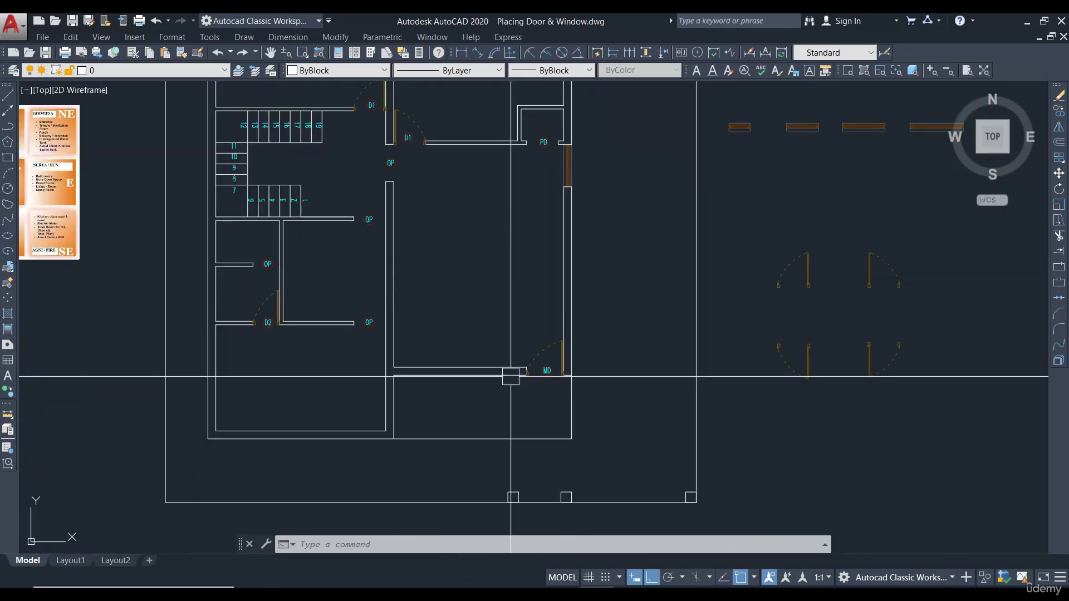
scroll(469, 370, down, 3)
scroll(485, 374, up, 3)
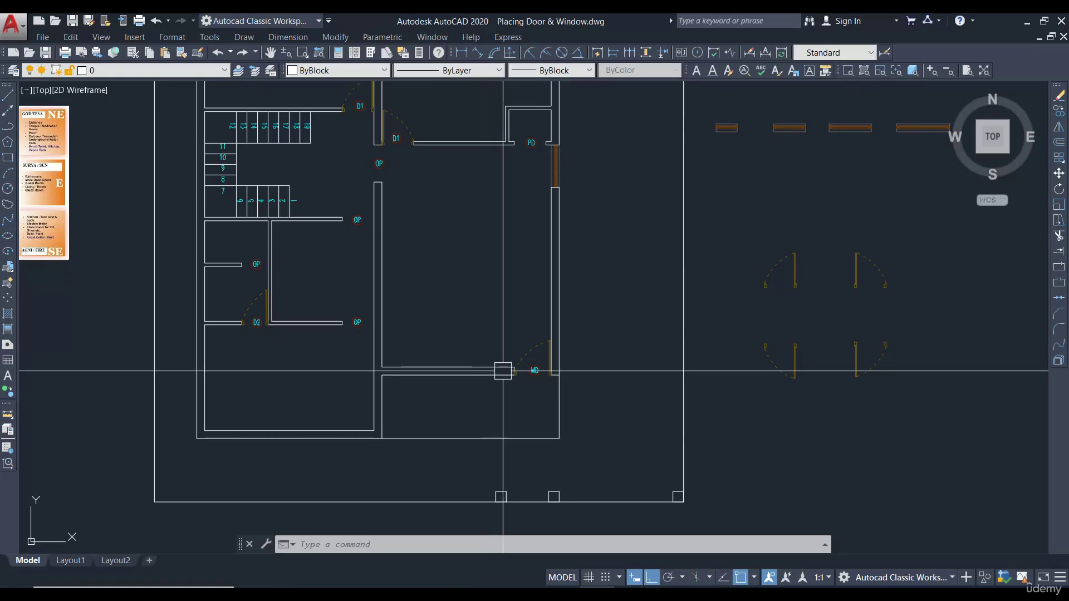
scroll(444, 370, down, 2)
- Copy the 5' window block to the free space below the wall beside the MD door
scroll(791, 234, up, 4)
click(752, 235)
click(666, 167)
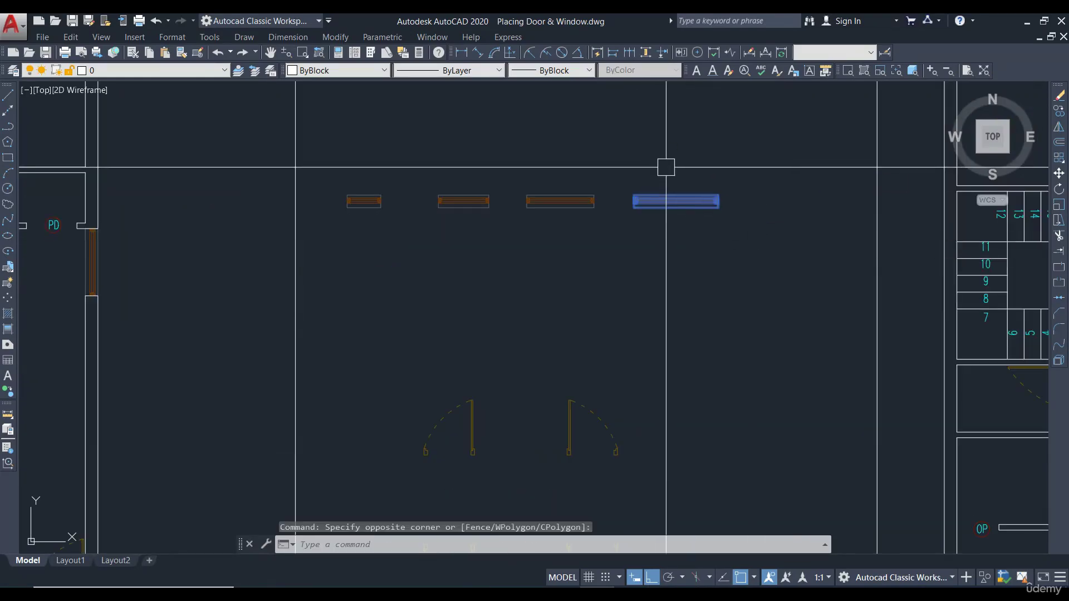
text(m)
key(Return)
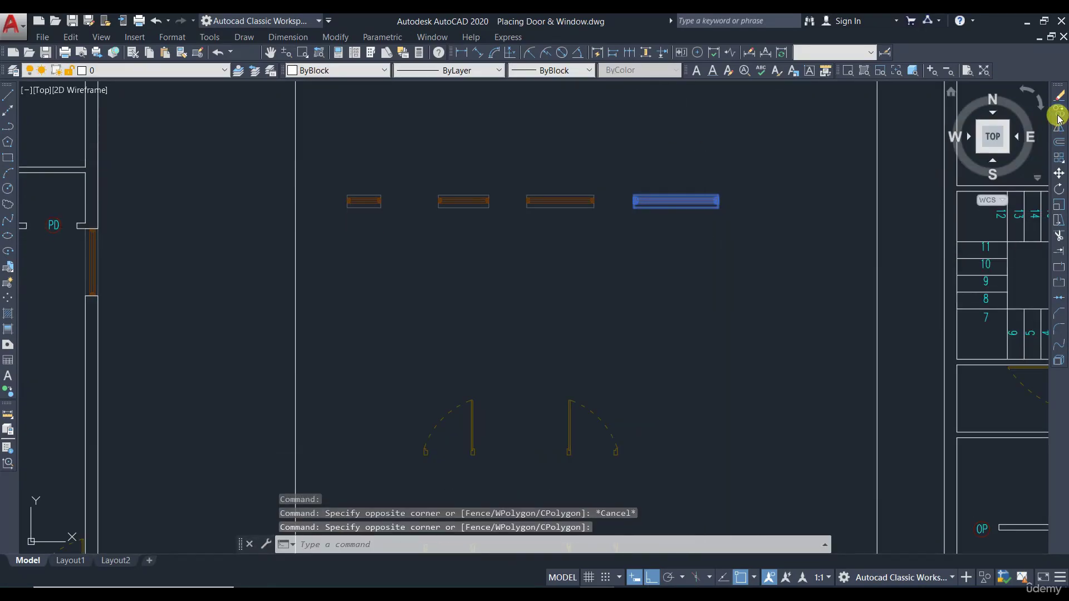
click(1057, 116)
click(718, 209)
key(F8)
scroll(719, 209, down, 5)
scroll(618, 273, up, 7)
middle_drag(539, 205, 628, 274)
click(618, 280)
key(Escape)
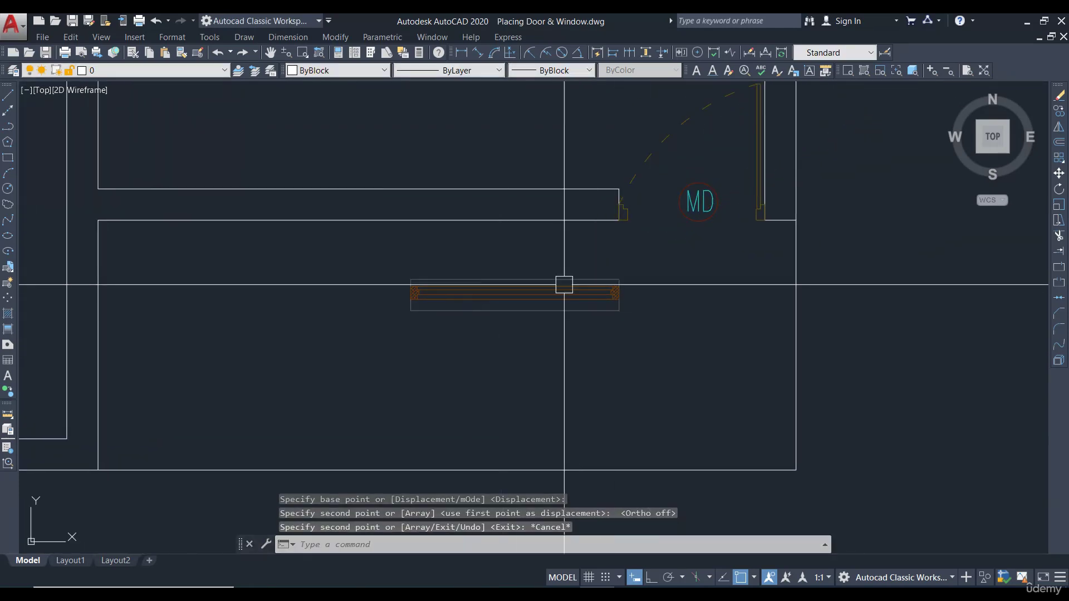
- Rotate the copied 5' window 180° about its upper-right corner
scroll(519, 295, up, 5)
key(Escape)
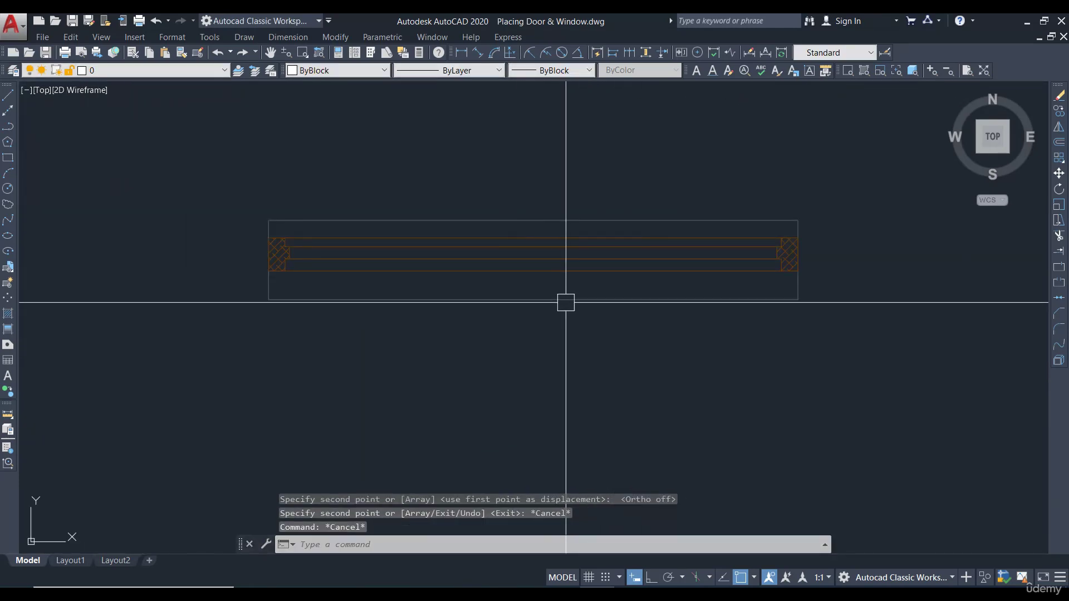
scroll(565, 232, down, 2)
click(748, 273)
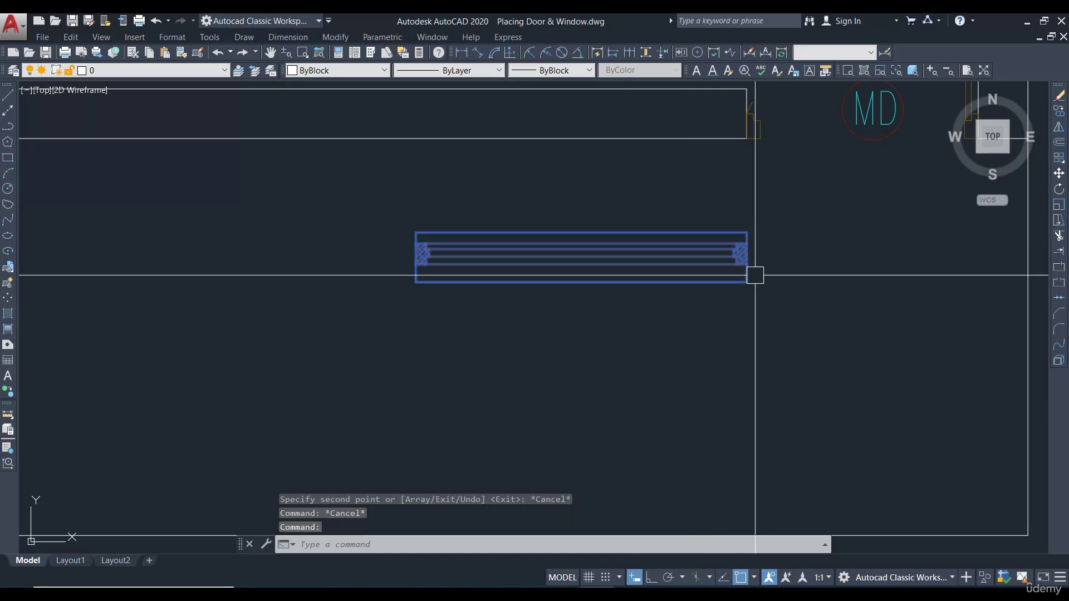
click(1059, 189)
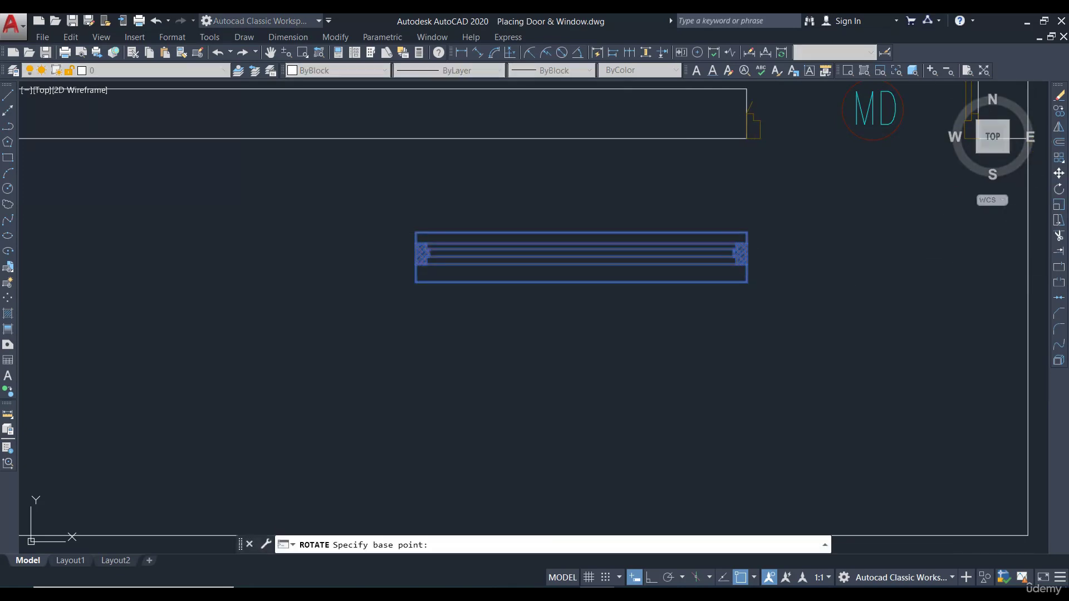
click(746, 233)
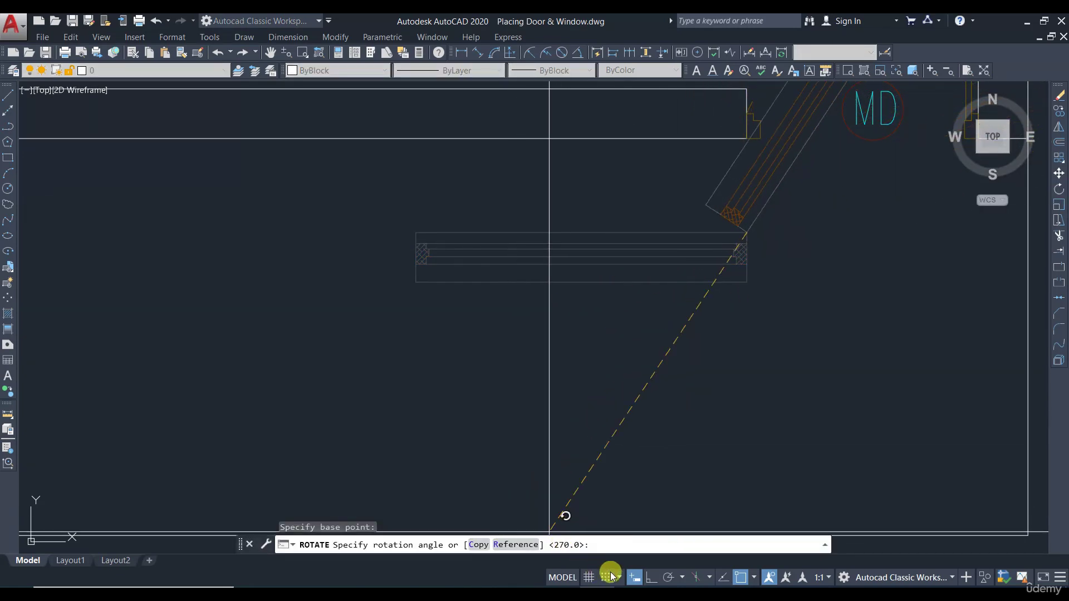
click(649, 579)
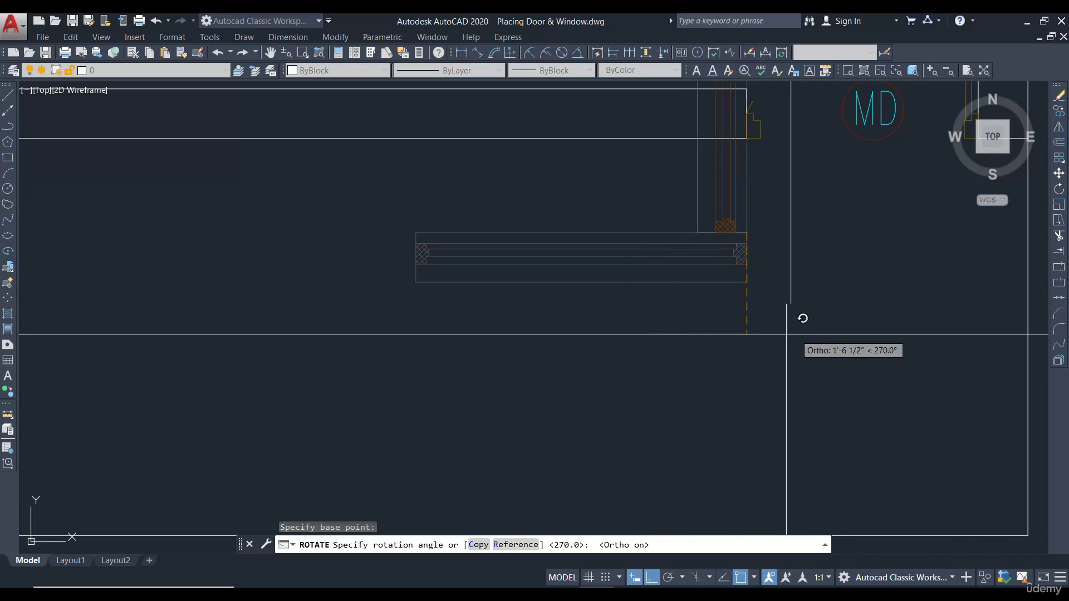
click(434, 311)
scroll(641, 300, down, 5)
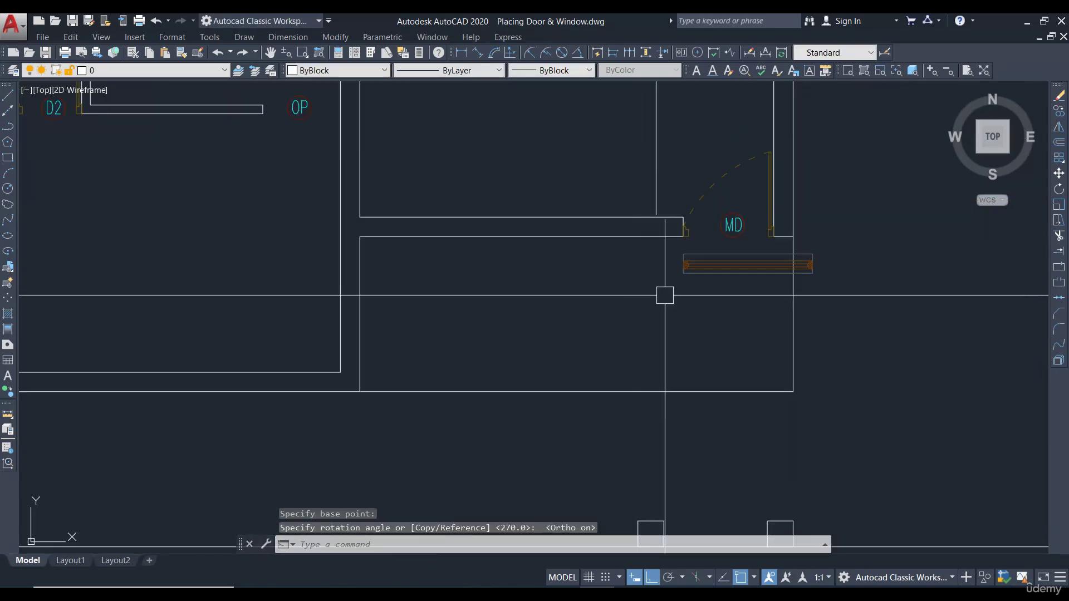
- Move the rotated 5' window by its upper-right corner onto the wall's upper end corner beside the MD door
click(714, 293)
click(683, 251)
text(m)
key(Return)
scroll(802, 264, up, 4)
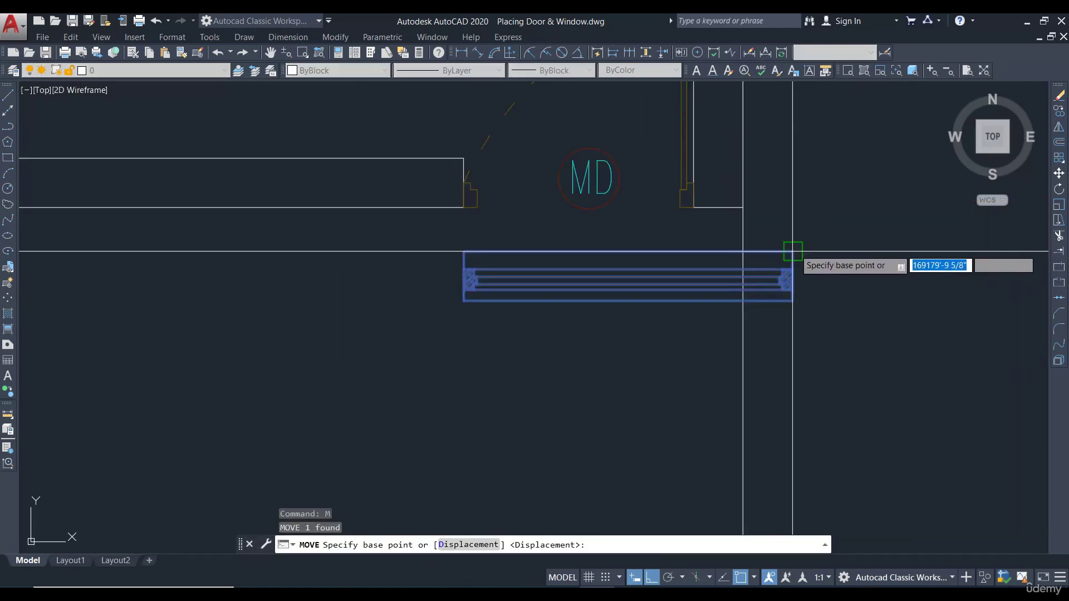
click(793, 251)
click(462, 160)
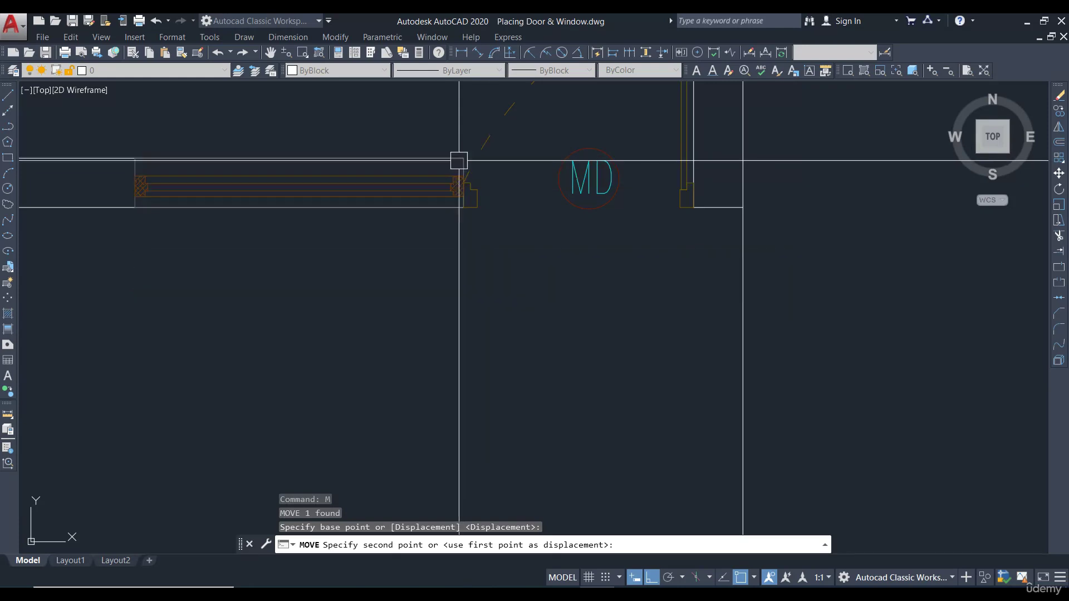
scroll(668, 273, down, 2)
key(ctrl+z)
key(ctrl+z)
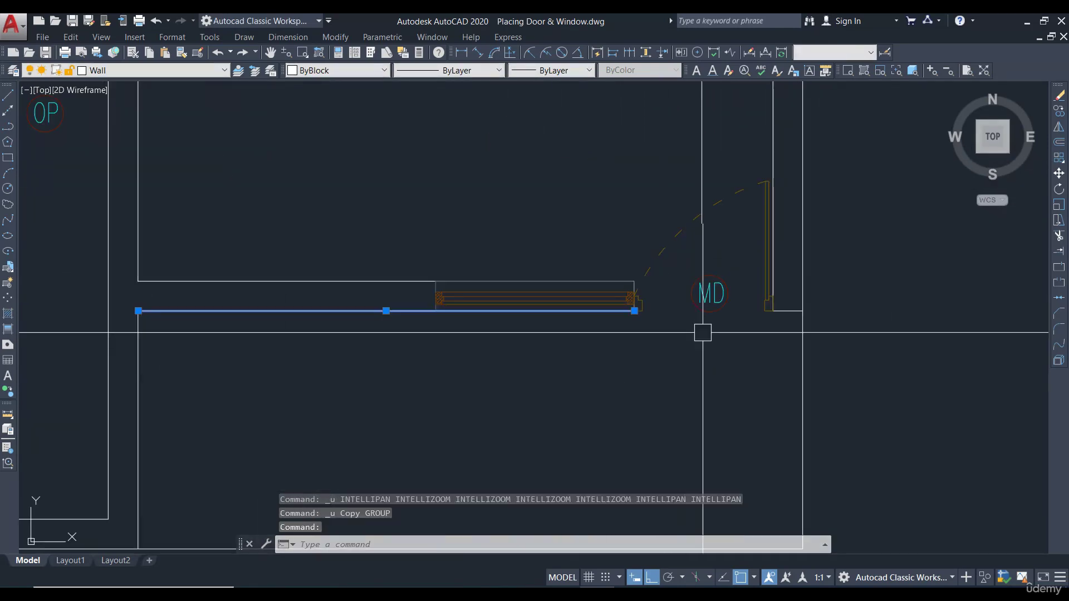
- Shorten the lower and upper wall lines beside the MD door so both end at the 5' window's far edge
click(634, 311)
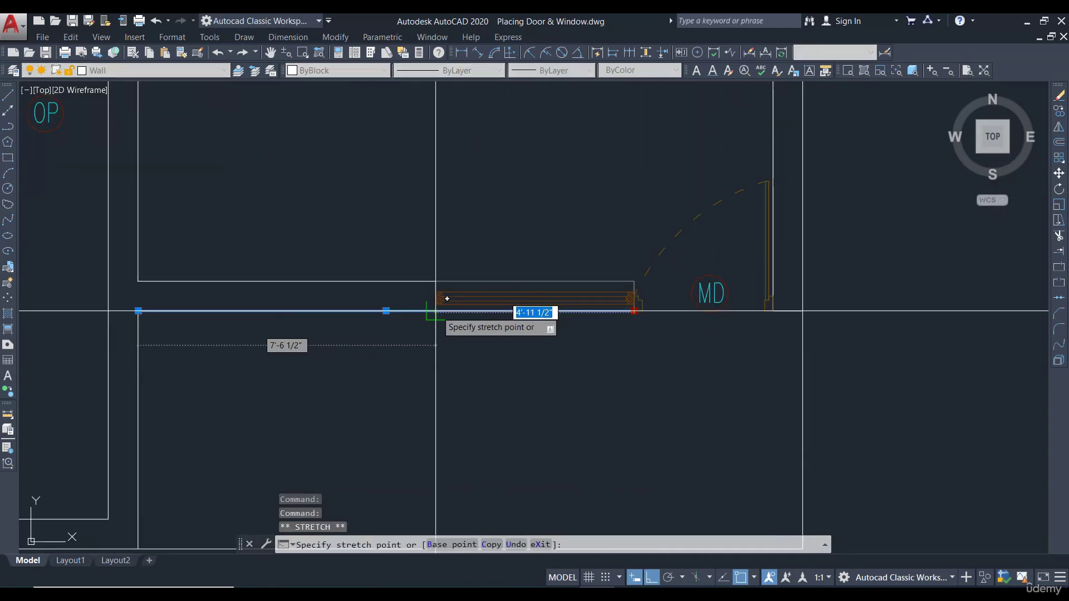
click(435, 311)
key(Escape)
click(382, 274)
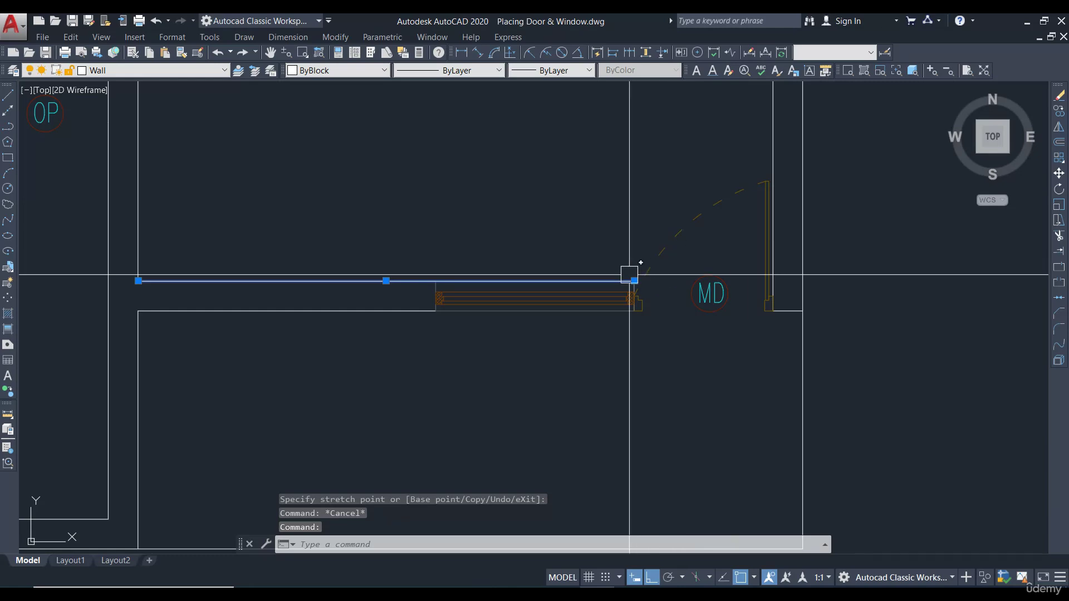
click(634, 281)
click(435, 281)
key(Escape)
scroll(534, 341, down, 4)
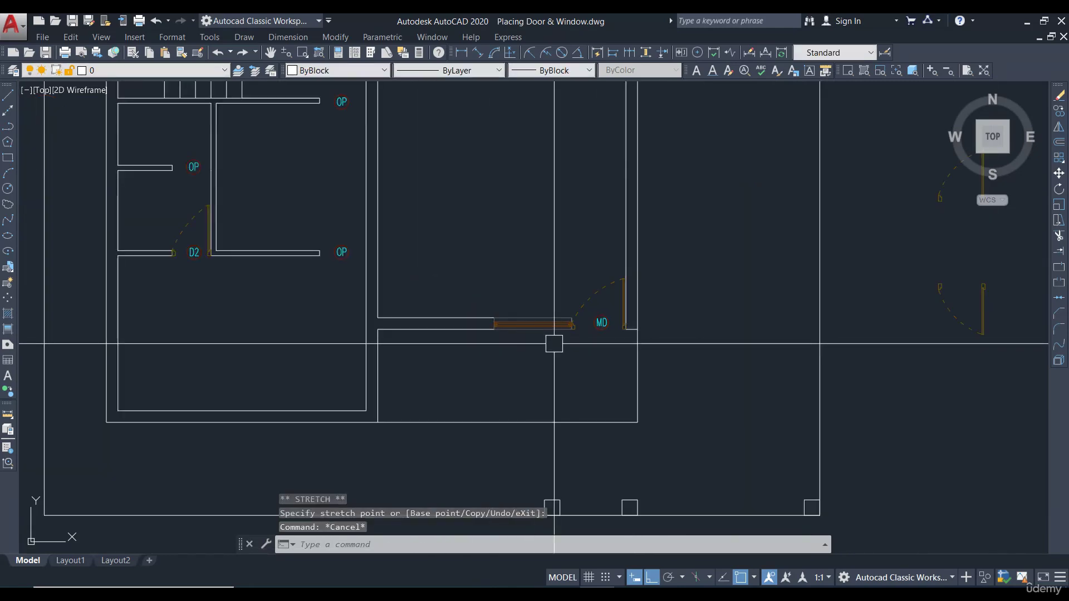
- Draw a line across the outer wall, level with the upper edge of the small PD room
middle_drag(575, 111, 519, 486)
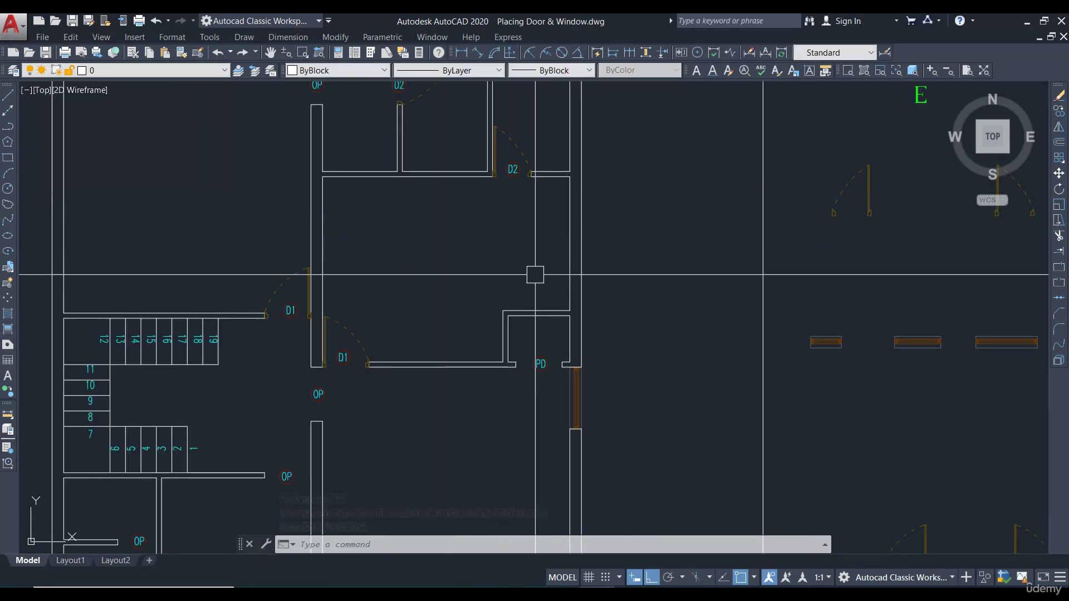
scroll(535, 274, up, 4)
scroll(594, 323, down, 2)
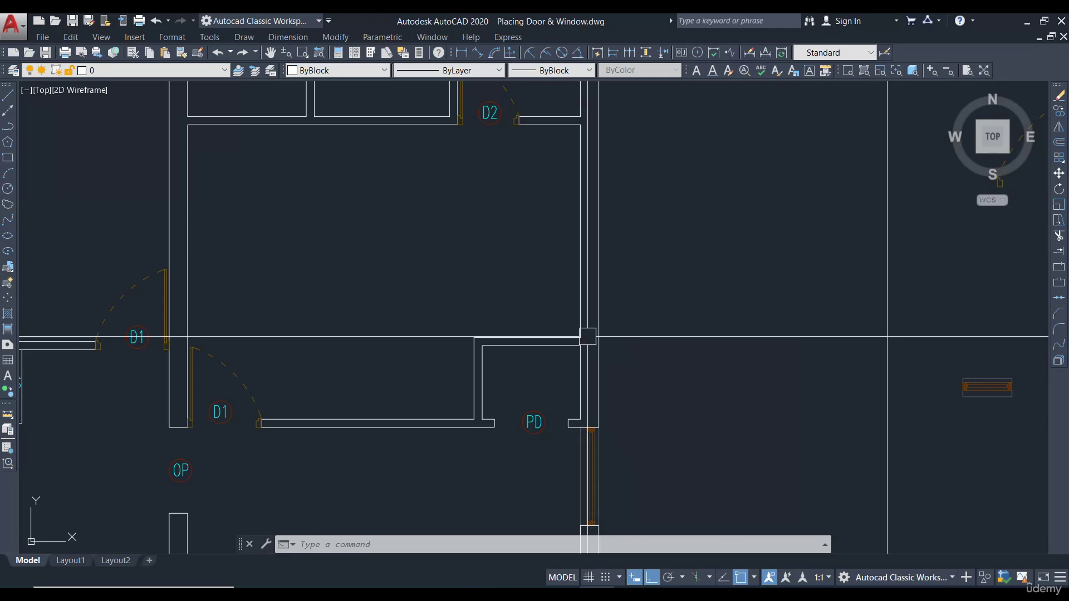
text(l)
key(Return)
scroll(601, 337, up, 2)
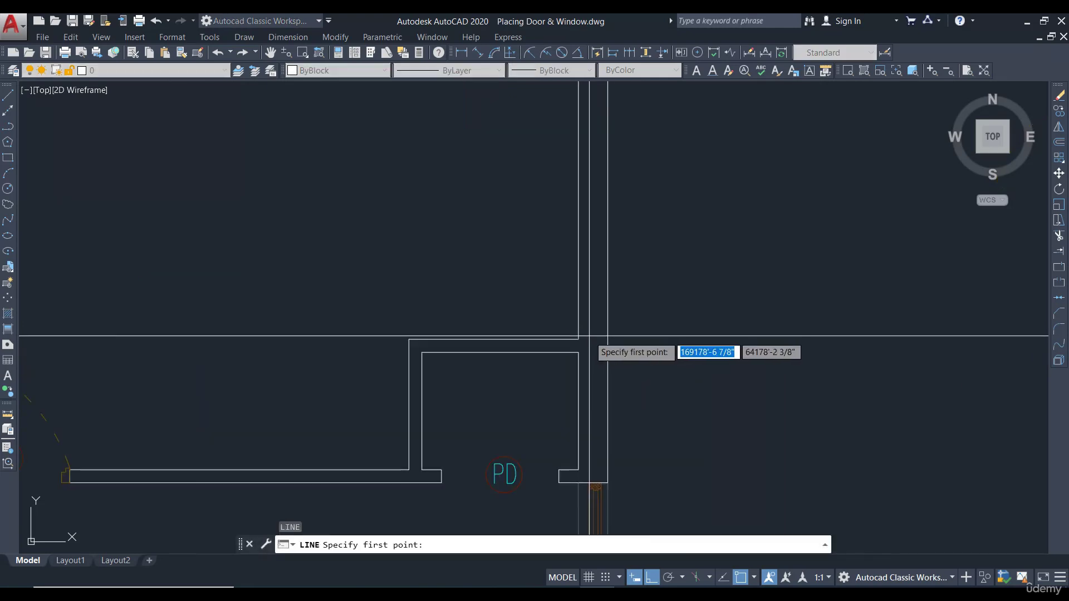
click(606, 338)
key(Escape)
middle_drag(706, 313, 693, 335)
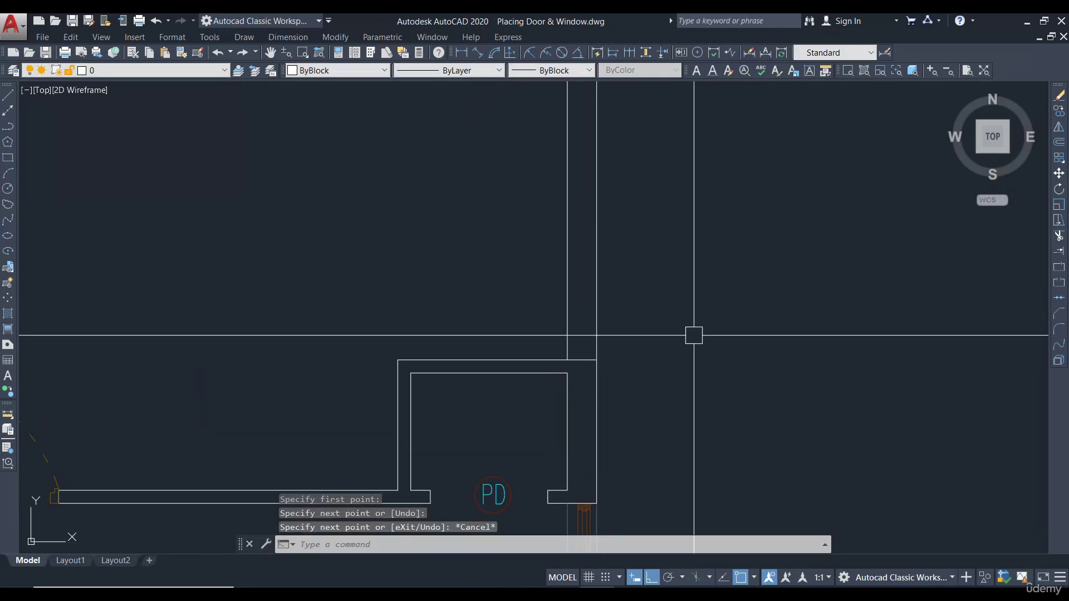
- Offset the cross line 3' upward along the outer wall
text(o)
key(Return)
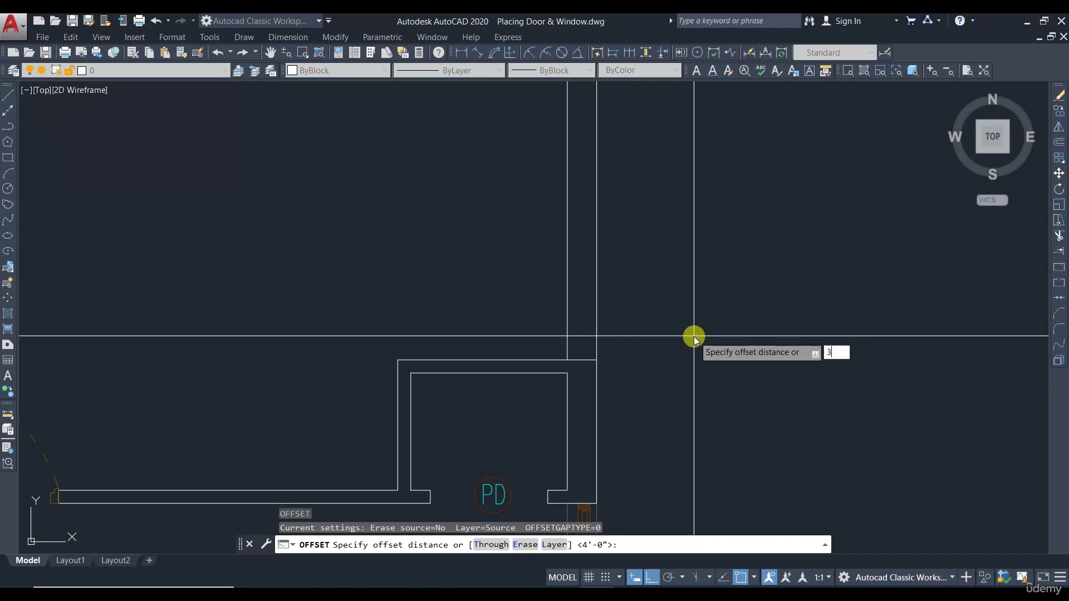
key(Return)
click(575, 299)
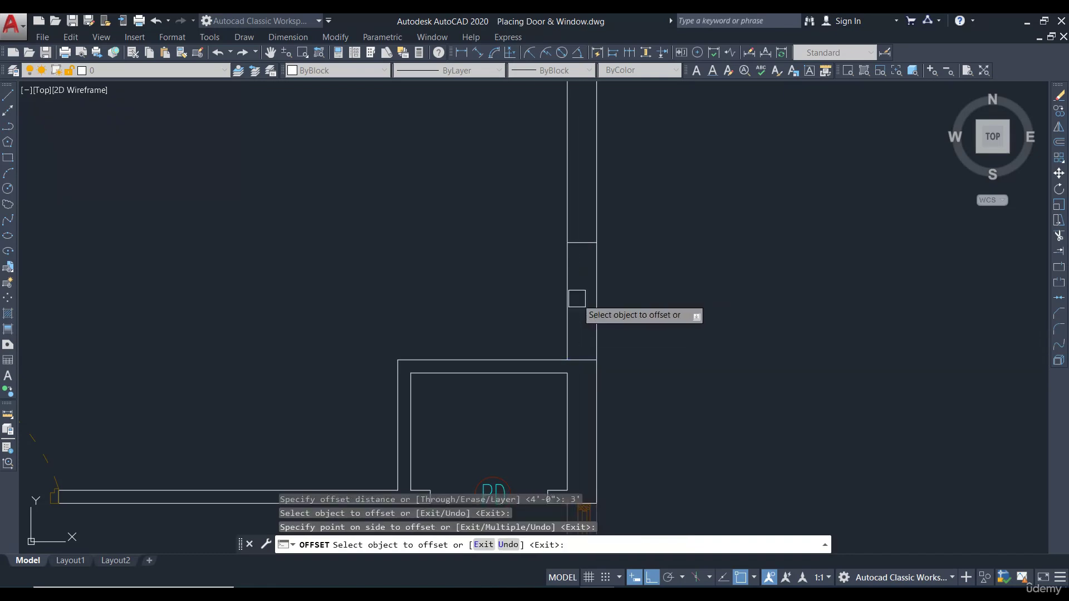
click(668, 282)
key(Escape)
- Trim both outer wall lines between the two cross lines to open a window gap above the PD room
middle_drag(668, 282, 670, 314)
text(tr)
key(Return)
key(Return)
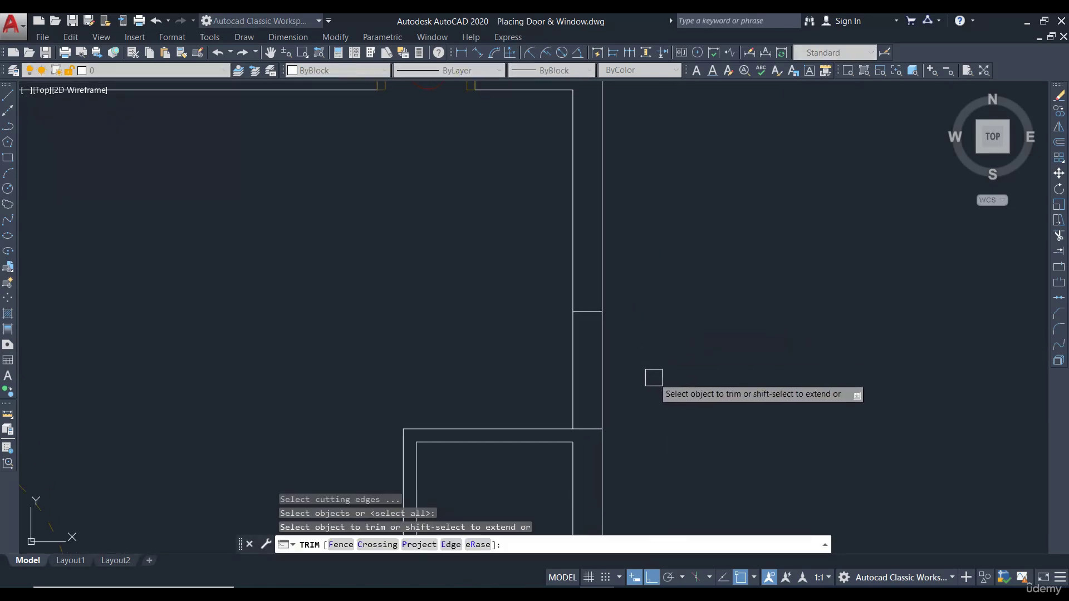
click(652, 375)
click(508, 365)
scroll(719, 384, down, 3)
scroll(614, 314, up, 3)
key(Escape)
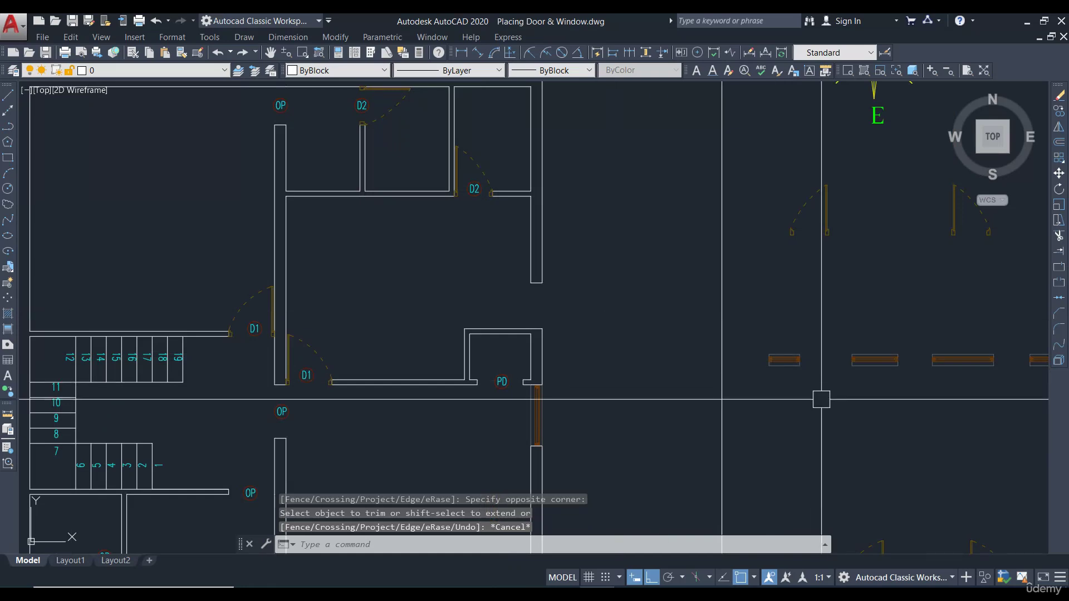
- Copy the 3' window block to the free space outside the new wall opening, with Ortho off
click(819, 370)
click(1059, 112)
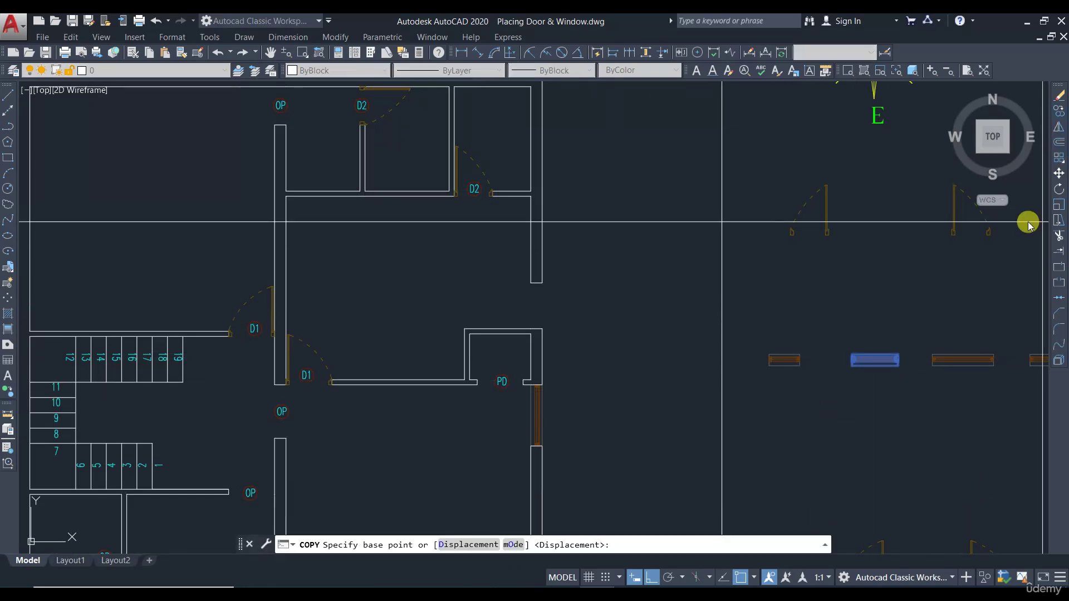
click(889, 397)
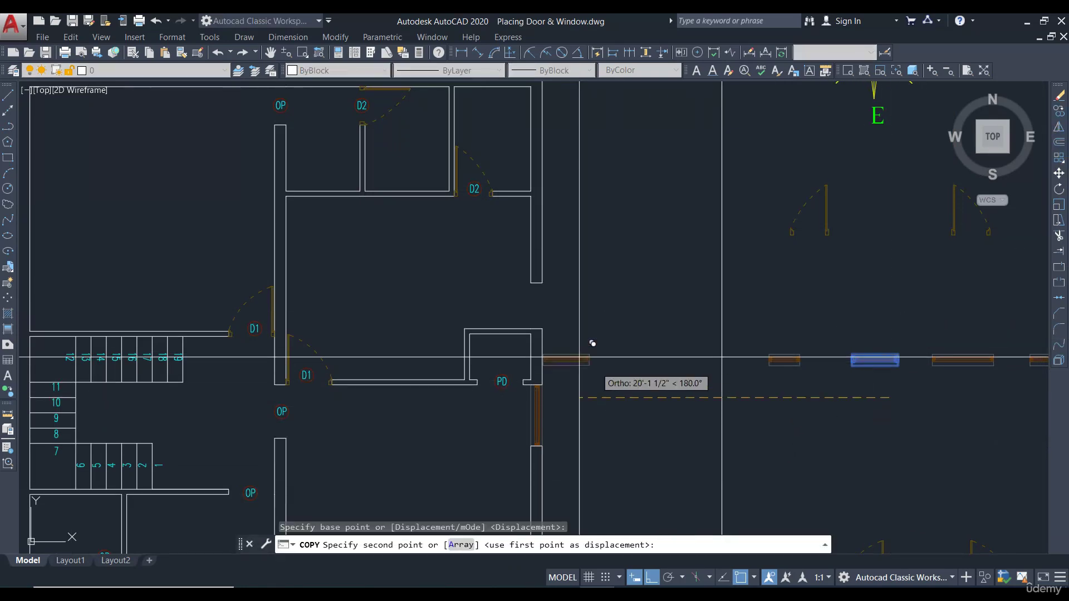
click(651, 579)
click(616, 314)
key(Escape)
scroll(557, 279, up, 3)
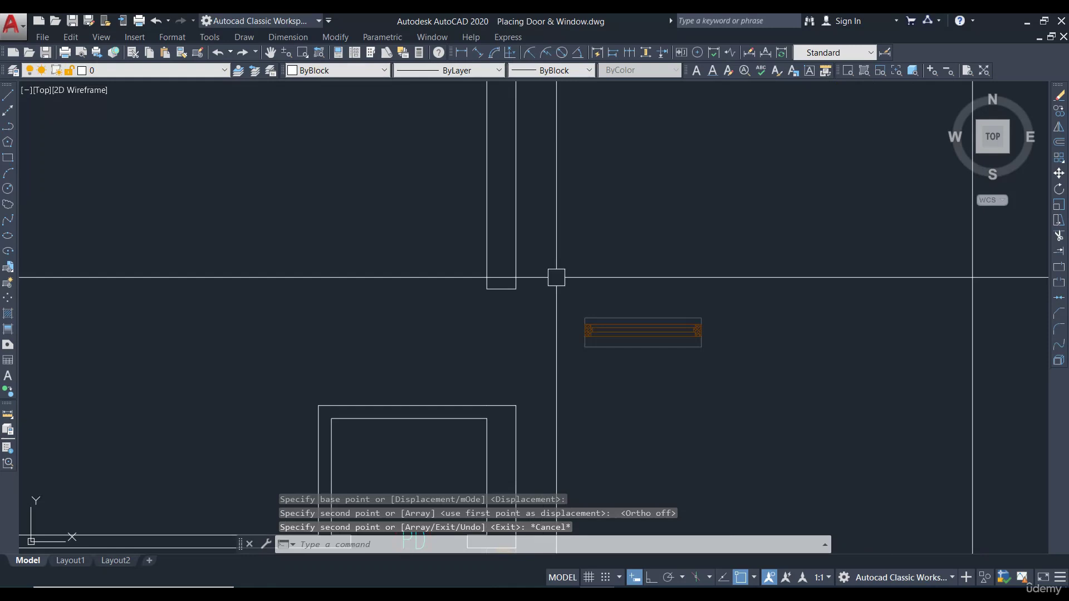
- Rotate the copied 3' window about its upper-right corner so it stands vertical above that corner
click(685, 367)
click(1058, 189)
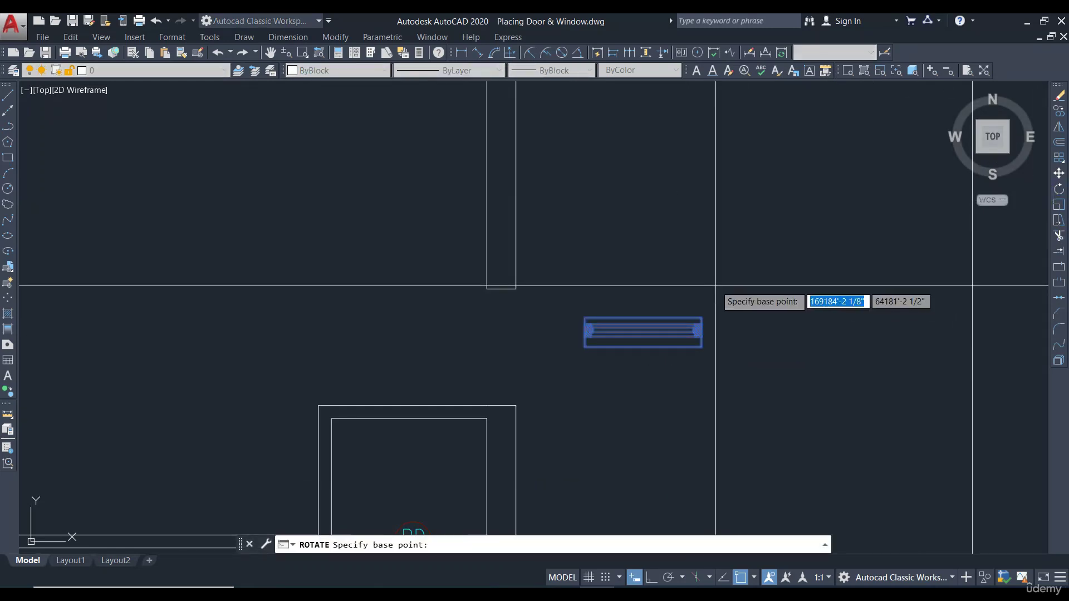
click(701, 319)
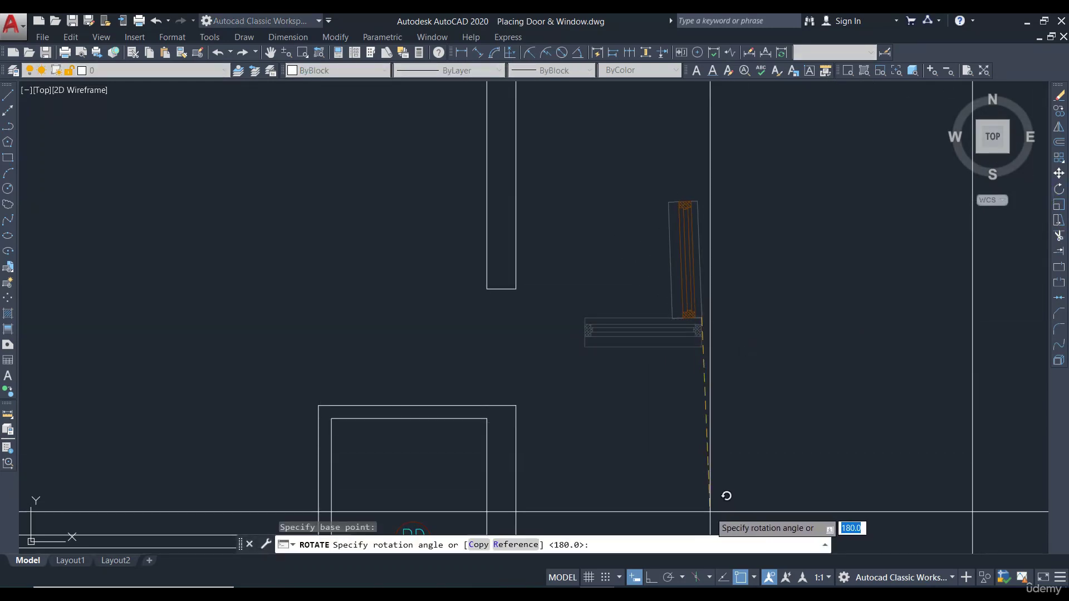
key(Escape)
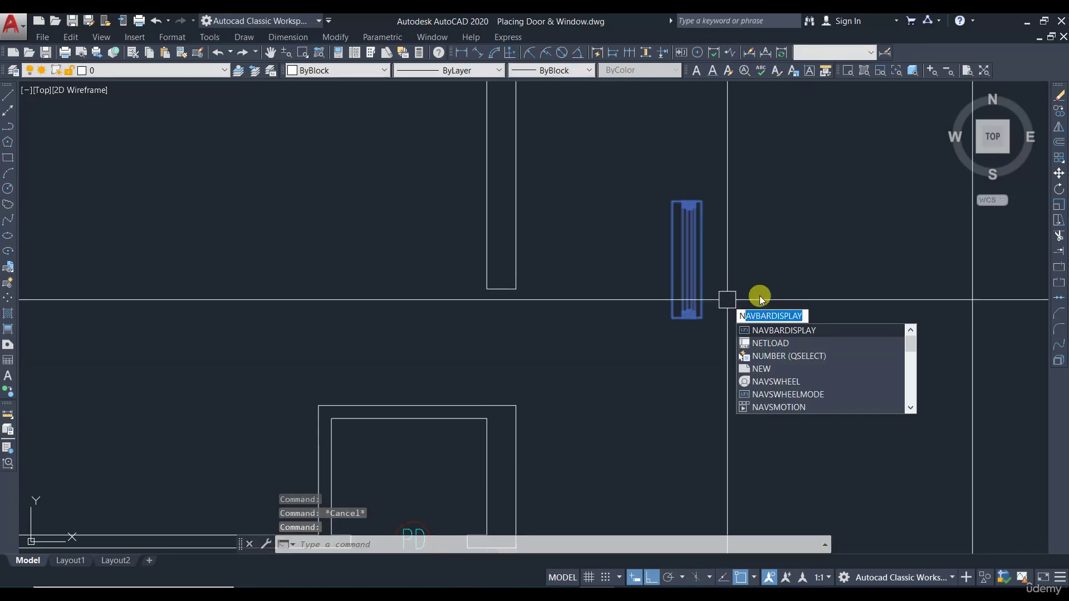
- Move the vertical 3' window by its upper-right corner onto the outer corner at the opening's upper end
key(BackSpace)
text(m)
key(Return)
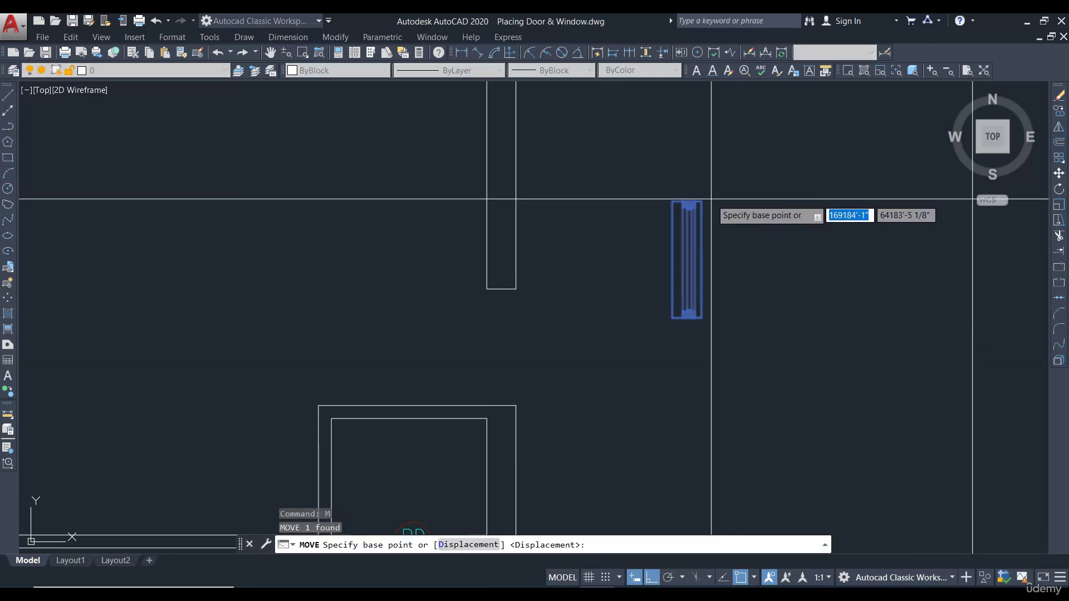
click(701, 202)
click(517, 291)
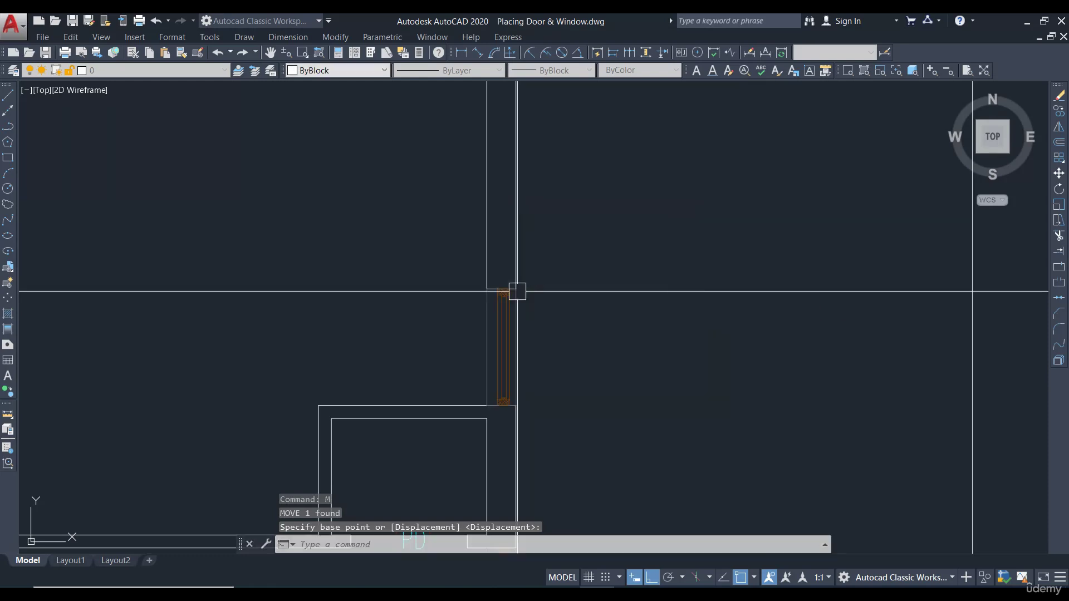
click(517, 291)
- Draw a line across the top wall from the midpoint of the corner D2 room's inner wall line
scroll(578, 277, down, 5)
middle_drag(507, 252, 593, 308)
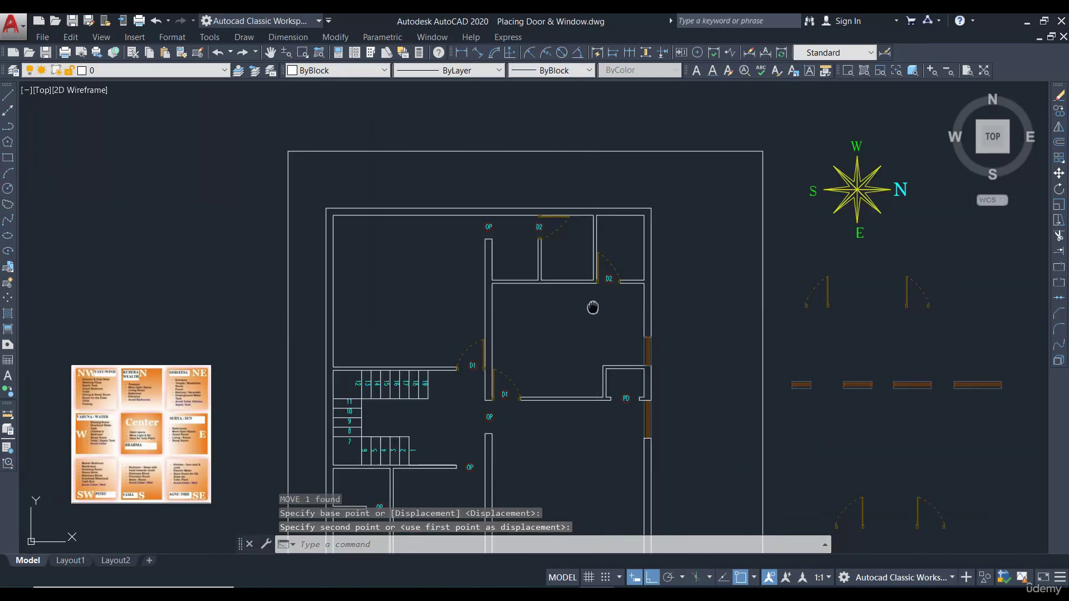
scroll(624, 224, up, 4)
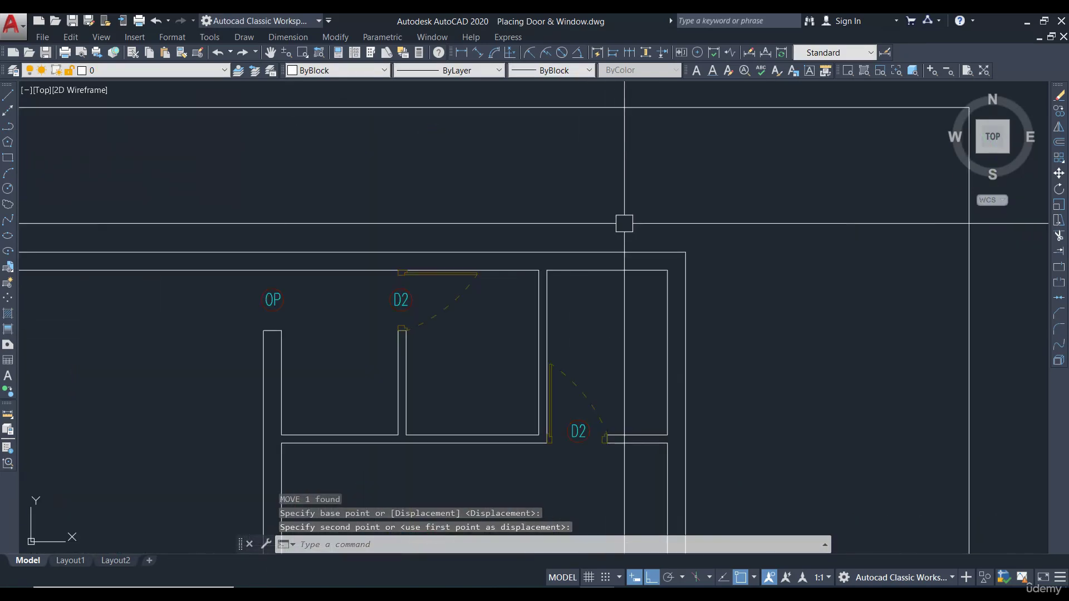
click(623, 435)
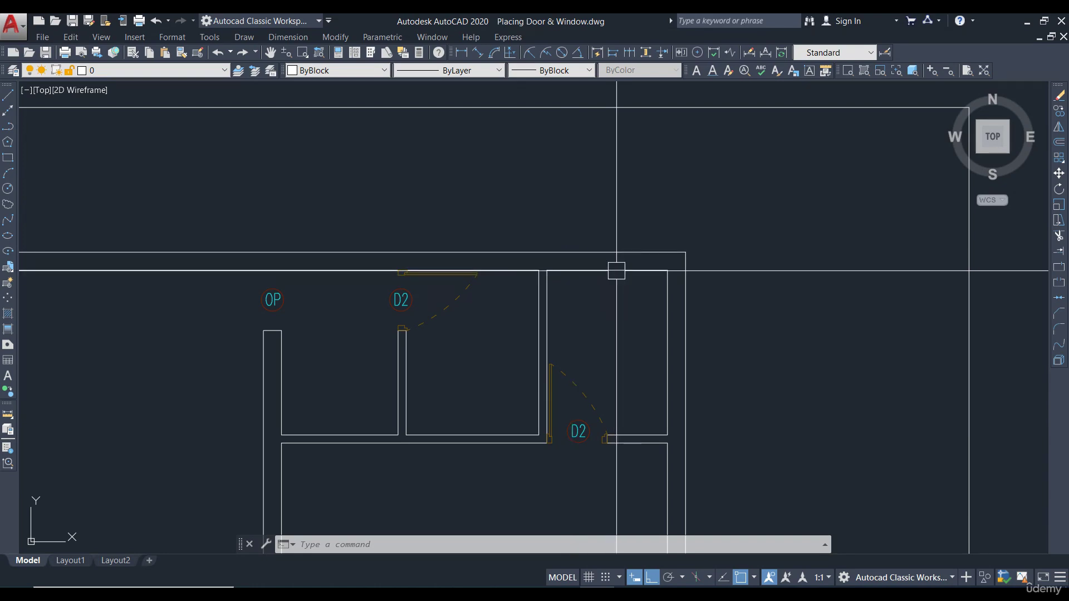
scroll(621, 285, up, 4)
text(l)
key(Return)
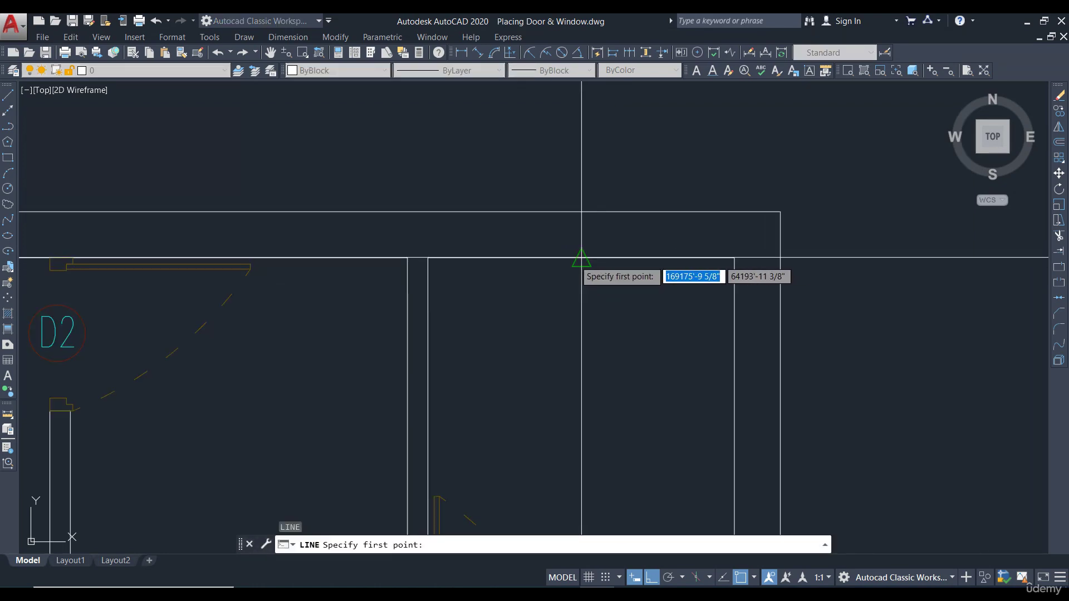
click(581, 257)
click(581, 211)
key(Return)
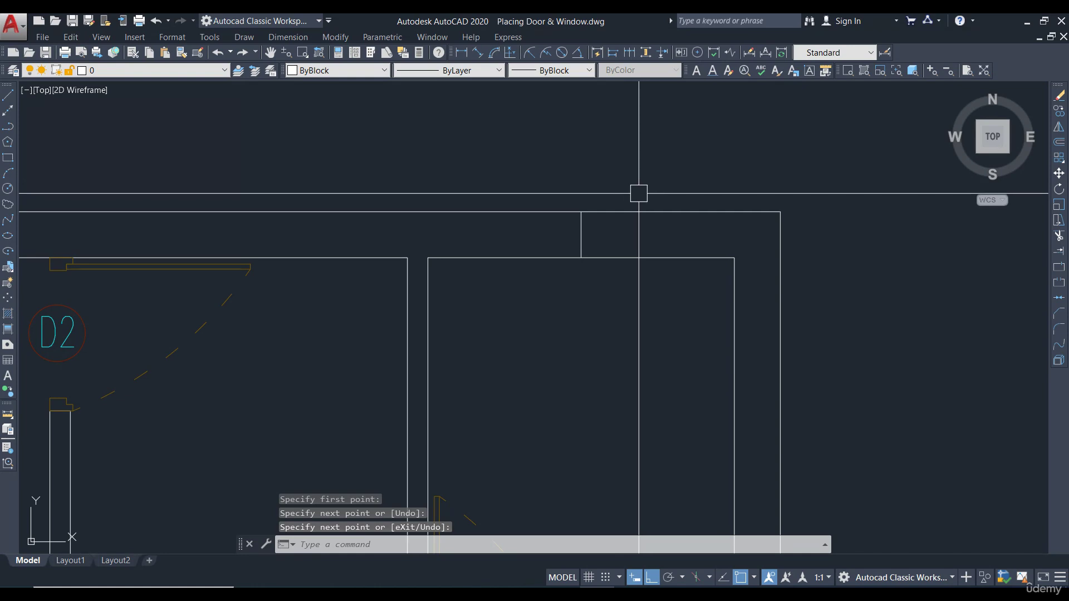
- Offset the midpoint line 12" to each side along the top wall
text(o)
key(Return)
key(Escape)
text(o)
key(Return)
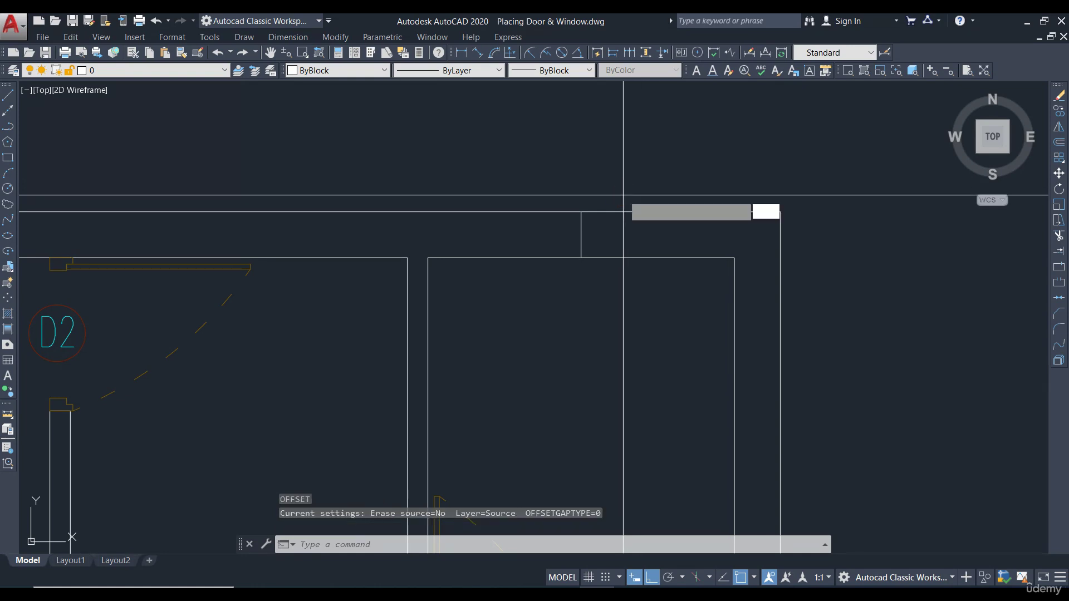
text(12)
key(Return)
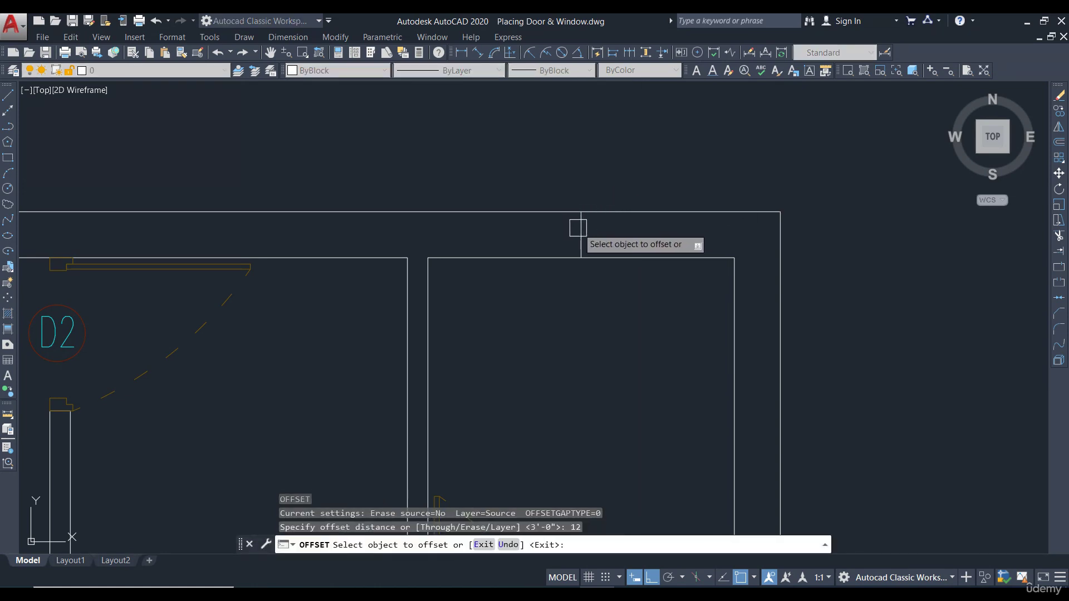
click(578, 228)
click(668, 236)
click(574, 226)
click(501, 231)
key(Escape)
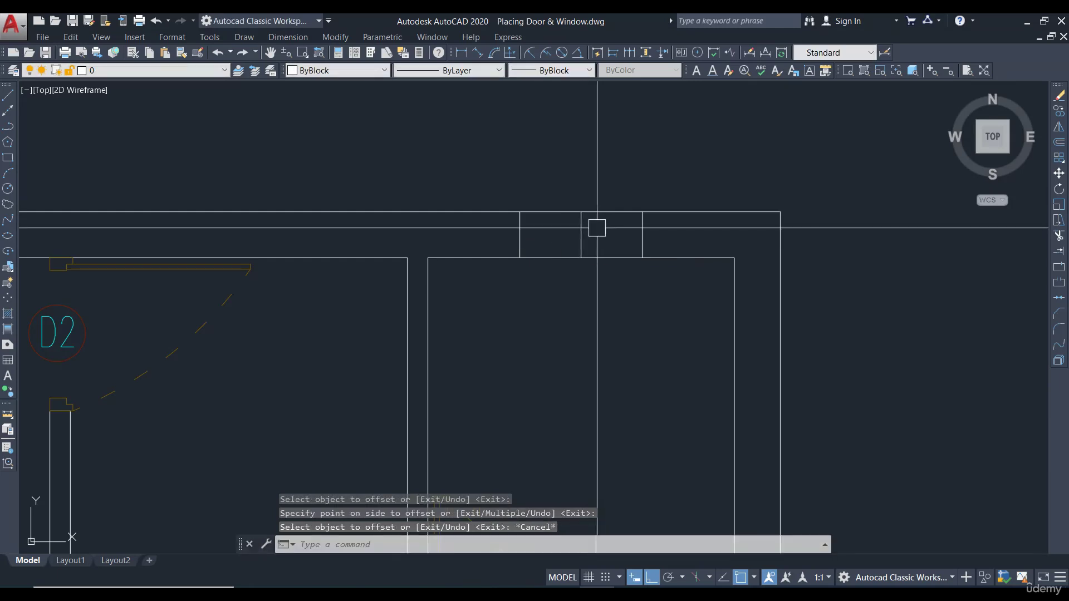
- Erase the midpoint line and trim the top wall lines between the two offset lines to open the gap
click(580, 240)
text(e)
key(Return)
text(t)
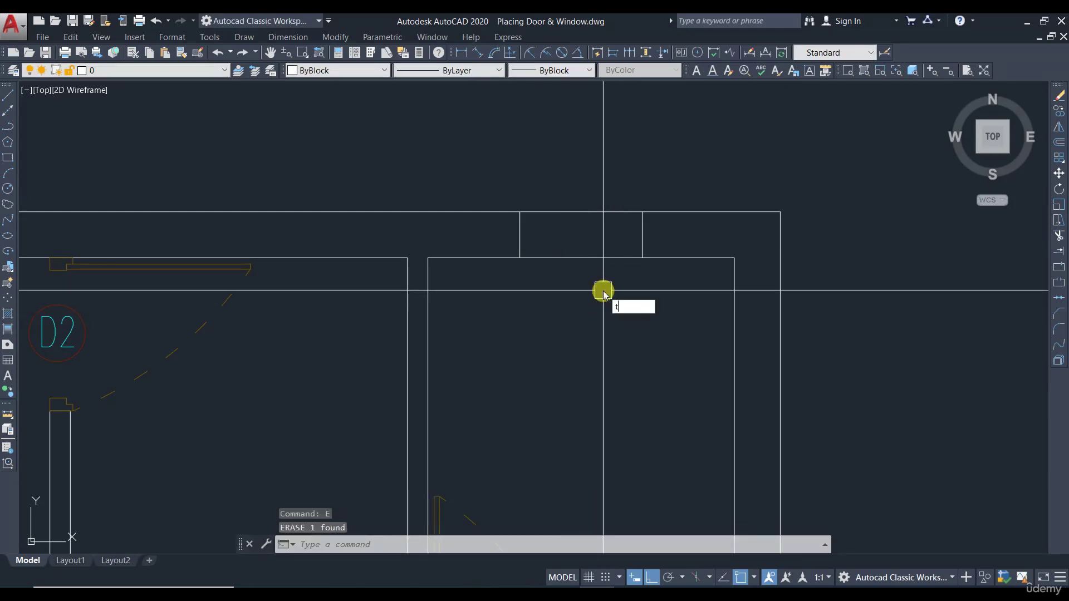
text(r)
key(Return)
key(Return)
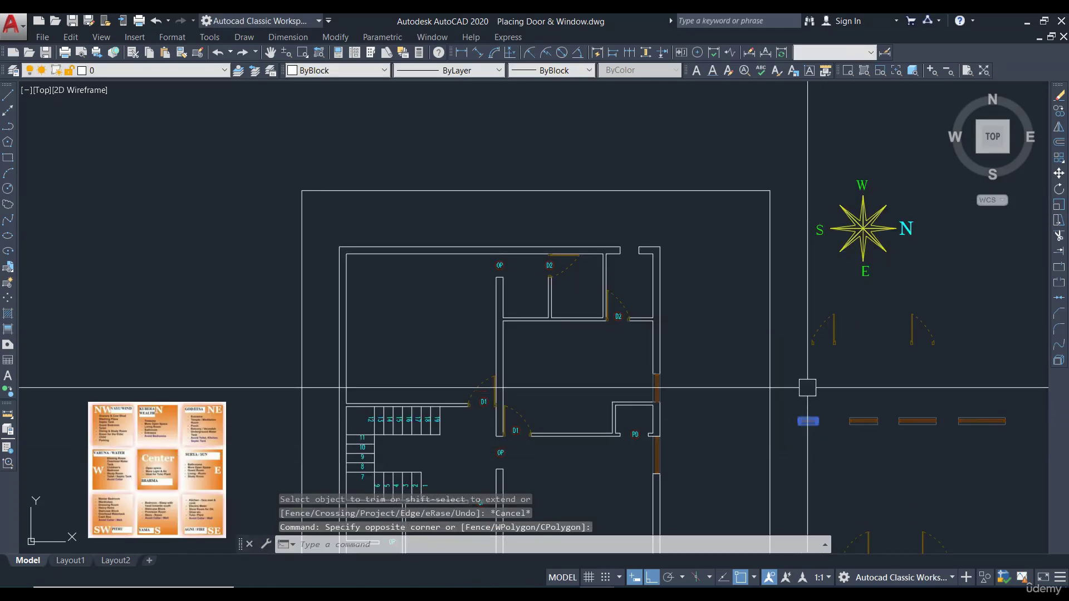
- Copy the 2' block to the free space outside the building's upper-right corner
click(1058, 114)
click(802, 422)
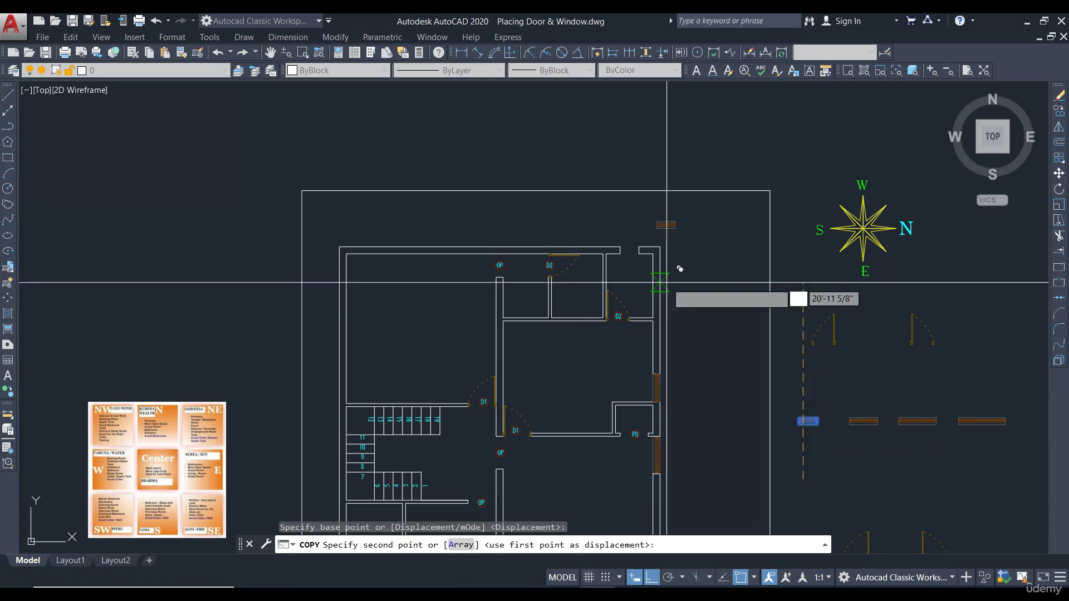
scroll(685, 246, up, 6)
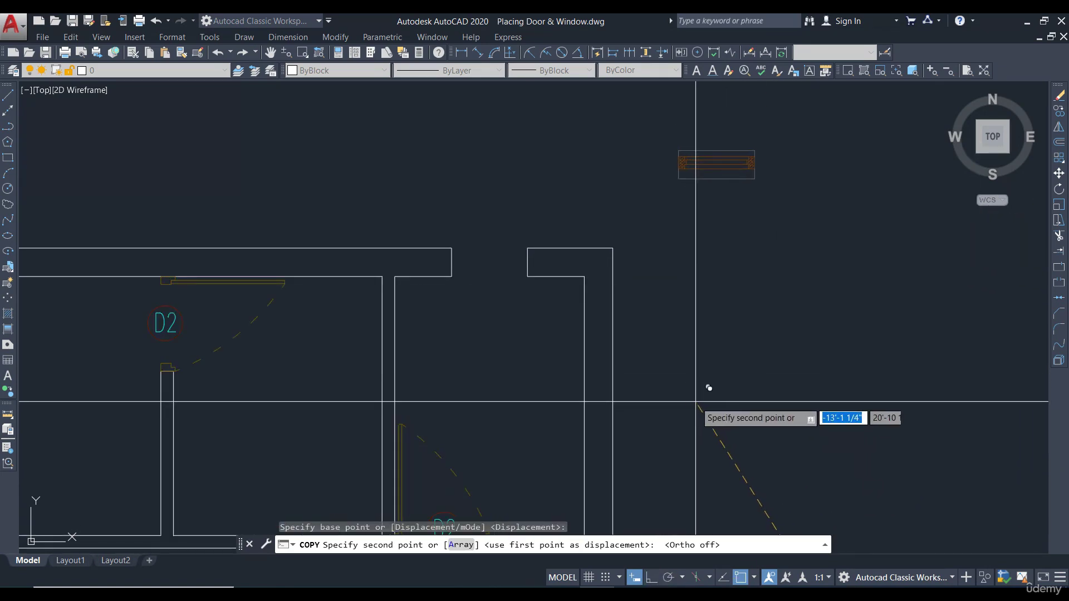
click(707, 463)
key(Escape)
- Move the copied 2' block by its upper-right corner onto the outer right corner of the top wall opening
scroll(733, 257, up, 3)
click(747, 238)
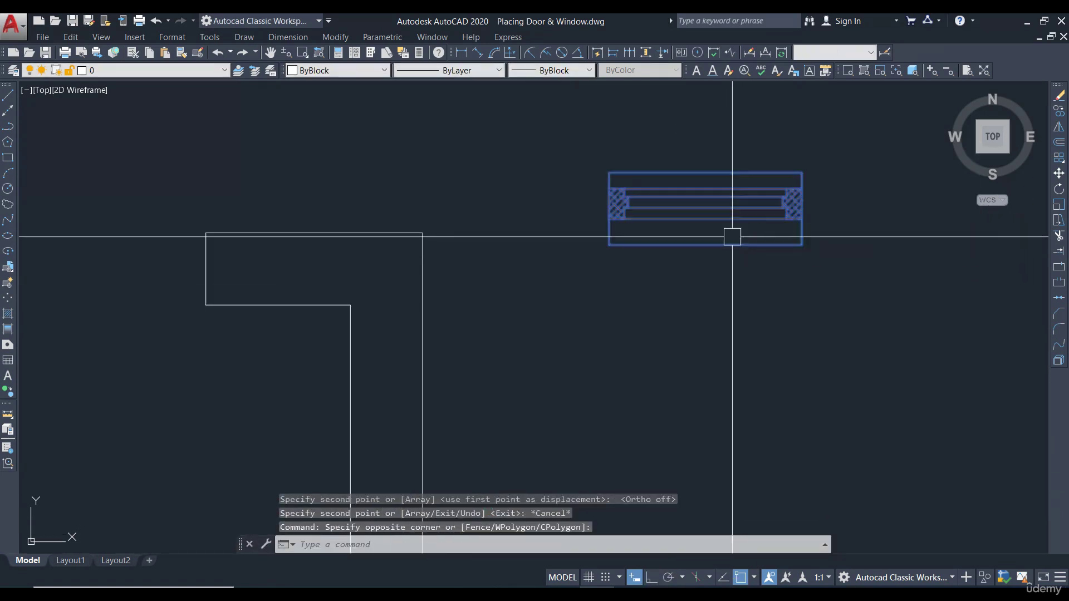
click(762, 275)
text(m)
key(Return)
click(802, 173)
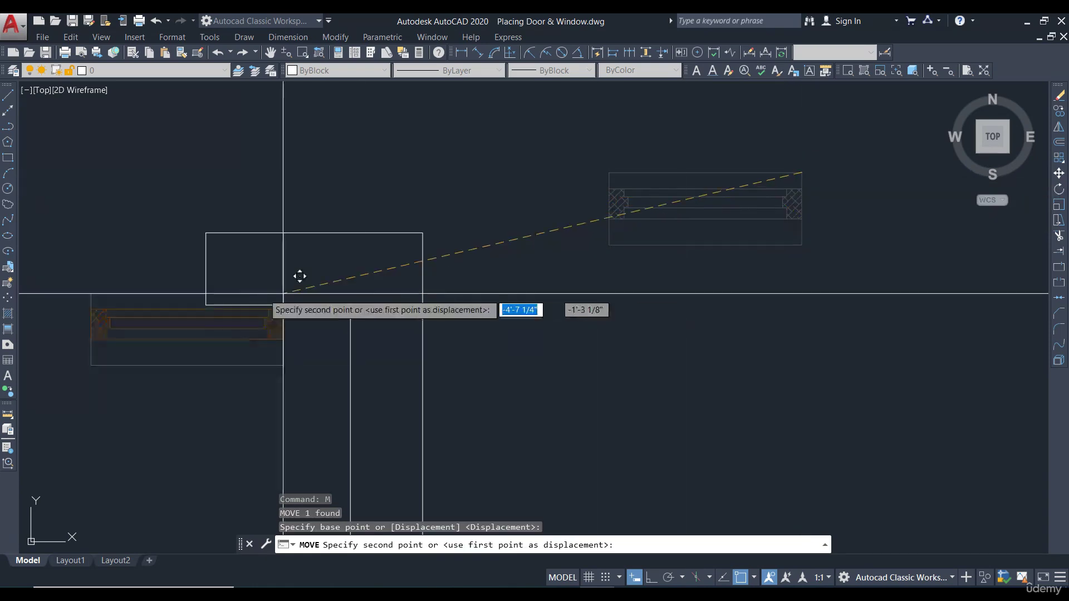
middle_drag(171, 261, 280, 263)
scroll(478, 231, down, 1)
click(506, 236)
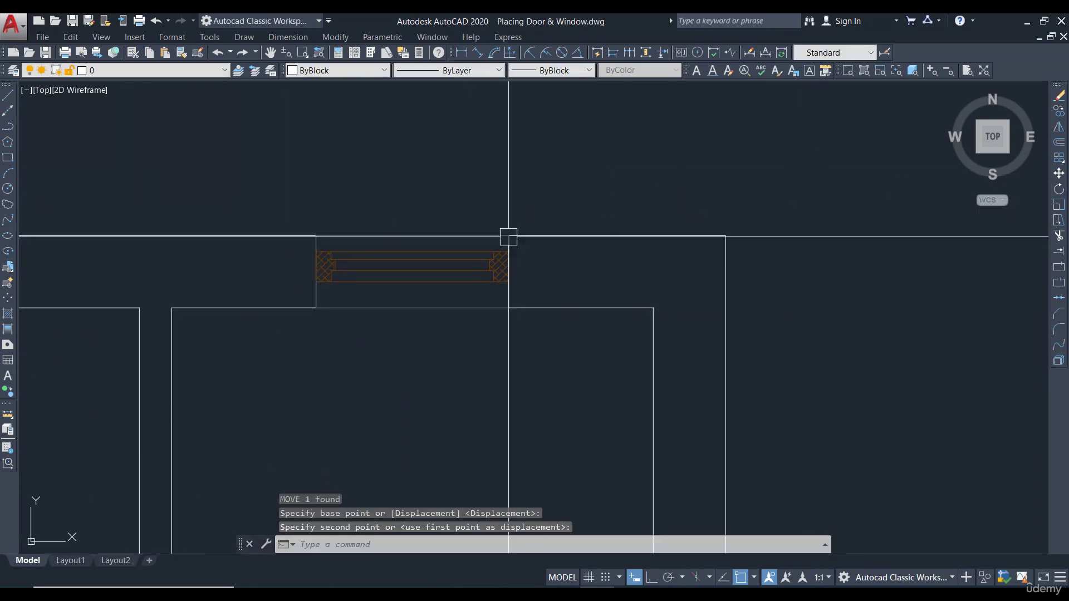
- Draw a line across the top wall from the upper-right inner corner of the adjacent D2 room
scroll(737, 304, down, 5)
scroll(579, 207, down, 3)
scroll(539, 395, up, 3)
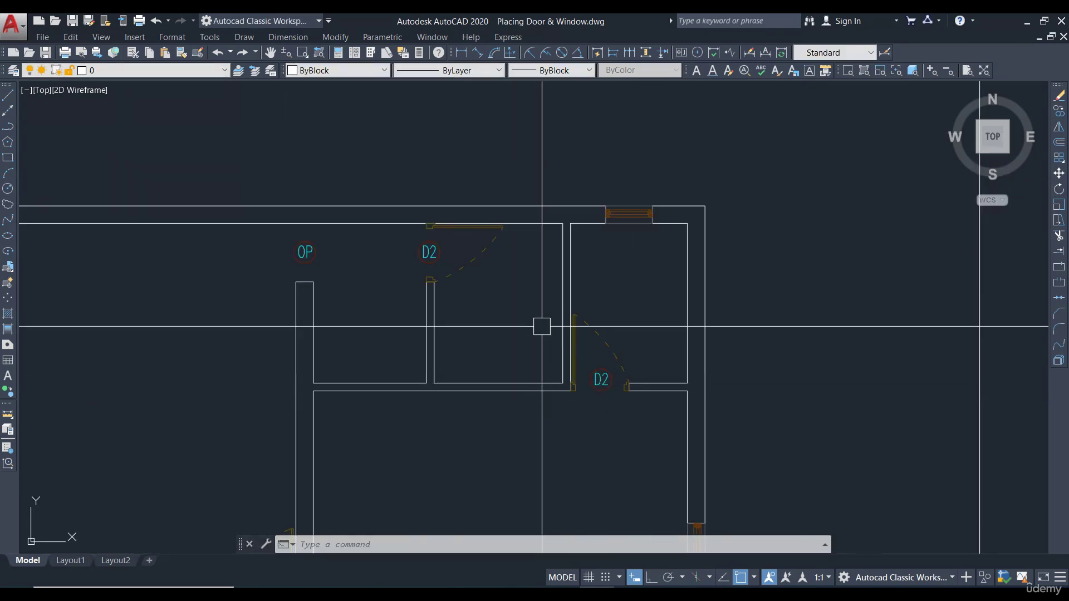
scroll(613, 234, up, 4)
middle_drag(471, 274, 536, 294)
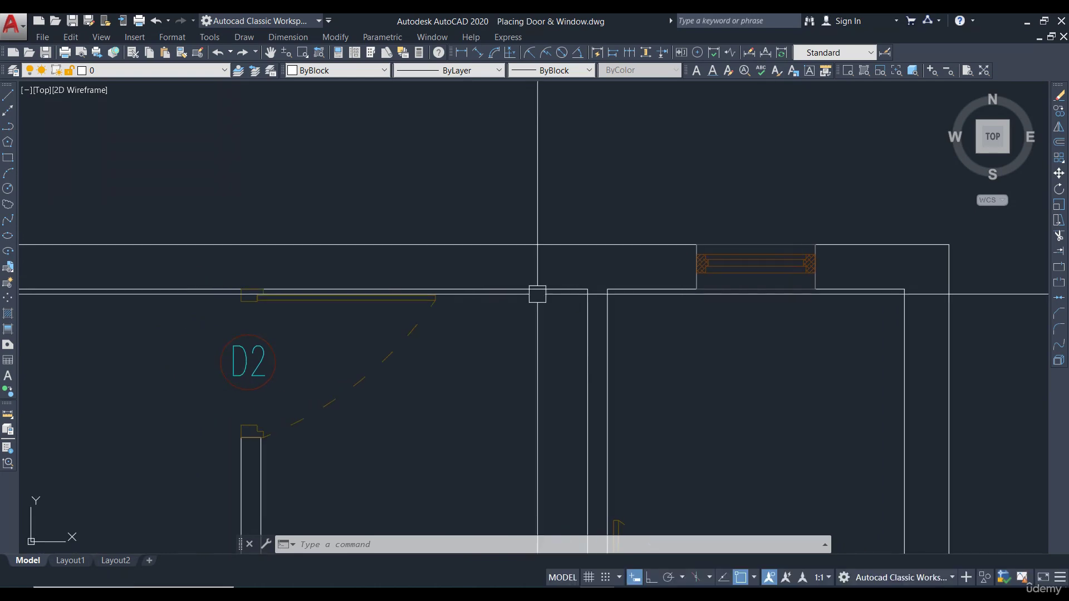
text(l)
key(Return)
click(587, 288)
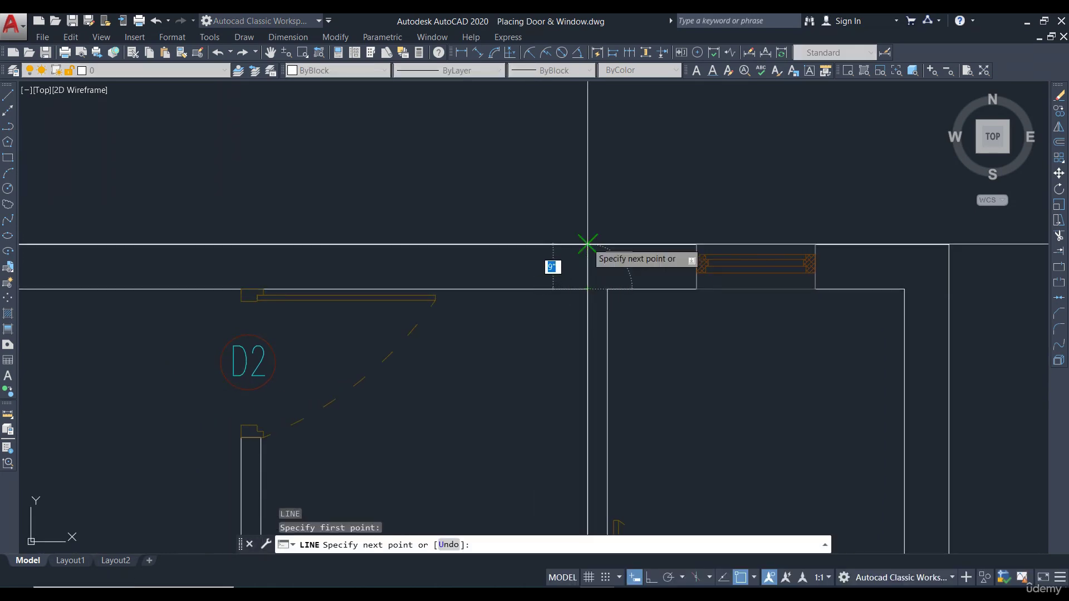
click(588, 248)
key(Escape)
scroll(604, 248, down, 3)
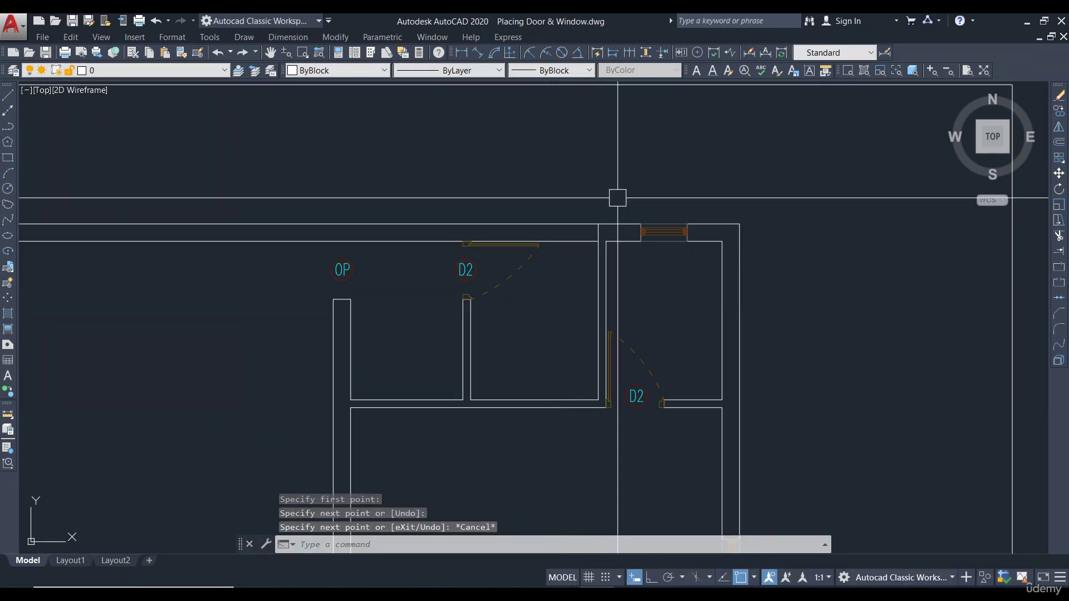
- Offset the line crossing the top wall by 24 inches toward the left, over the adjacent D2 room
text(o)
key(Return)
text(2)
key(Return)
scroll(607, 209, up, 3)
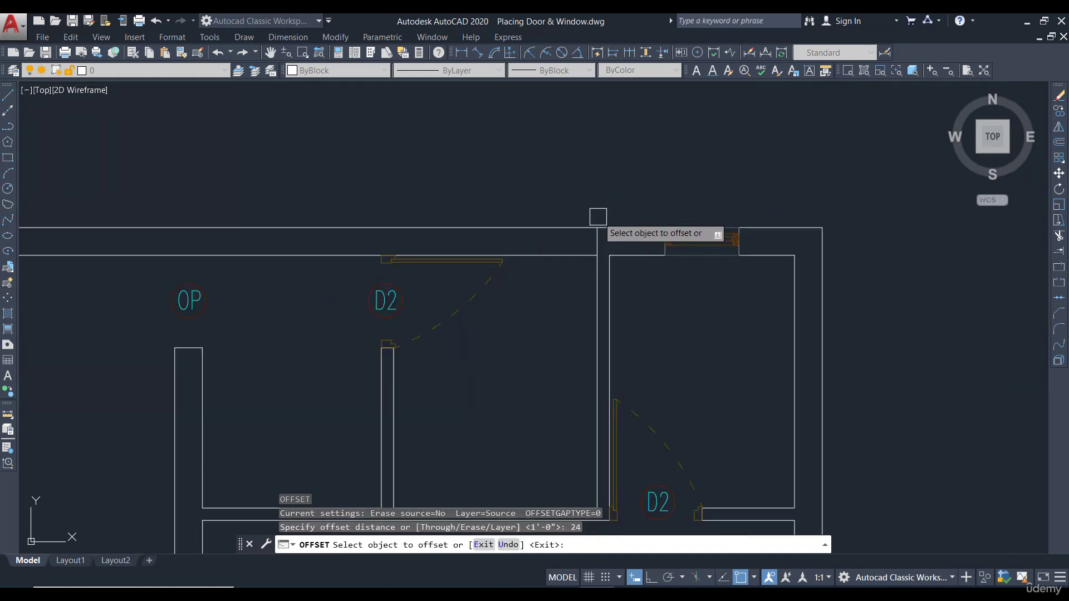
click(597, 217)
click(656, 239)
key(Escape)
- Trim the top wall lines between the offset line and the partition corner to open the gap
middle_drag(582, 183, 572, 233)
text(tr)
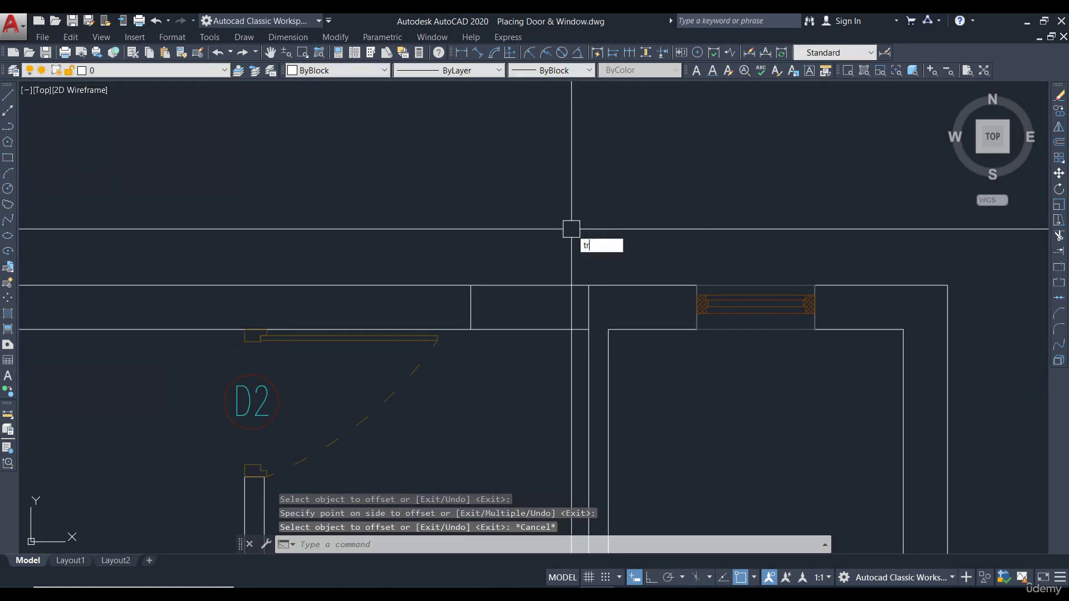
key(Return)
key(Return)
drag(543, 340, 518, 258)
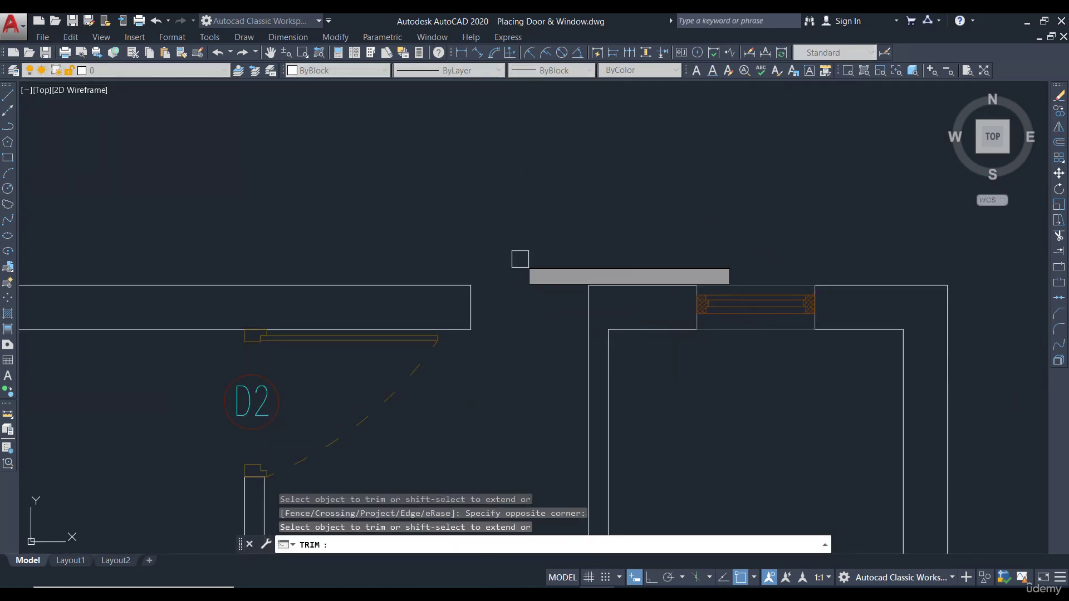
key(Escape)
- Copy the placed 2' block by its upper-right corner onto the outer right corner of the new top wall opening
click(754, 308)
click(1058, 110)
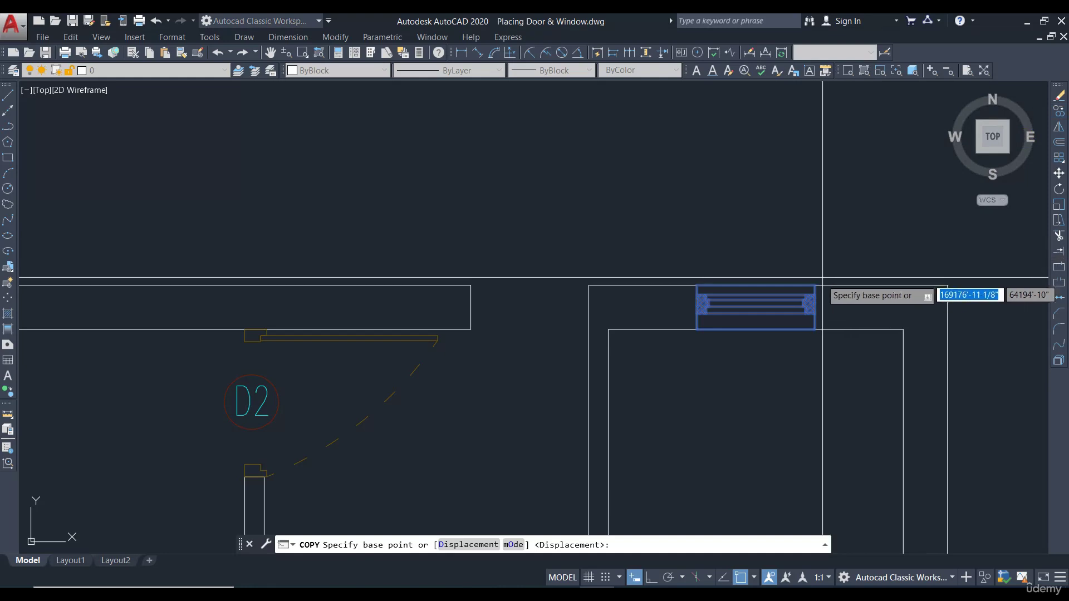
click(815, 286)
click(583, 283)
scroll(608, 210, down, 3)
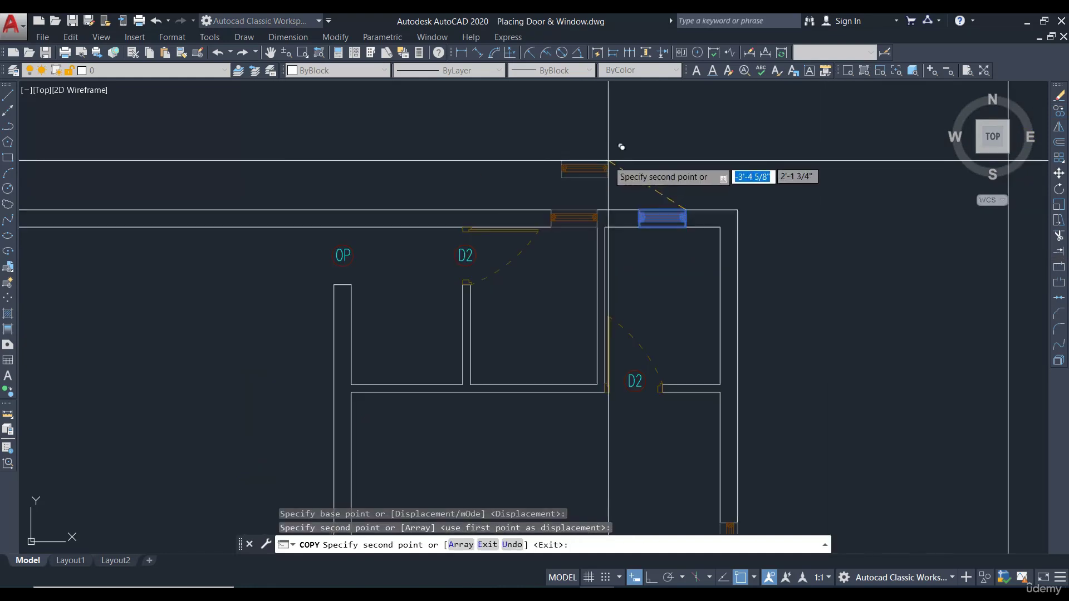
key(Escape)
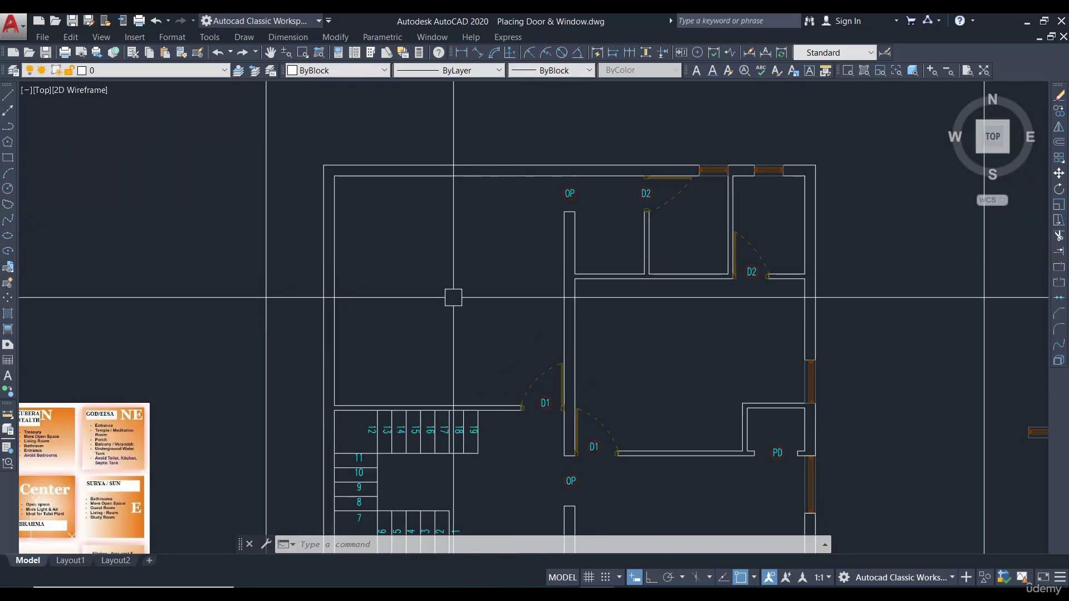
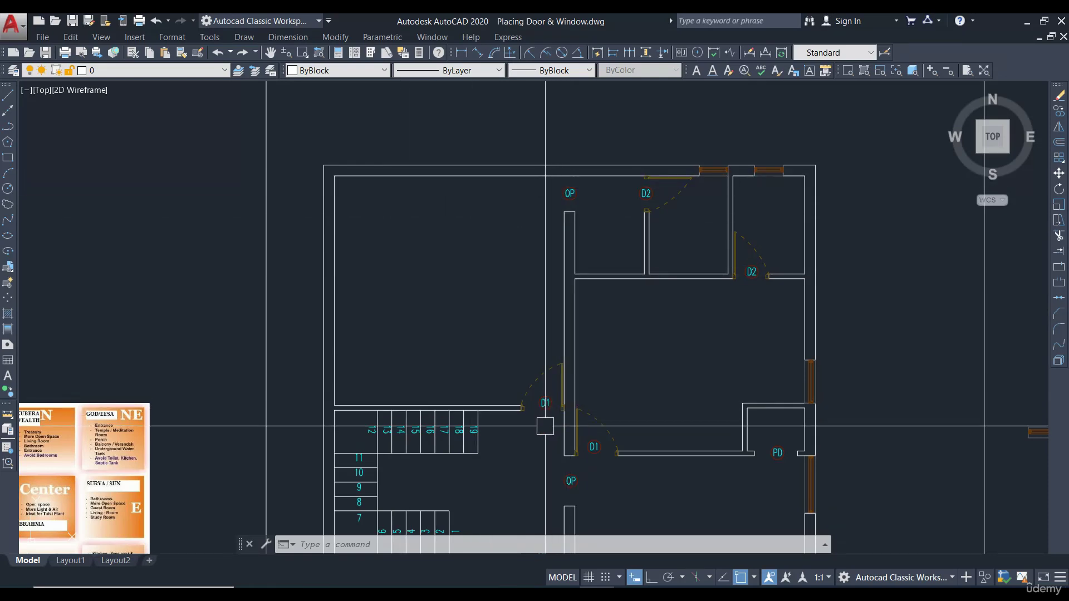
- Copy the 3' block by its upper-right corner to the free space above the ground floor plan's top wall
scroll(551, 168, down, 4)
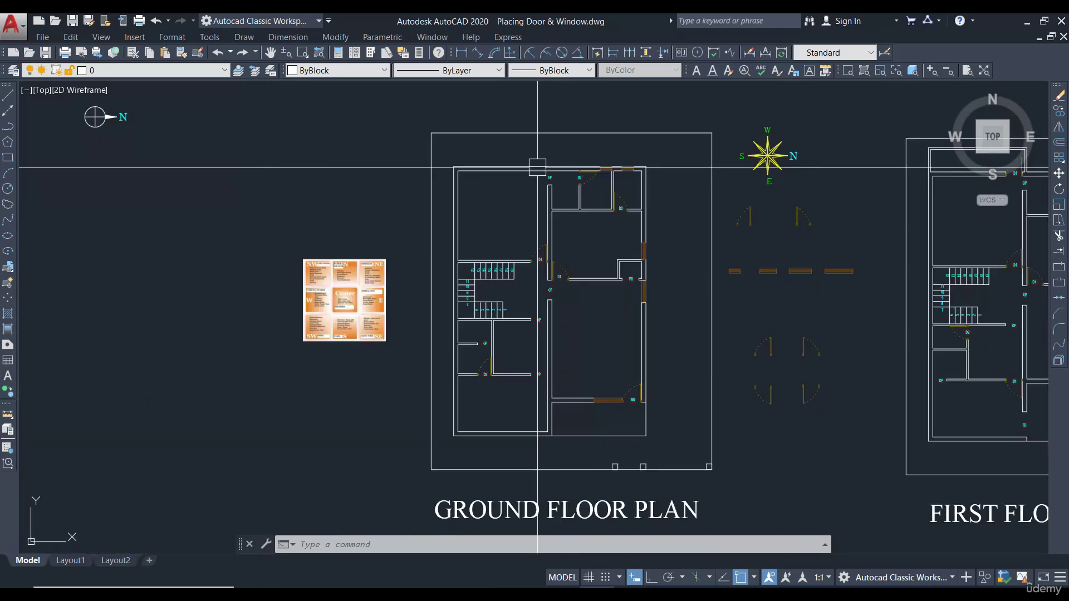
scroll(540, 172, up, 2)
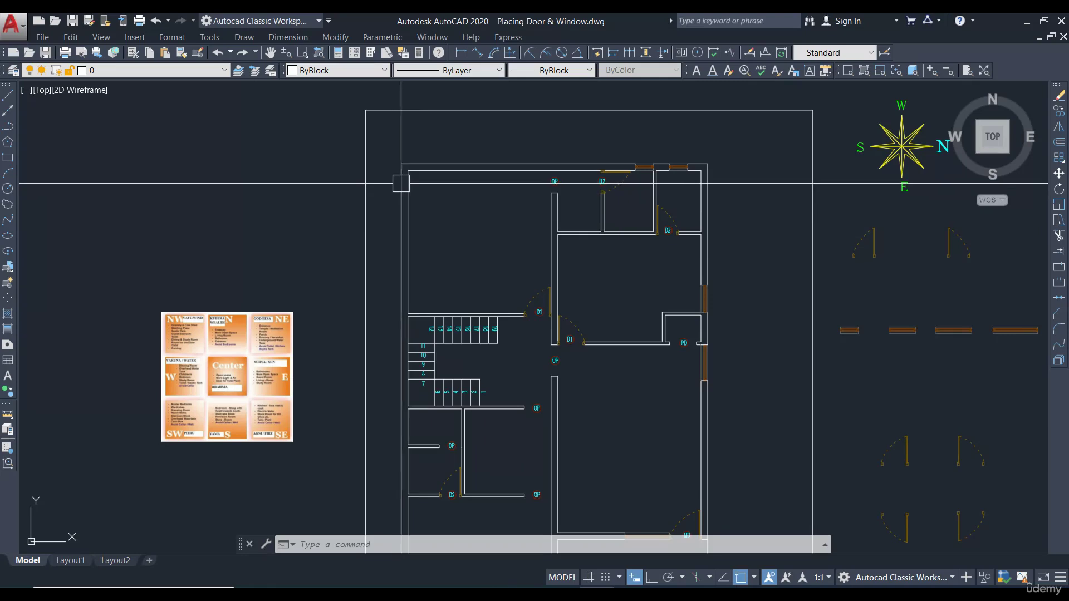
middle_drag(961, 346, 604, 262)
scroll(564, 262, up, 4)
click(479, 248)
click(583, 172)
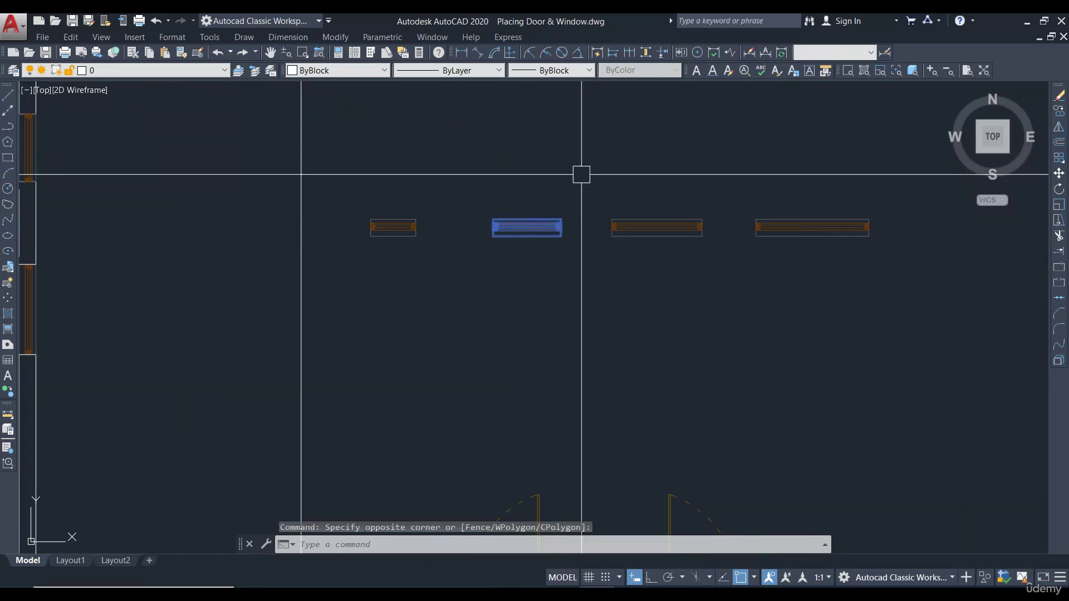
click(1061, 113)
scroll(585, 248, up, 4)
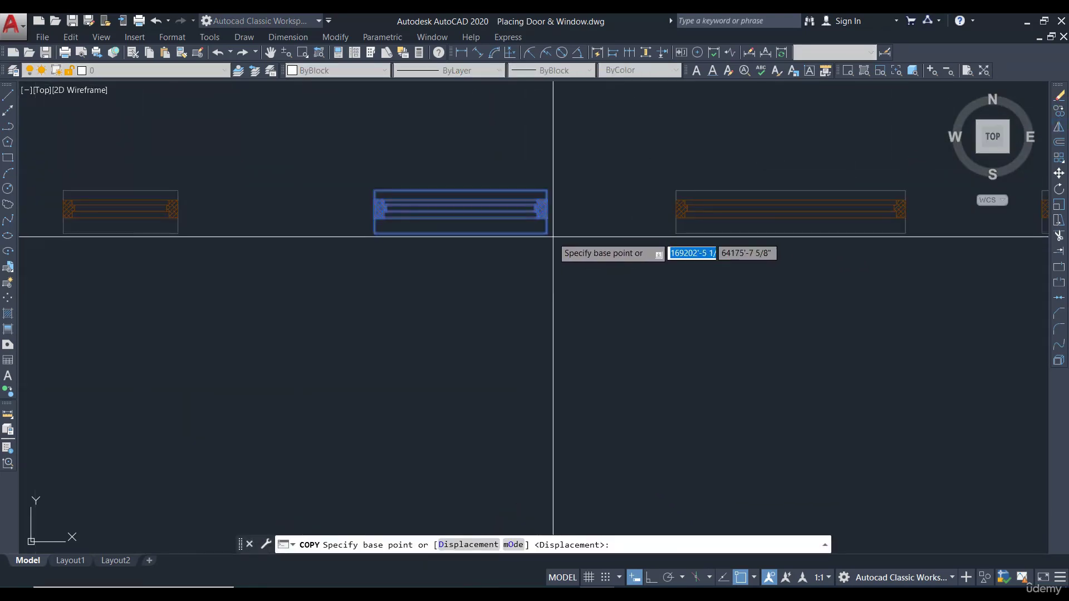
click(547, 189)
scroll(552, 189, down, 5)
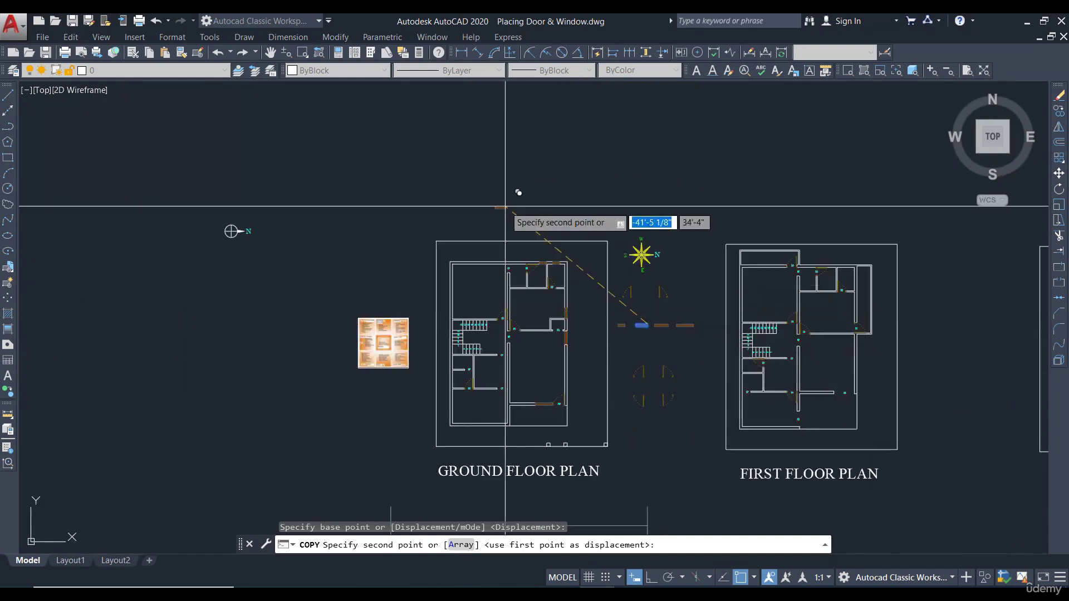
scroll(557, 228, up, 6)
click(684, 276)
key(Escape)
scroll(670, 268, down, 3)
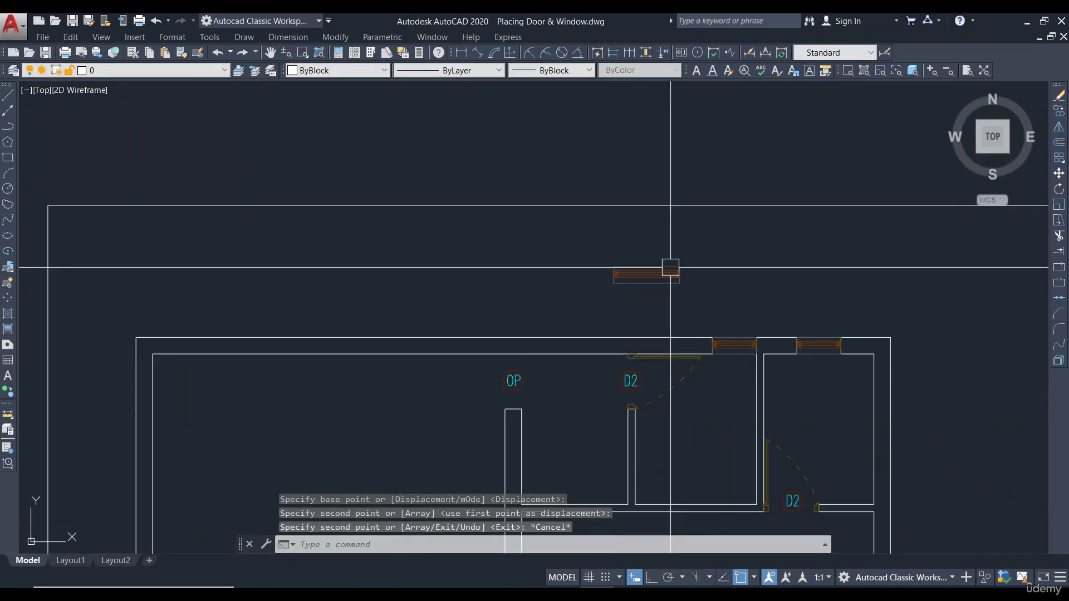
- Draw a line across the top wall, from inner to outer face, aligned with the left edge of the OP partition
middle_drag(596, 368, 651, 369)
scroll(584, 384, up, 4)
text(l)
key(Return)
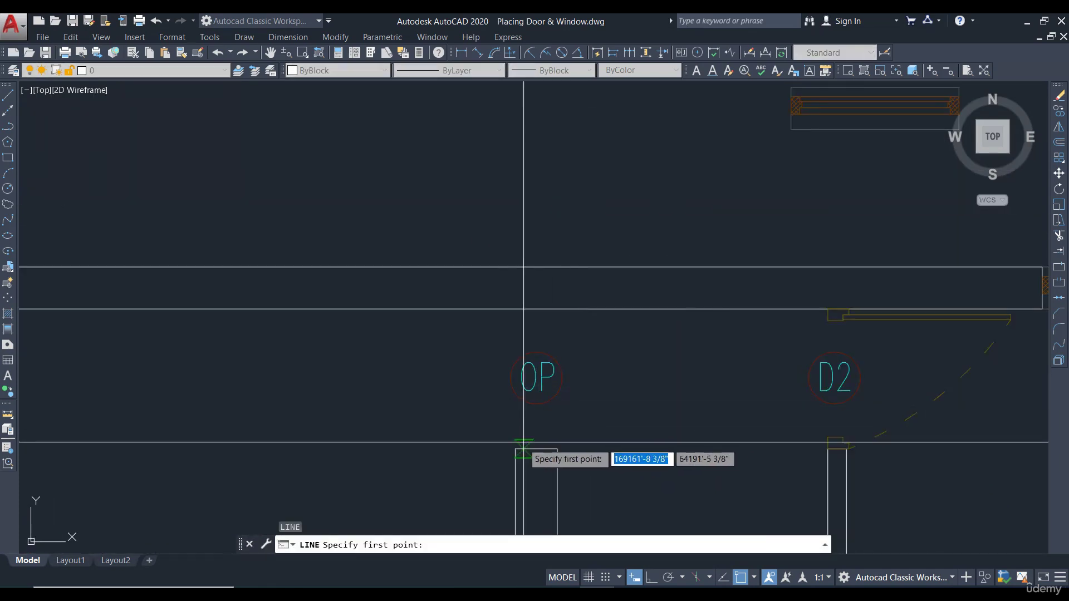
click(516, 309)
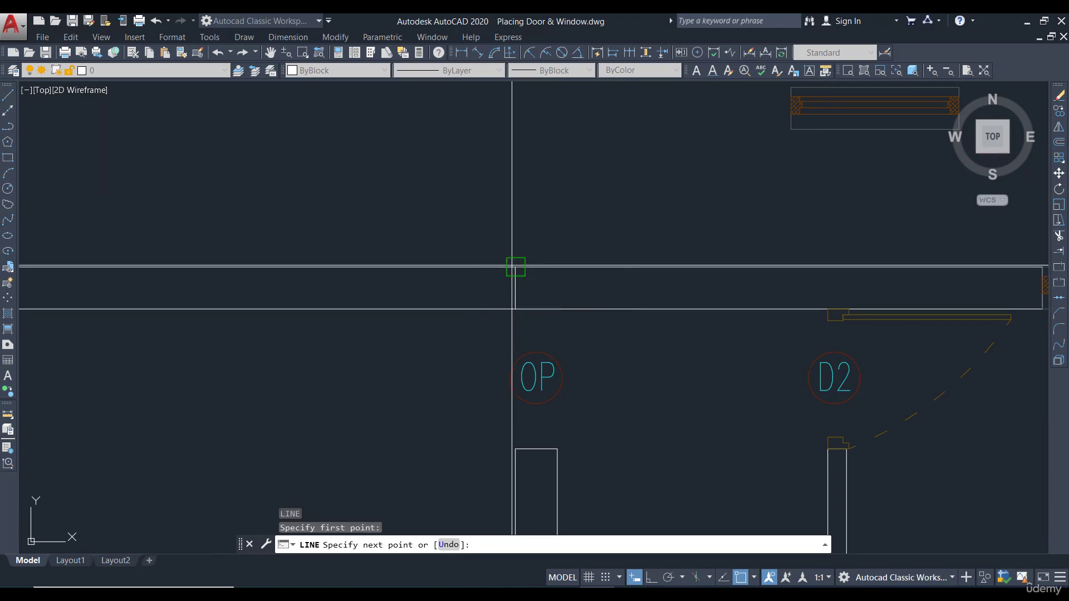
click(516, 267)
key(Escape)
- Offset the line crossing the top wall above the OP partition
scroll(580, 226, down, 4)
middle_drag(594, 241, 611, 295)
text(o)
key(Return)
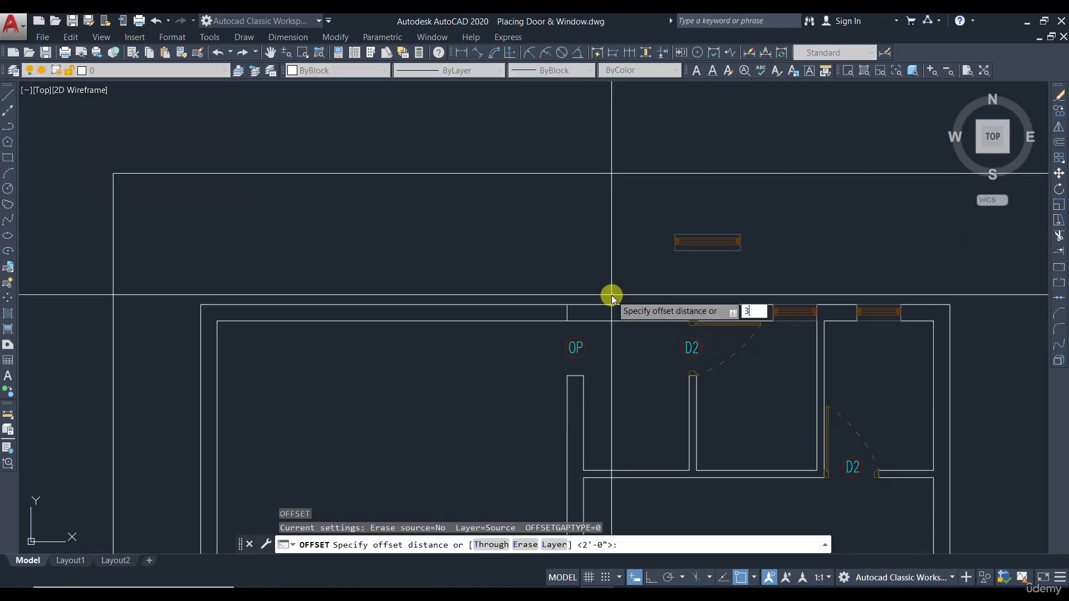
- Offset the short line across the top wall by 3' towards the west, beside the upper OP opening
text(3)
key(Return)
scroll(573, 317, up, 4)
click(592, 318)
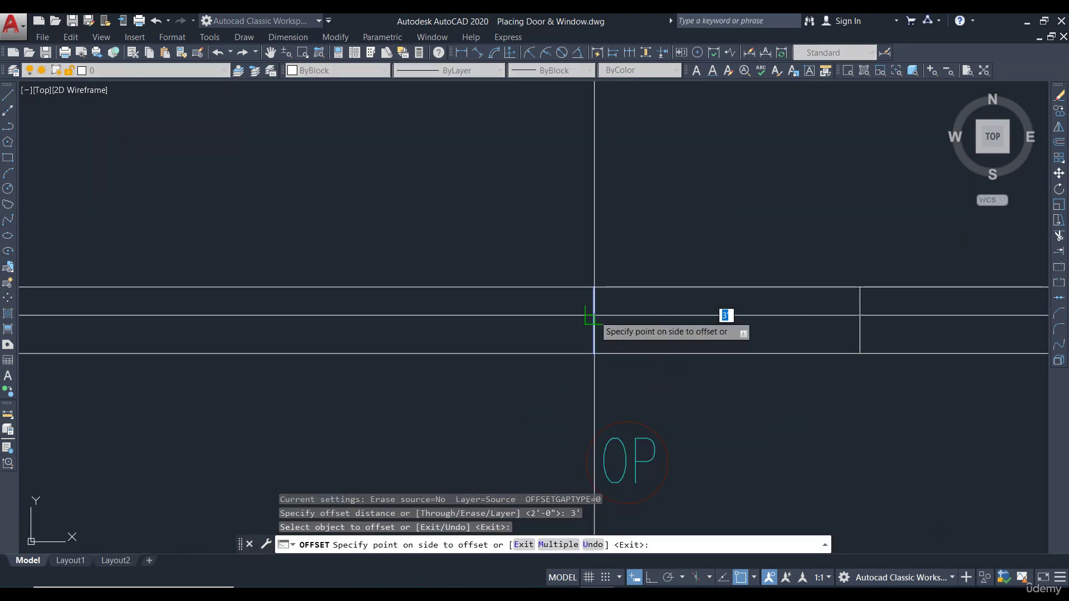
click(545, 210)
key(Escape)
- Trim the top wall lines between the two short cross lines to open a window gap
text(tr)
key(Return)
key(Return)
click(563, 231)
click(470, 394)
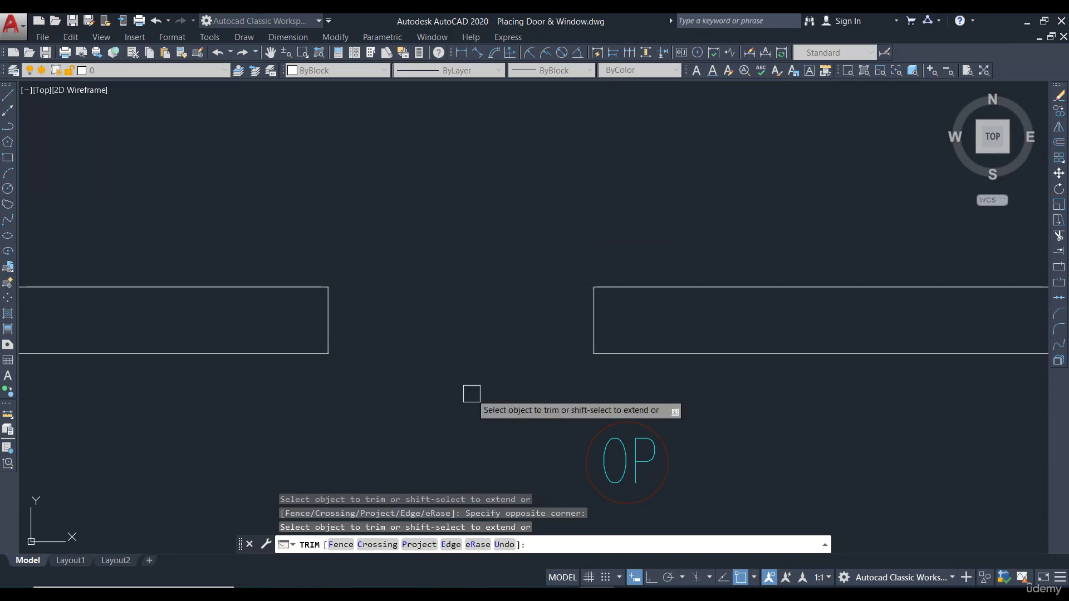
key(Escape)
- Move the loose window above the plan by its upper right corner into the new gap in the top wall
scroll(518, 334, down, 6)
text(m)
key(Return)
scroll(722, 281, up, 6)
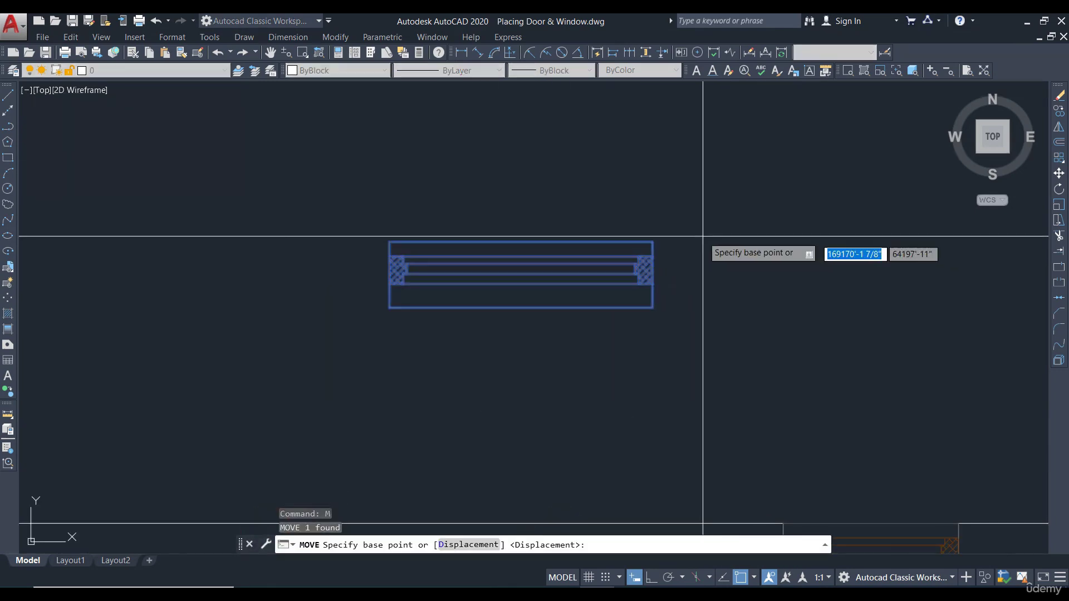
click(652, 238)
scroll(723, 229, down, 4)
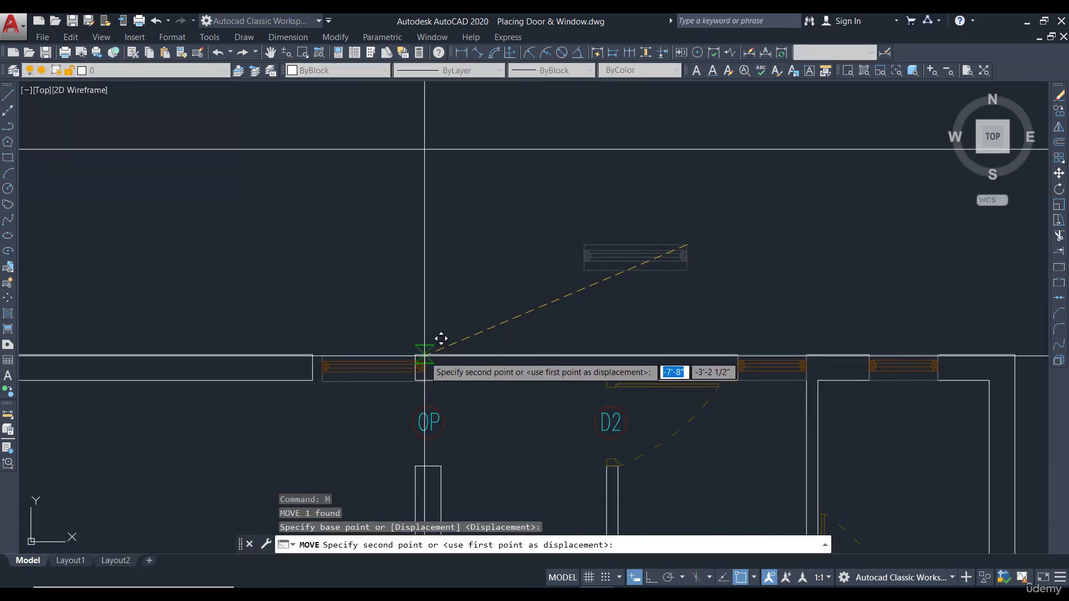
key(Escape)
scroll(557, 334, down, 5)
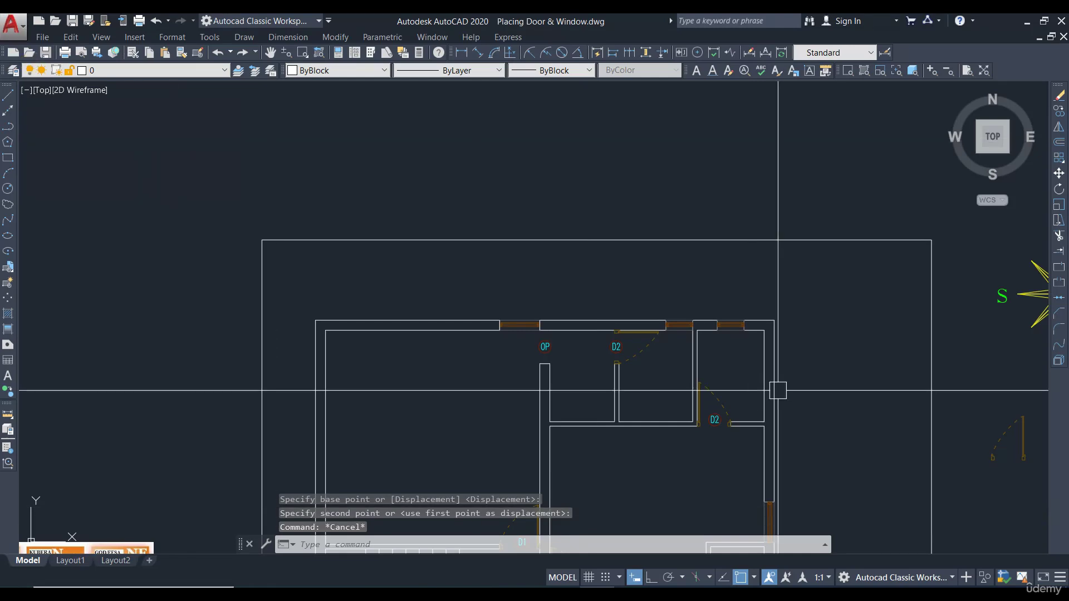
scroll(680, 251, down, 2)
scroll(351, 150, up, 8)
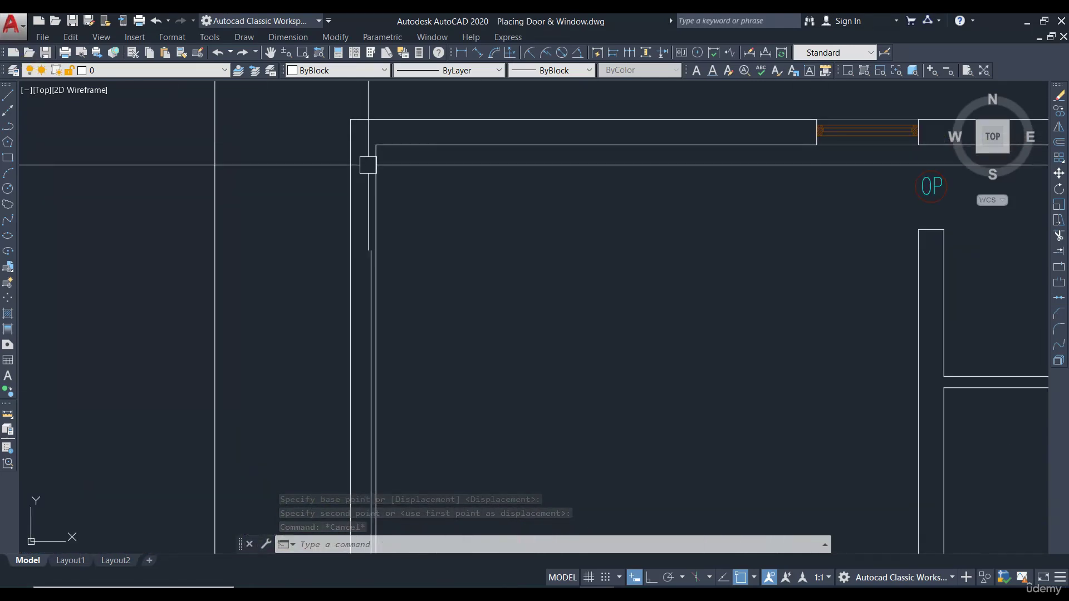
middle_drag(369, 165, 470, 207)
text(l)
key(Return)
click(463, 187)
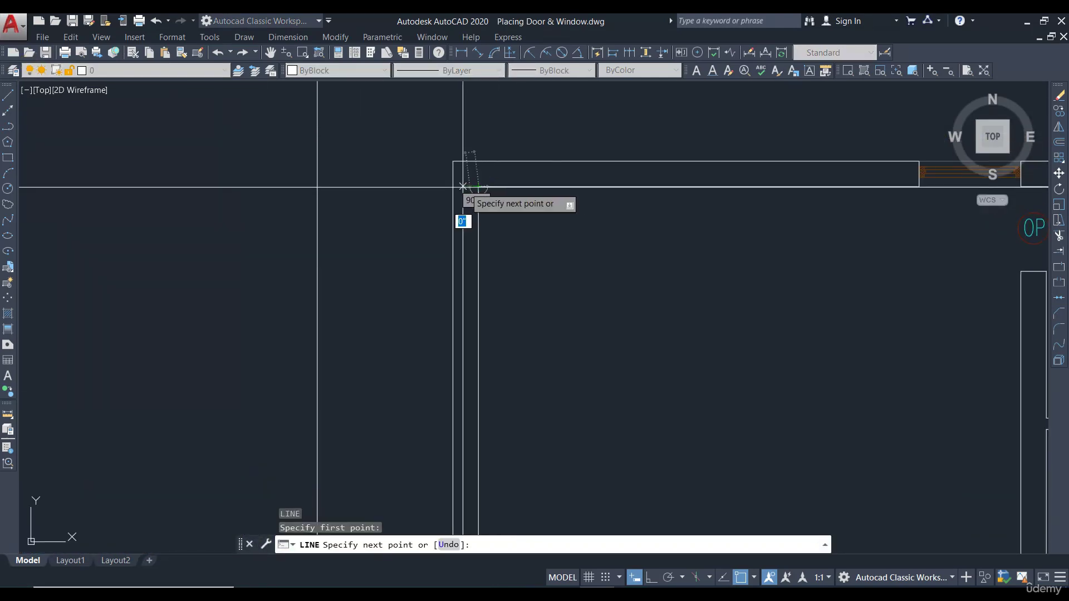
key(Escape)
- Draw a line across the west outer wall at the northwest room's upper inner corner
key(Return)
scroll(468, 195, up, 2)
click(450, 214)
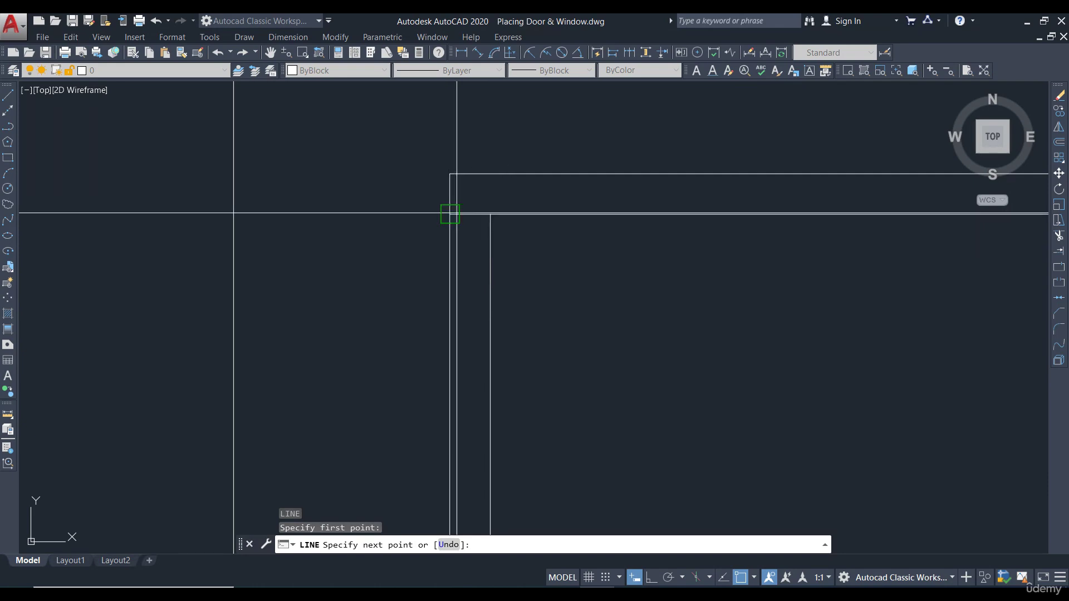
key(Escape)
- Offset the new cross line in the west wall 3' downward
scroll(608, 268, up, 2)
text(o)
key(Return)
key(Return)
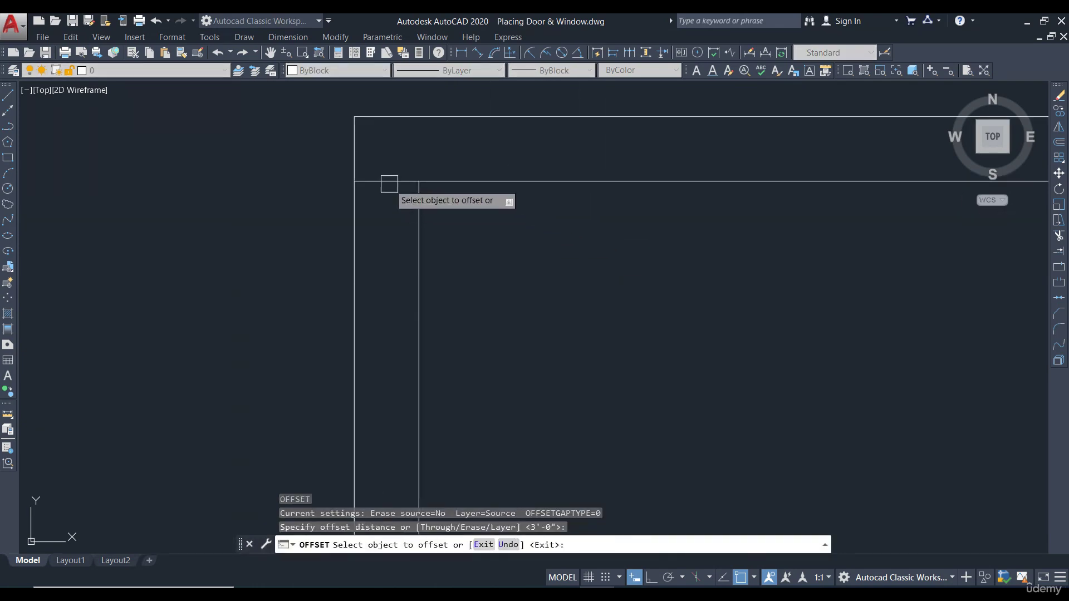
click(389, 183)
click(403, 265)
key(Escape)
- Trim the west wall lines between the two cross lines to open a window gap at the upper corner
scroll(484, 258, down, 3)
text(tr)
key(Return)
key(Return)
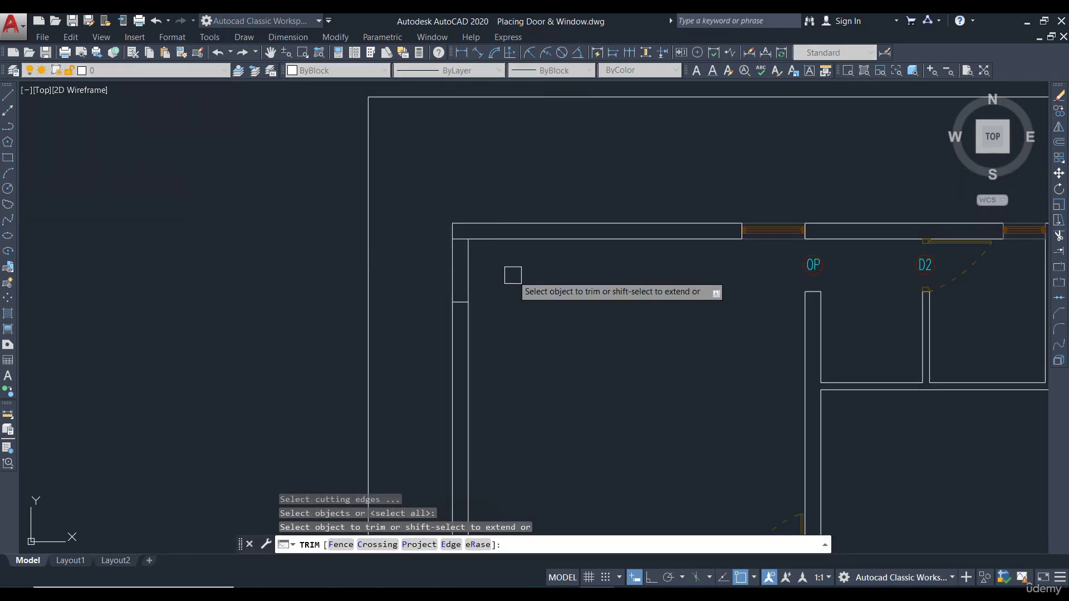
click(511, 275)
click(437, 260)
key(Escape)
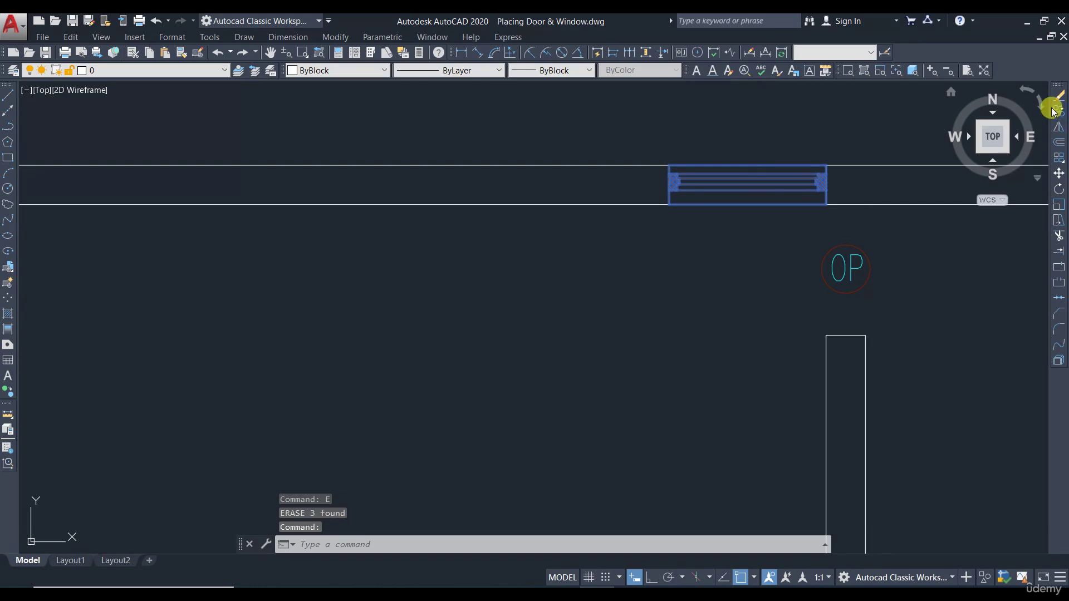
- Copy the window beside the upper OP opening into the empty area of the northwest room
click(1052, 112)
click(740, 230)
scroll(746, 223, down, 3)
scroll(513, 269, up, 2)
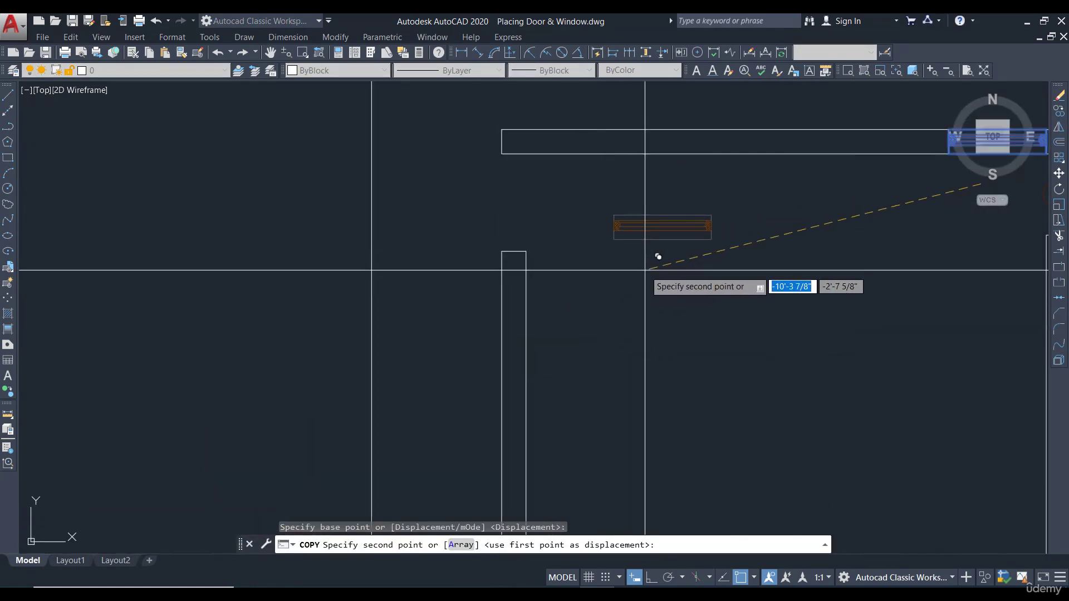
click(645, 270)
key(Escape)
- Rotate the copied window to vertical about its upper right corner, with ortho on
click(690, 270)
click(660, 224)
click(1059, 190)
scroll(754, 209, up, 4)
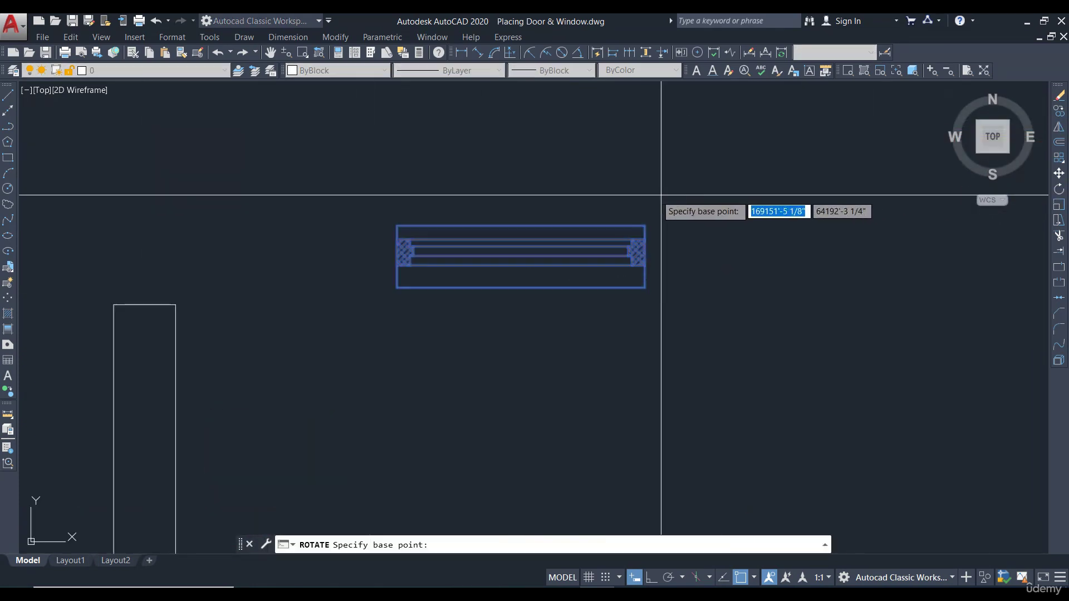
click(645, 225)
scroll(645, 225, down, 3)
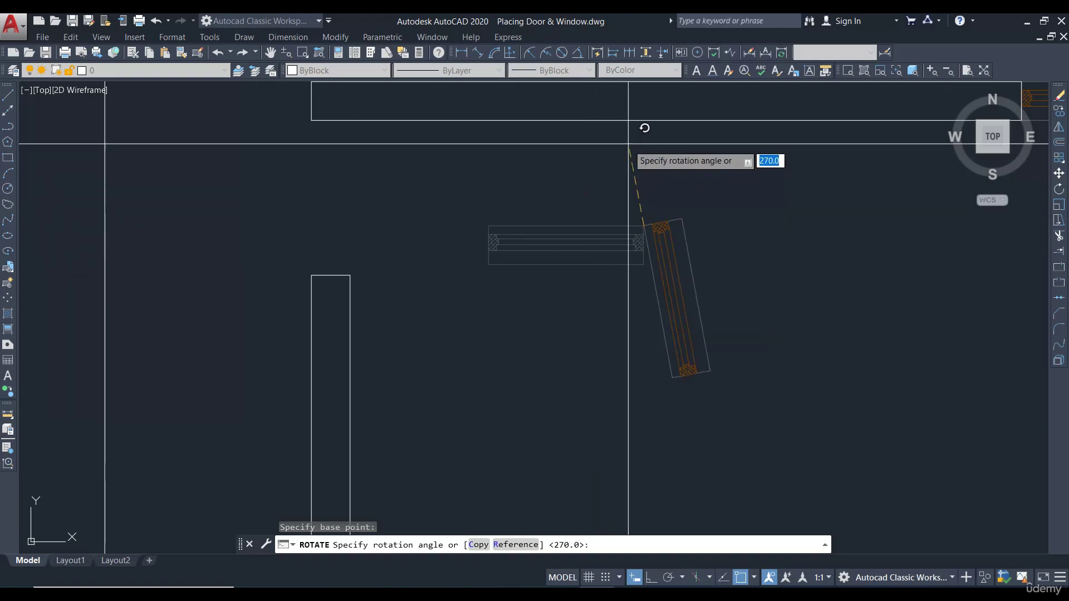
key(F8)
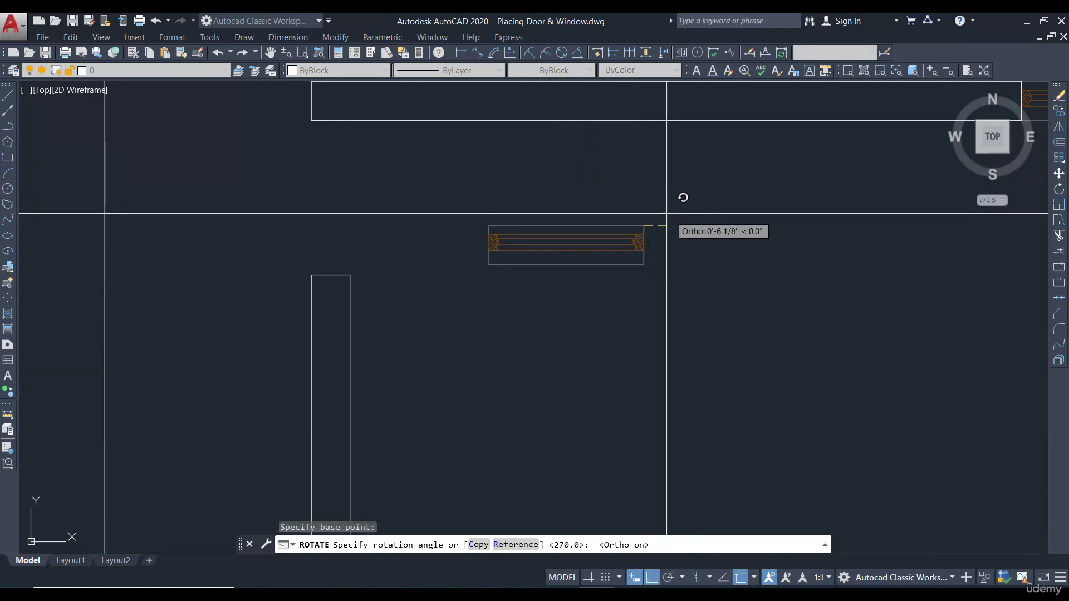
click(625, 162)
- Move the vertical window by its upper left corner into the gap at the top of the west wall
click(733, 265)
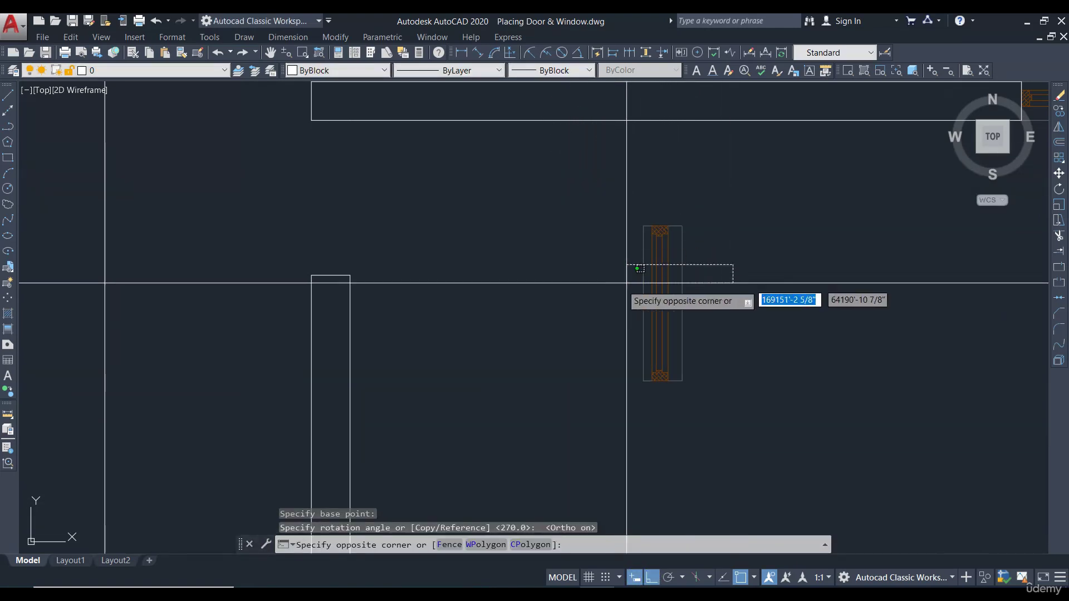
click(627, 282)
text(m)
key(Return)
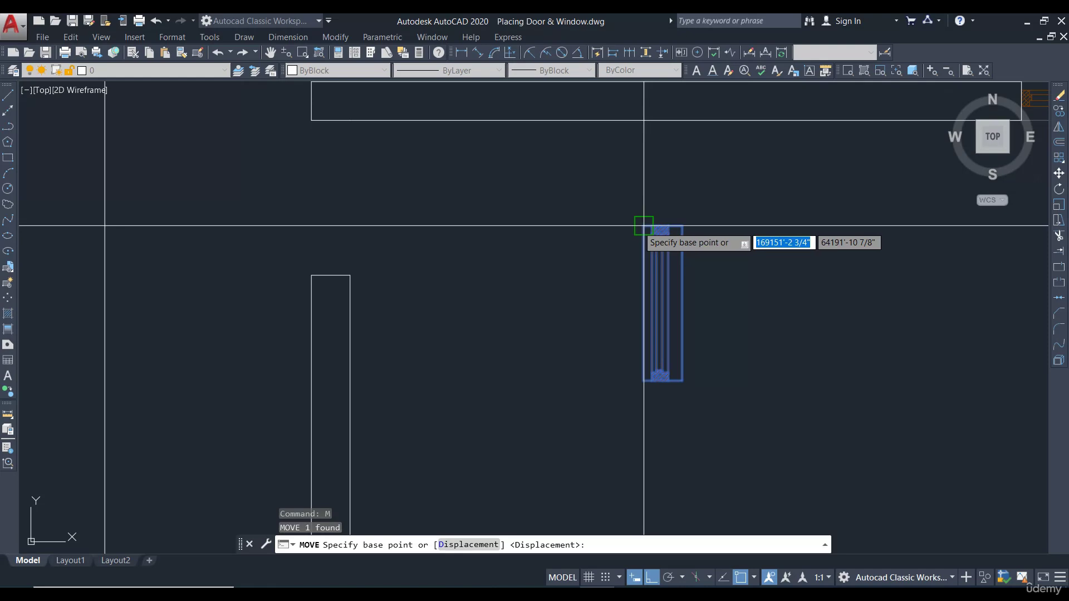
click(644, 226)
click(311, 120)
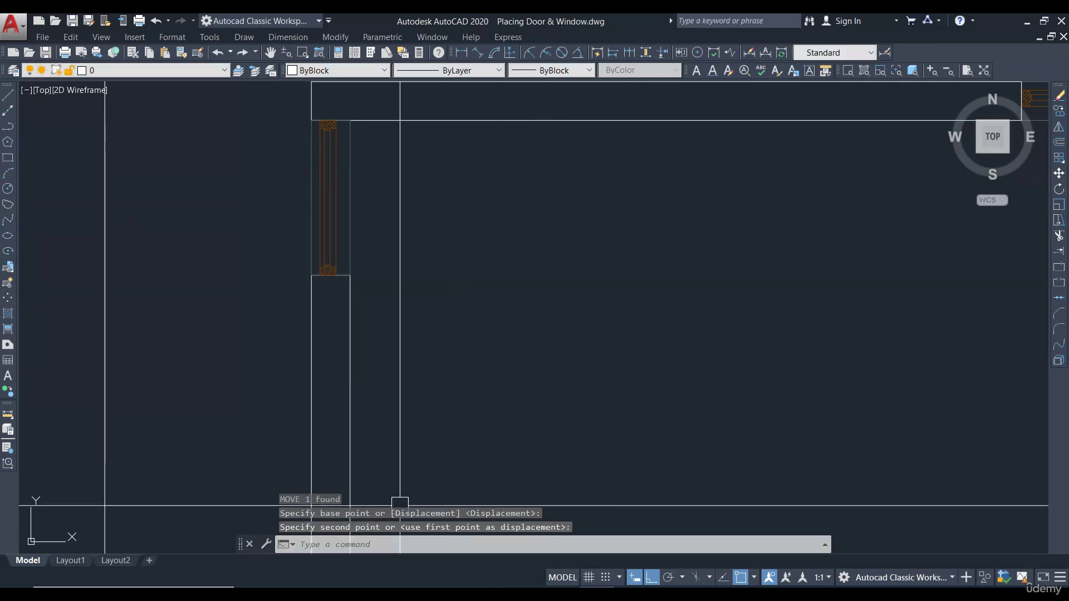
- Draw a line across the west outer wall at the northwest room's lower inner corner, above the staircase
scroll(246, 115, up, 2)
scroll(444, 100, down, 5)
middle_drag(444, 251, 453, 294)
scroll(423, 179, up, 3)
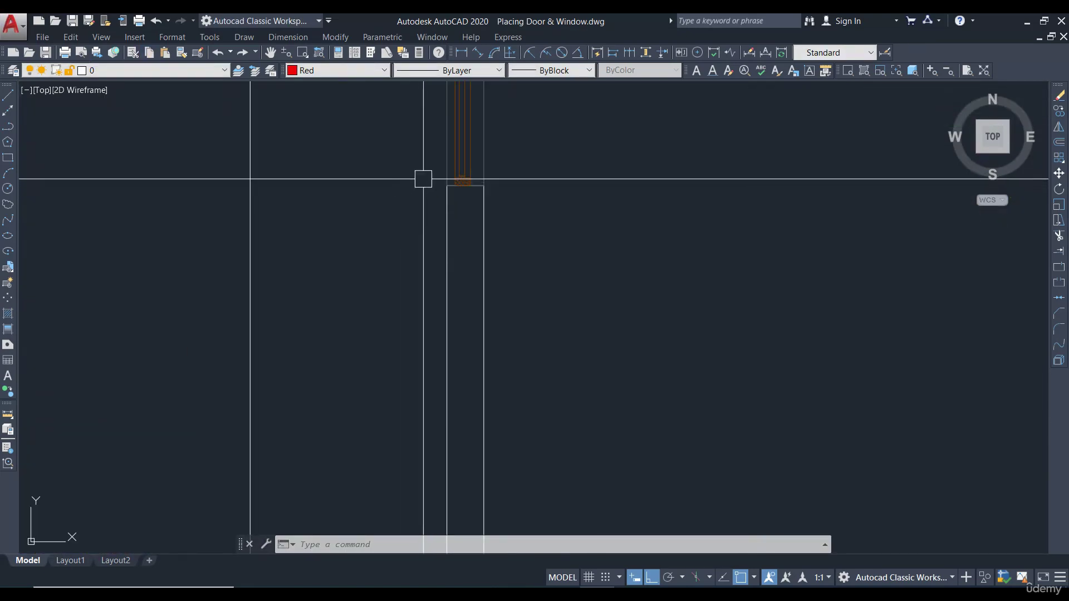
scroll(439, 163, down, 3)
scroll(444, 380, up, 2)
middle_drag(532, 425, 539, 343)
text(l)
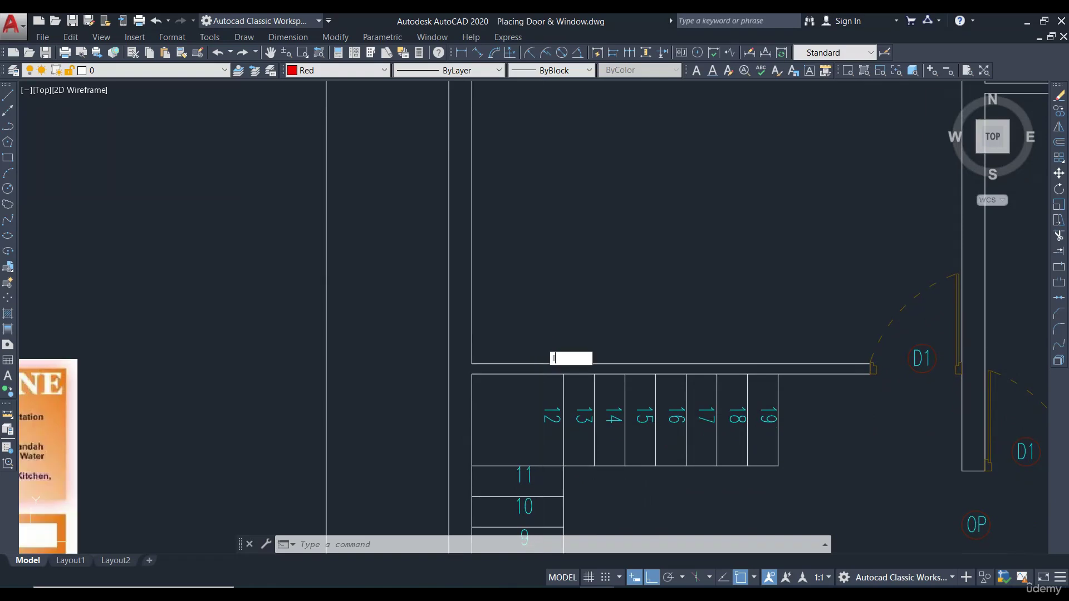
key(Return)
scroll(504, 358, up, 4)
click(424, 372)
click(365, 372)
key(Escape)
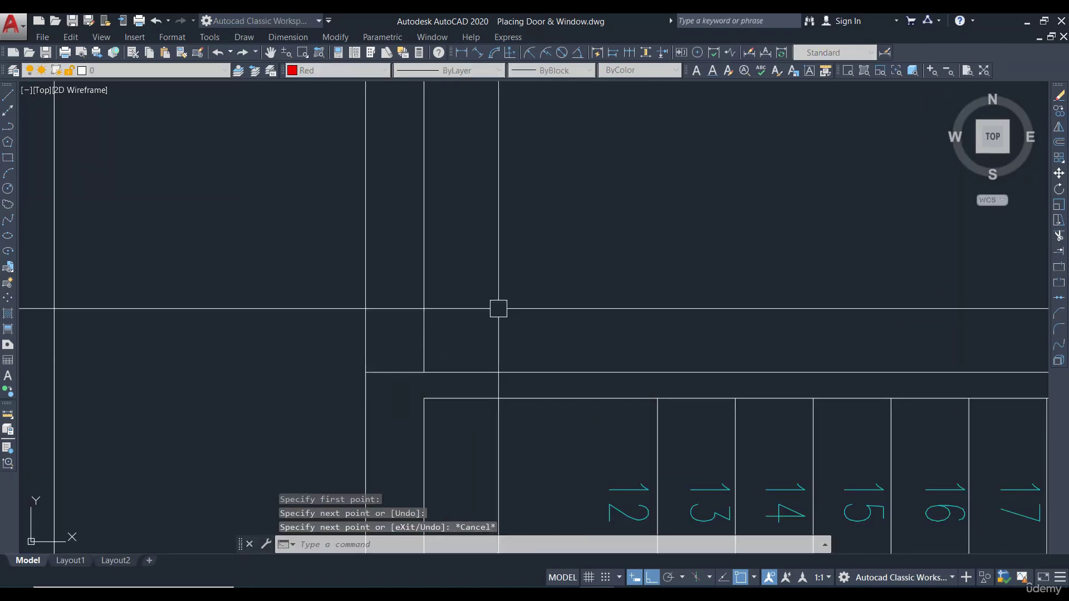
- Offset the cross line above the staircase 3' upward within the west wall
text(o)
key(Return)
key(Return)
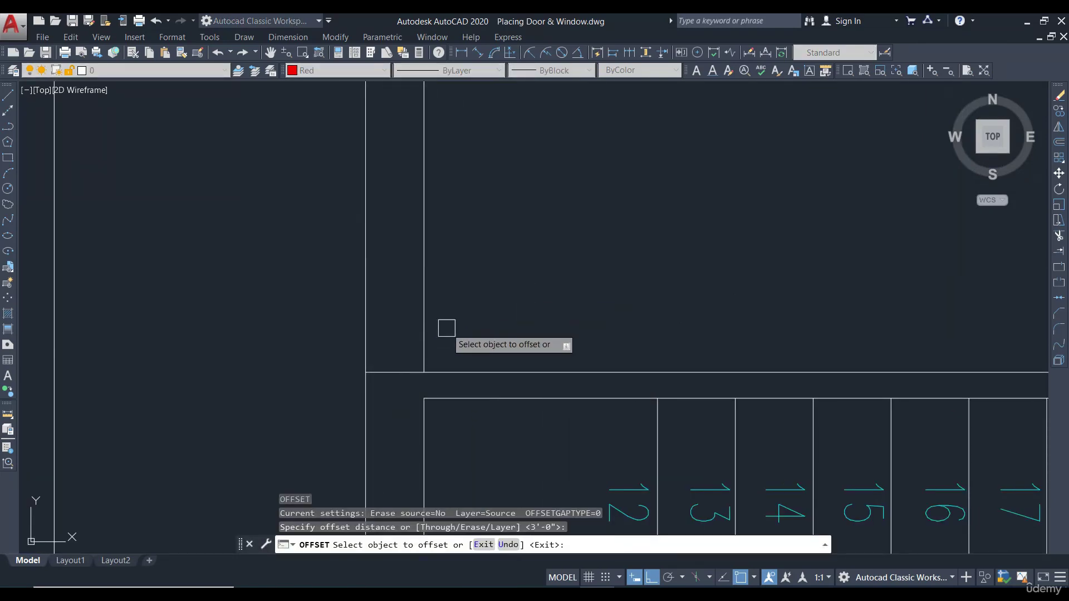
click(382, 372)
click(399, 195)
key(Escape)
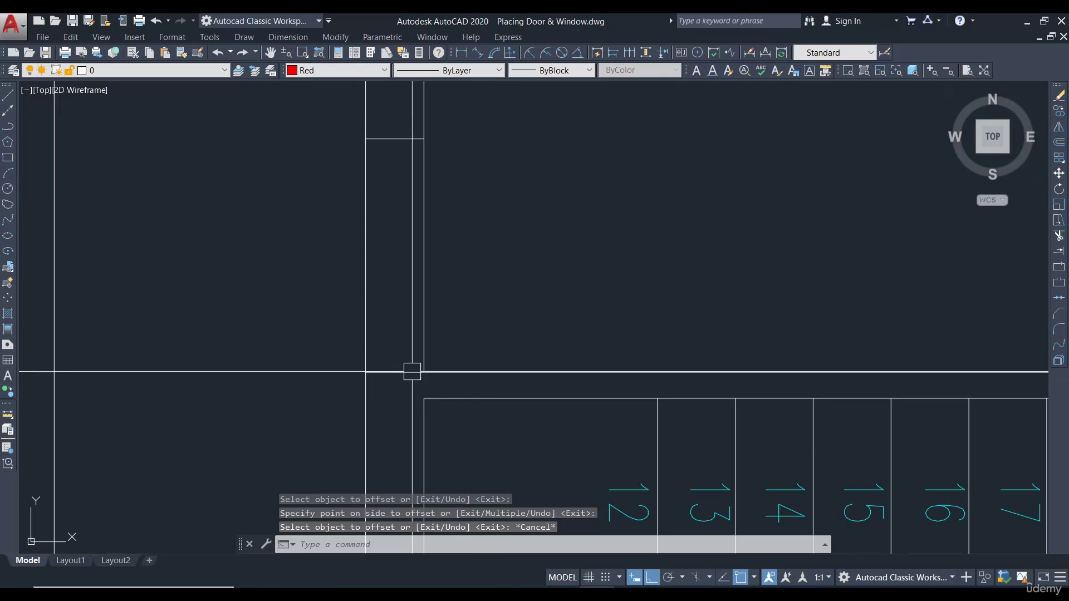
- Trim the west wall lines between the two lower cross lines to open a second window gap
scroll(476, 285, down, 2)
text(tr)
key(Return)
key(Return)
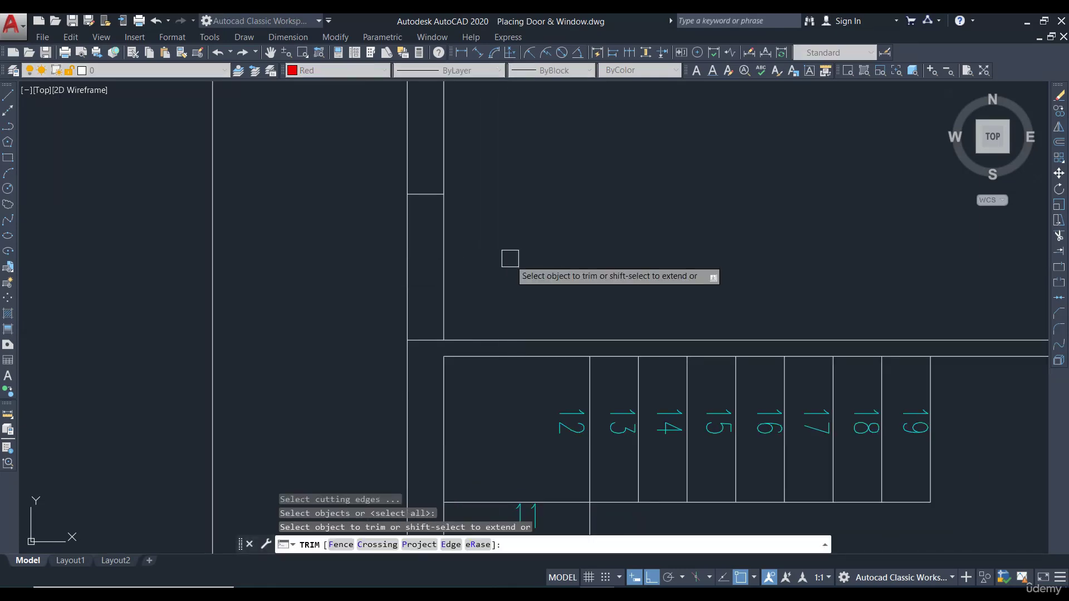
click(508, 255)
click(370, 282)
scroll(370, 281, down, 5)
key(Escape)
- Copy the vertical window straight down the west wall into the lower gap above the staircase
scroll(474, 228, up, 4)
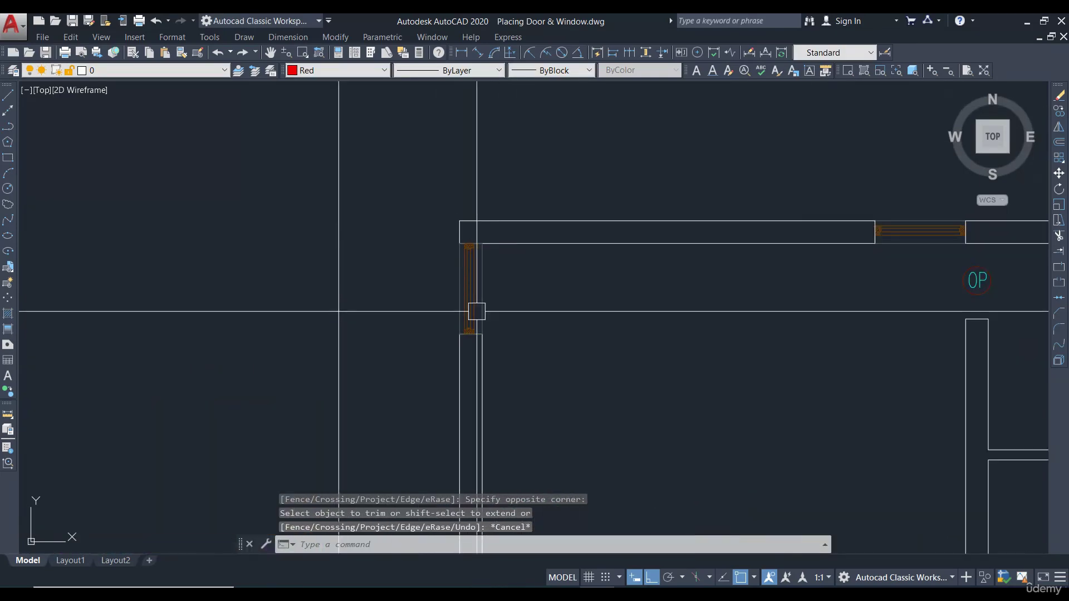
click(471, 287)
click(1060, 111)
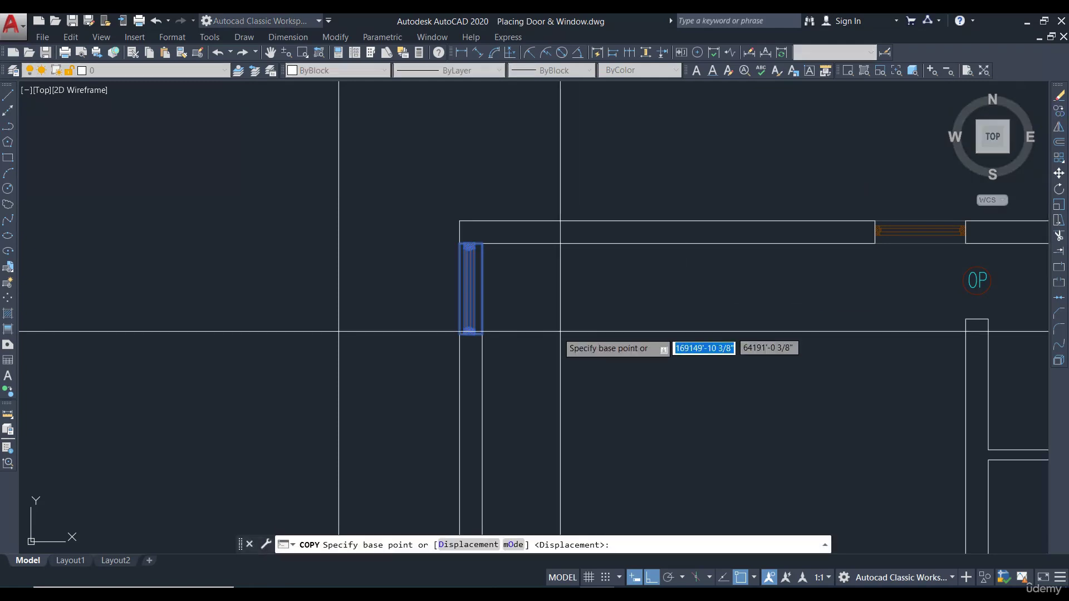
click(470, 332)
middle_drag(540, 467, 538, 243)
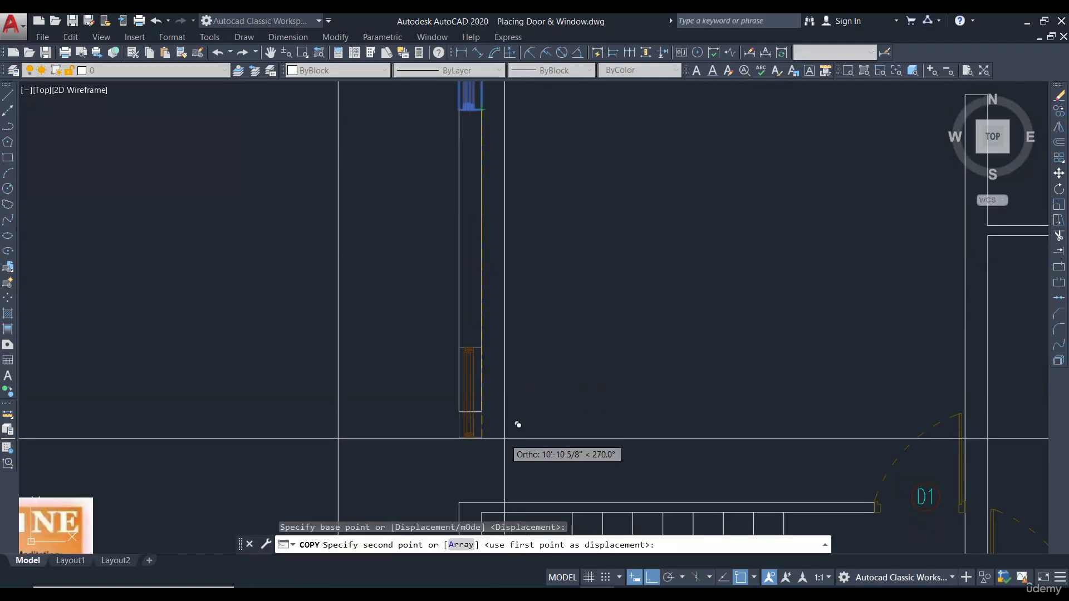
middle_drag(480, 473, 488, 347)
scroll(488, 347, up, 4)
key(Escape)
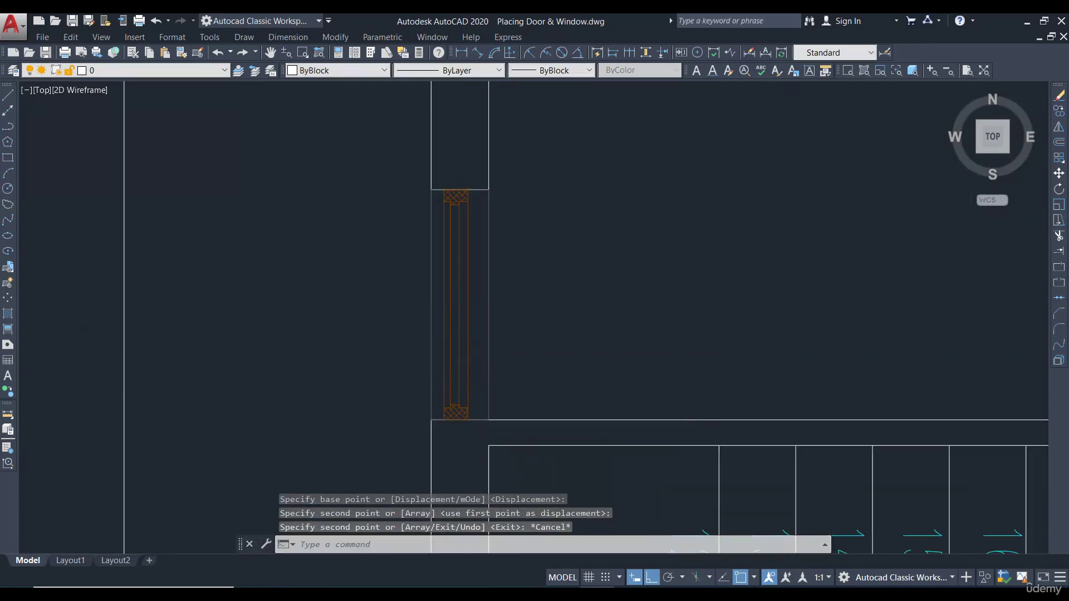
- Measure the inner length of the west wall beside the staircase with a linear dimension, without placing it
scroll(549, 232, down, 6)
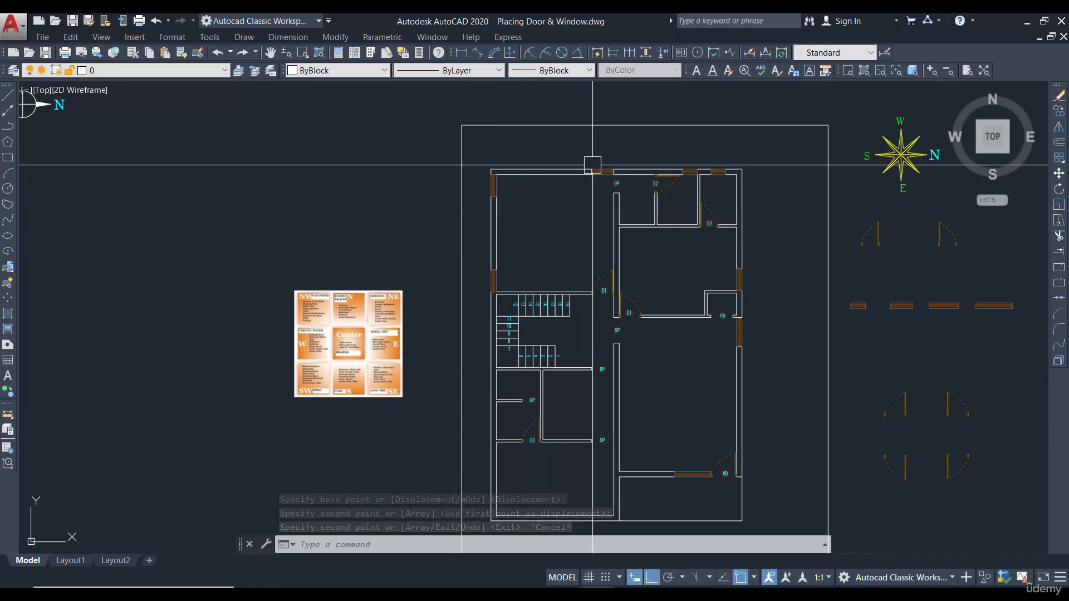
scroll(507, 312, up, 4)
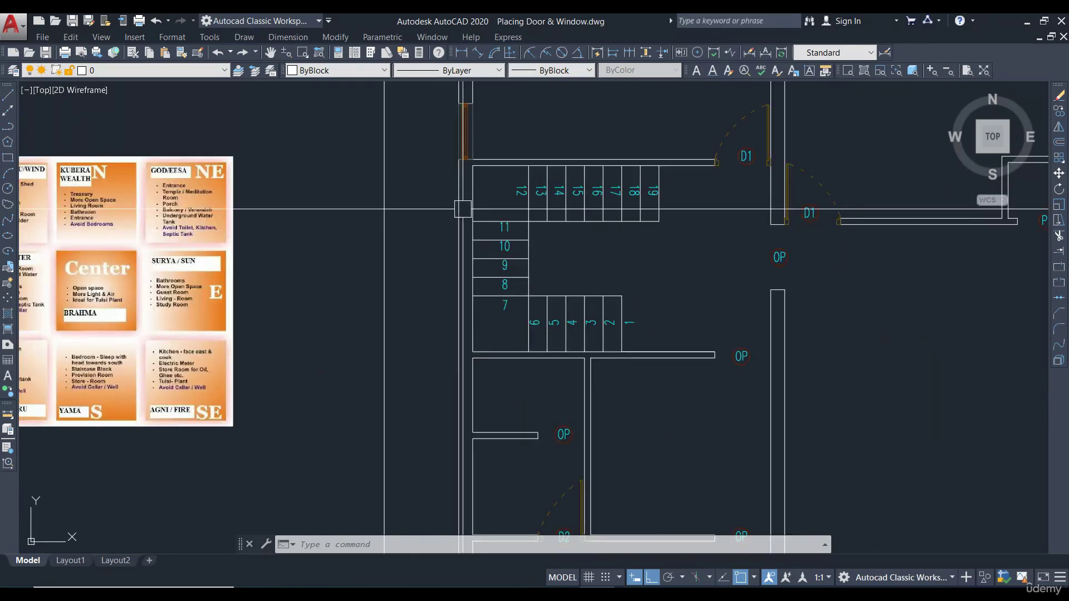
scroll(470, 219, down, 3)
scroll(476, 246, up, 1)
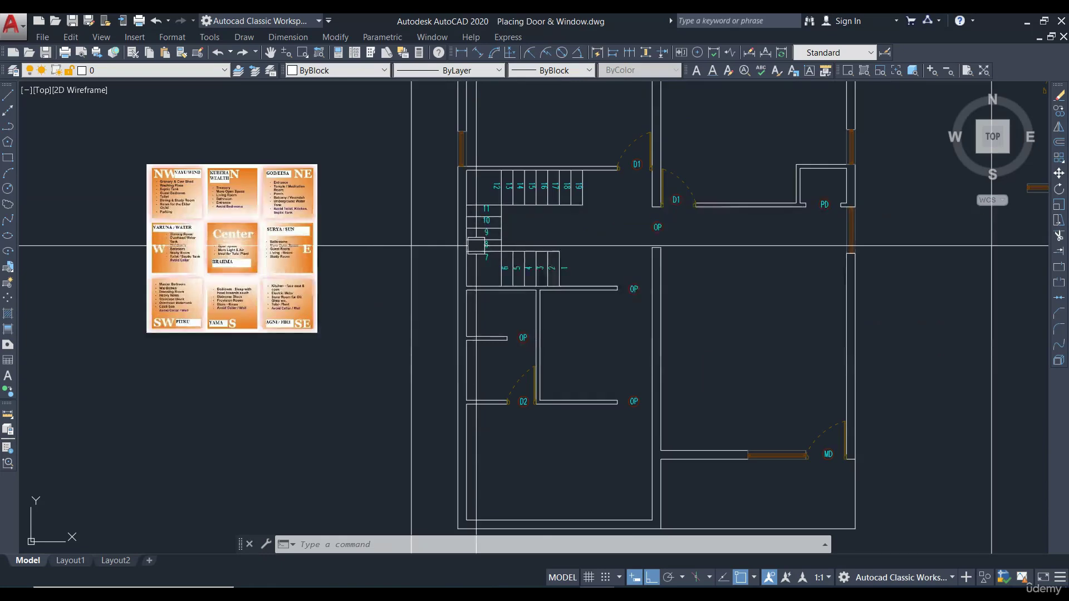
scroll(467, 192, up, 4)
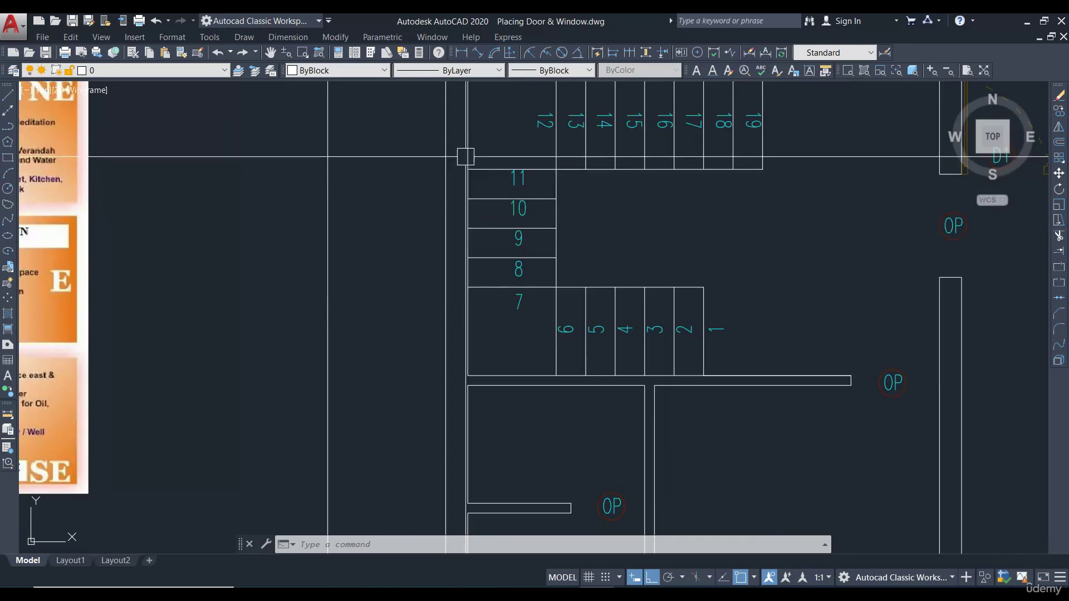
scroll(466, 209, down, 2)
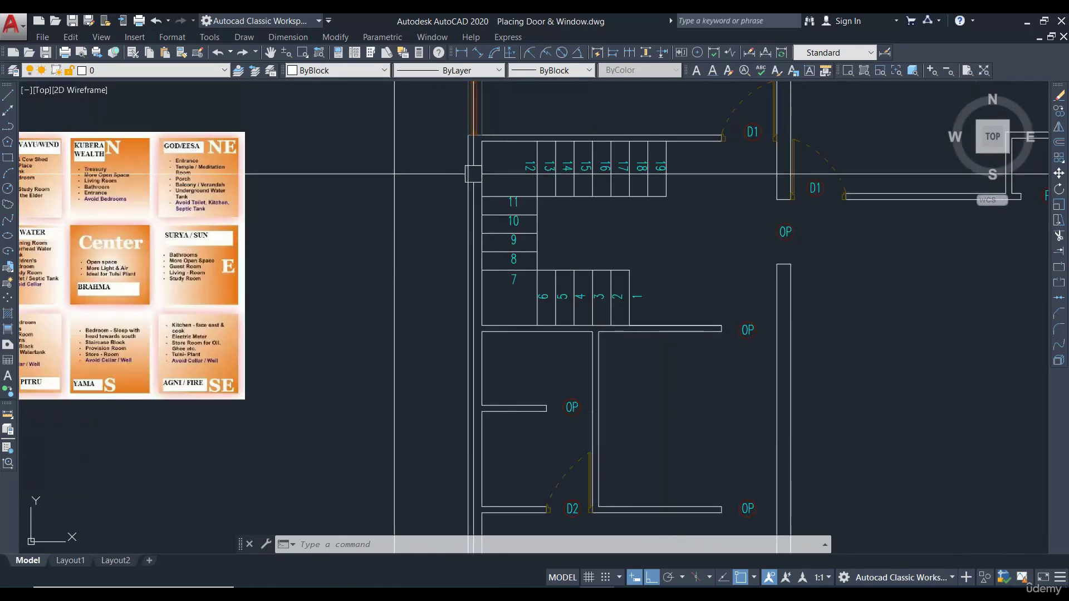
click(460, 52)
click(482, 141)
scroll(482, 326, up, 2)
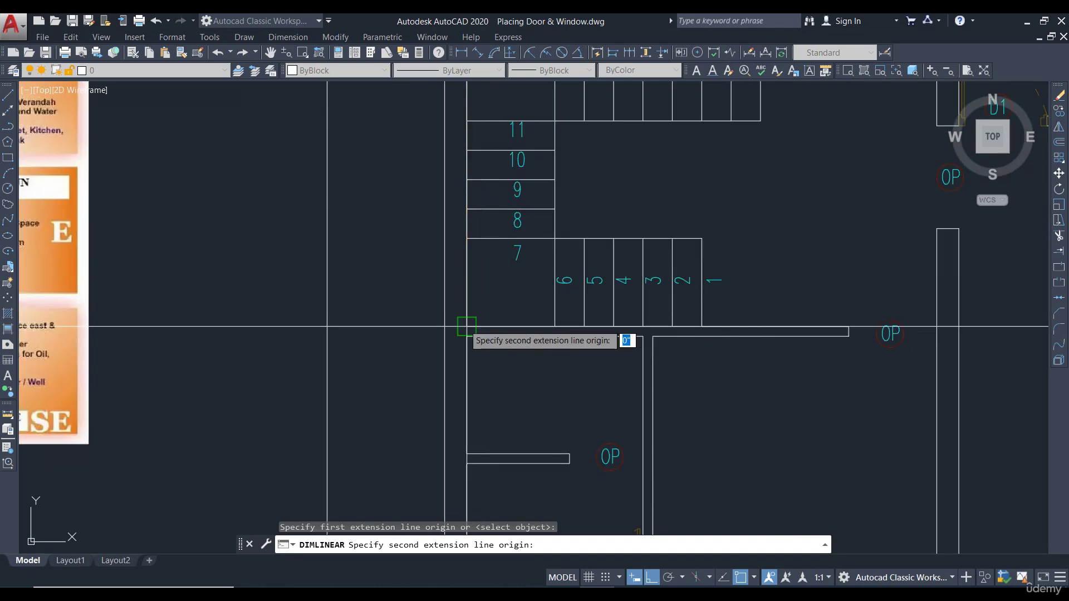
click(467, 326)
scroll(467, 299, down, 2)
key(Escape)
scroll(829, 264, down, 1)
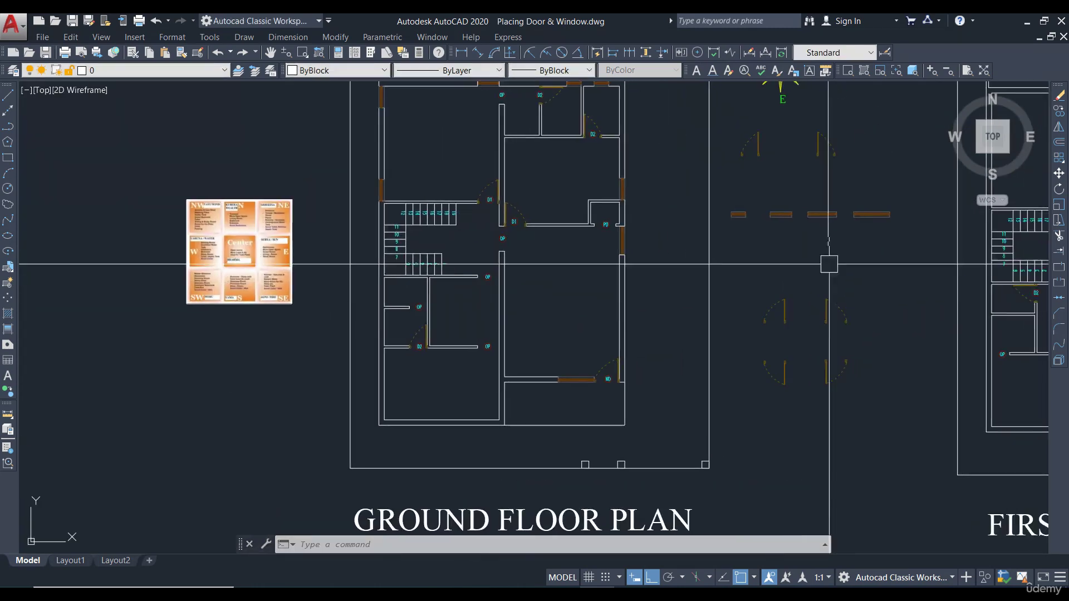
- Copy the third window block from the row beside the ground floor plan into the open space of the staircase
scroll(829, 264, up, 3)
click(829, 239)
click(1052, 114)
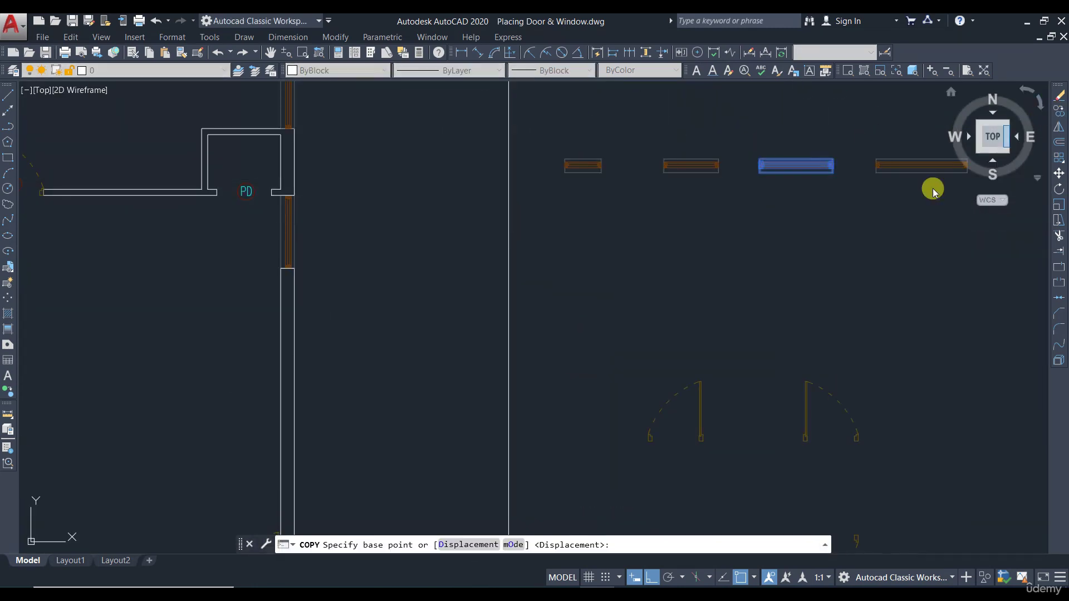
click(834, 165)
scroll(835, 167, down, 5)
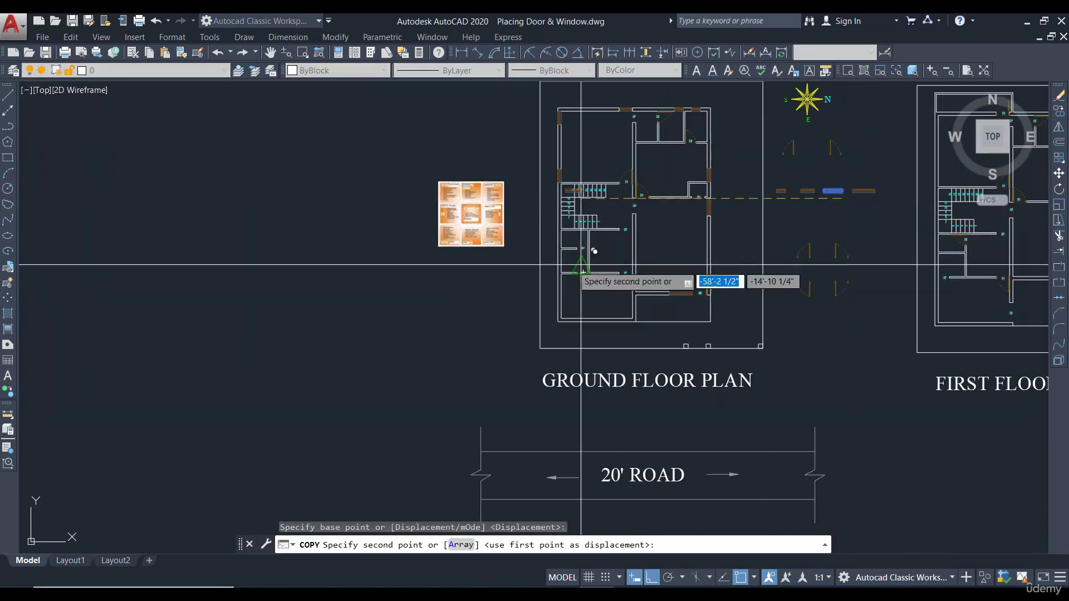
click(646, 579)
scroll(596, 232, up, 6)
key(Escape)
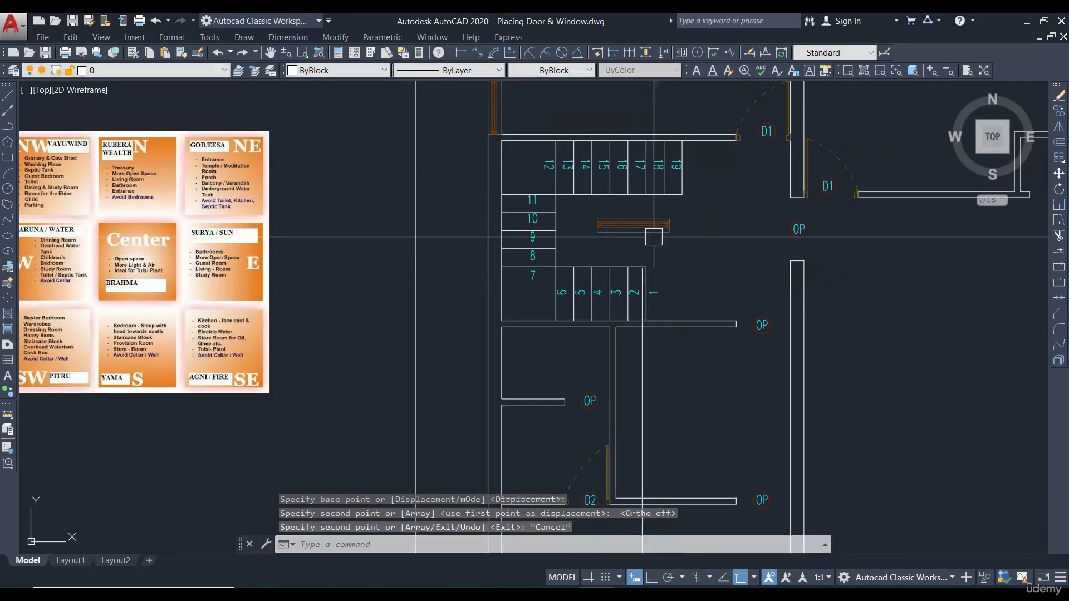
- Draw a short horizontal line across the west wall at the middle of the staircase landing, beside tread 9
scroll(499, 175, up, 4)
text(l)
key(Return)
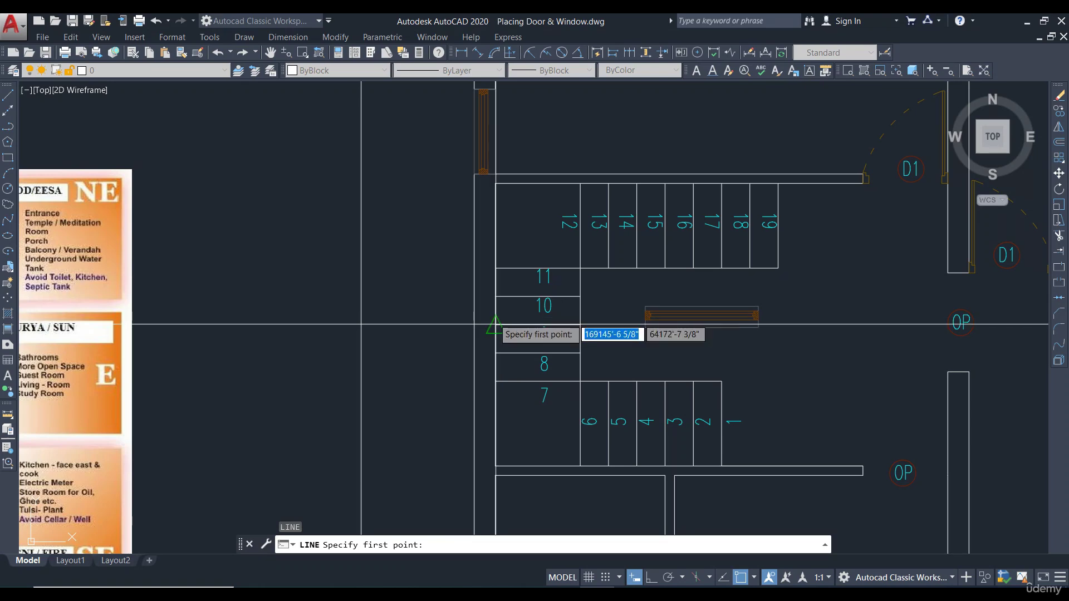
click(495, 324)
click(474, 324)
key(Escape)
key(Escape)
- Offset the cross line at the staircase landing 24" both upward and downward within the west wall
text(o)
key(Return)
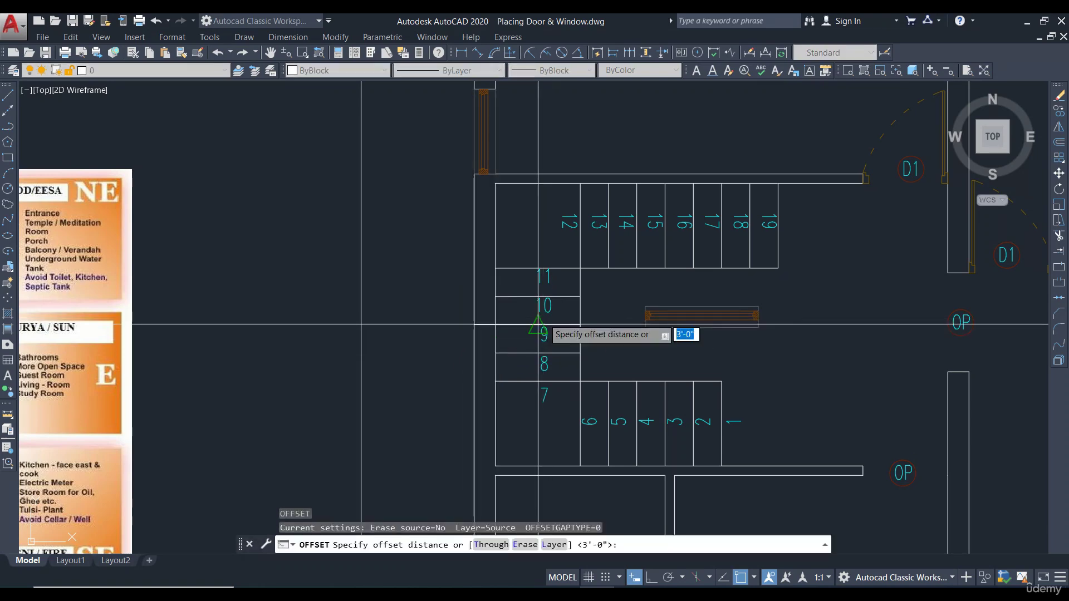
key(Return)
scroll(460, 304, up, 2)
click(508, 355)
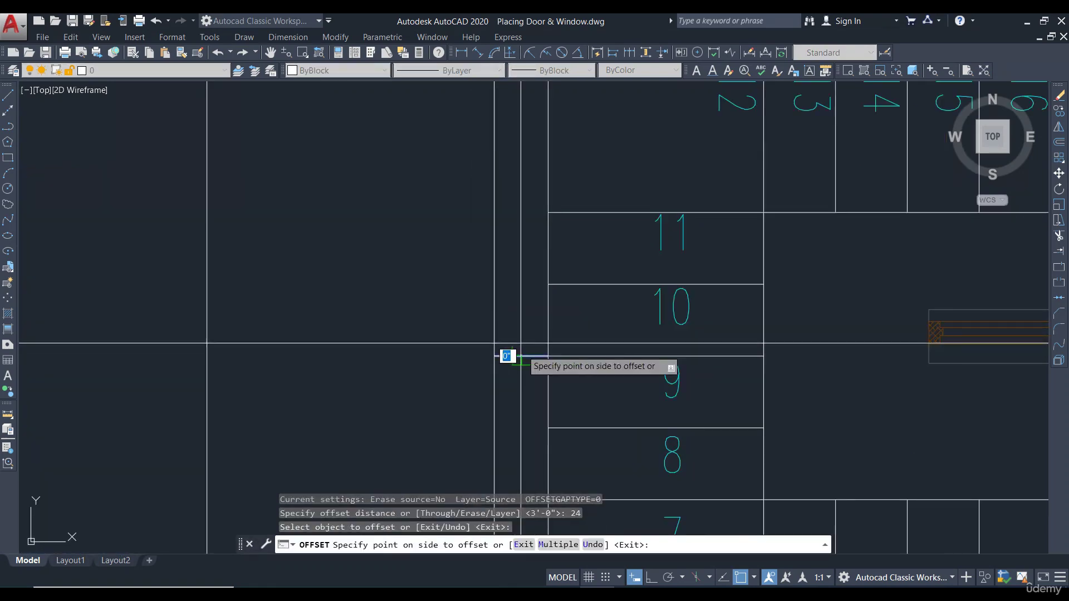
click(508, 294)
scroll(507, 294, down, 1)
click(513, 334)
click(520, 389)
key(Escape)
scroll(521, 326, down, 1)
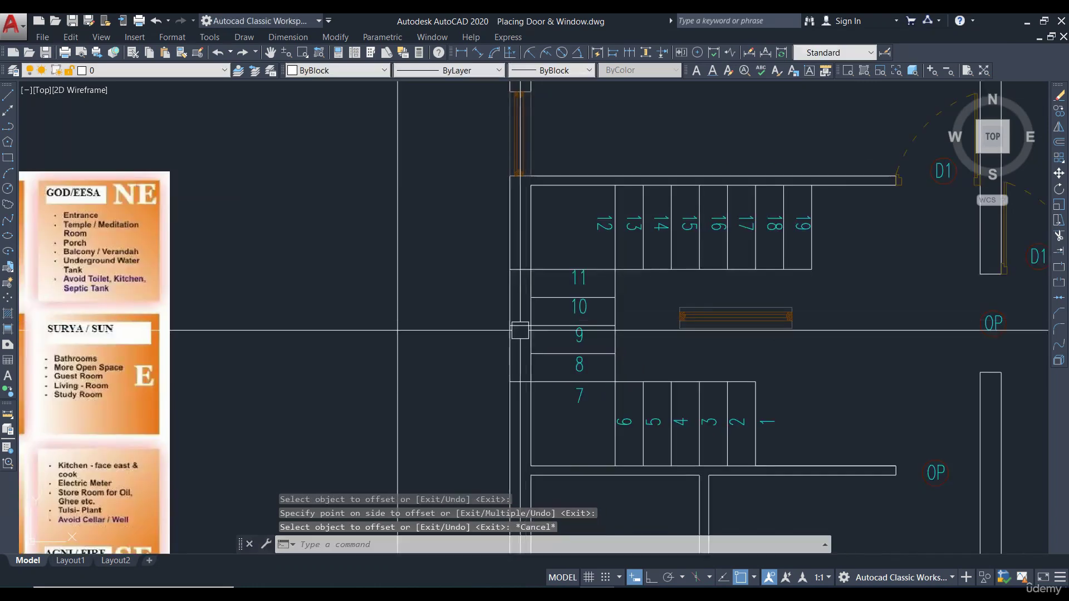
- Erase the middle cross line in the west wall beside the staircase landing
scroll(521, 323, up, 2)
click(523, 307)
text(e)
key(Return)
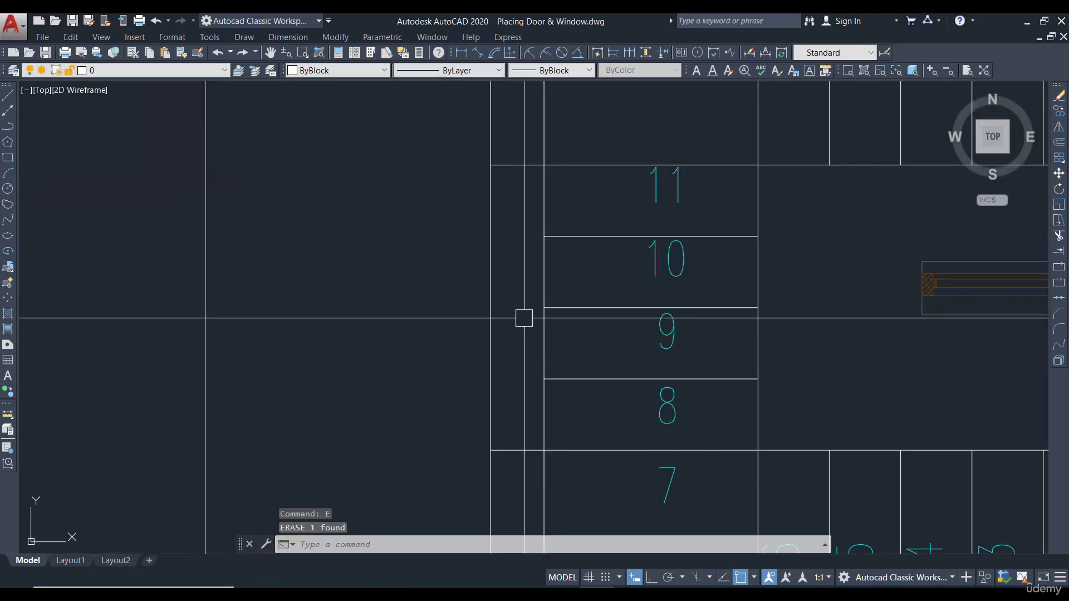
- Trim the inner and outer west wall lines between the two offset lines to open a window gap at the landing
text(tr)
key(Return)
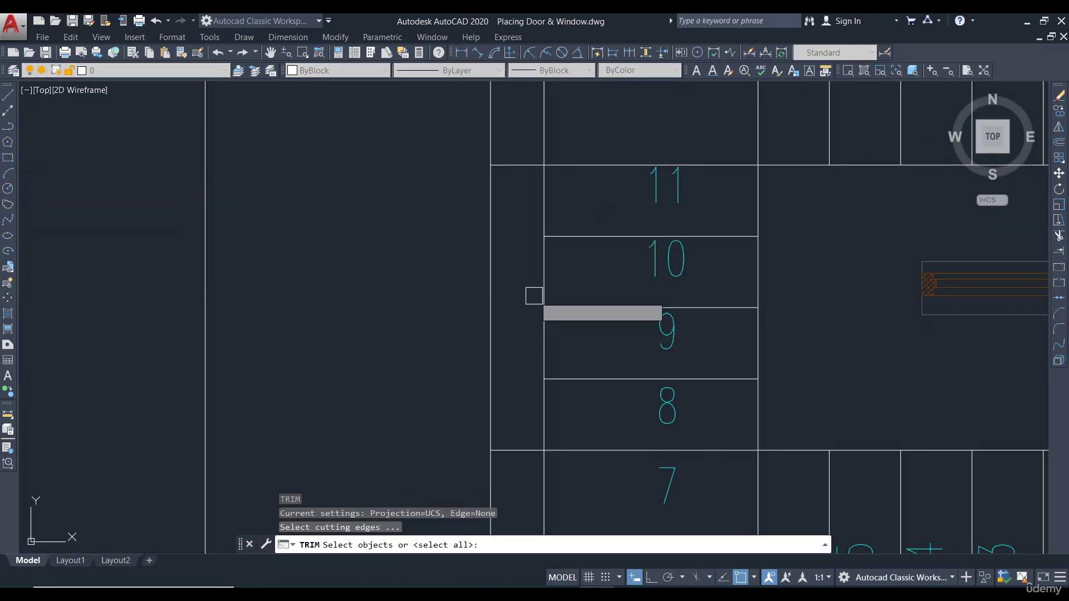
key(Return)
click(543, 199)
click(541, 265)
click(541, 349)
click(545, 411)
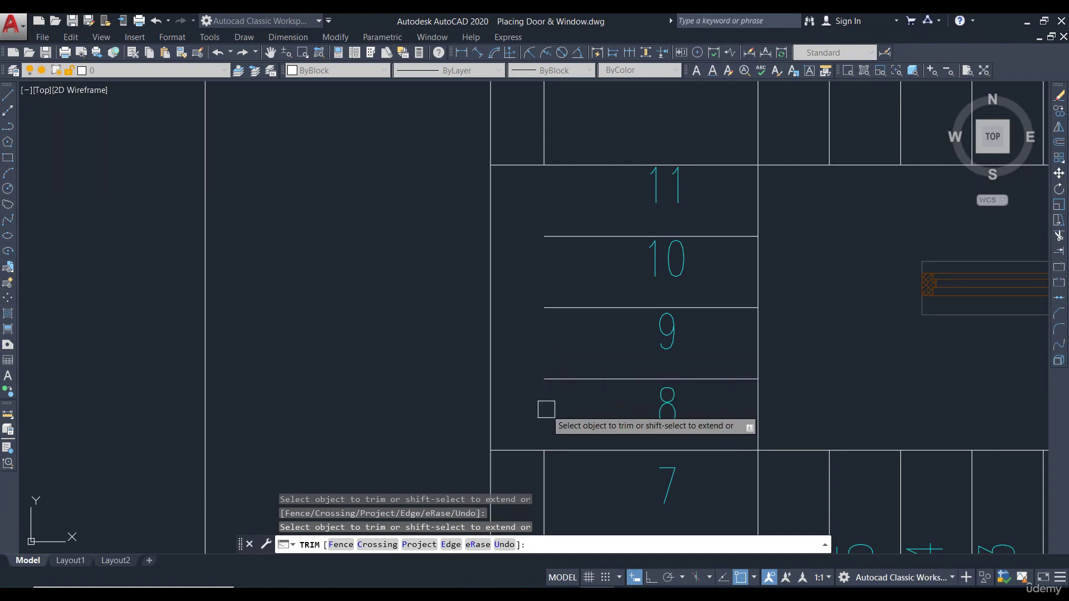
click(516, 385)
click(466, 313)
scroll(434, 224, down, 1)
key(Escape)
- Rotate the window block in the staircase 90° about its upper corner so that it stands vertically
click(864, 291)
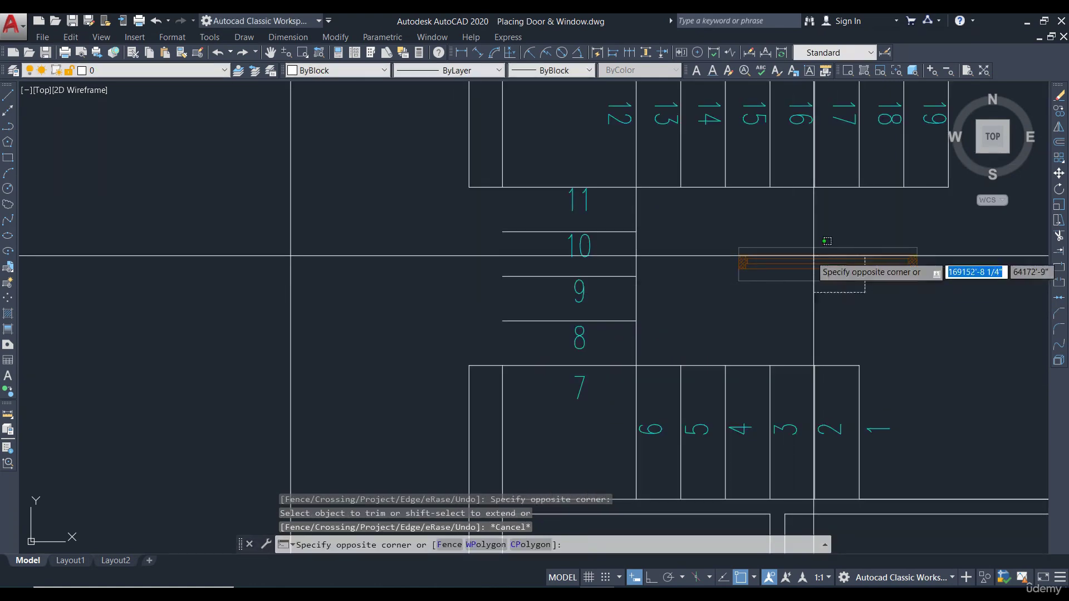
click(814, 256)
click(1056, 190)
scroll(891, 254, up, 2)
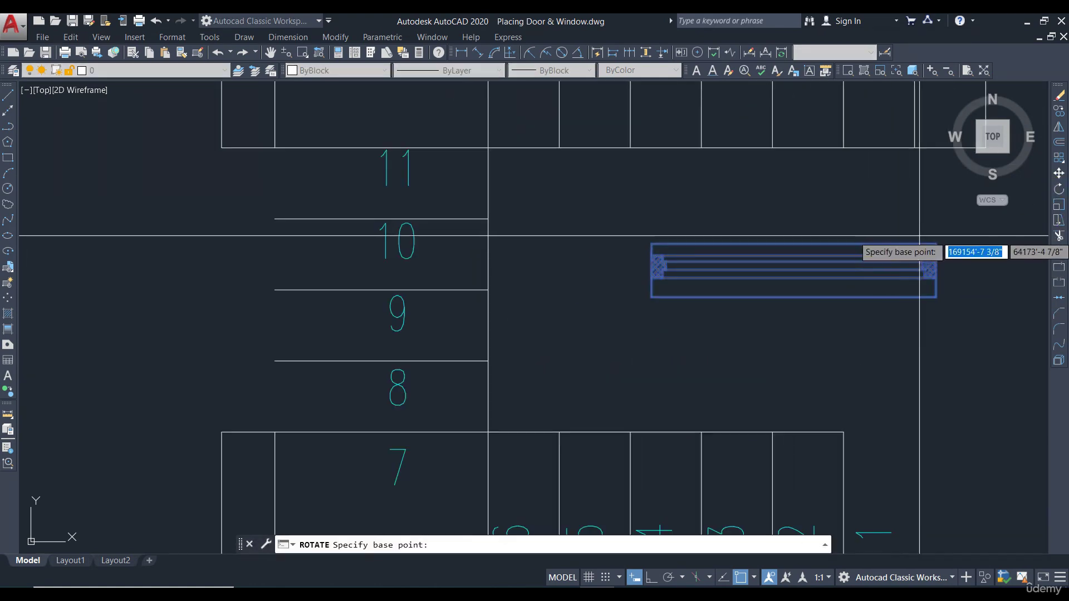
click(936, 243)
middle_drag(936, 243, 798, 200)
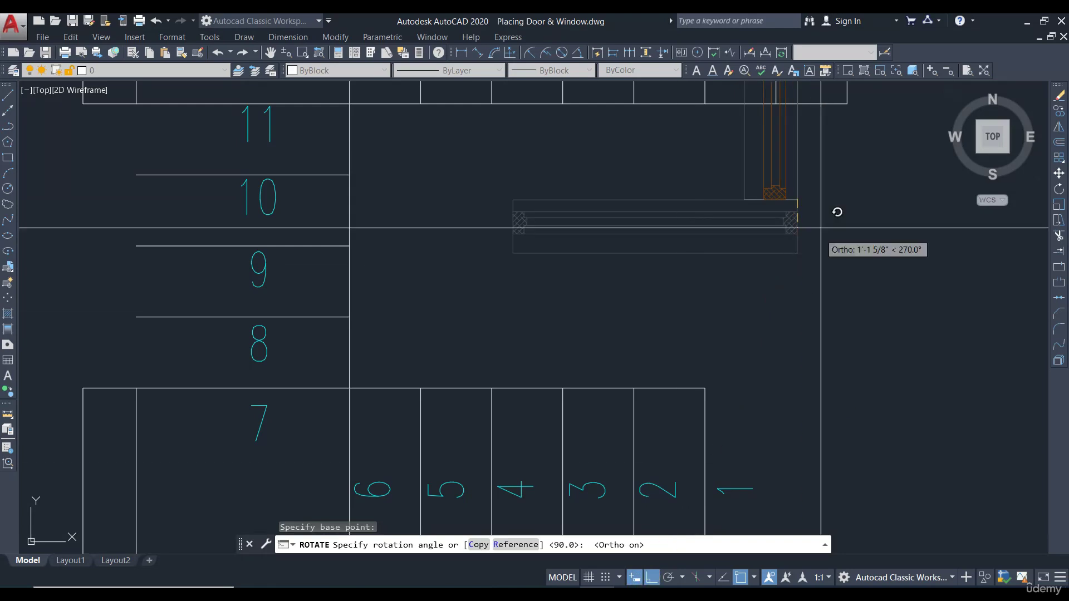
click(786, 160)
- Move the vertical window by its upper corner into the west wall gap at the staircase landing
click(812, 264)
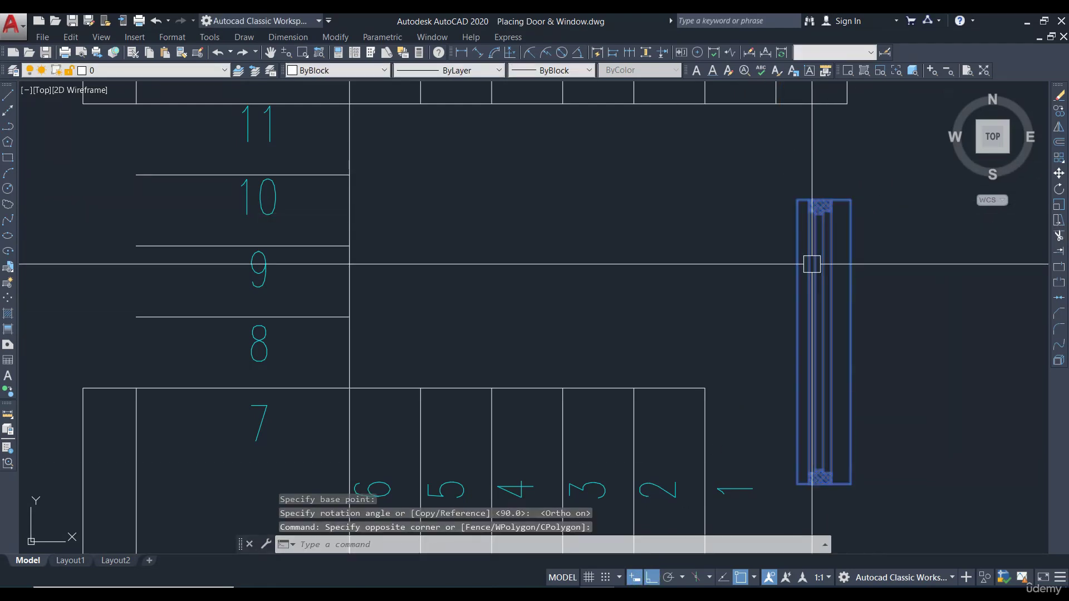
text(m)
key(Return)
click(797, 199)
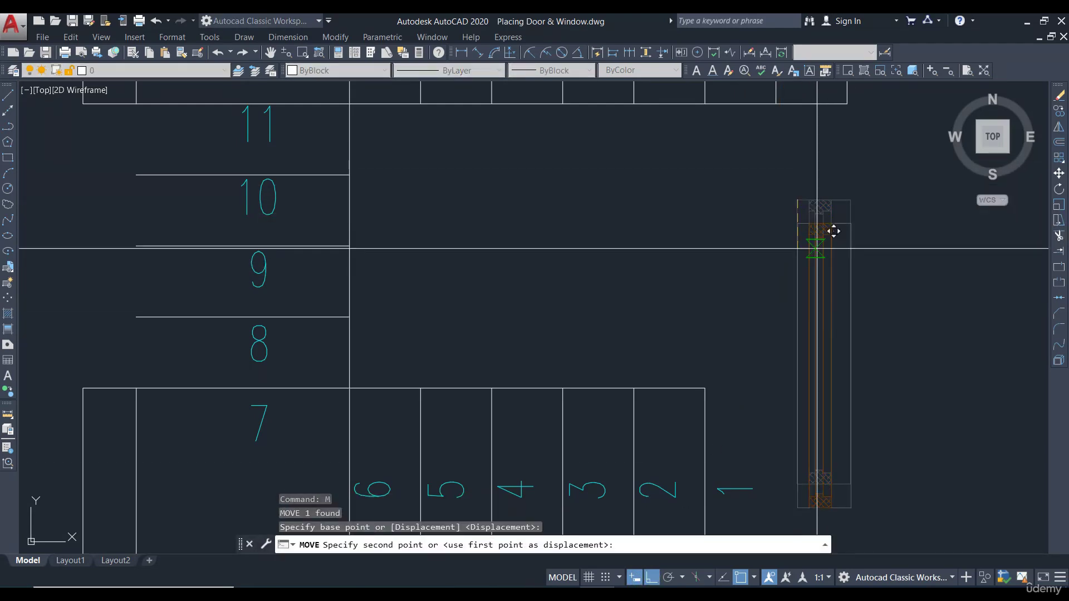
scroll(831, 282, down, 4)
scroll(495, 217, up, 5)
click(675, 149)
scroll(589, 210, down, 2)
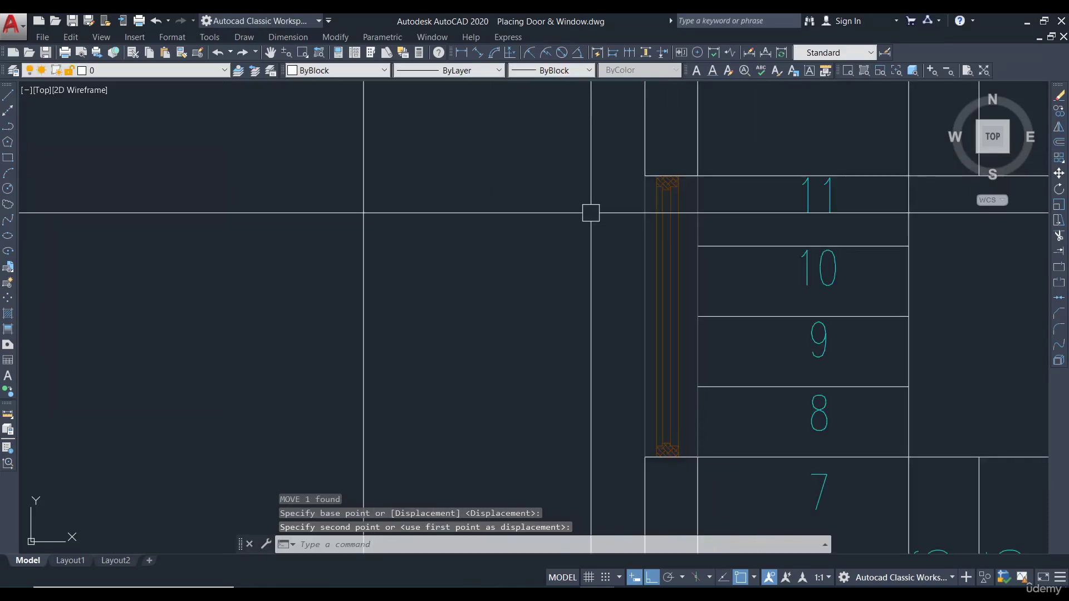
- Offset the upper line of the partition beside the lower D2 door 2' upward
middle_drag(717, 309, 698, 329)
scroll(552, 267, down, 6)
scroll(548, 285, up, 2)
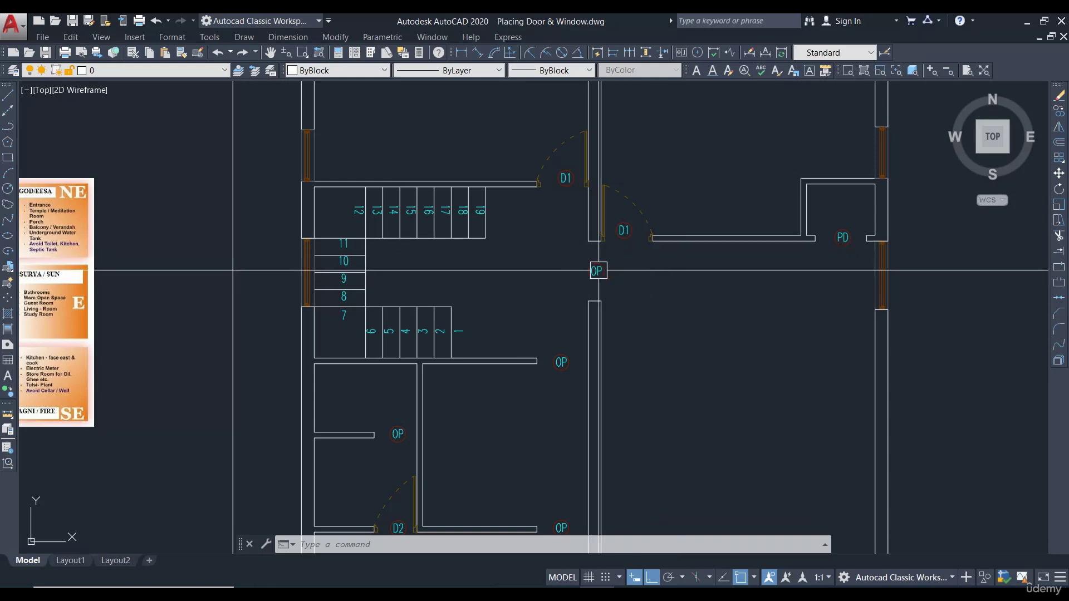
scroll(695, 295, down, 3)
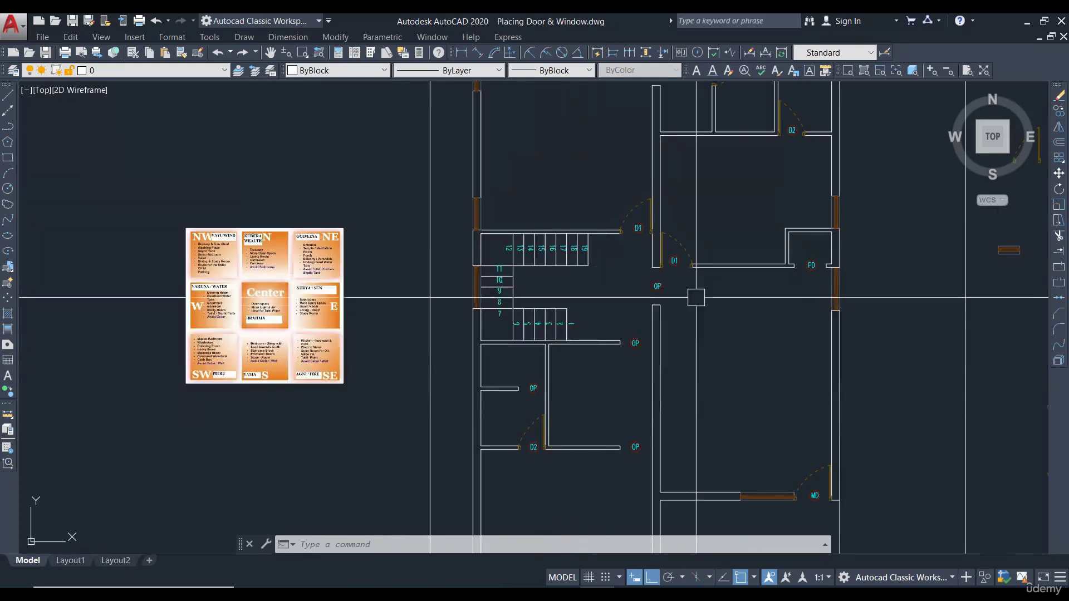
middle_drag(700, 420, 672, 361)
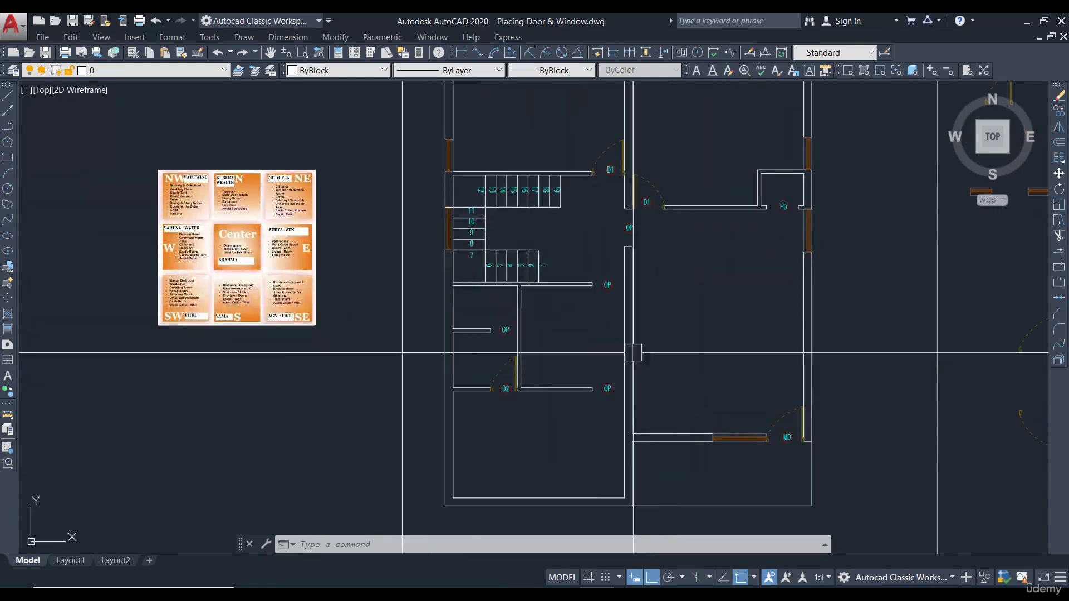
scroll(394, 395, up, 4)
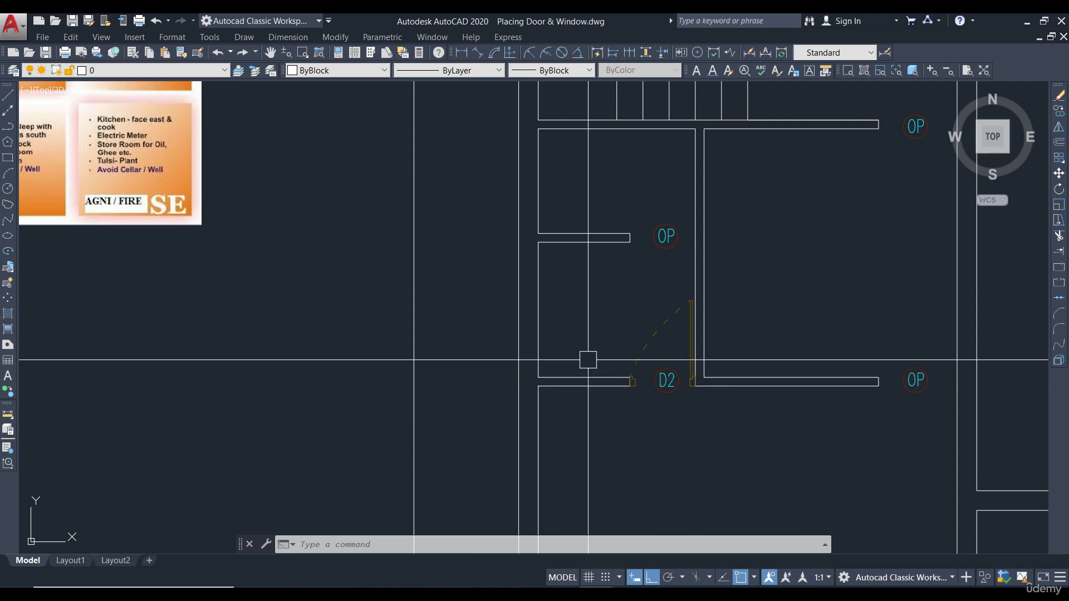
key(Return)
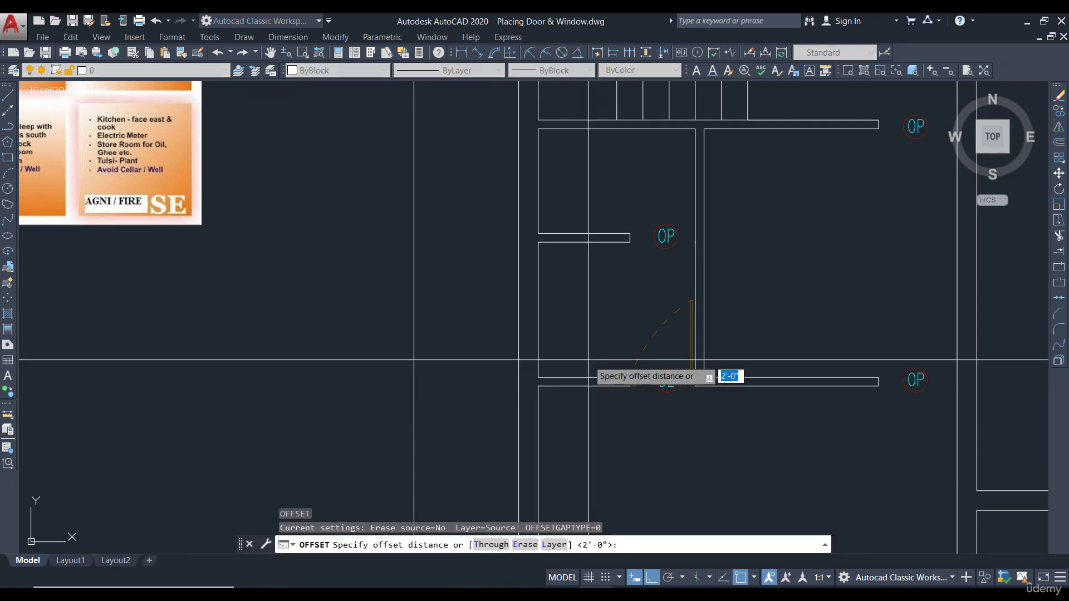
key(Return)
scroll(548, 379, up, 4)
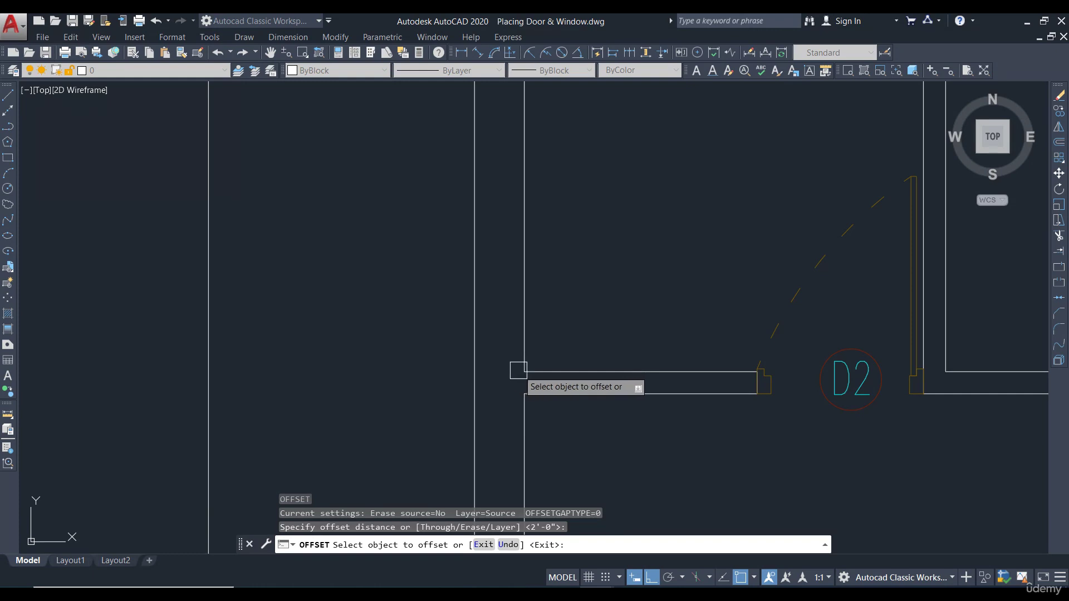
click(545, 372)
click(568, 227)
key(Escape)
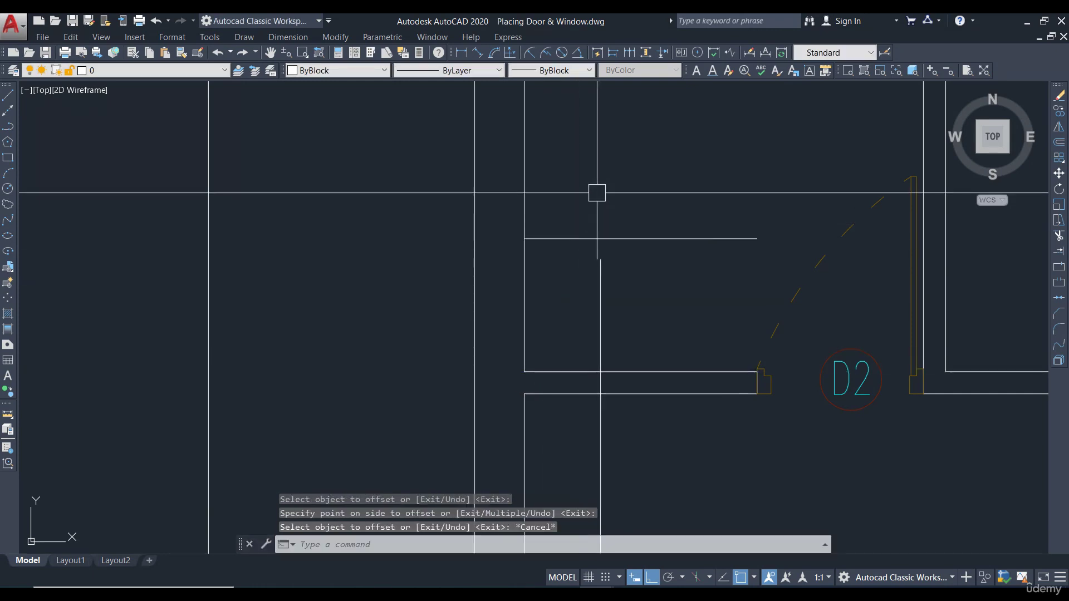
- Extend the offset and partition lines to the outer west wall line, and trim the wall between them to open a window gap
middle_drag(606, 162, 610, 223)
text(tr)
key(Return)
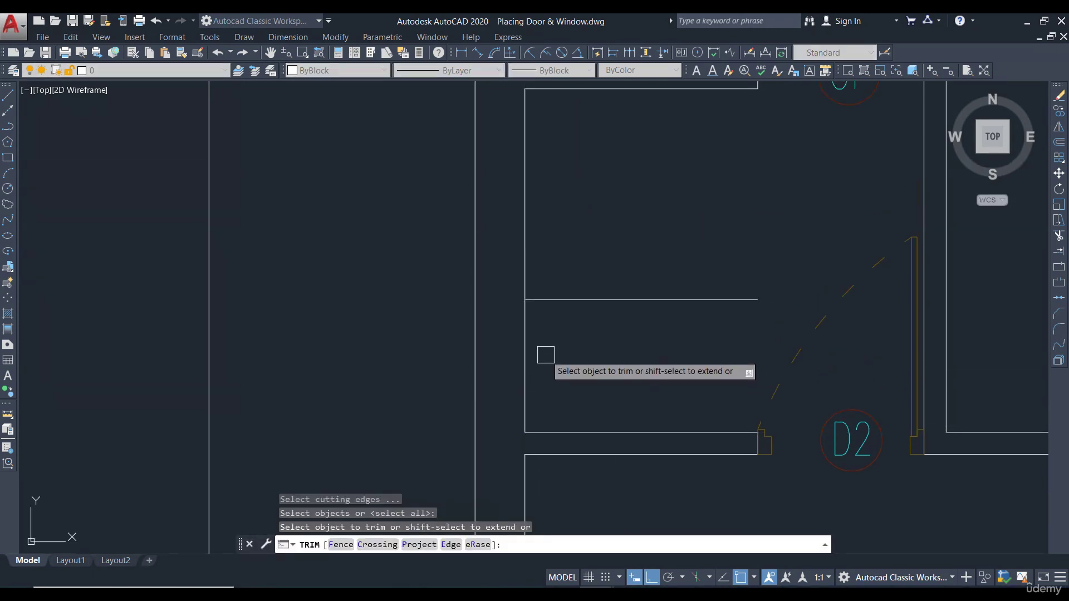
shift+click(585, 299)
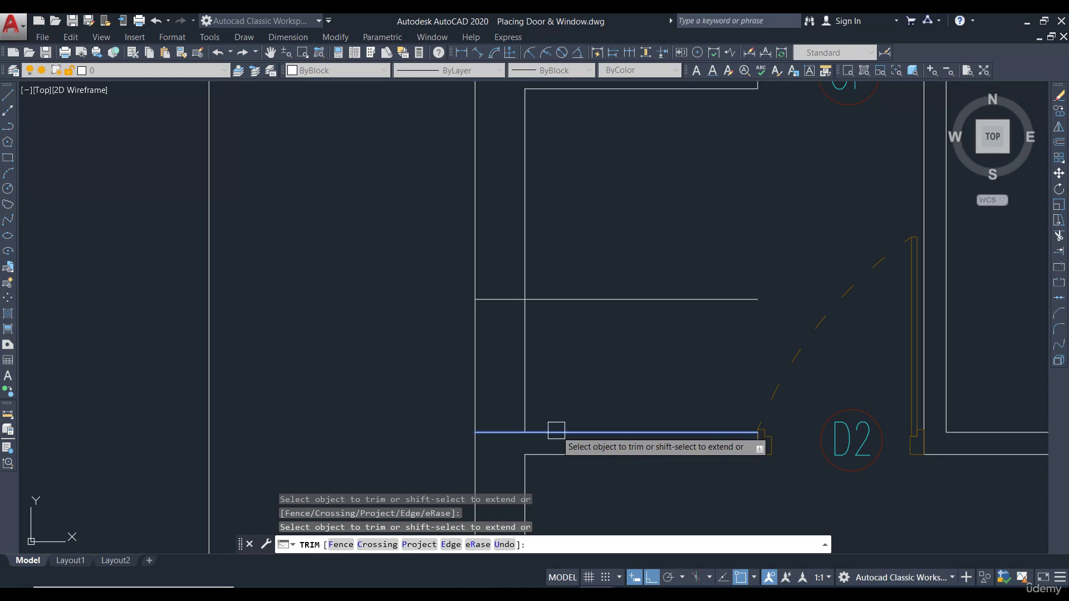
click(560, 393)
click(599, 306)
scroll(591, 320, down, 3)
key(Escape)
- Copy the small window in the plan's upper wall near door D2 to just outside the new gap in the west wall
middle_drag(535, 320, 735, 310)
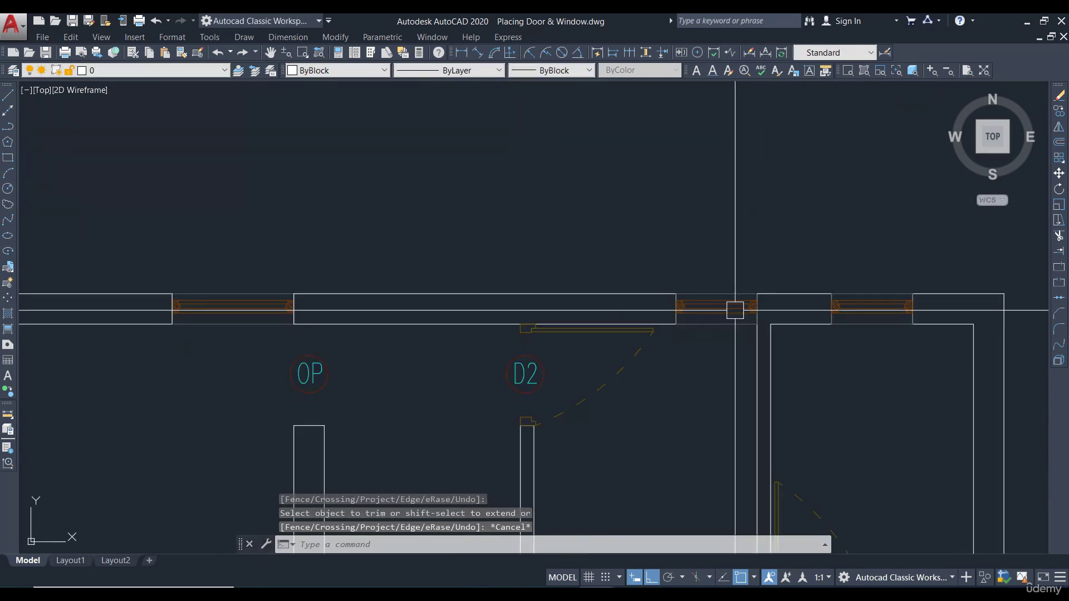
click(735, 310)
click(1058, 111)
scroll(778, 299, up, 2)
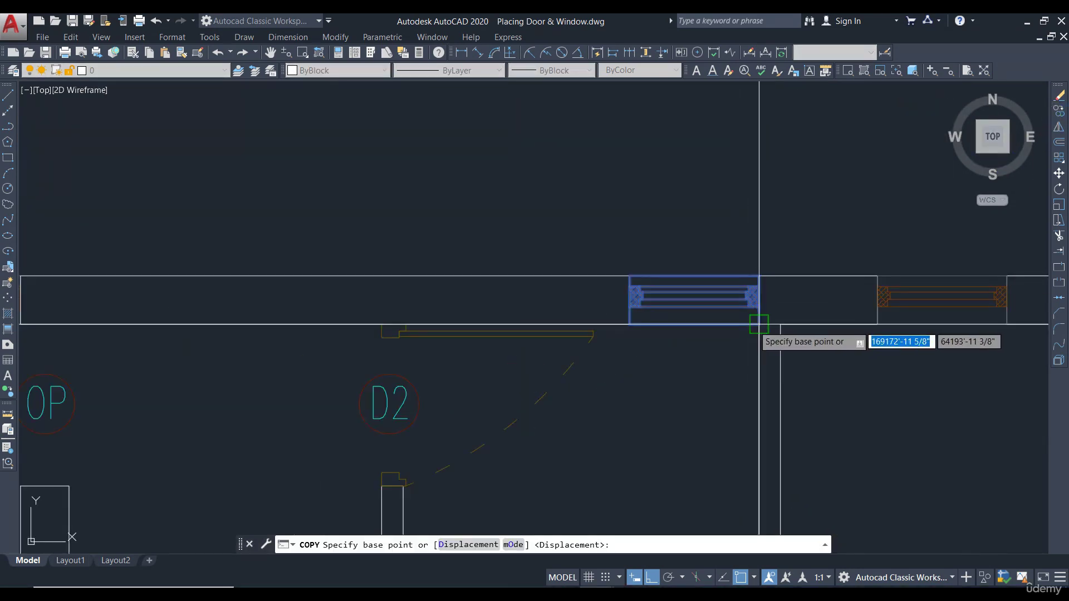
click(759, 318)
scroll(644, 210, down, 8)
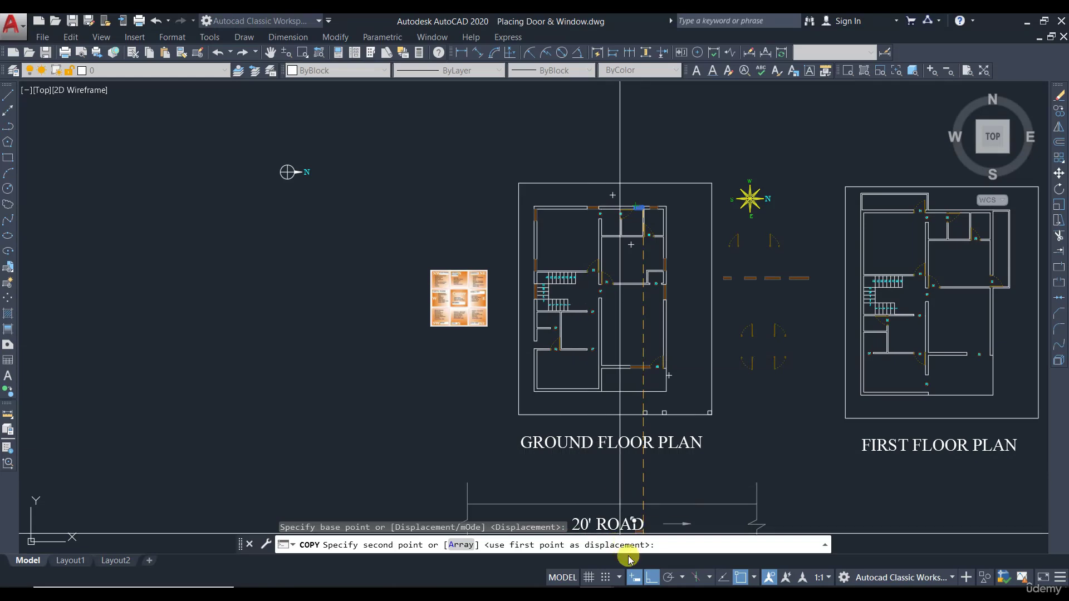
scroll(544, 353, up, 6)
click(520, 265)
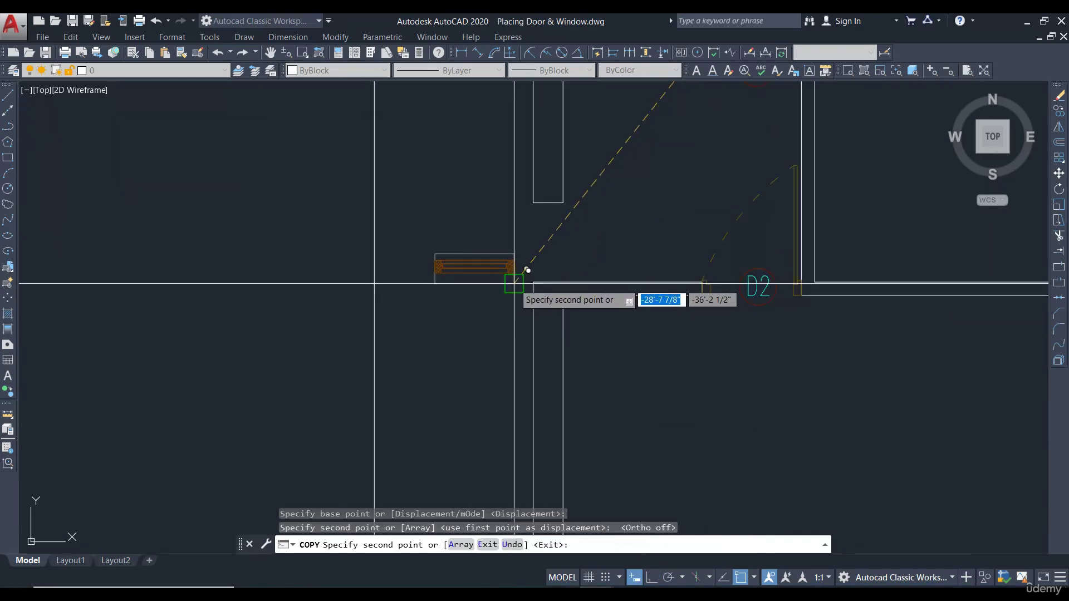
key(Escape)
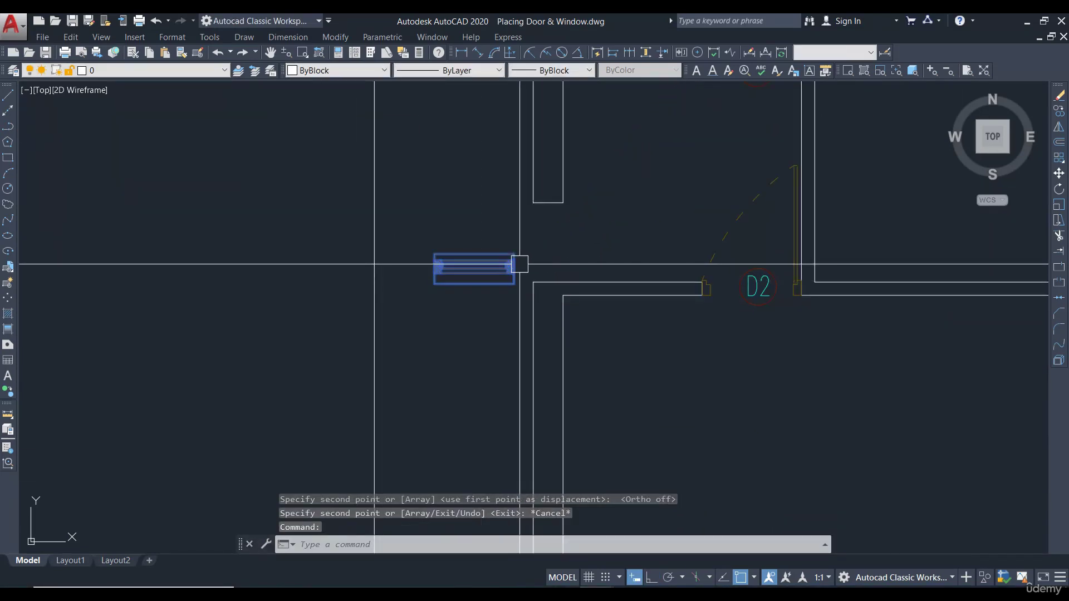
- Rotate the copied small window 90° so that it stands vertically beside the west wall
click(1060, 191)
click(514, 257)
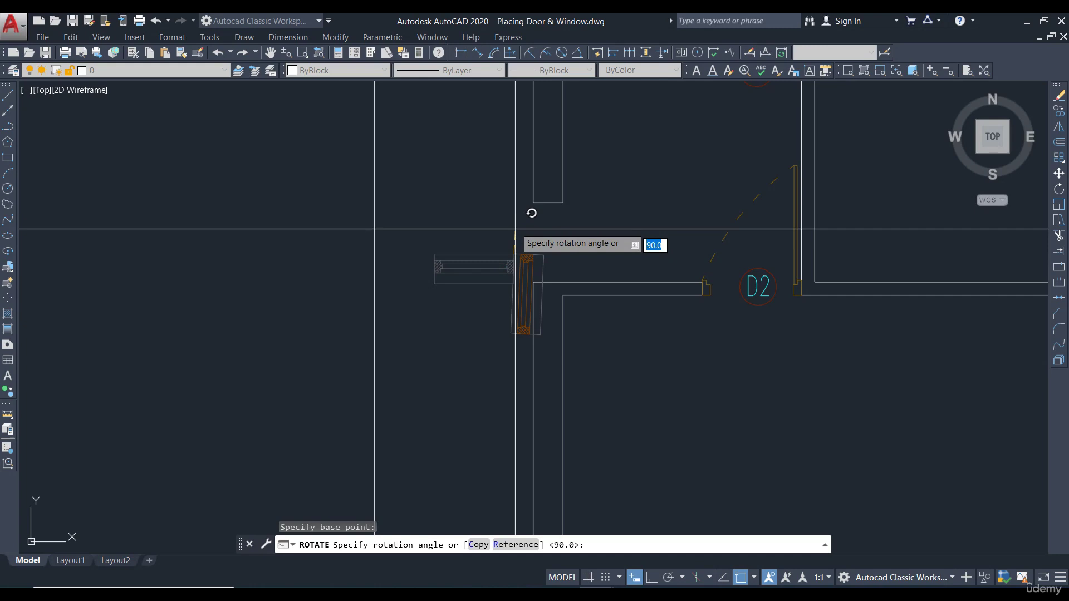
click(521, 199)
- Move the small vertical window by its upper corner into the west wall gap beside the lower D2 door
click(532, 261)
middle_drag(544, 248, 514, 273)
key(F8)
text(m)
key(Return)
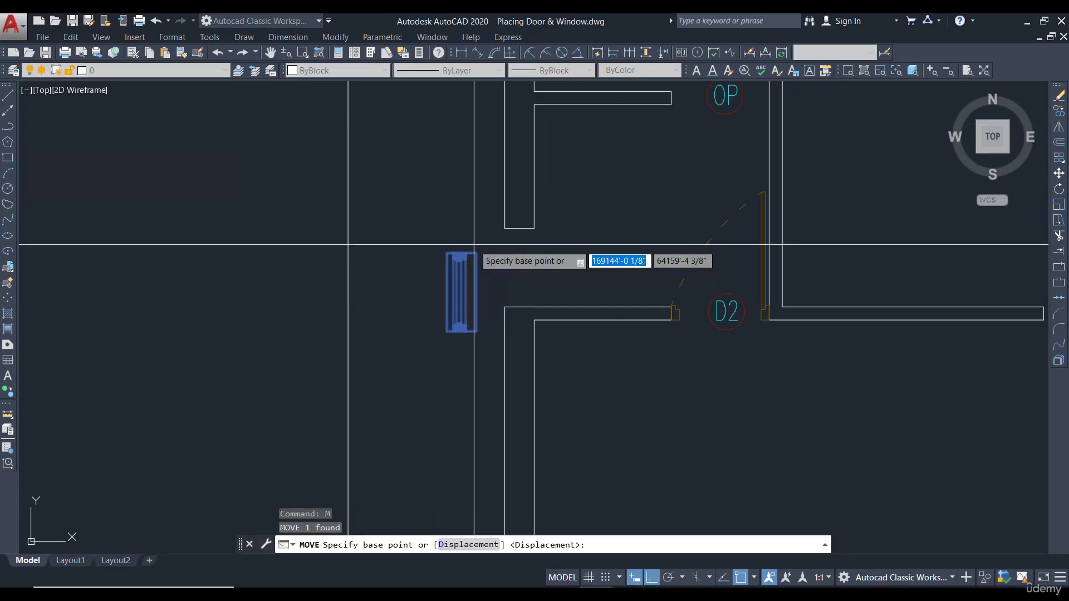
click(476, 254)
click(531, 236)
scroll(538, 240, down, 3)
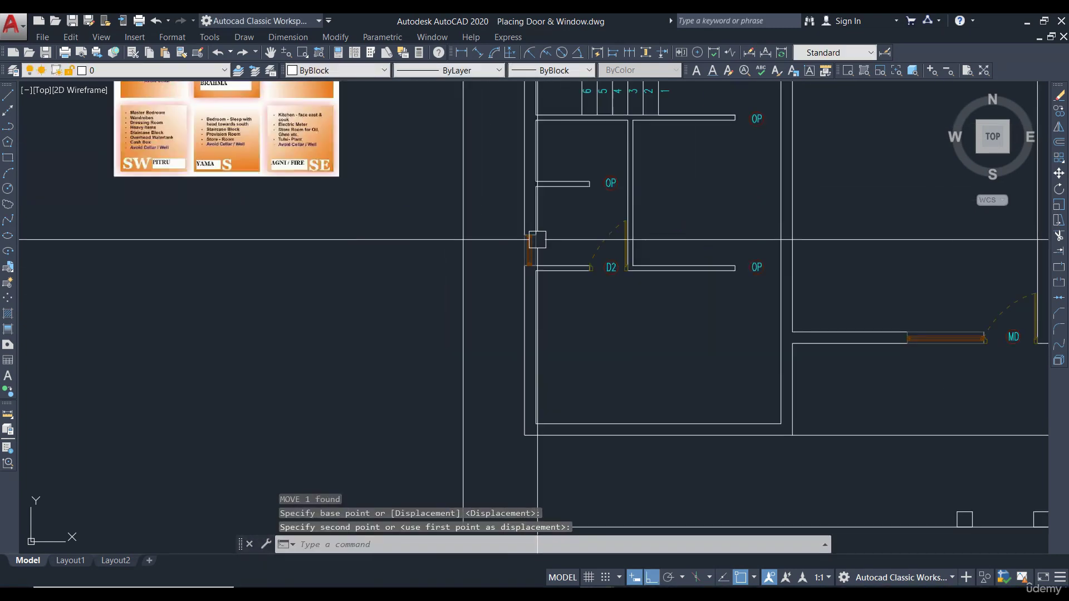
scroll(575, 272, up, 3)
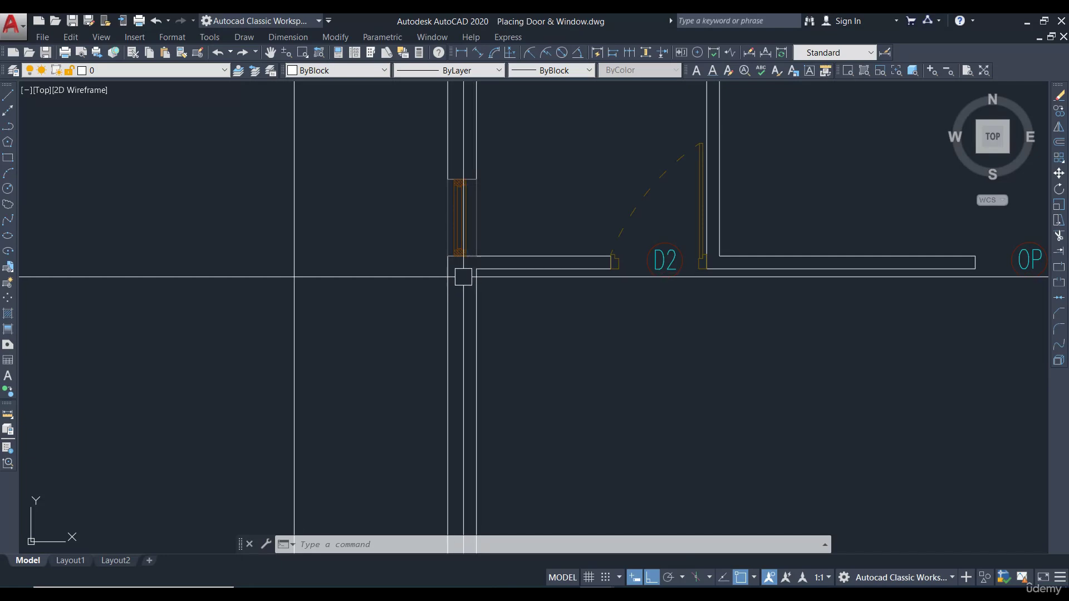
scroll(463, 277, down, 3)
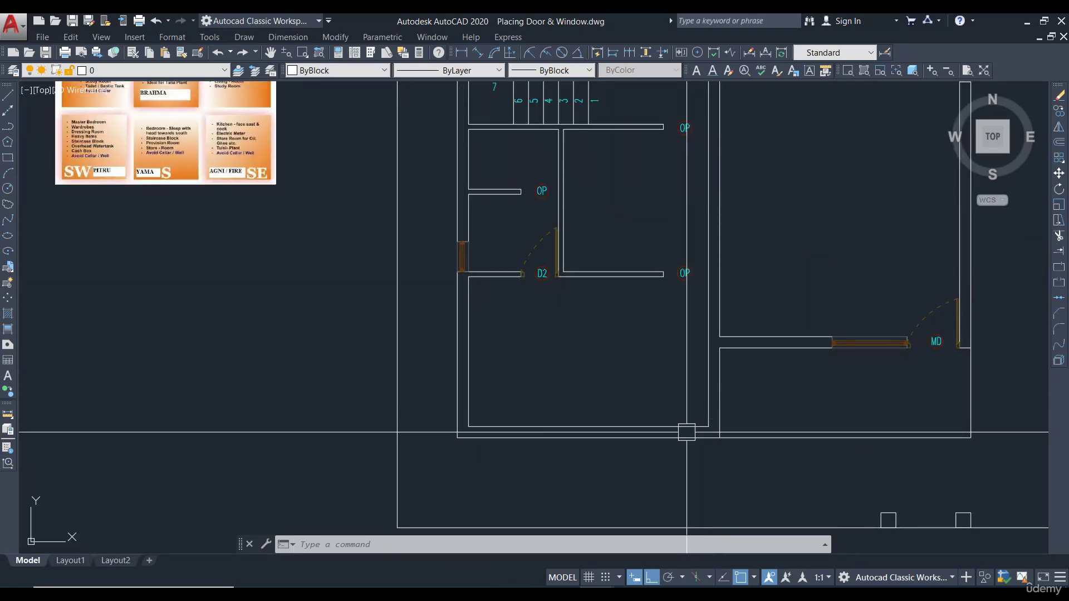
- Copy the vertical window in the east wall above the PD door to just outside the west wall, below the lower D2 door
scroll(687, 432, down, 3)
scroll(885, 204, up, 2)
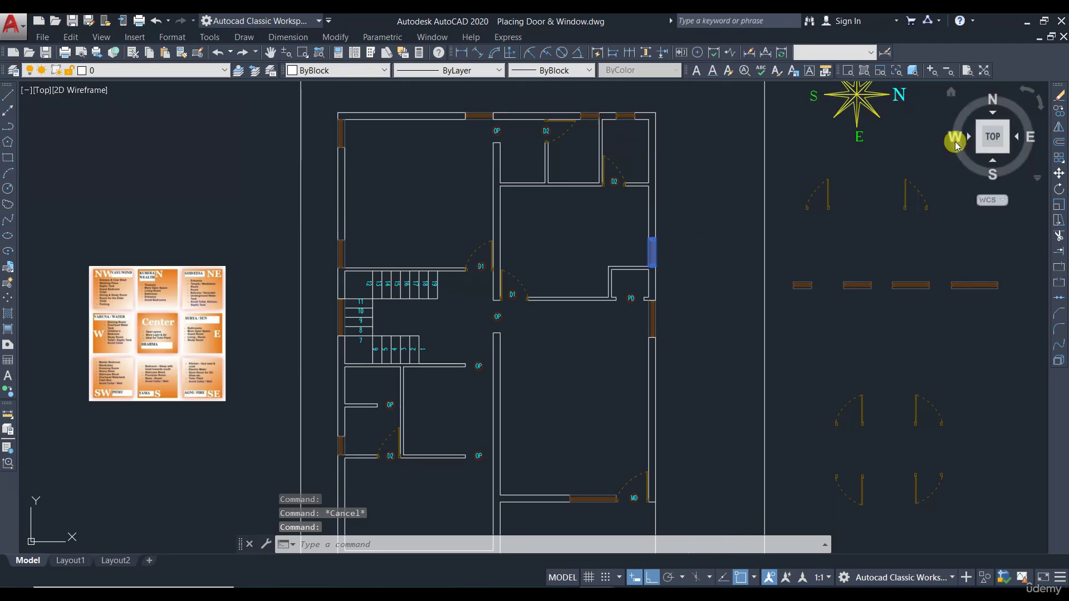
click(1060, 113)
scroll(644, 253, up, 3)
click(647, 253)
scroll(685, 220, down, 5)
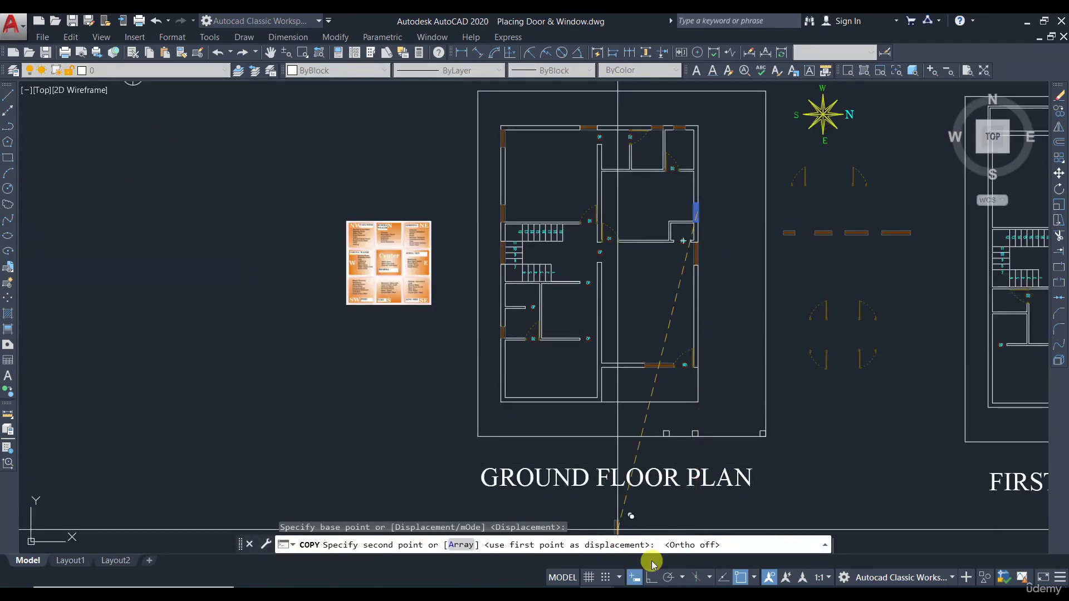
scroll(509, 358, up, 3)
scroll(467, 374, up, 2)
click(468, 357)
- Mirror the copied window about a vertical axis towards the west wall, keeping the source, and erase the unmirrored window
click(460, 362)
text(mi)
key(Return)
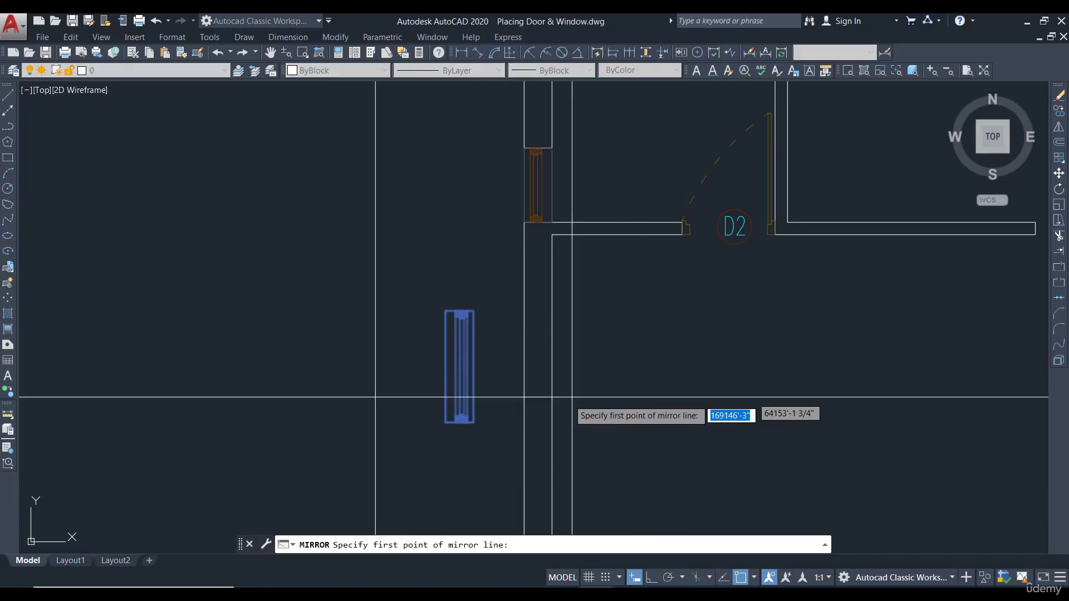
click(491, 428)
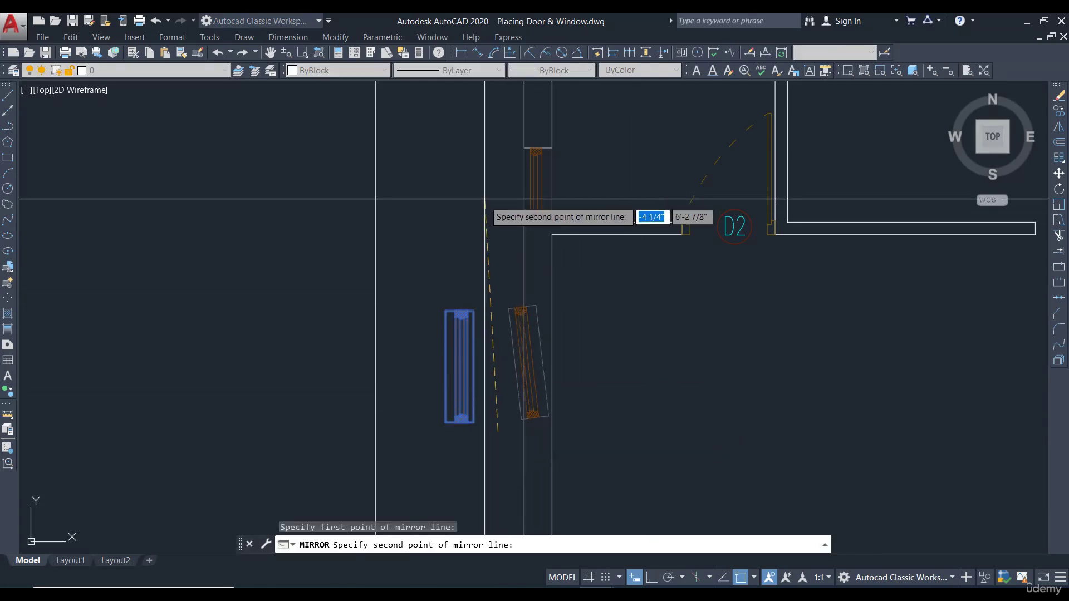
click(652, 577)
click(494, 206)
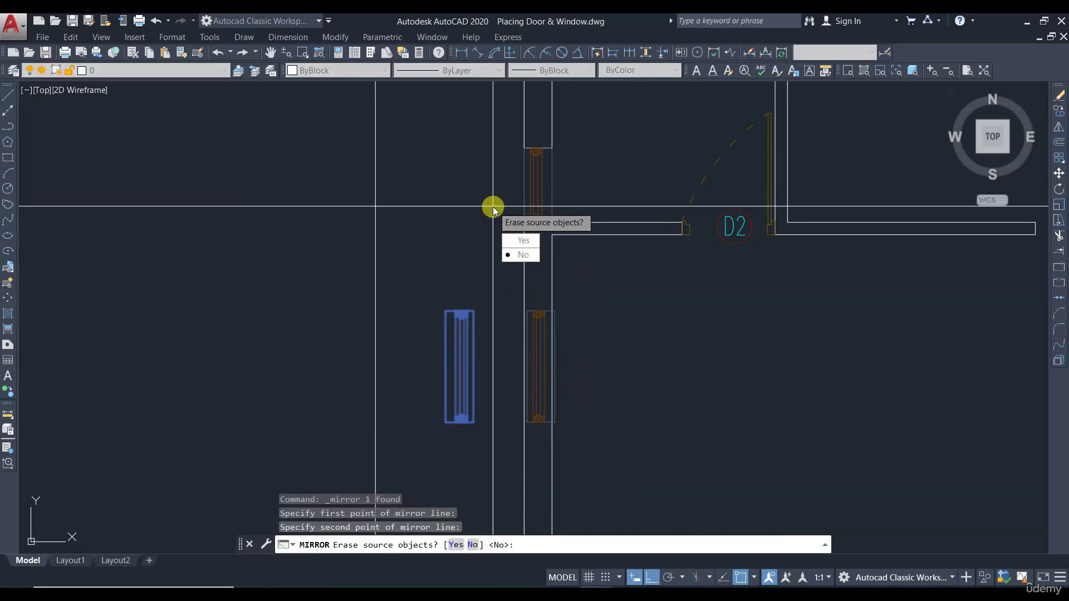
click(523, 256)
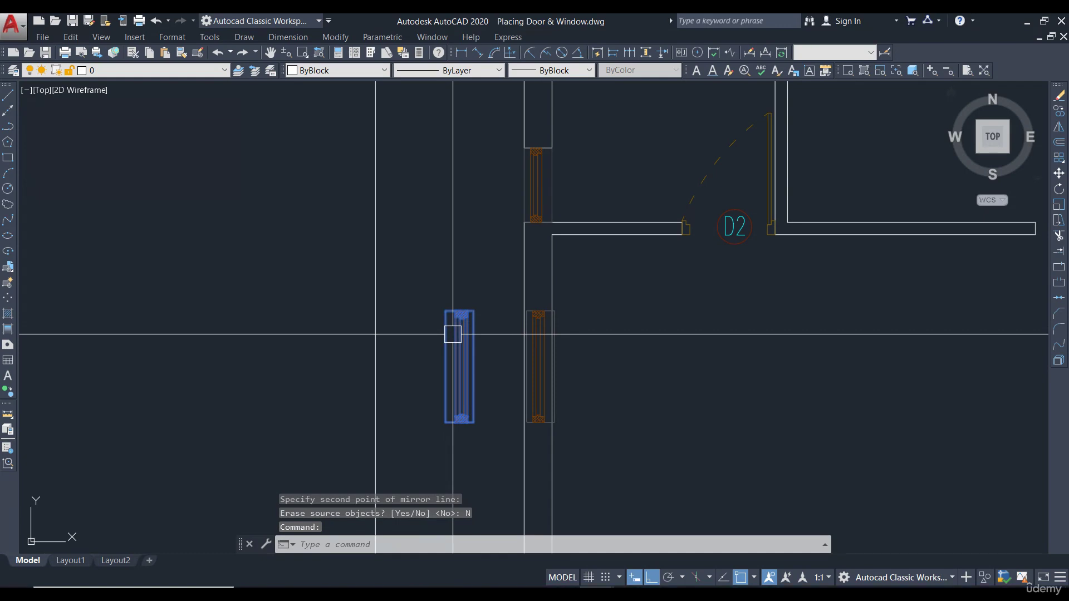
text(e)
key(Return)
- Draw a line across the west wall flush with the lower face of the D2 partition
scroll(566, 315, up, 4)
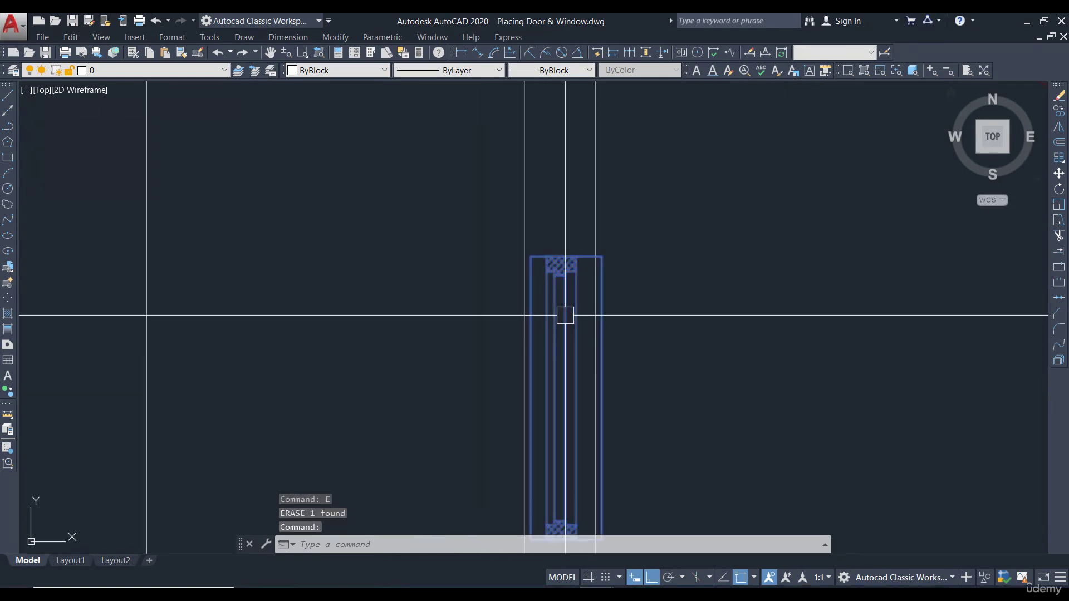
scroll(585, 301, down, 4)
middle_drag(551, 310, 599, 270)
key(Escape)
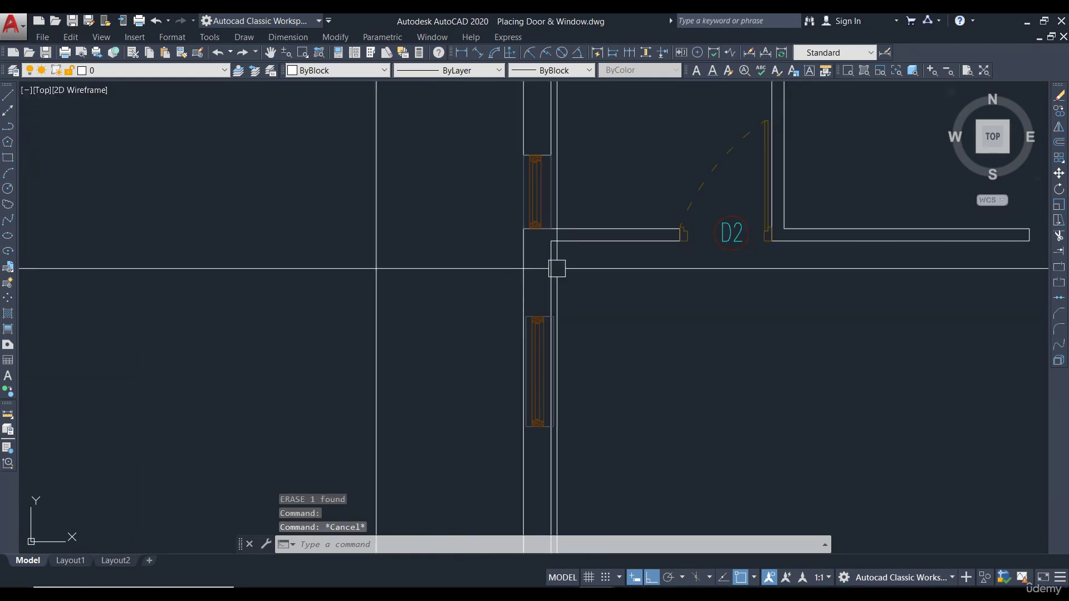
scroll(561, 239, up, 2)
text(l)
key(Return)
scroll(557, 261, down, 5)
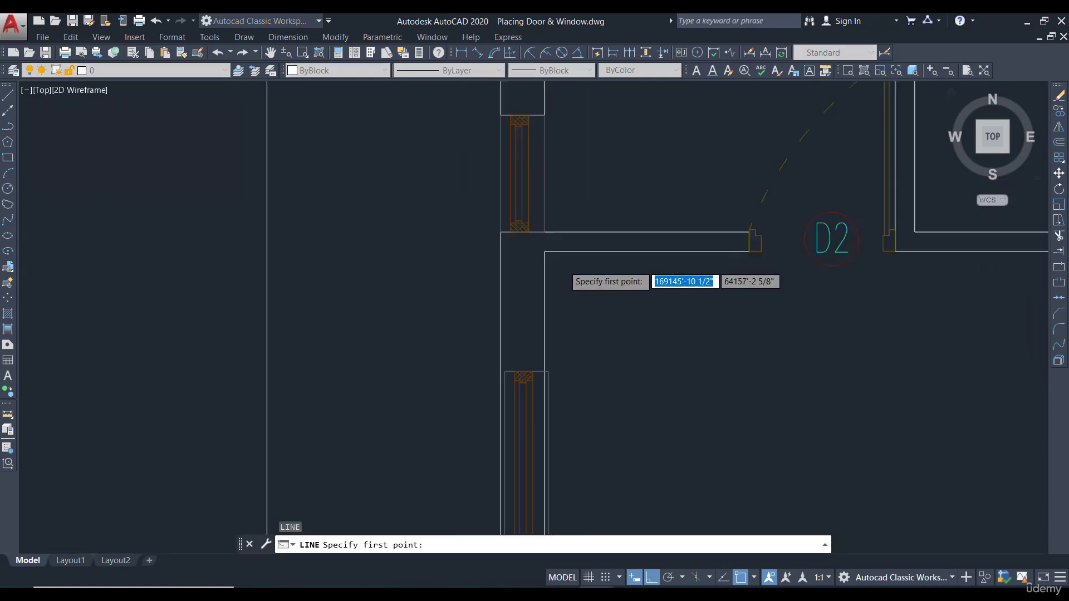
click(551, 257)
key(Escape)
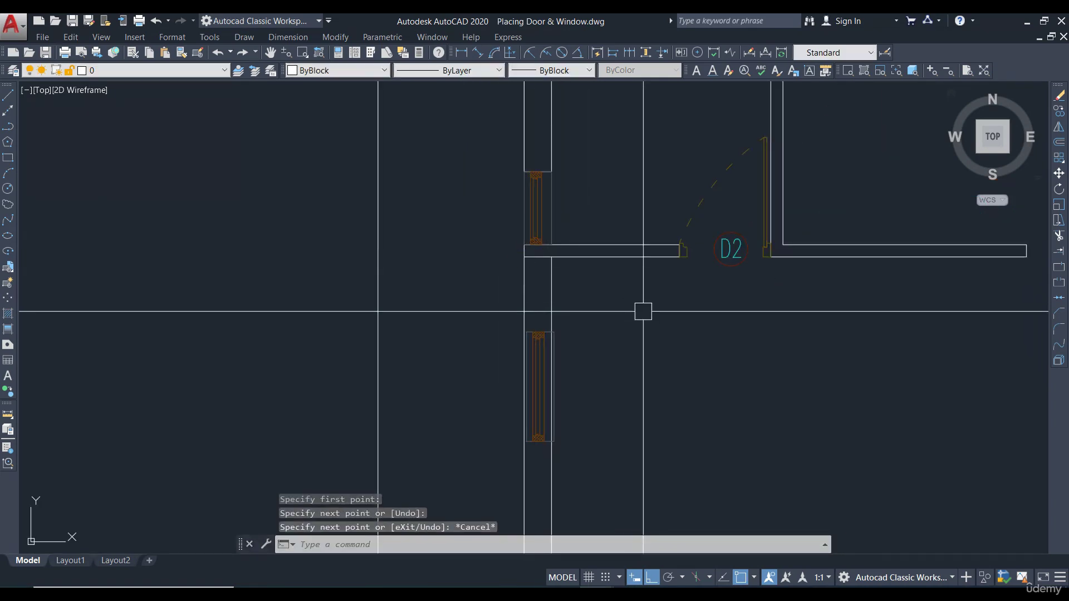
- Move the mirrored window out of the west wall into the room below door D2
middle_drag(645, 310, 614, 301)
click(520, 357)
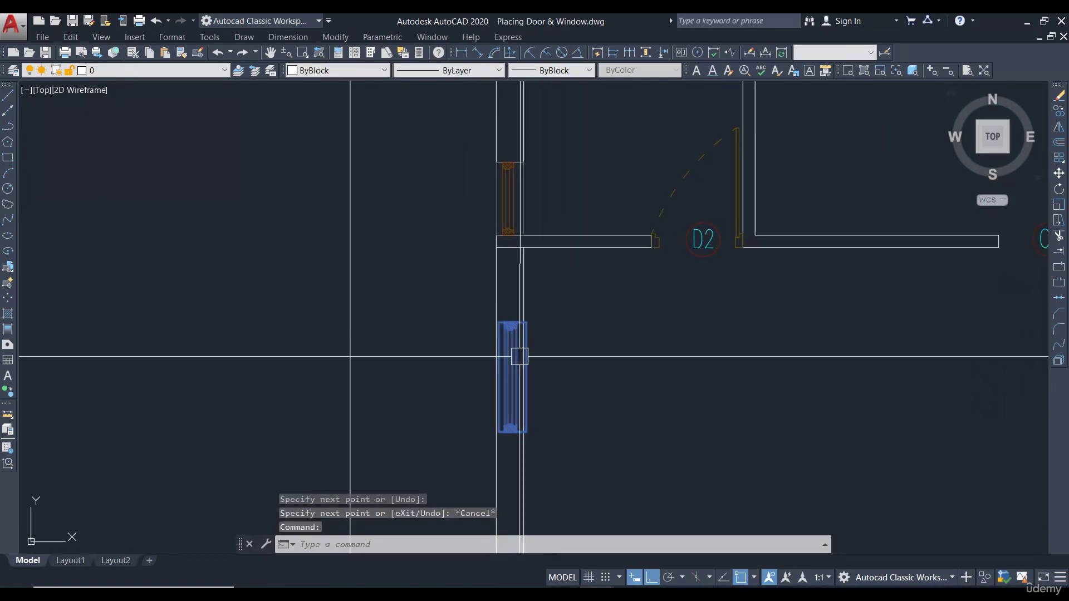
text(m)
key(Return)
click(498, 331)
scroll(529, 268, up, 2)
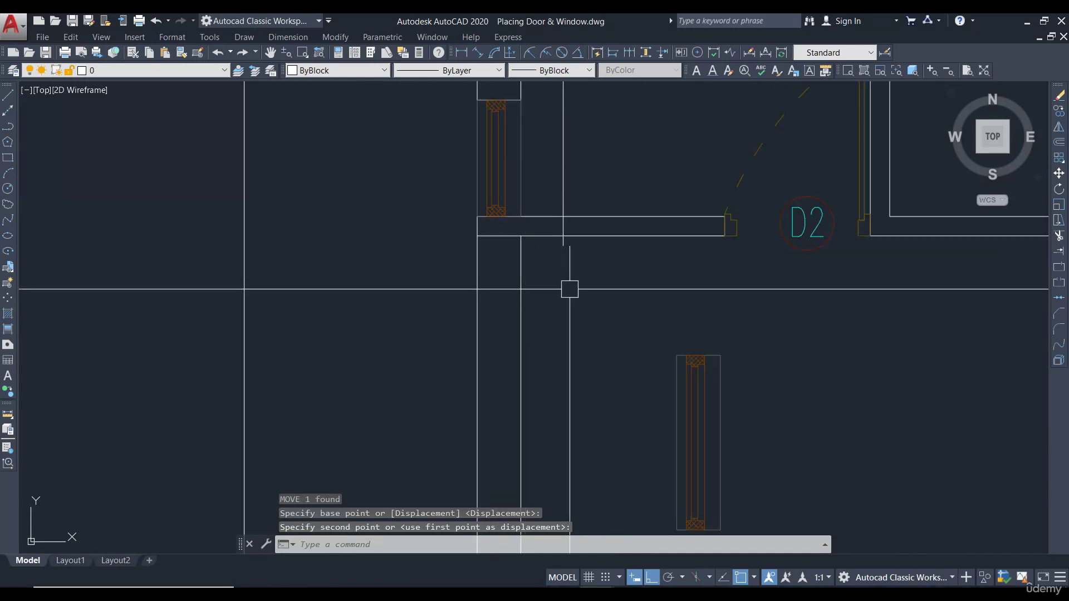
- Offset the line across the west wall 3' downward to mark the window gap's lower edge
key(Return)
text(3')
key(Return)
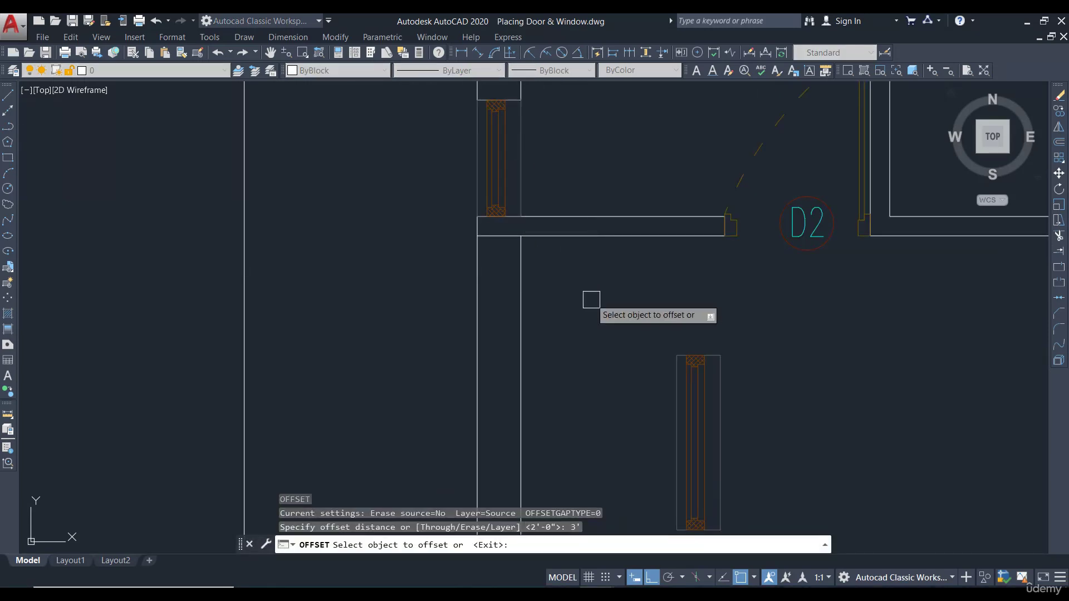
click(505, 242)
click(518, 318)
key(Escape)
- Trim the west wall lines between the partition and the offset line to open the window gap
middle_drag(581, 312, 570, 337)
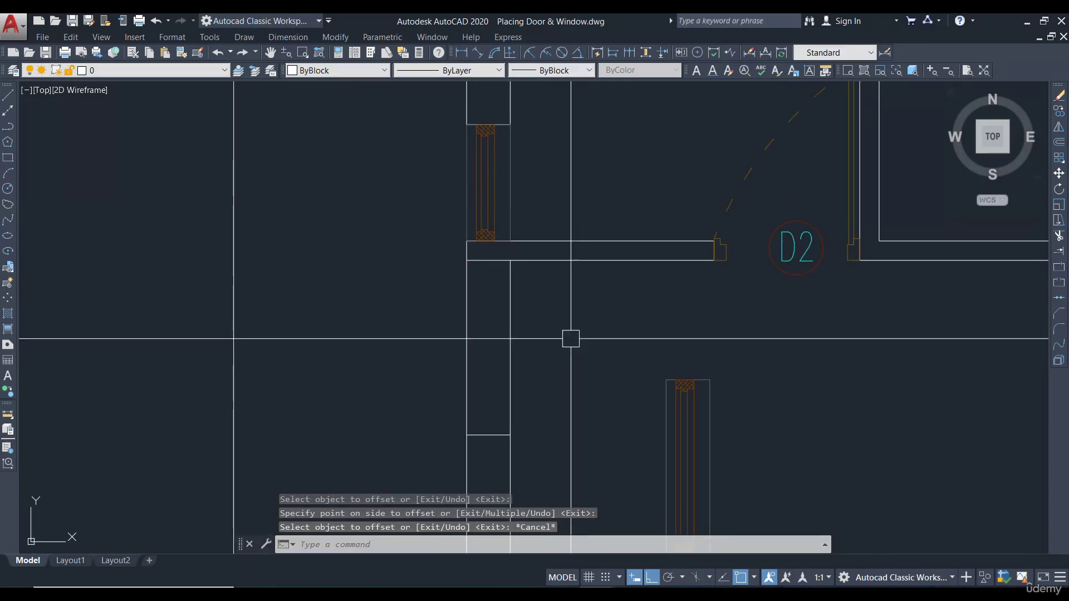
text(tr)
key(Return)
key(Return)
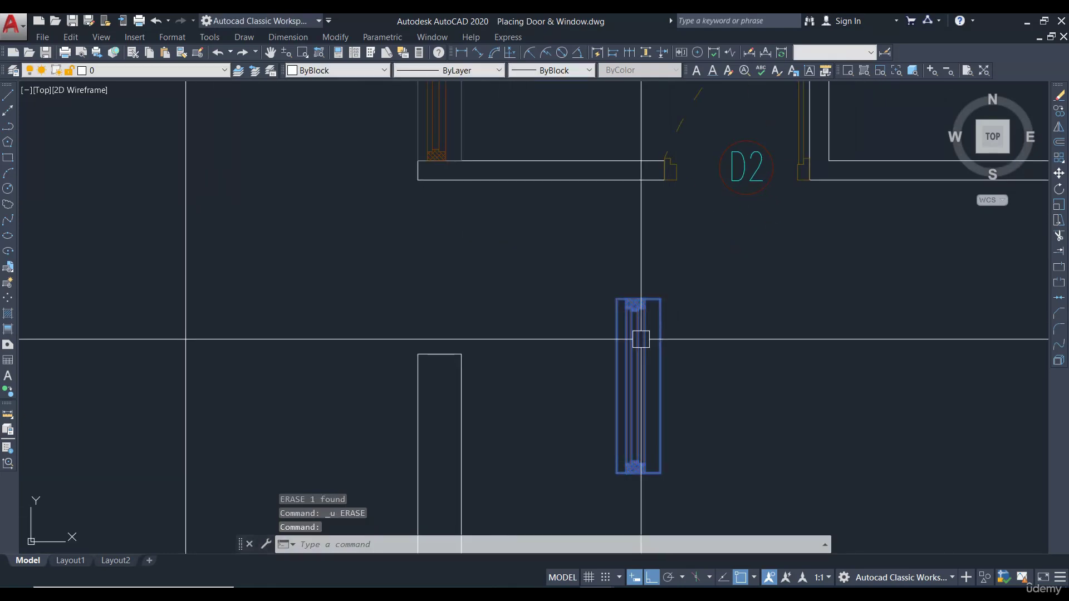
- Move the vertical window by its upper outer corner into the west wall gap directly below the D2 partition
text(m)
key(Return)
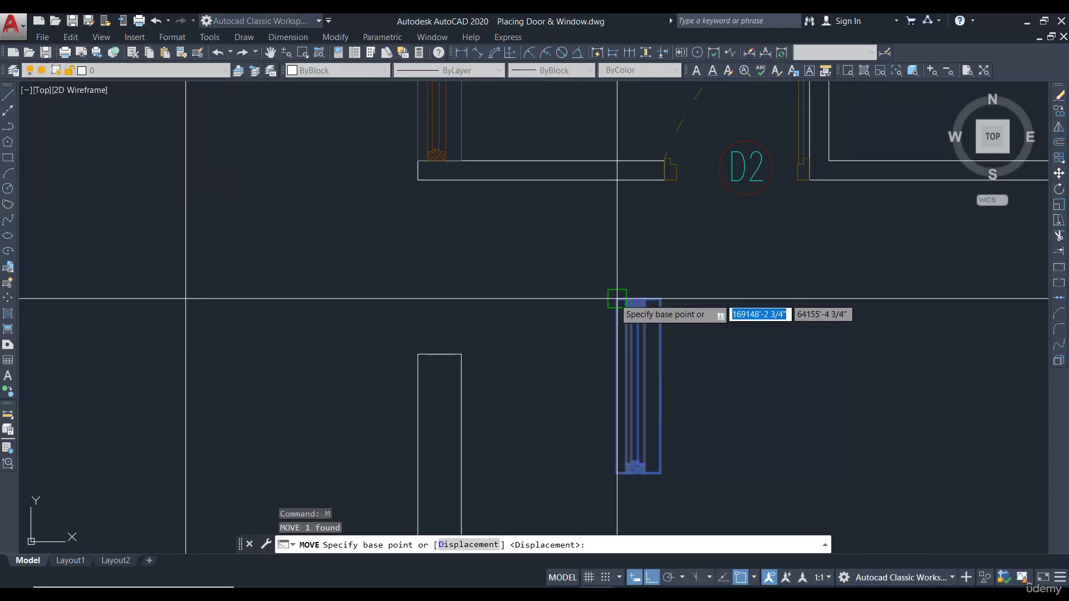
click(617, 299)
click(418, 184)
scroll(487, 224, down, 4)
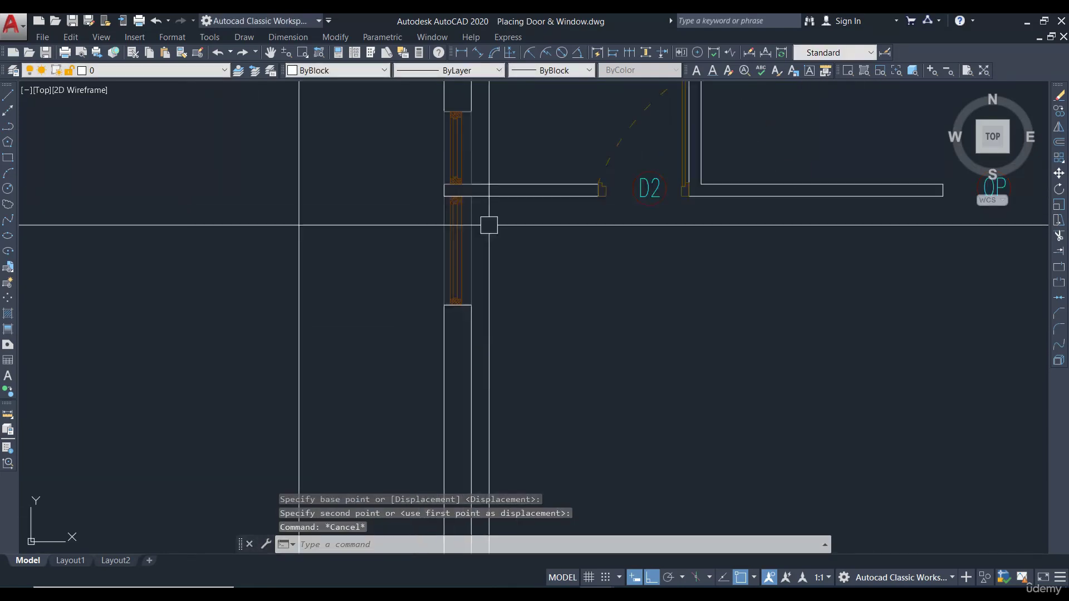
- Copy the upper wall window near the OP opening straight down into the lower wall, against the long central partition
scroll(574, 129, up, 3)
scroll(574, 129, up, 2)
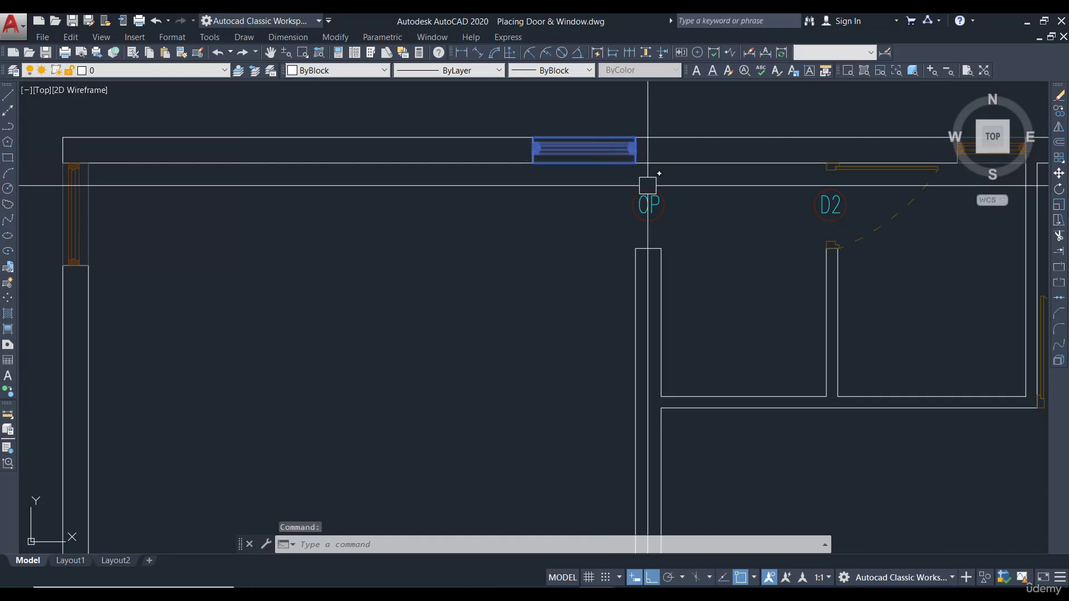
click(1062, 118)
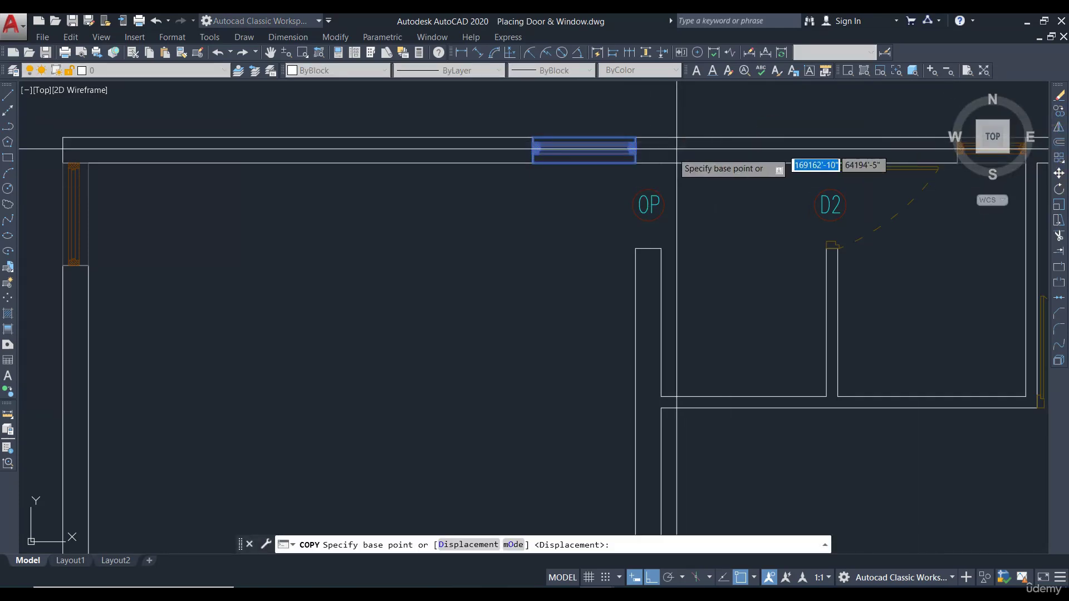
click(636, 163)
scroll(635, 164, down, 4)
scroll(579, 245, up, 8)
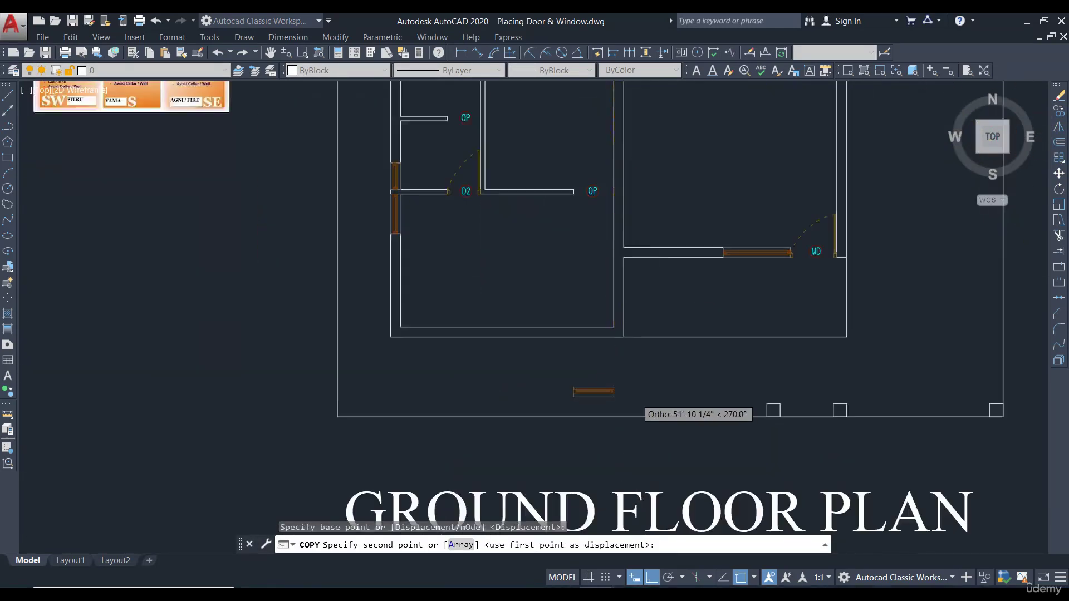
click(579, 247)
key(Escape)
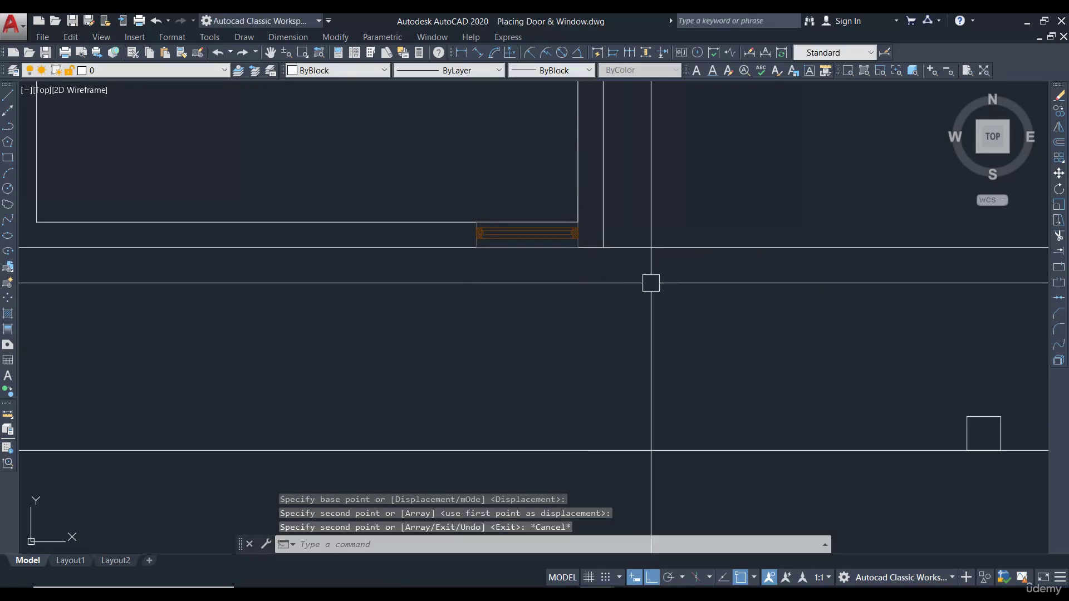
- Mirror the copied window about a horizontal axis below the lower wall, erasing the source window
scroll(499, 224, up, 6)
click(611, 302)
text(E)
key(Return)
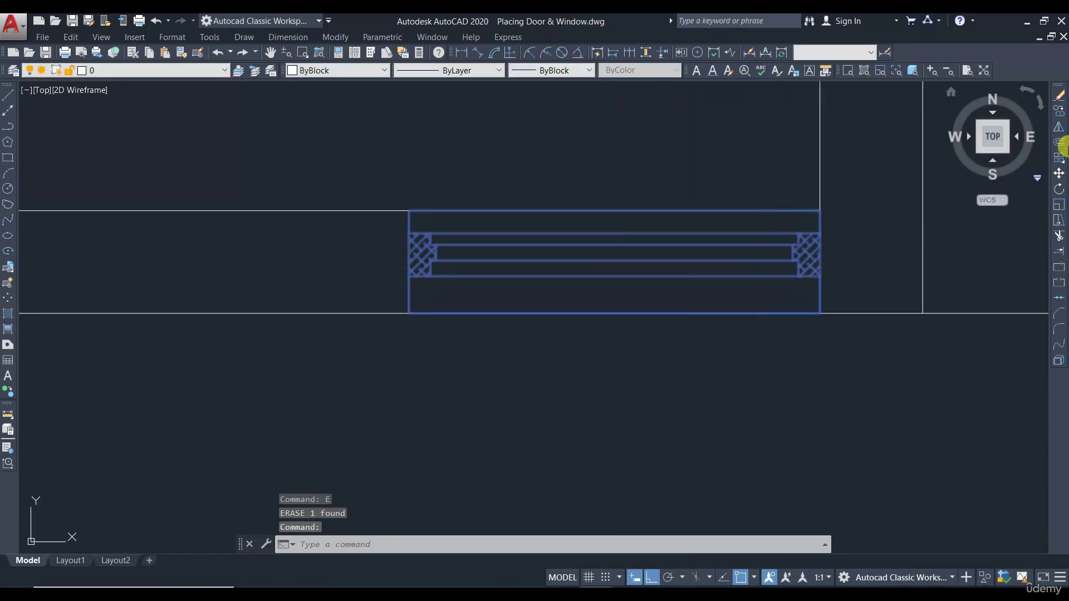
click(1058, 128)
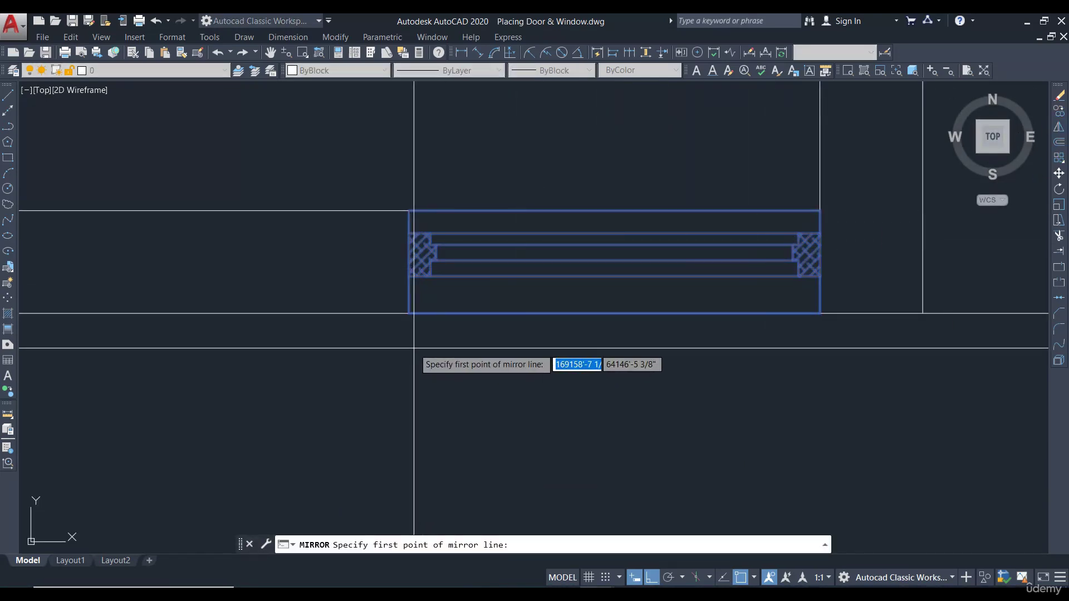
click(378, 349)
click(843, 349)
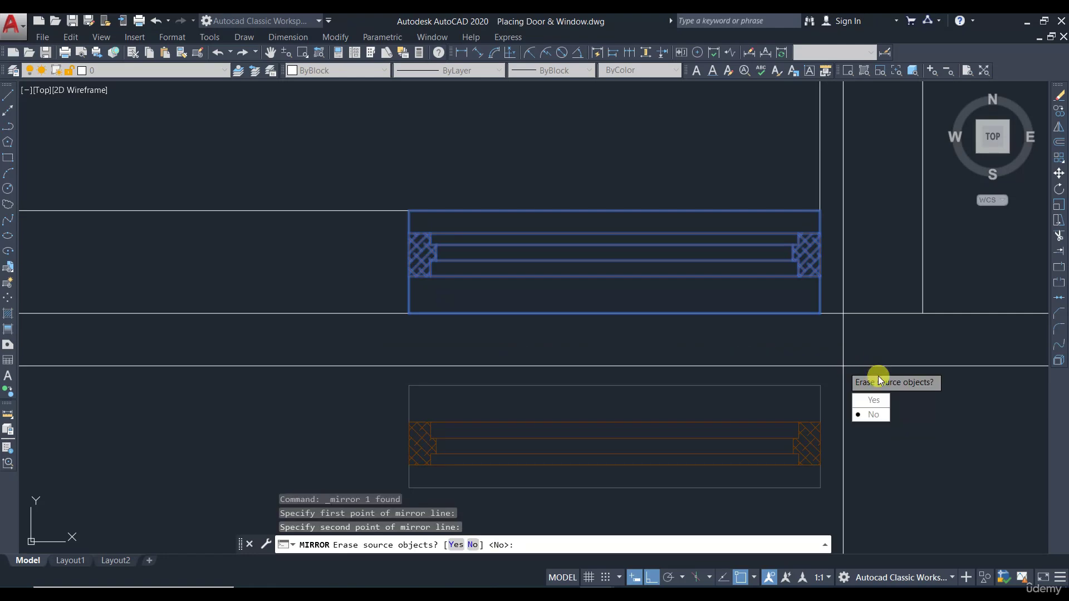
click(874, 400)
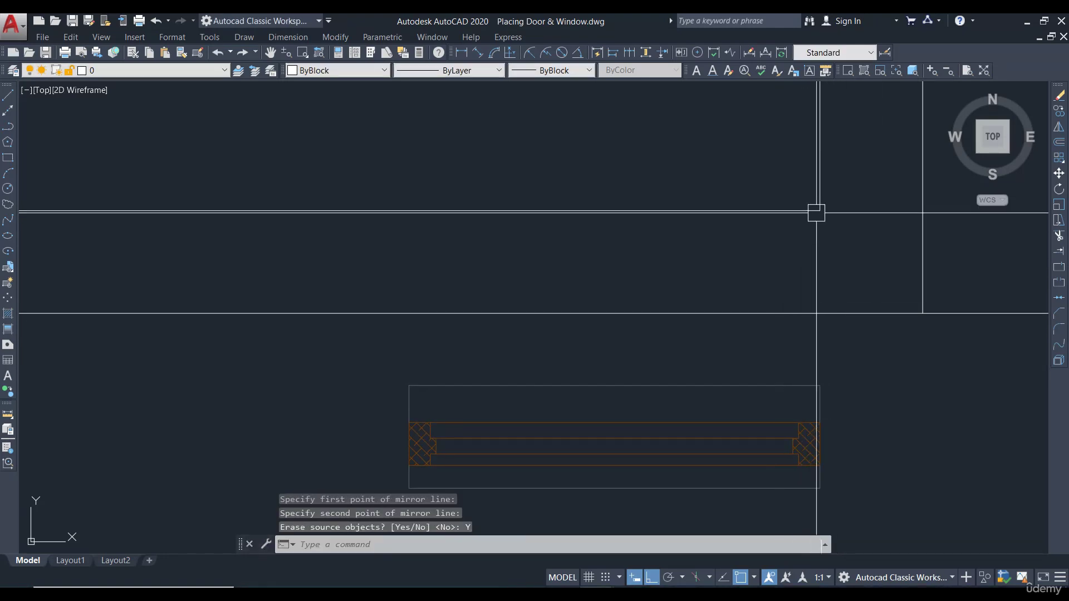
- Offset the central partition's western face line 3' to the west across the lower wall
scroll(818, 440, down, 2)
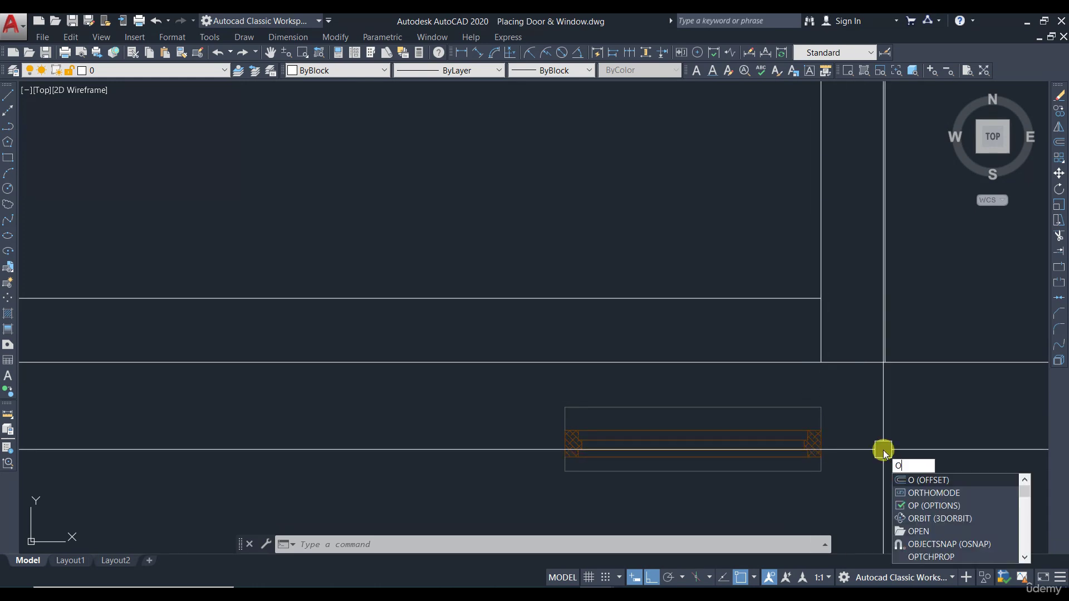
key(Return)
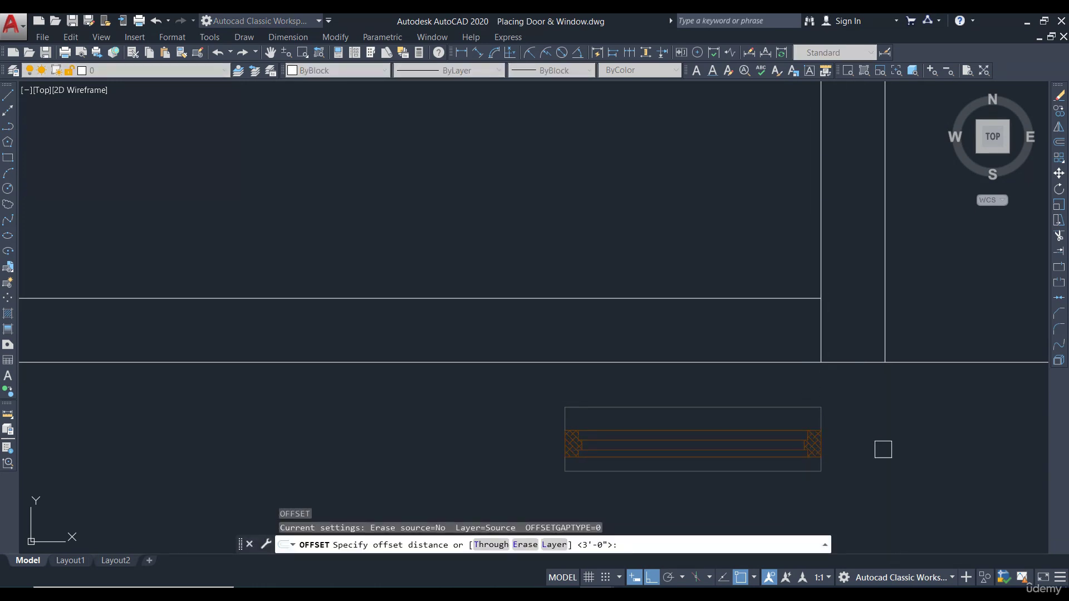
key(Return)
click(821, 323)
click(684, 342)
key(Escape)
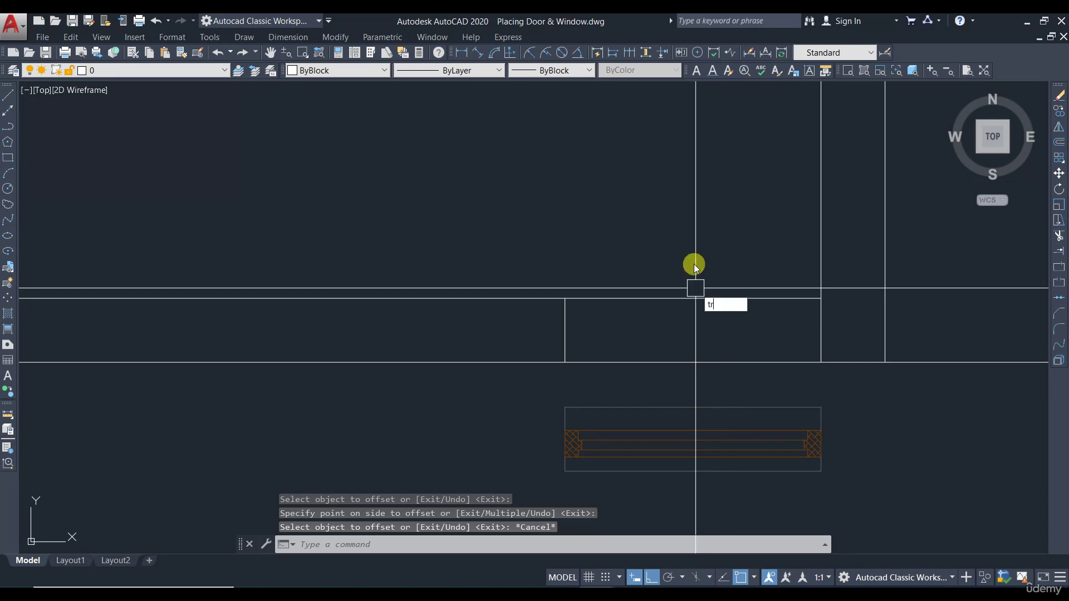
- Trim the inner and outer lower wall lines between the offset line and the central partition to open the window gap
text(tr)
key(Return)
key(Return)
click(723, 255)
click(680, 364)
click(686, 358)
click(791, 426)
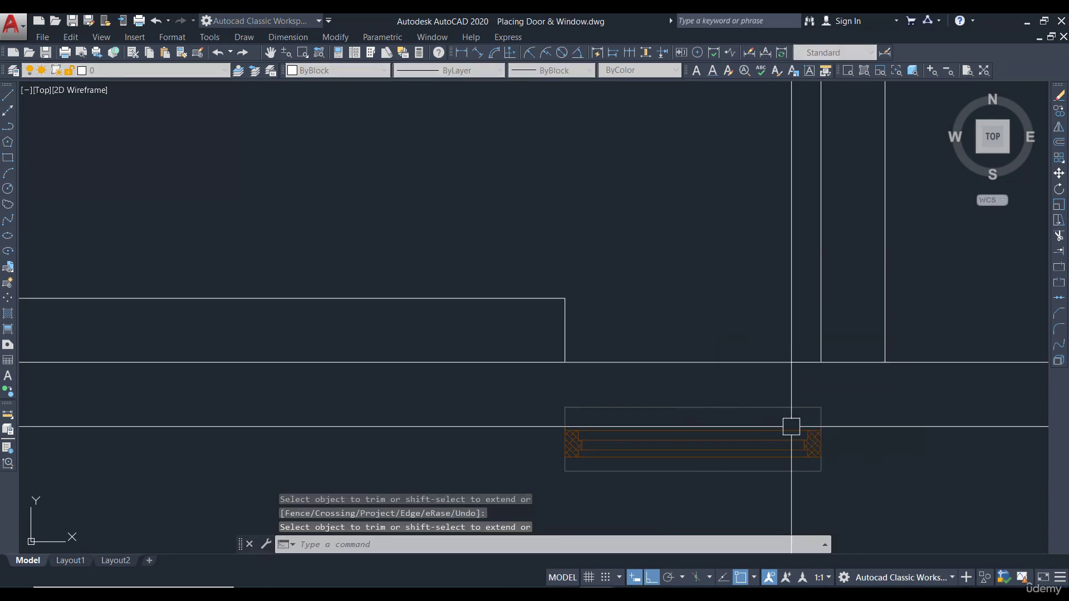
key(Escape)
key(Return)
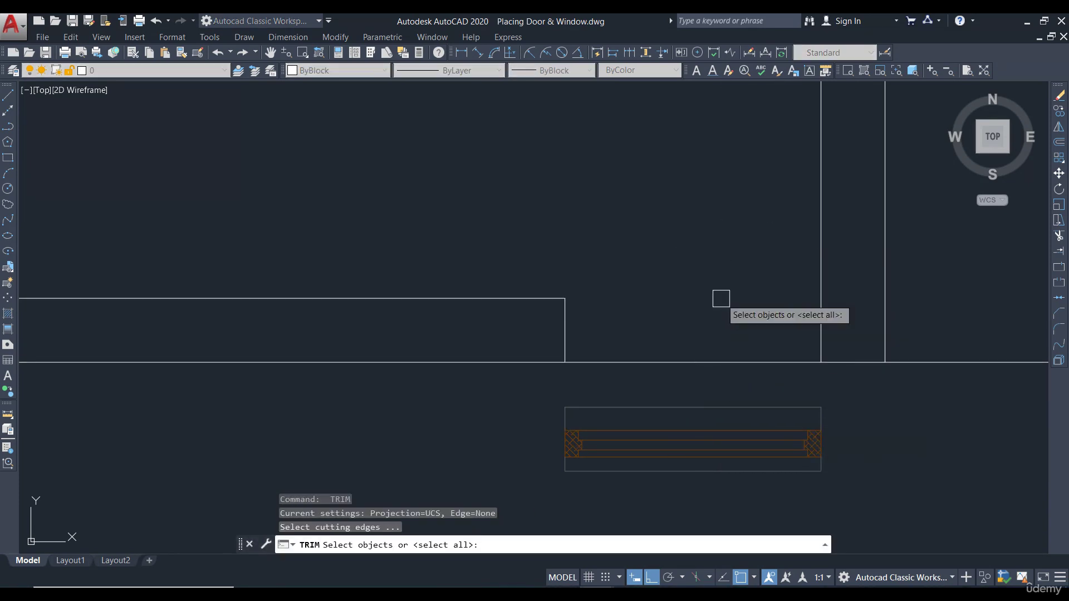
key(Return)
click(735, 352)
click(721, 380)
key(Escape)
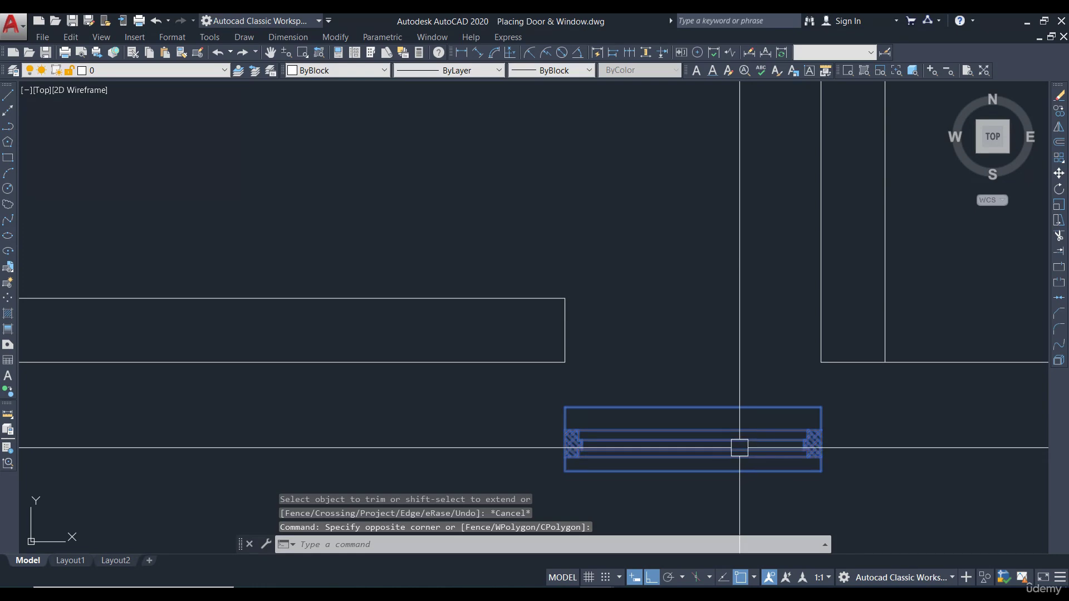
- Move the mirrored window by its upper west corner into the lower wall gap beside the central partition
text(m)
key(Return)
click(565, 408)
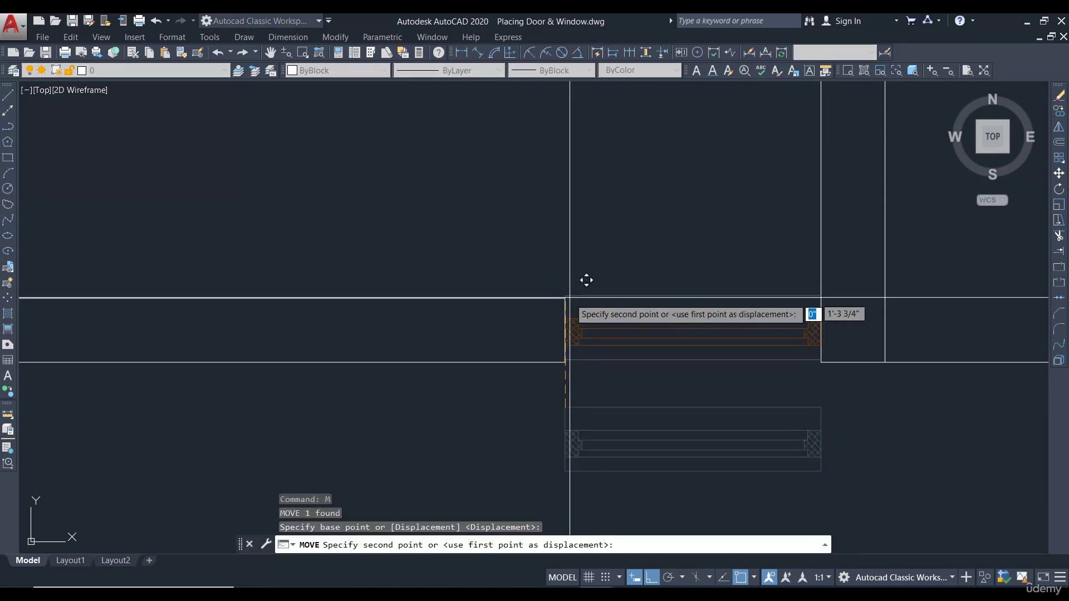
click(568, 303)
scroll(717, 369, down, 5)
scroll(501, 269, up, 5)
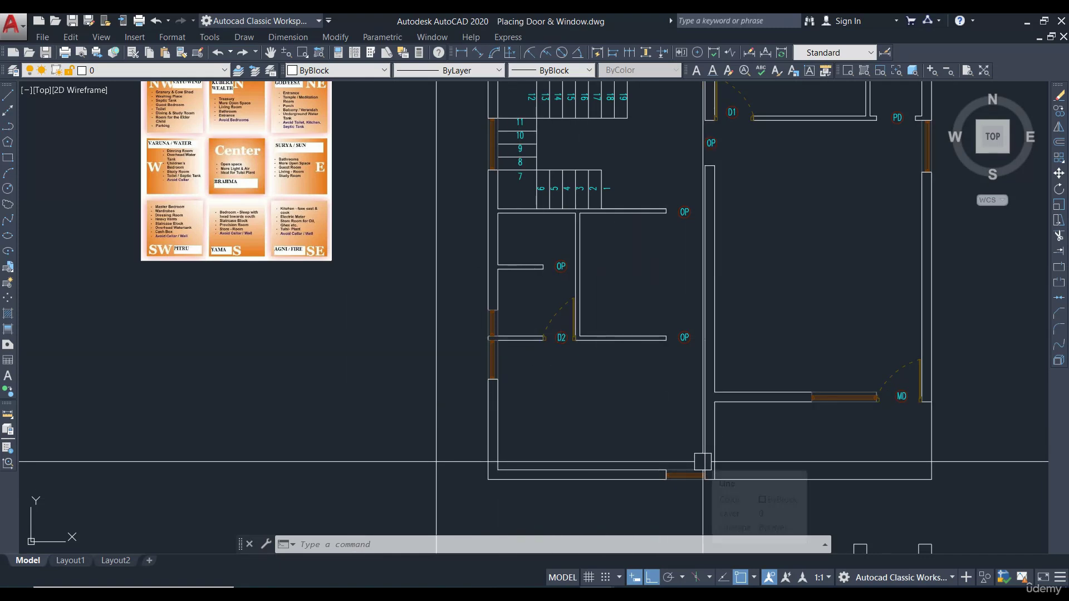
scroll(598, 245, down, 4)
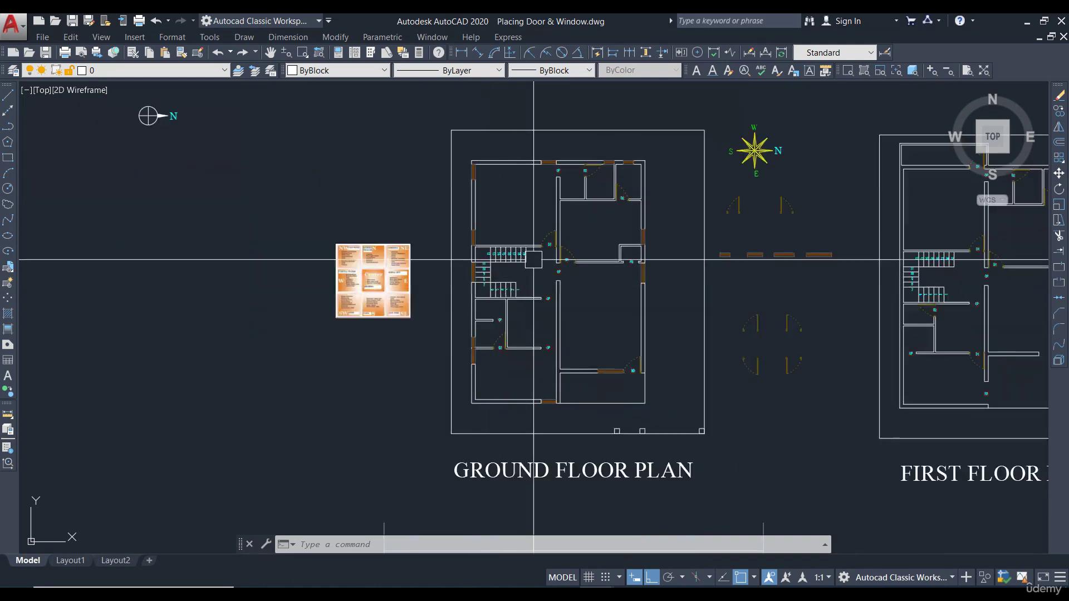
scroll(566, 384, up, 4)
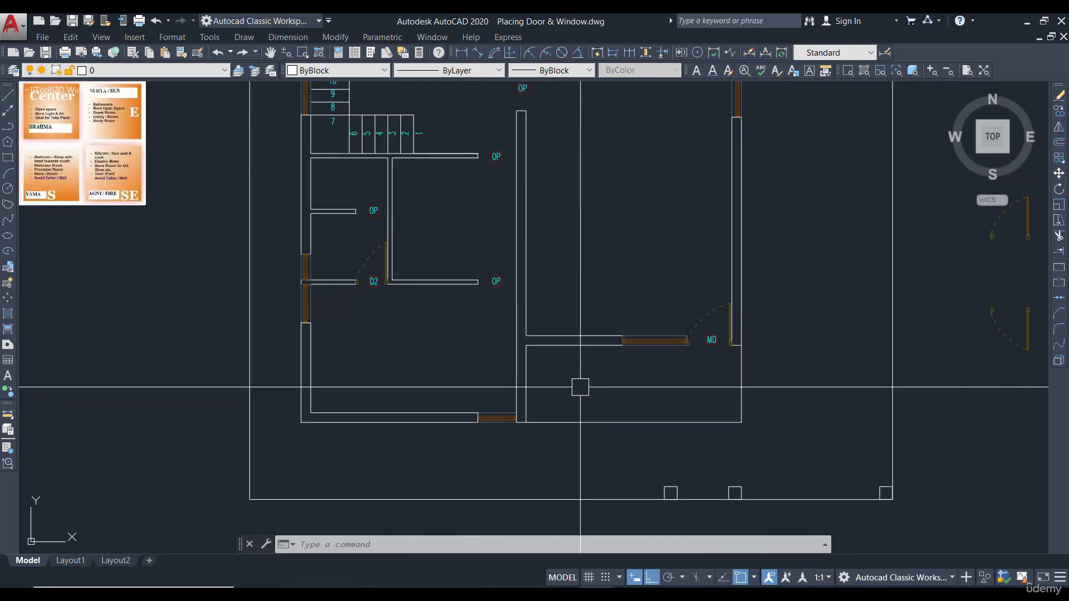
scroll(577, 382, down, 2)
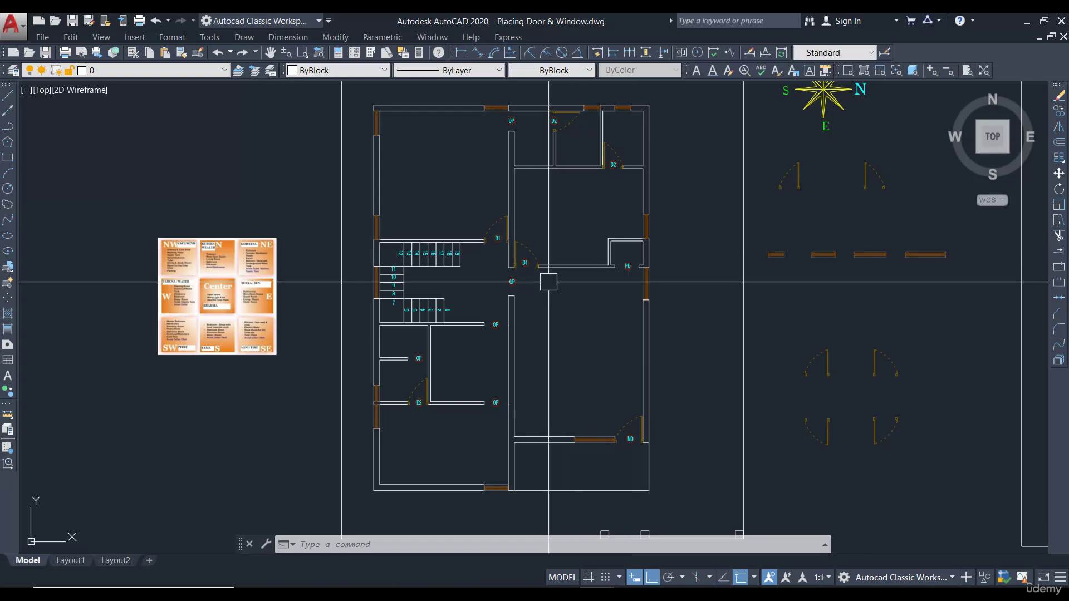
scroll(549, 282, down, 2)
middle_drag(643, 356, 431, 314)
middle_drag(707, 336, 556, 327)
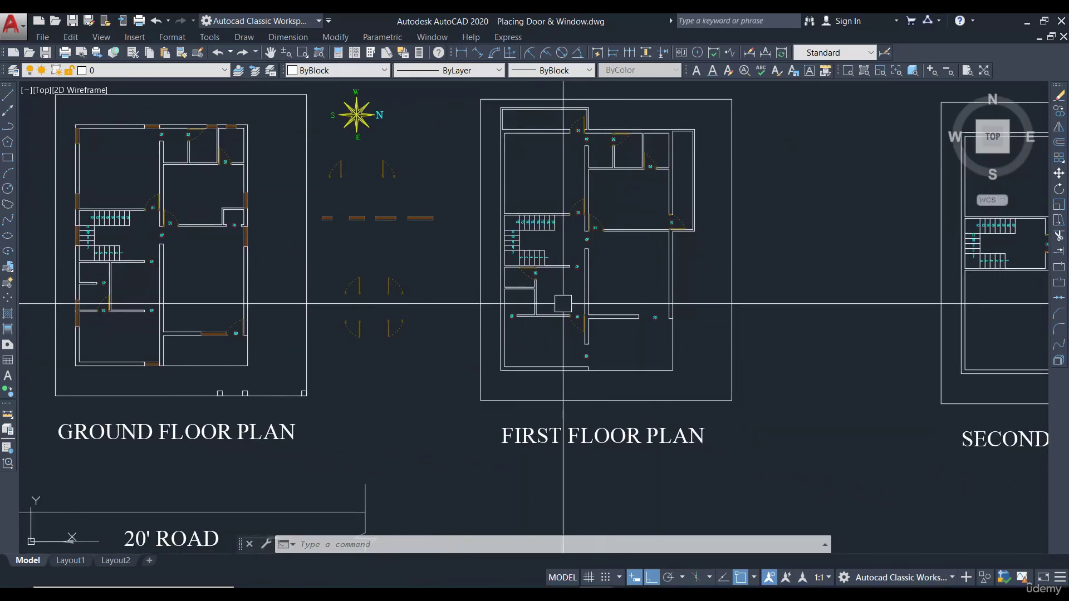
scroll(585, 290, up, 8)
text(l)
key(Return)
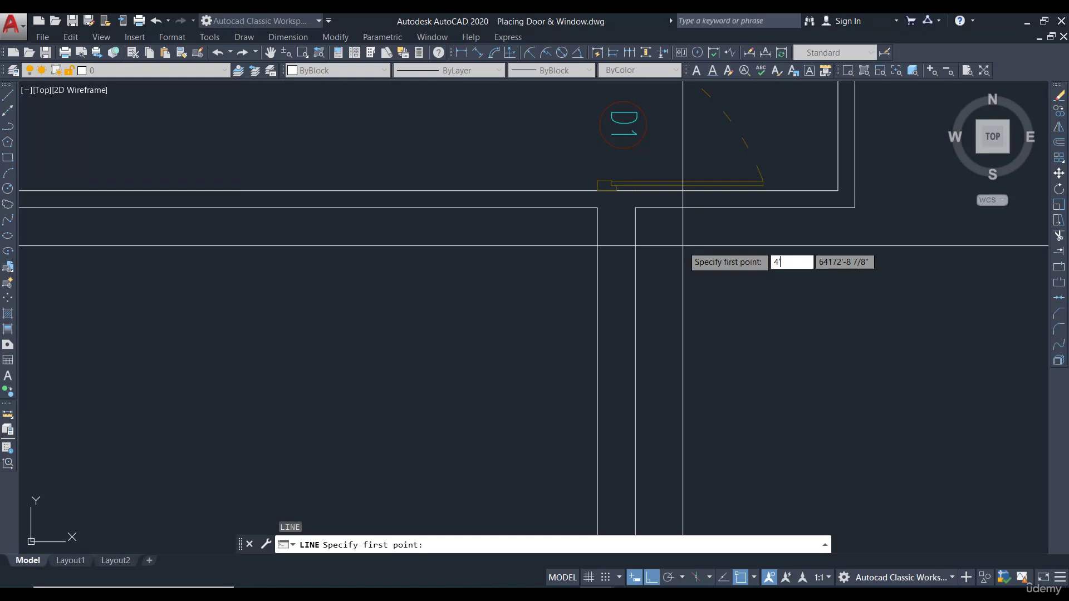
key(Return)
key(Escape)
- Offset the lower line of the first floor balcony beside the east wall 4' to the south
text(o)
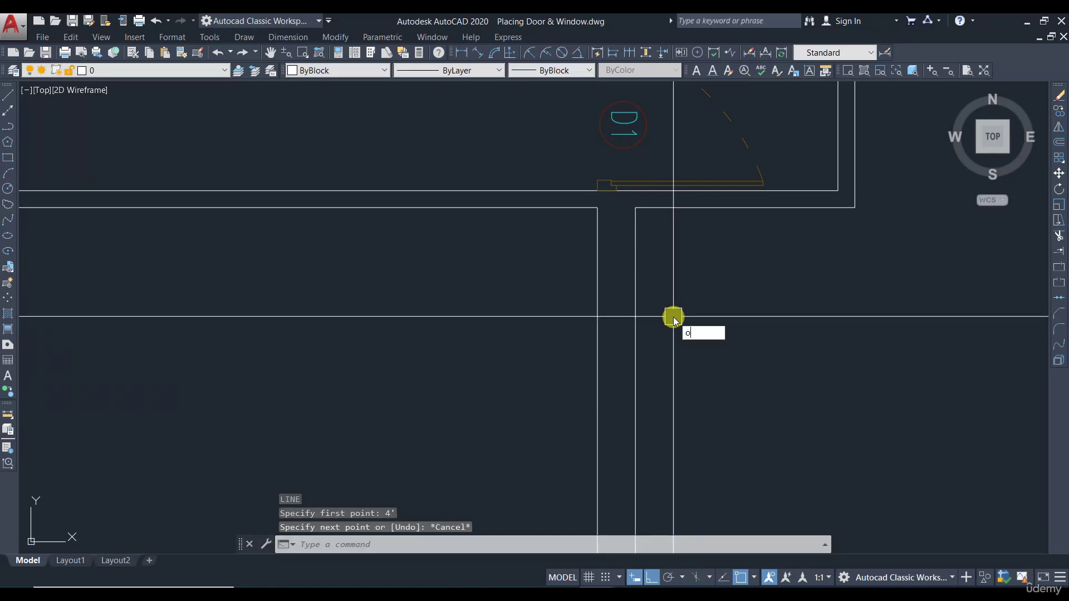
key(Return)
text(4')
key(Return)
click(661, 210)
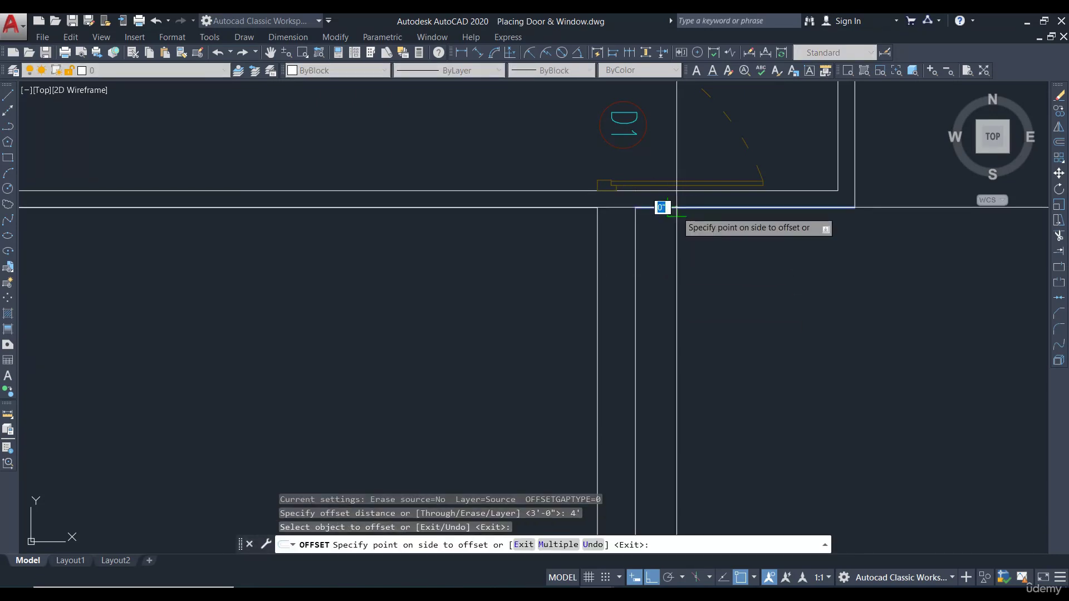
scroll(685, 251, down, 4)
click(704, 340)
key(Escape)
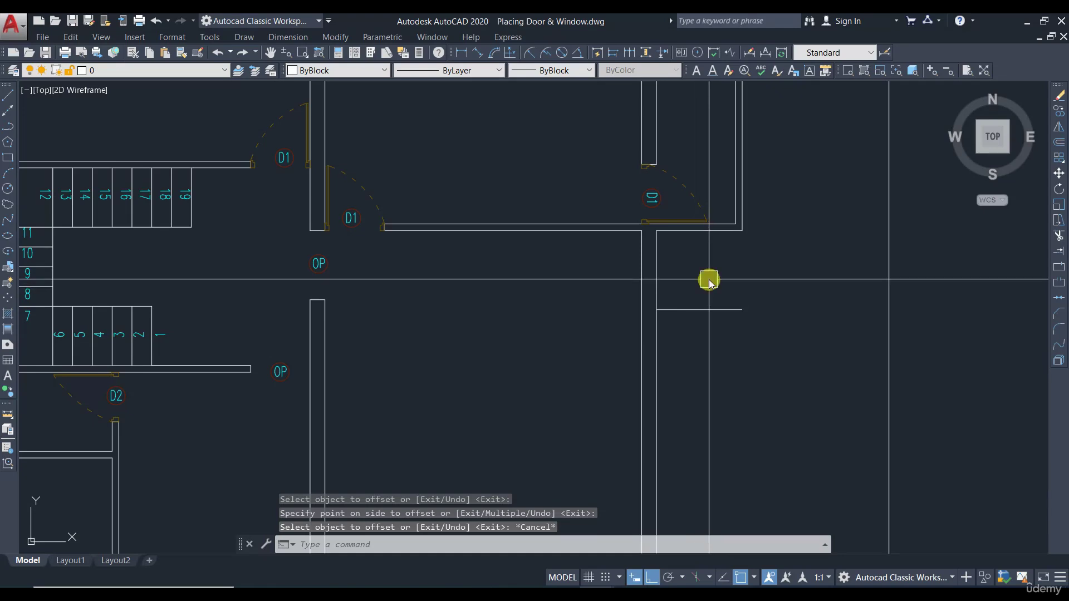
- Trim the first floor east wall lines between the balcony and the offset line, and the offset line's overhang, to open a window gap
text(tr)
key(Return)
key(Return)
shift+click(706, 309)
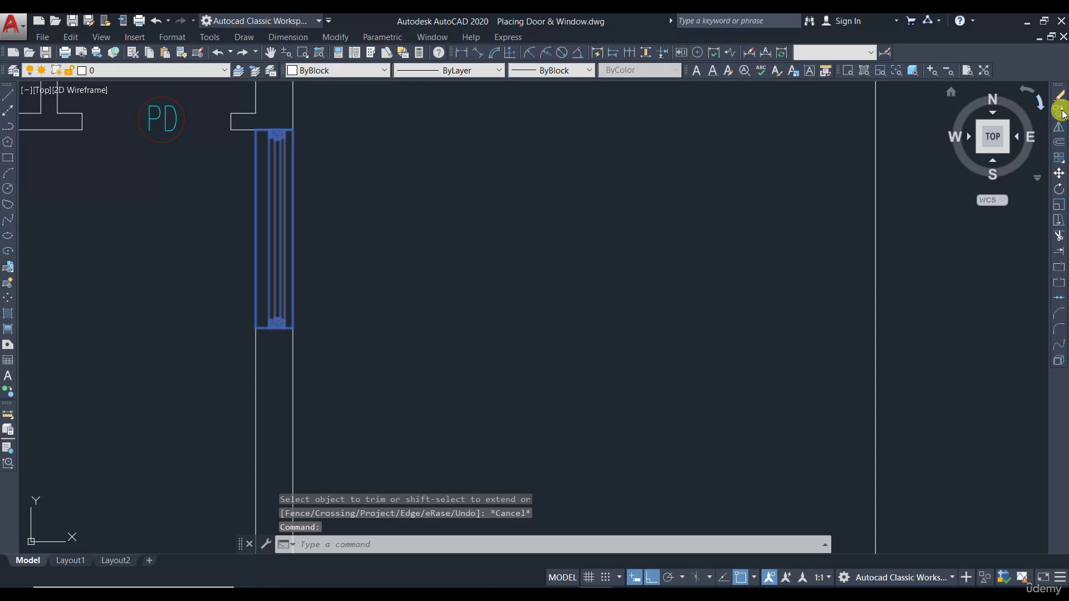
- Copy the ground floor east wall window below PD by its upper east corner into the first floor east wall gap
click(1060, 110)
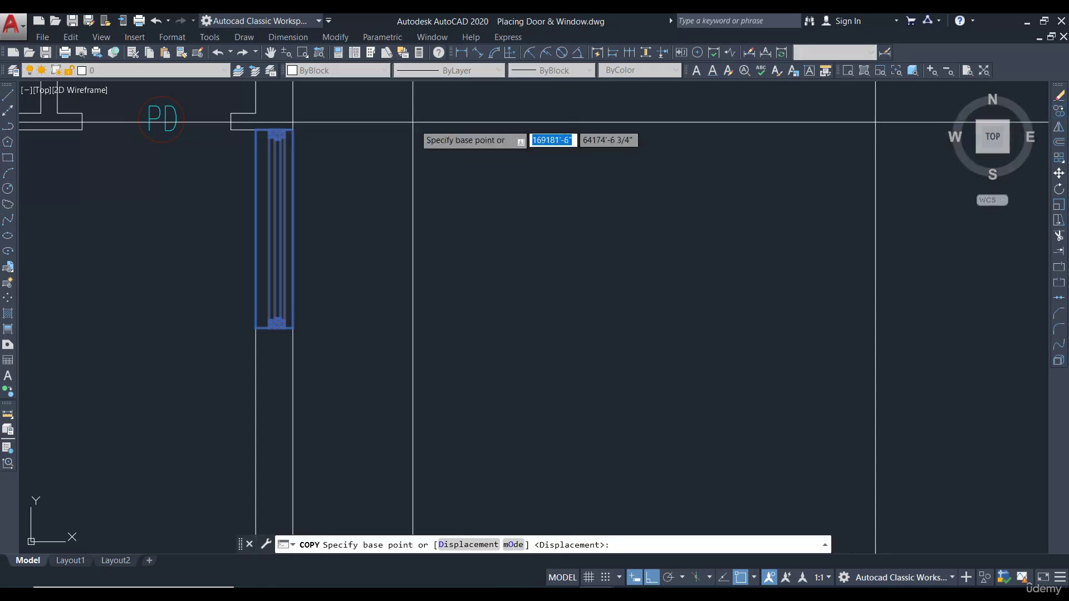
click(292, 130)
scroll(449, 181, down, 5)
middle_drag(449, 181, 72, 196)
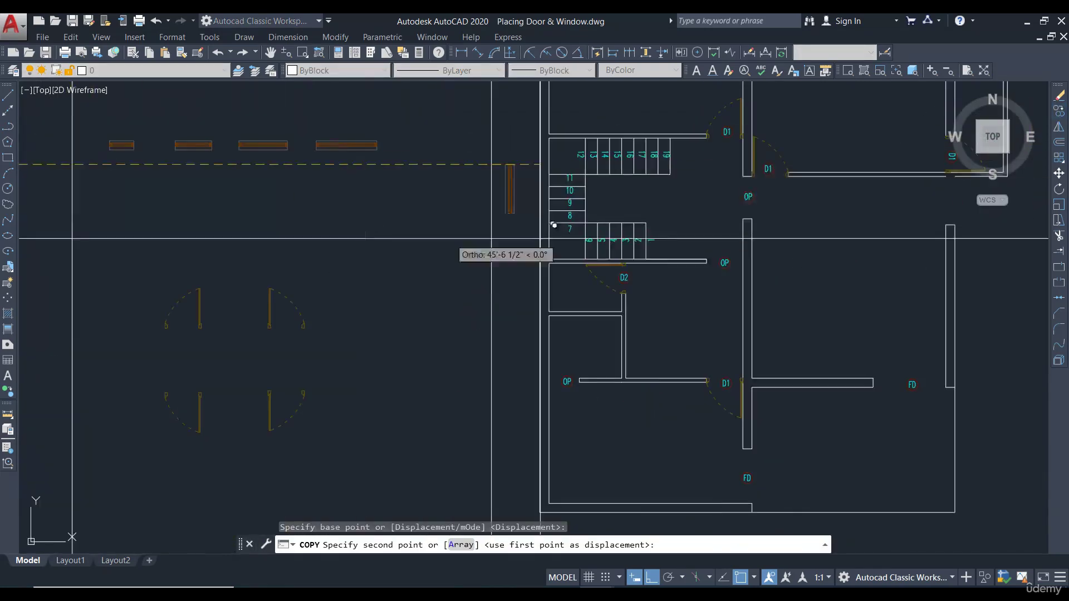
middle_drag(849, 215, 568, 242)
scroll(676, 218, up, 7)
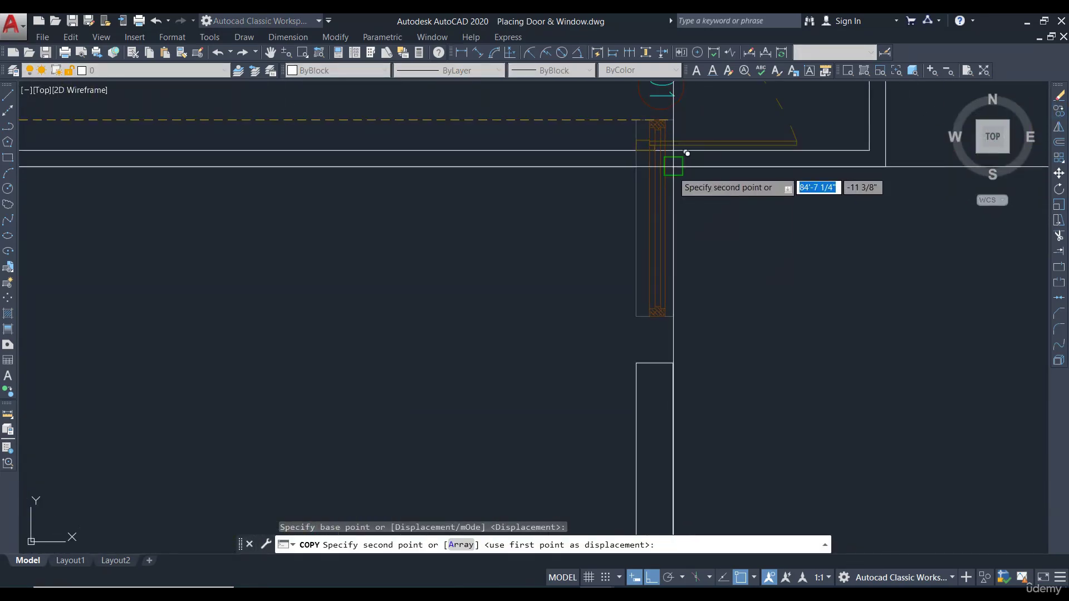
click(673, 167)
key(Escape)
scroll(763, 272, down, 6)
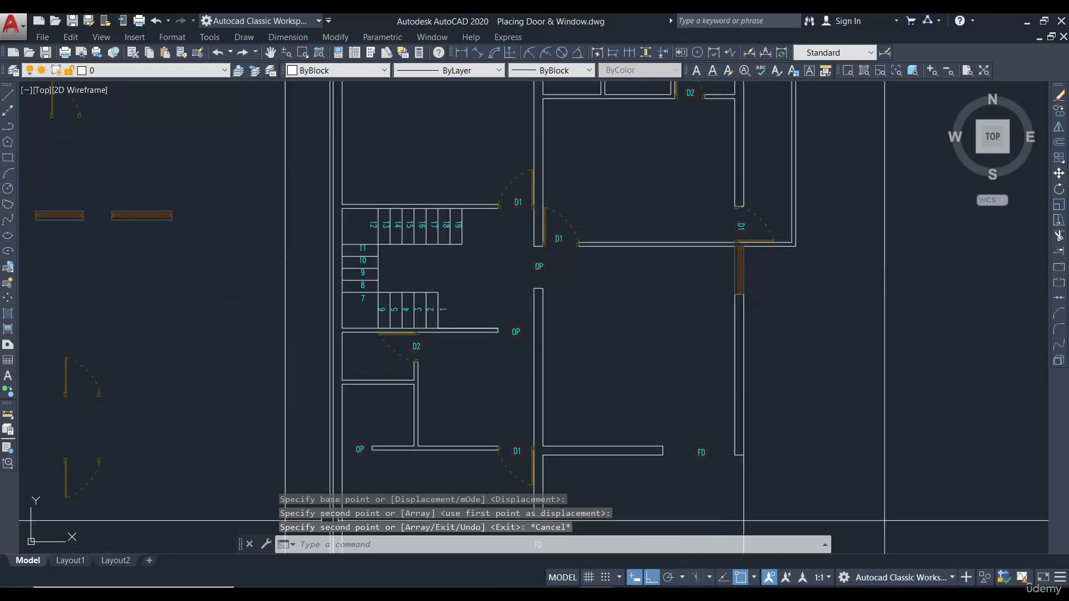
- Copy the ground floor's lower wall window beside the central partition to the free area east of the first floor's lower FD opening
middle_drag(700, 447, 705, 306)
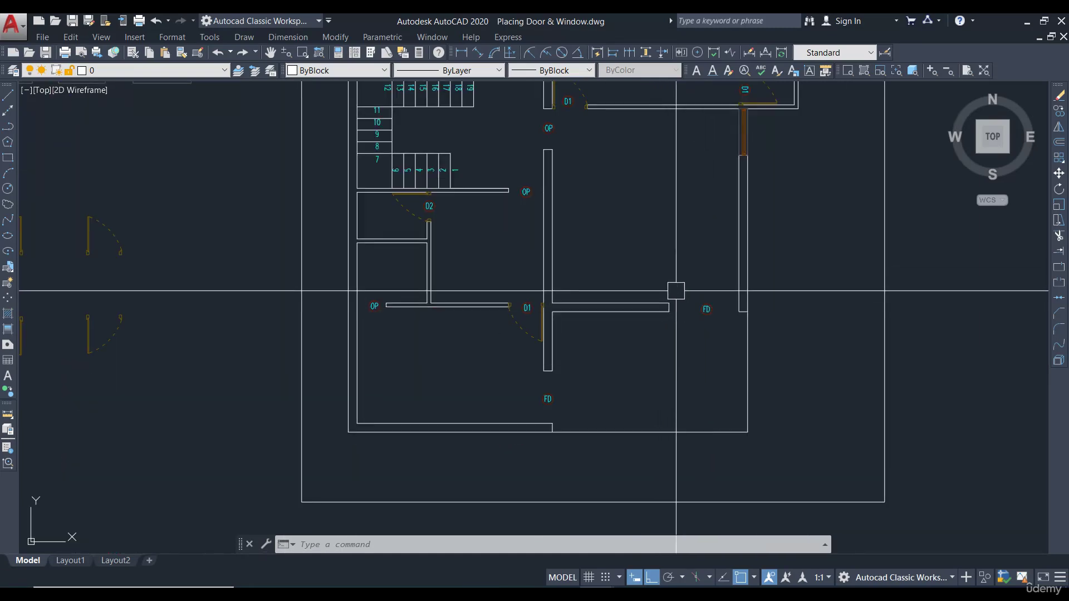
scroll(592, 382, down, 5)
scroll(626, 232, up, 2)
scroll(600, 378, down, 2)
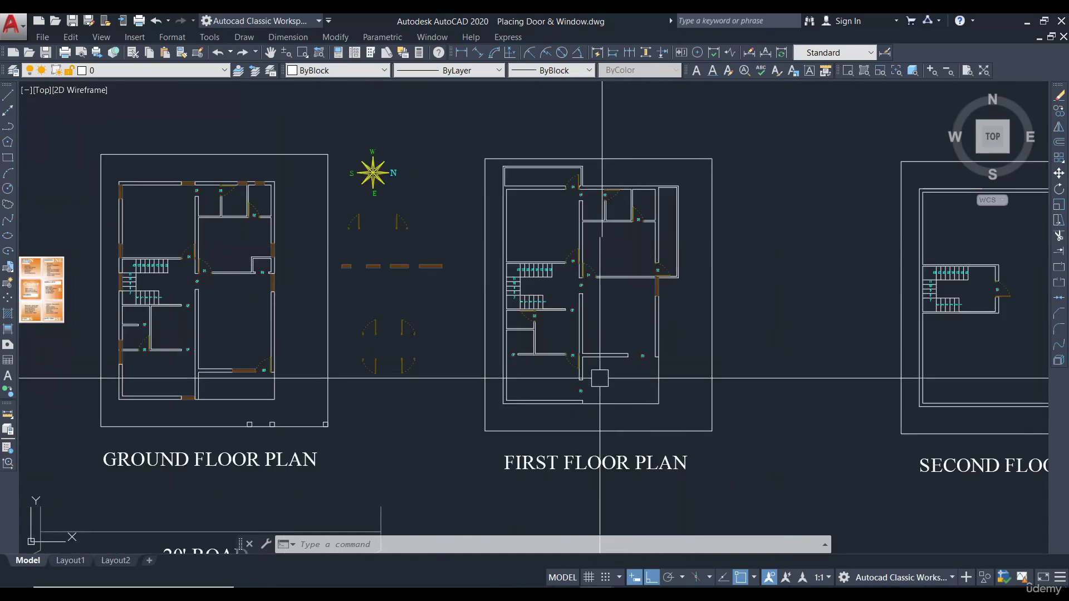
scroll(600, 378, up, 8)
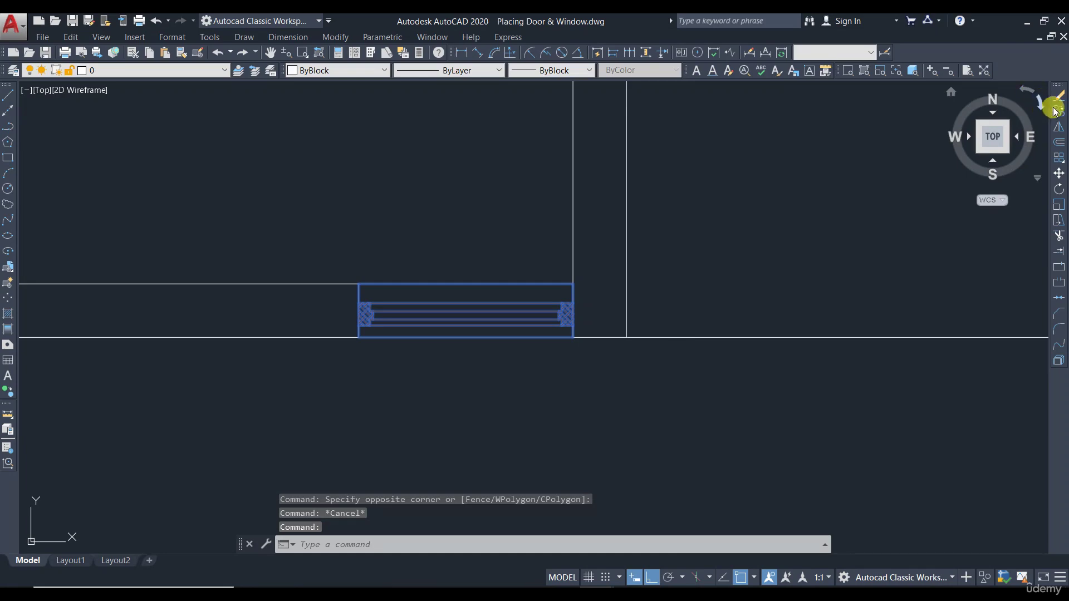
click(1058, 110)
click(573, 337)
scroll(439, 274, down, 8)
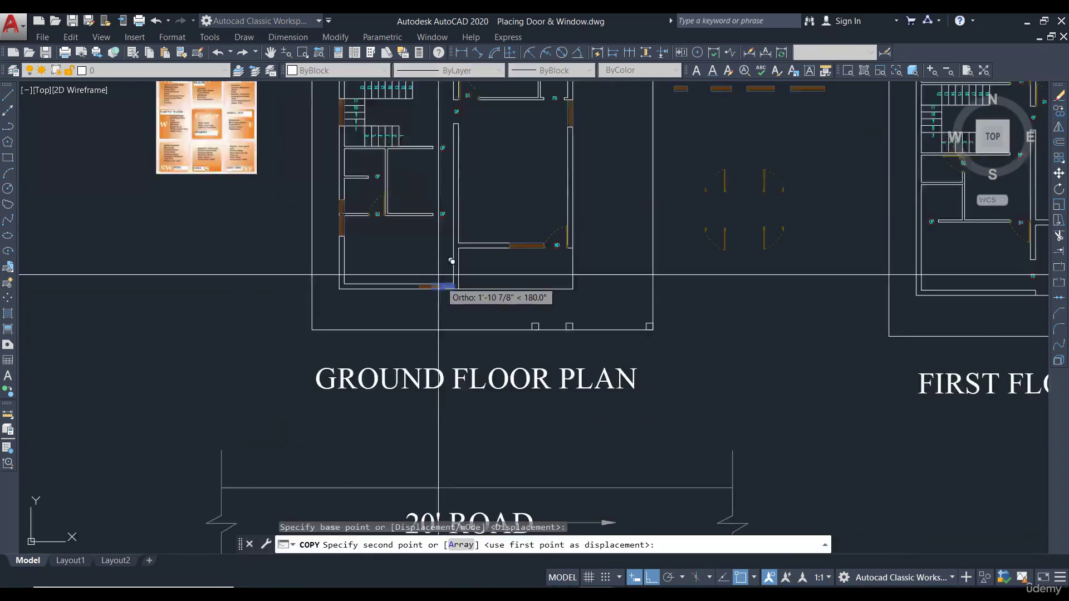
scroll(439, 274, down, 4)
scroll(701, 281, up, 7)
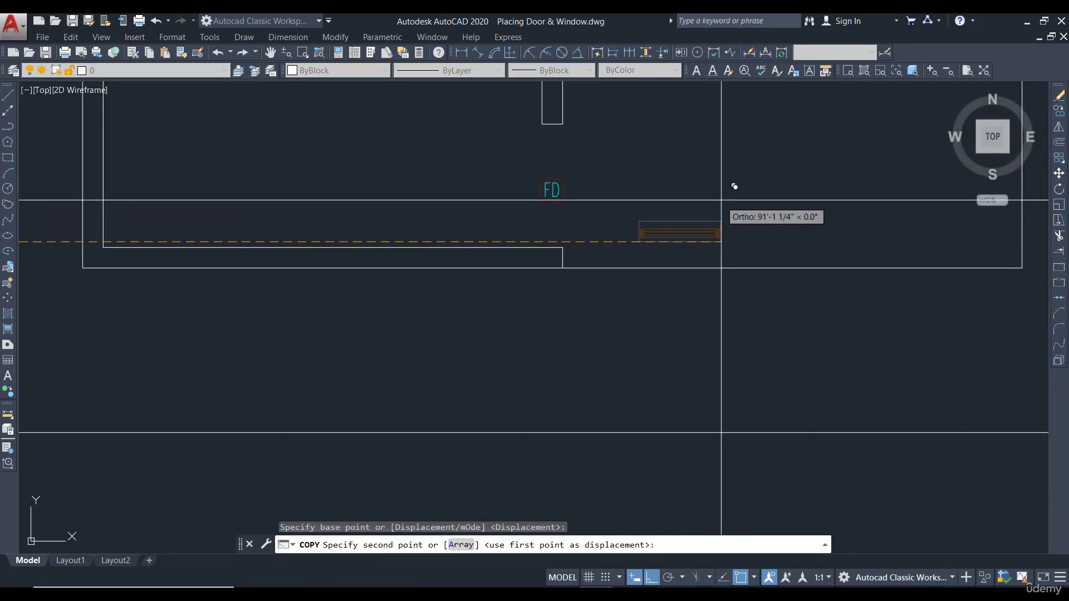
click(721, 200)
key(Return)
- Offset the eastern face line of the first floor's central partition 3' to the east across the adjoining horizontal wall
scroll(716, 229, down, 5)
scroll(678, 132, up, 8)
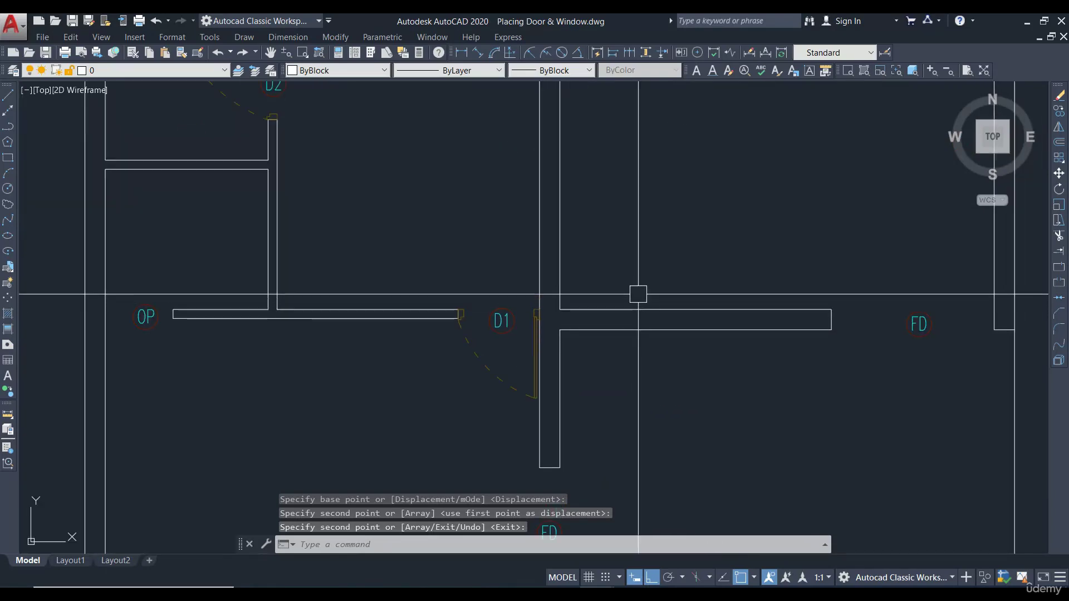
text(o)
key(Return)
text(3')
key(Return)
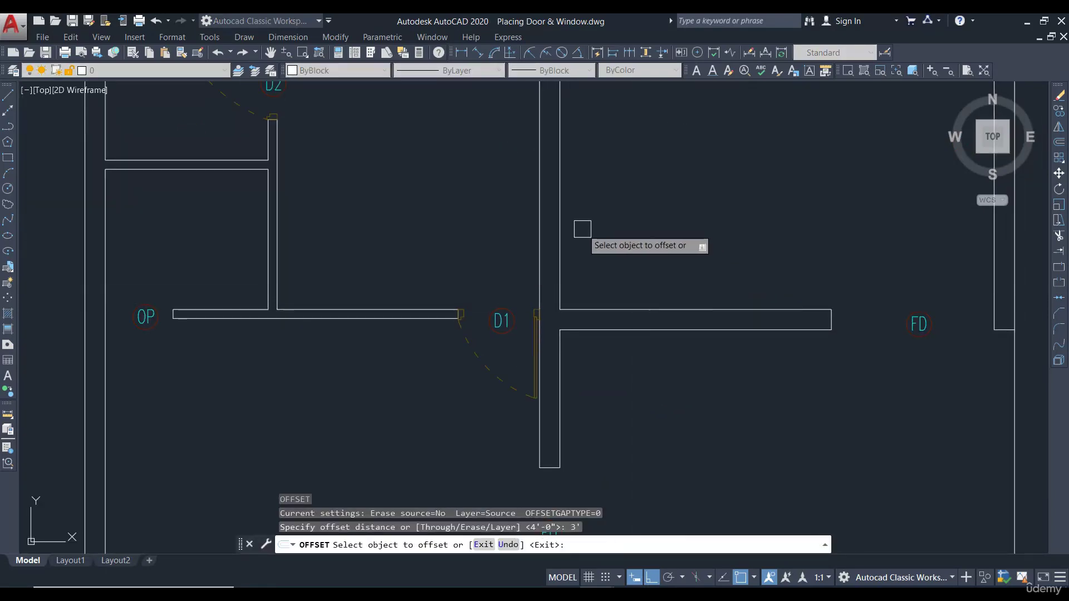
click(559, 228)
click(640, 238)
key(Escape)
- Trim both horizontal wall lines between the central partition and the offset line to open the window gap
middle_drag(737, 219, 712, 284)
text(tr)
key(Return)
key(Return)
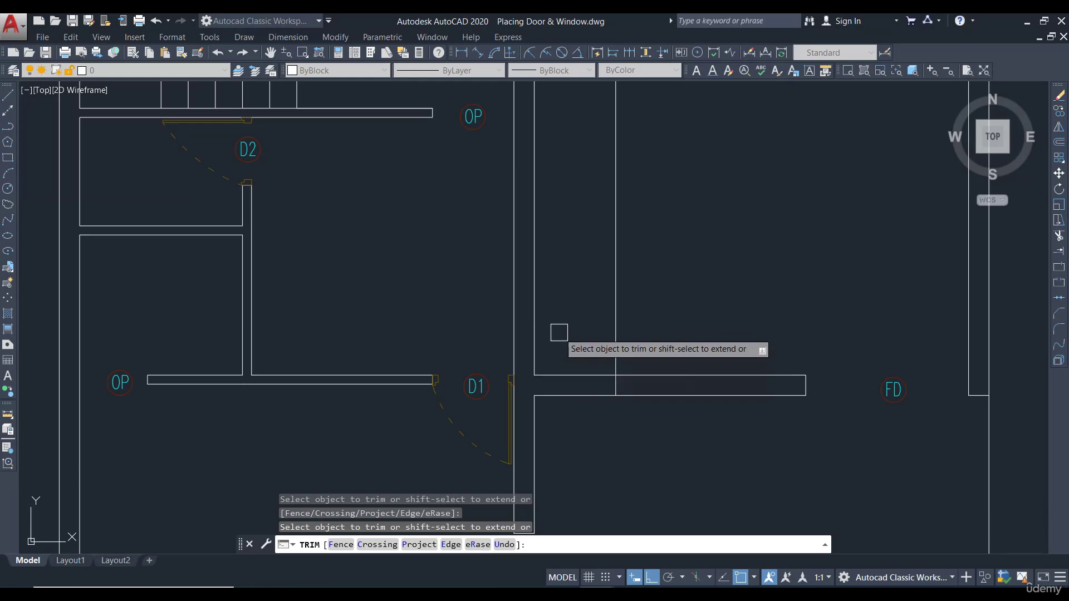
click(579, 410)
click(570, 363)
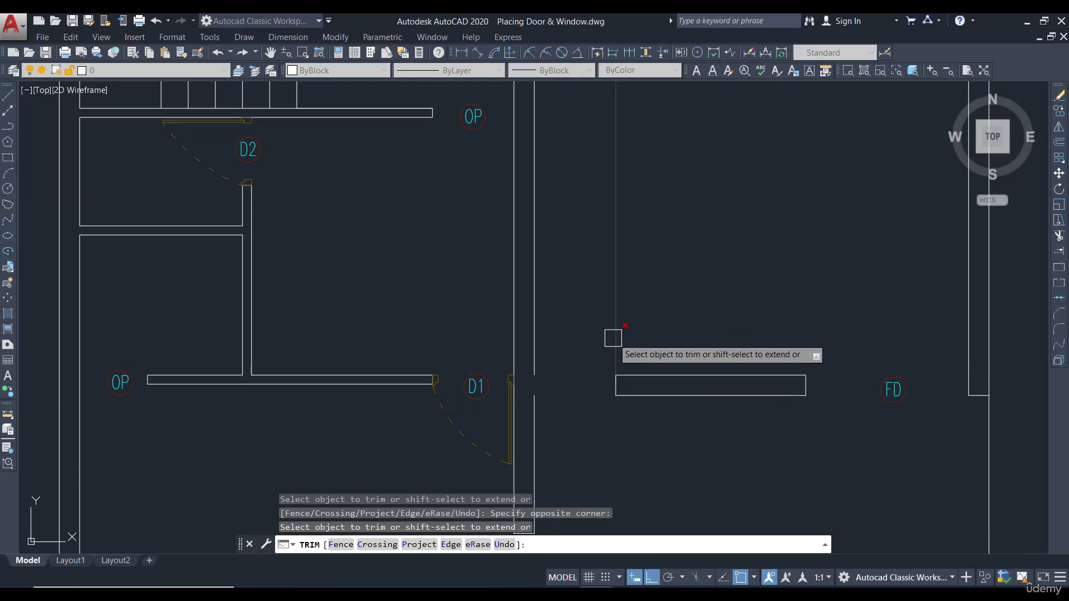
key(Escape)
- Try to erase the offset line at the gap's east end, and undo the erasure
click(615, 315)
text(e)
key(Return)
key(ctrl+z)
- Trim off the offset line above the horizontal wall, keeping only the piece that closes the wall end
scroll(604, 284, down, 5)
middle_drag(663, 284, 668, 336)
text(t)
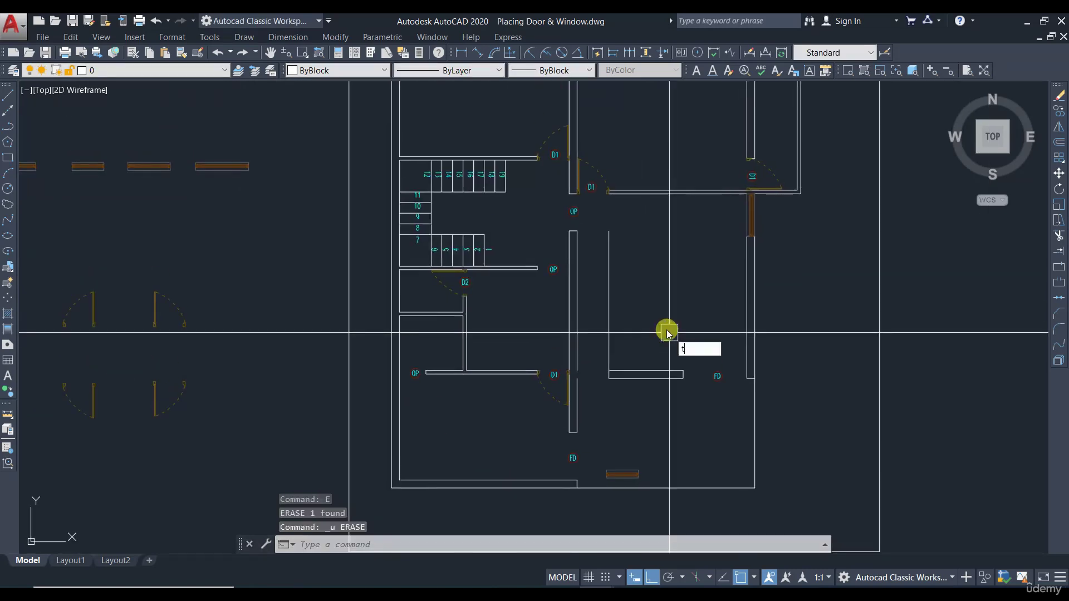
text(r)
key(Return)
key(Return)
key(Escape)
- Move the copied window by the midpoint of its east end onto the wall end's midpoint, filling the gap beside the central partition
scroll(646, 445, up, 5)
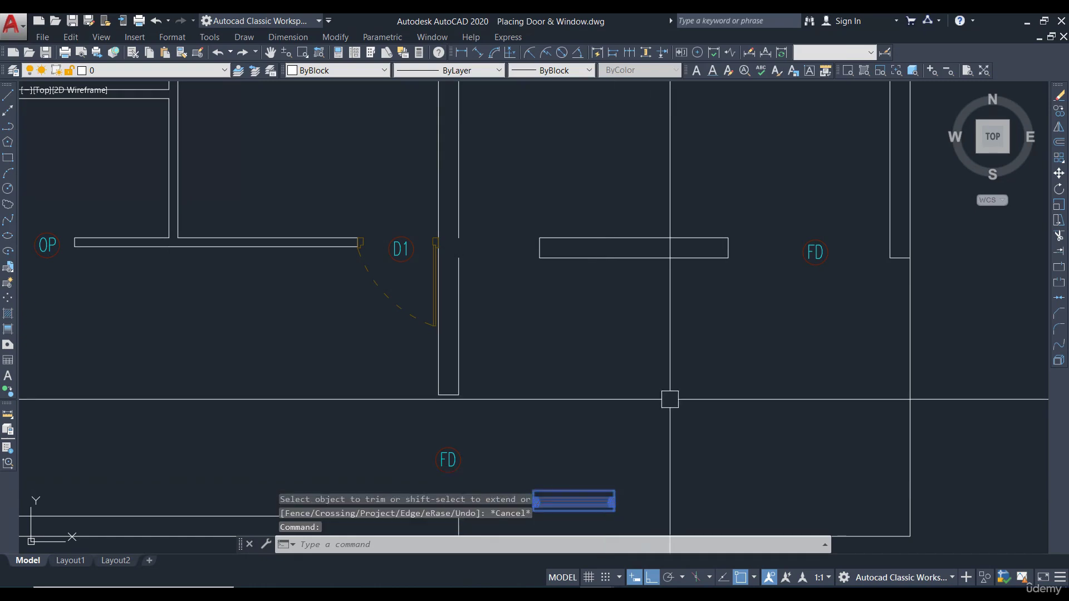
text(m)
key(Return)
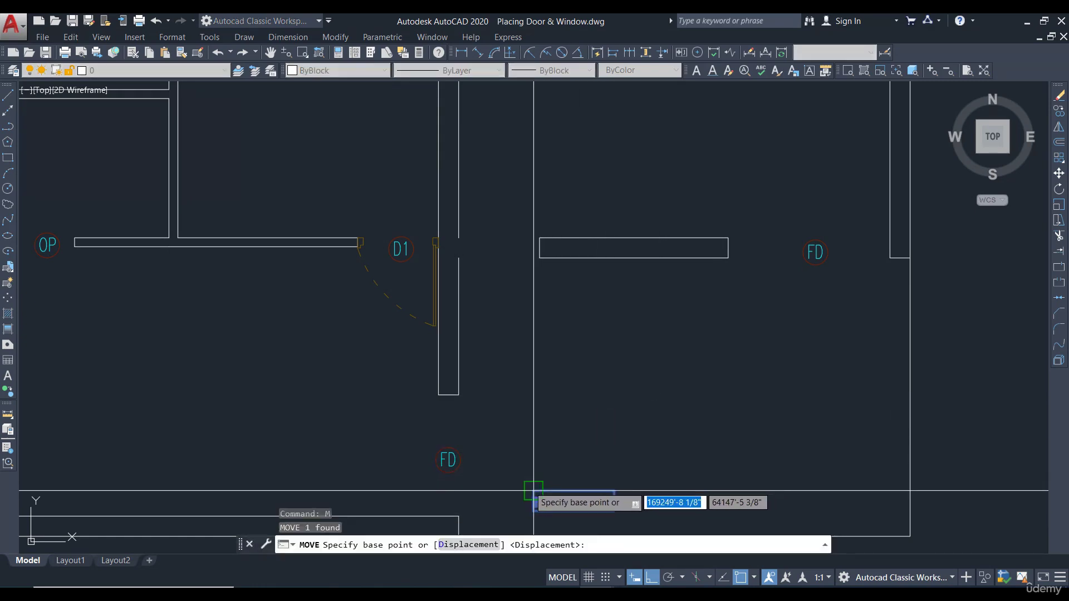
click(614, 501)
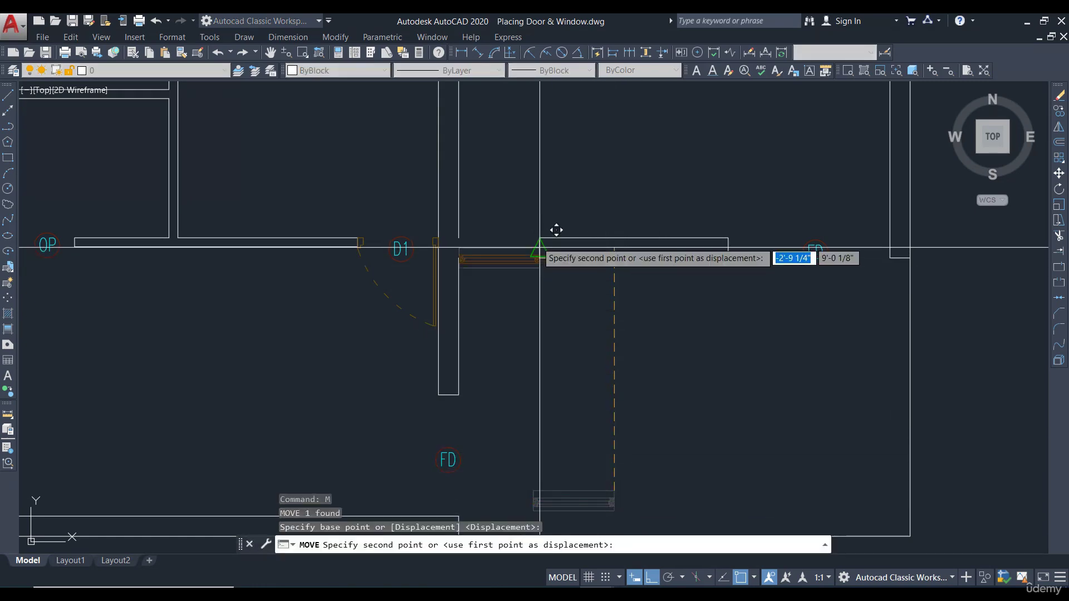
click(539, 247)
key(Escape)
scroll(645, 318, down, 4)
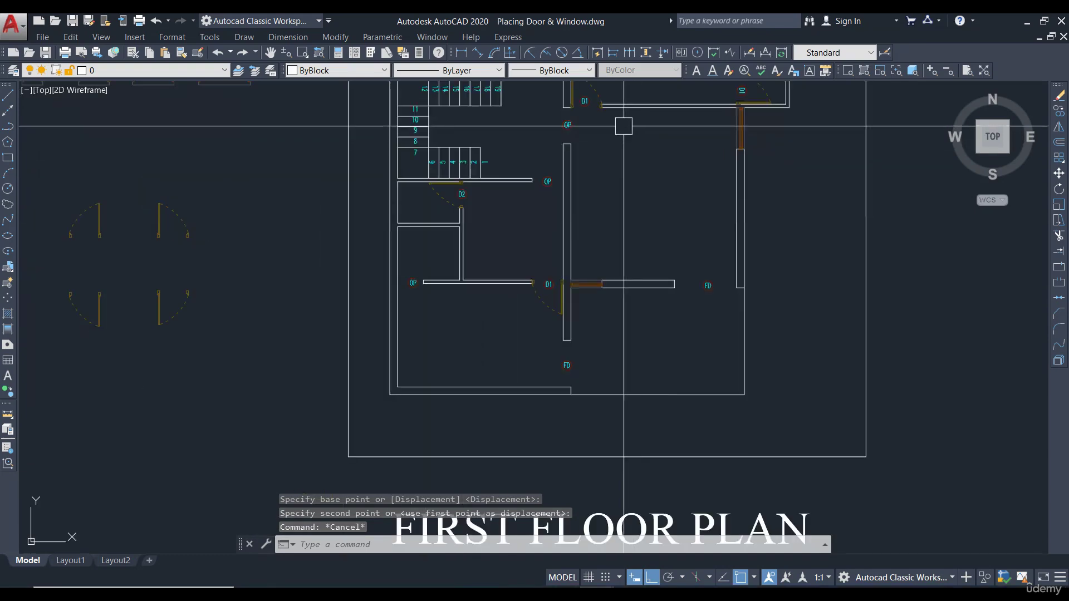
middle_drag(680, 362, 750, 363)
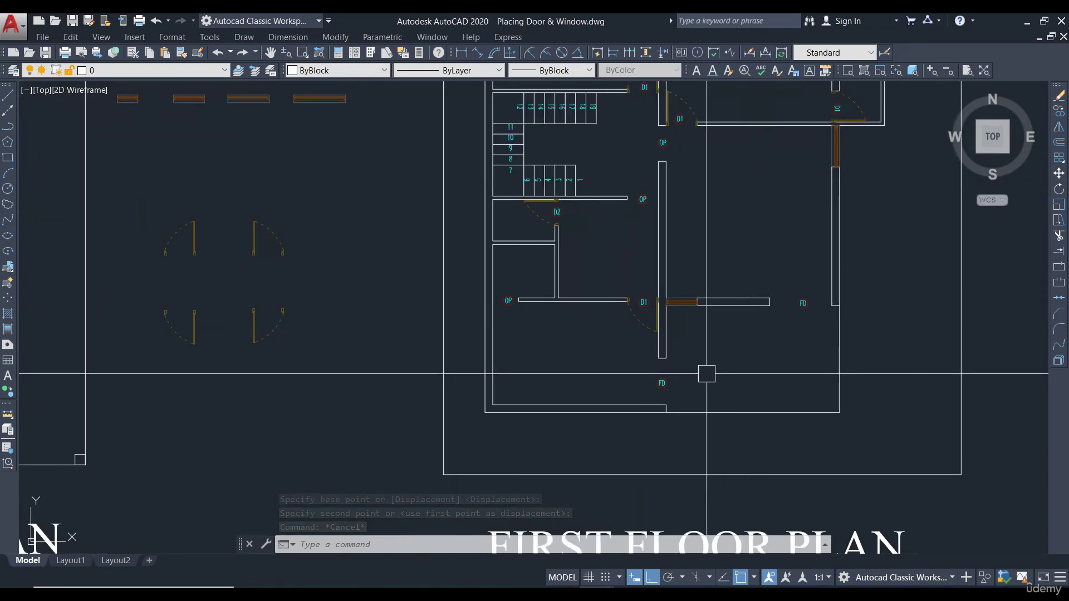
text(L)
key(Return)
scroll(706, 373, up, 3)
key(Escape)
scroll(568, 245, down, 5)
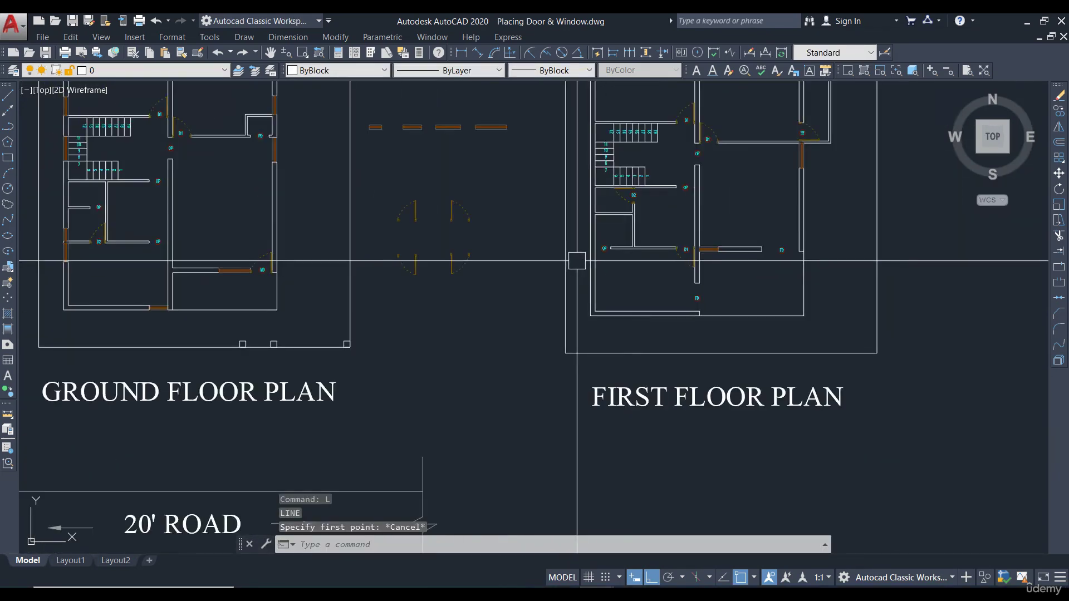
scroll(681, 296, up, 4)
scroll(711, 300, down, 5)
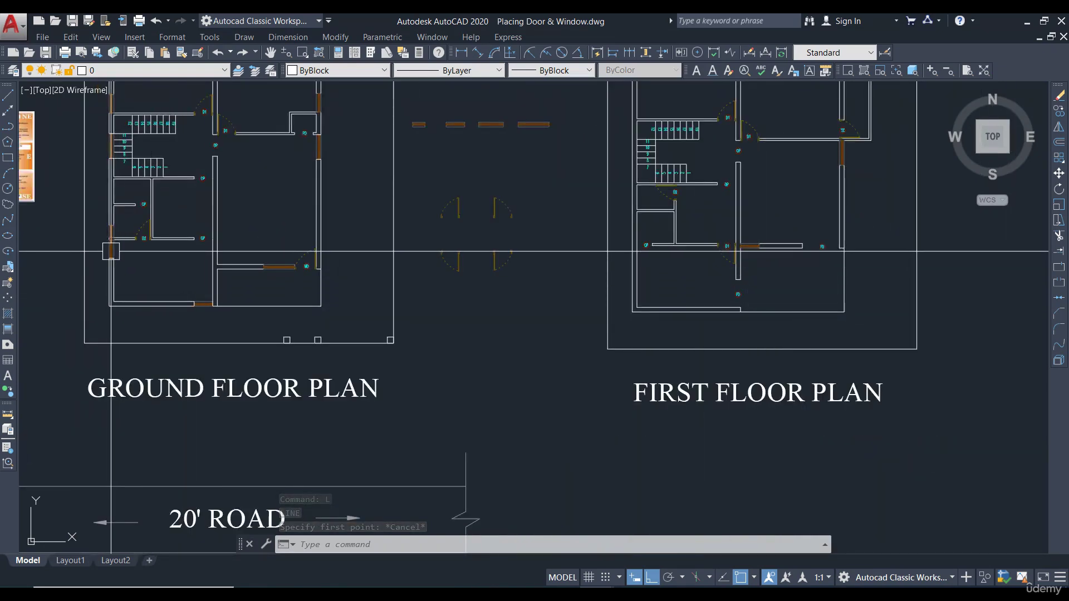
- Draw a line across the first floor's west outer wall, level with the lower face of the wall beside OP
scroll(654, 253, up, 6)
text(L)
key(Return)
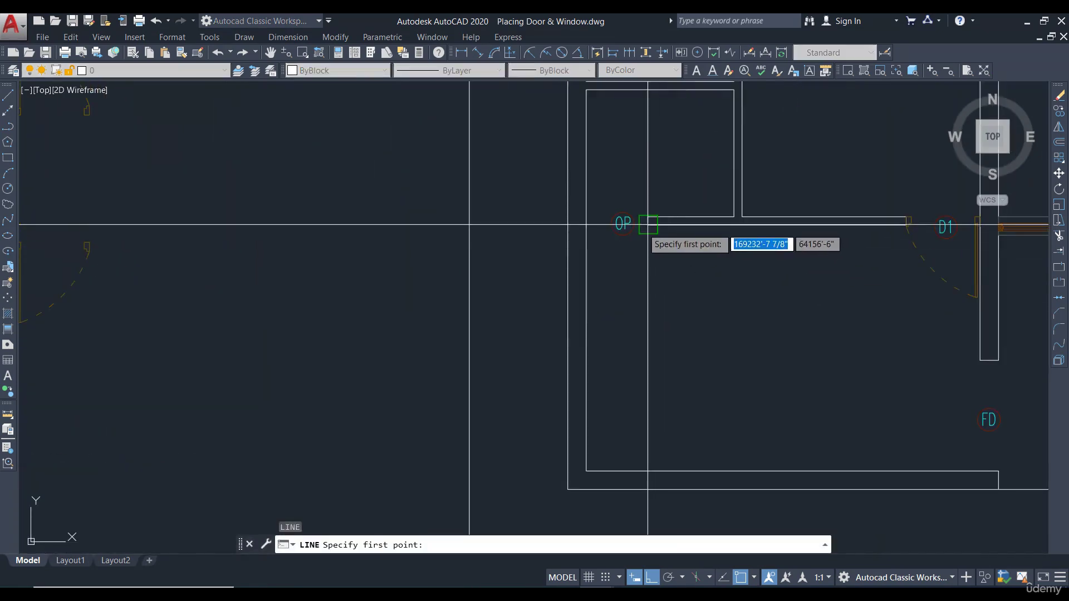
click(568, 224)
key(Escape)
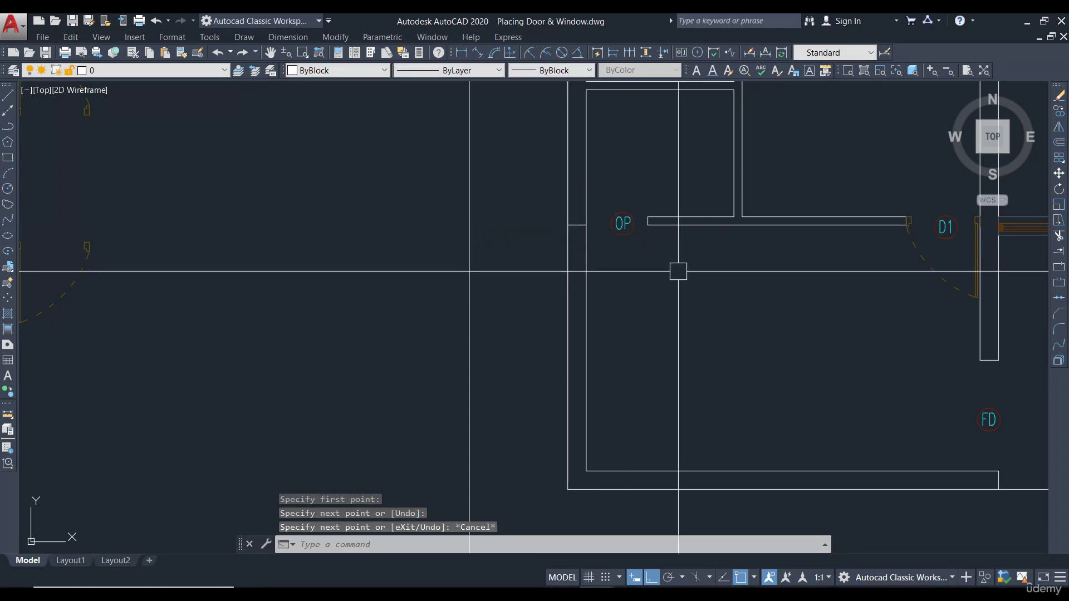
- Offset the line across the west wall 3' to the south
text(o)
key(Return)
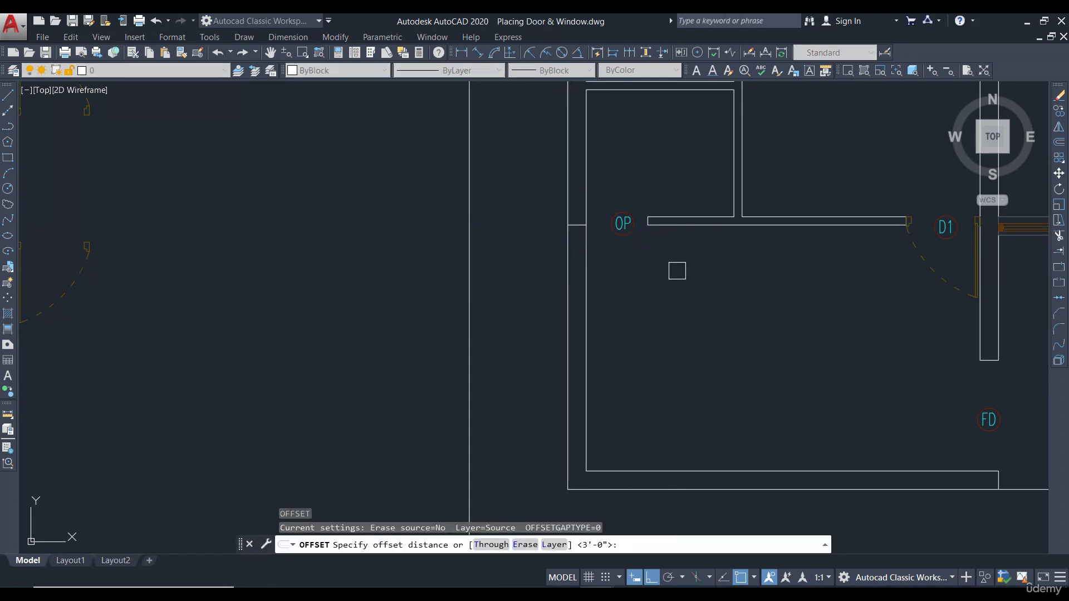
key(Return)
scroll(575, 222, up, 3)
click(575, 221)
key(Escape)
scroll(665, 293, down, 3)
- Trim both west wall lines between the two cross lines to open the window gap
text(tr)
key(Return)
key(Return)
scroll(630, 271, up, 3)
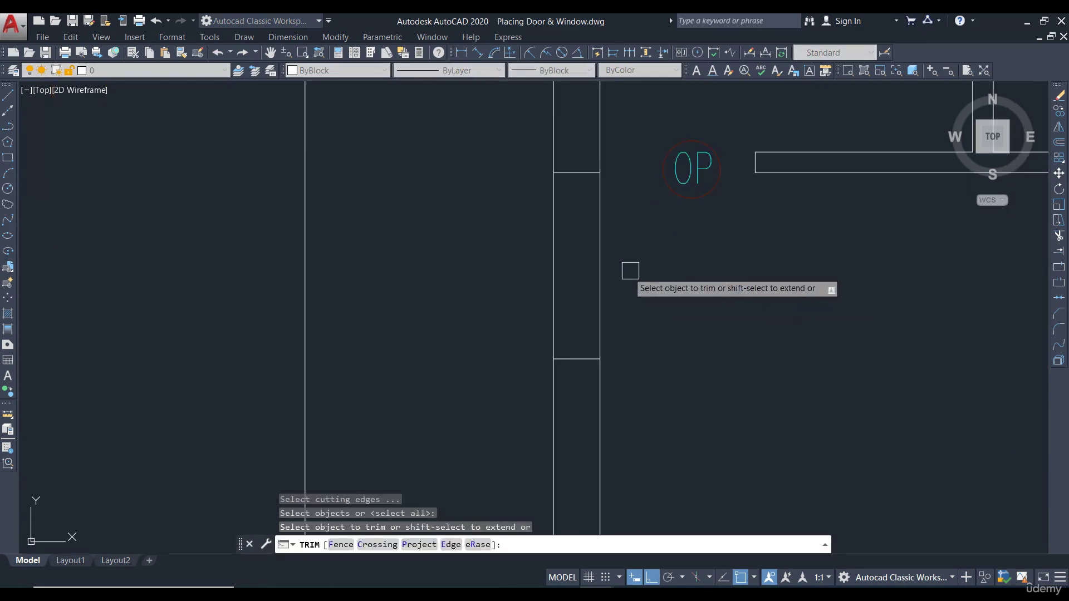
drag(630, 271, 518, 246)
scroll(576, 253, down, 2)
key(Escape)
- Copy the ground floor window just south of the D2 partition by its northwest corner into the first floor's west wall gap beside OP
scroll(418, 306, up, 2)
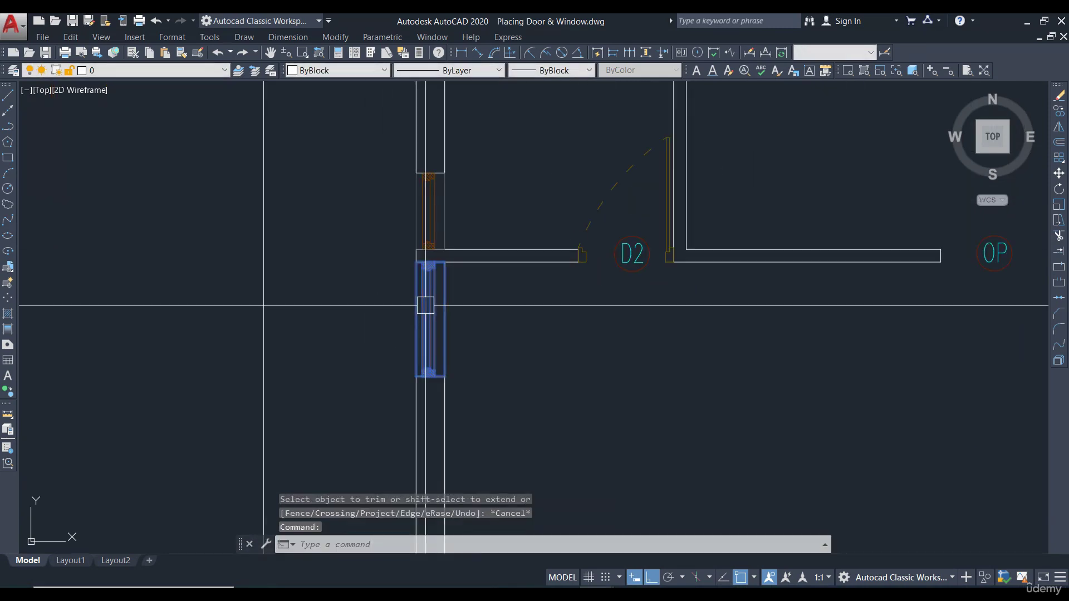
click(1050, 110)
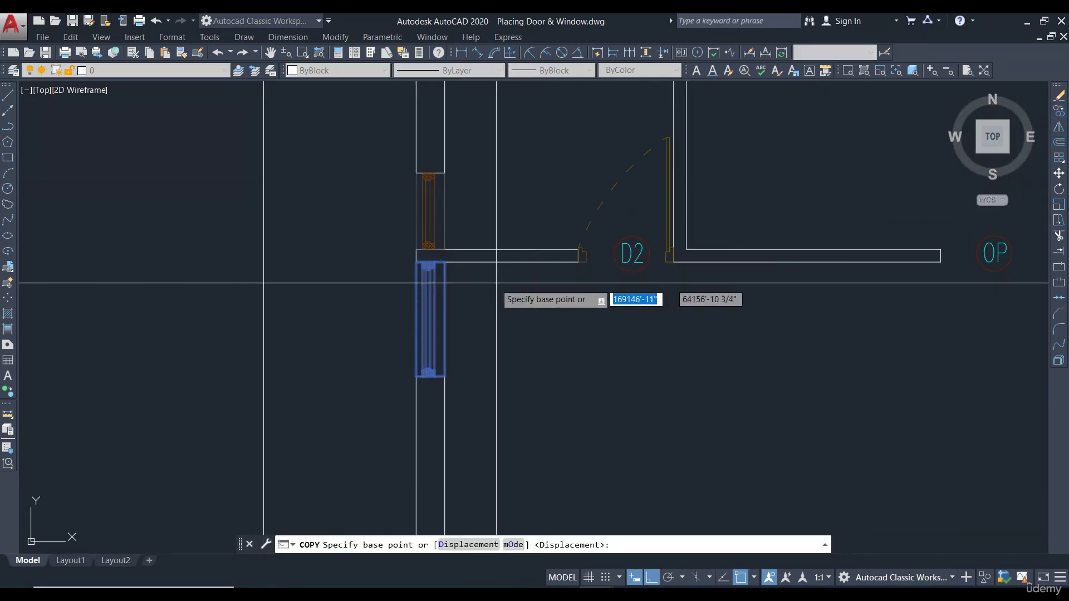
click(416, 263)
scroll(680, 299, down, 5)
scroll(644, 282, up, 6)
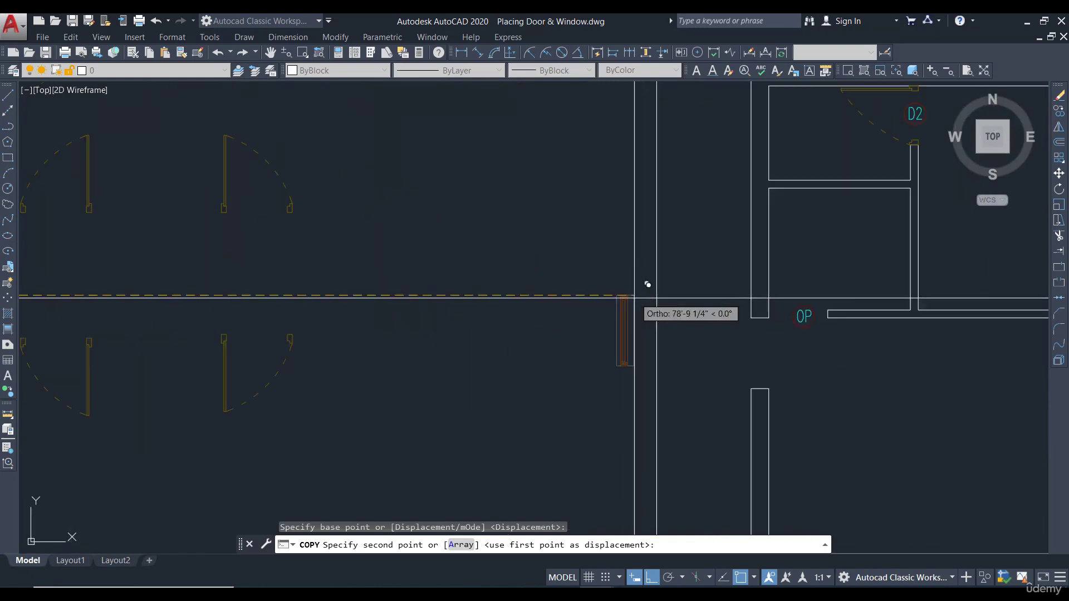
click(825, 287)
key(Escape)
scroll(640, 318, down, 3)
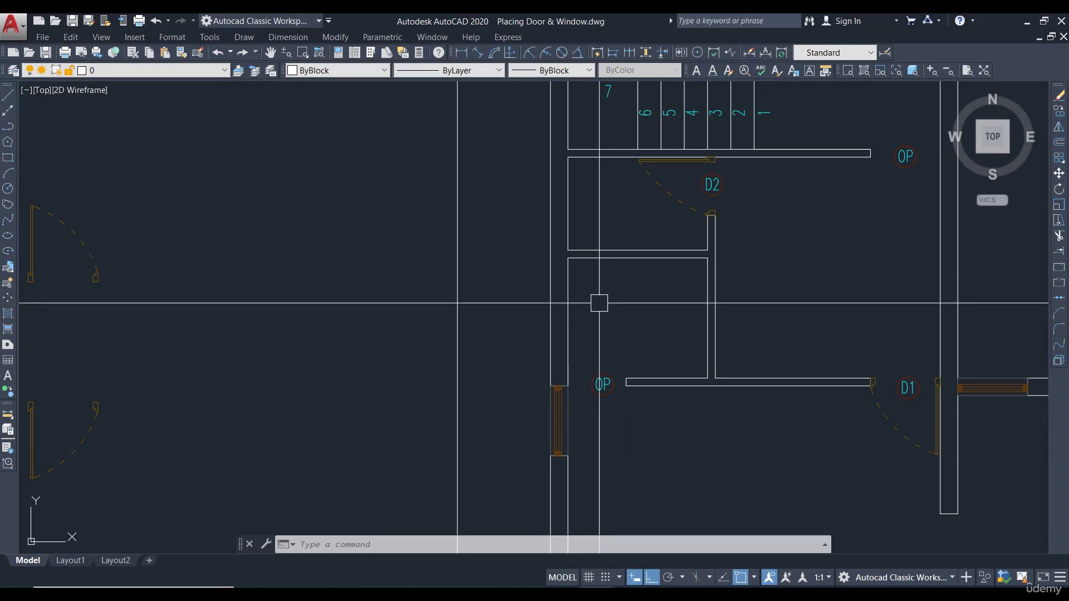
- Draw a line across the first floor's west outer wall, level with the middle of the small room north of OP
scroll(735, 298, down, 5)
scroll(305, 286, up, 4)
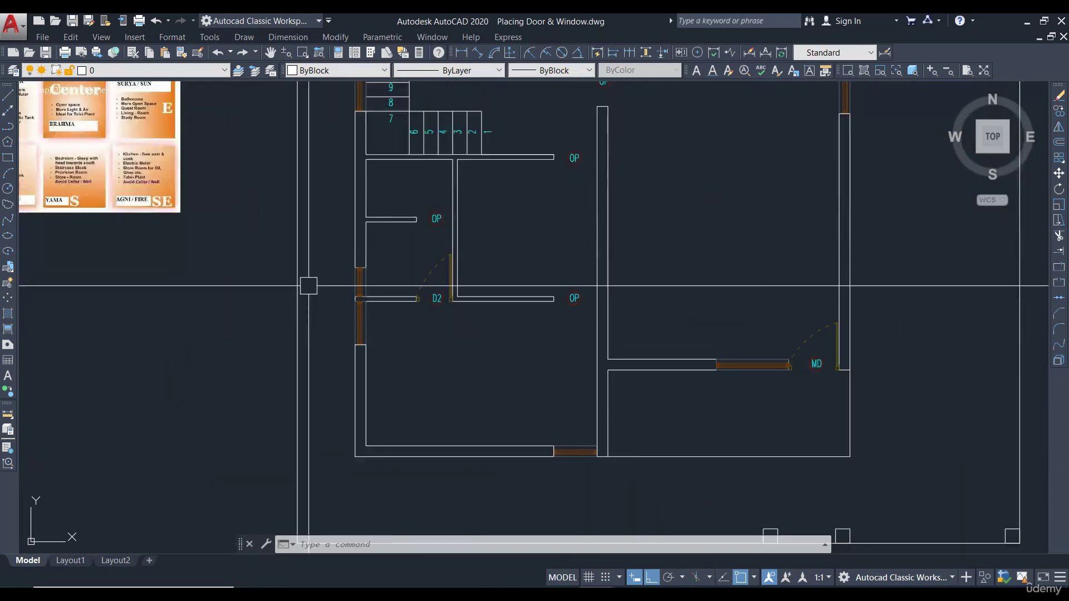
scroll(578, 270, down, 3)
scroll(564, 269, up, 5)
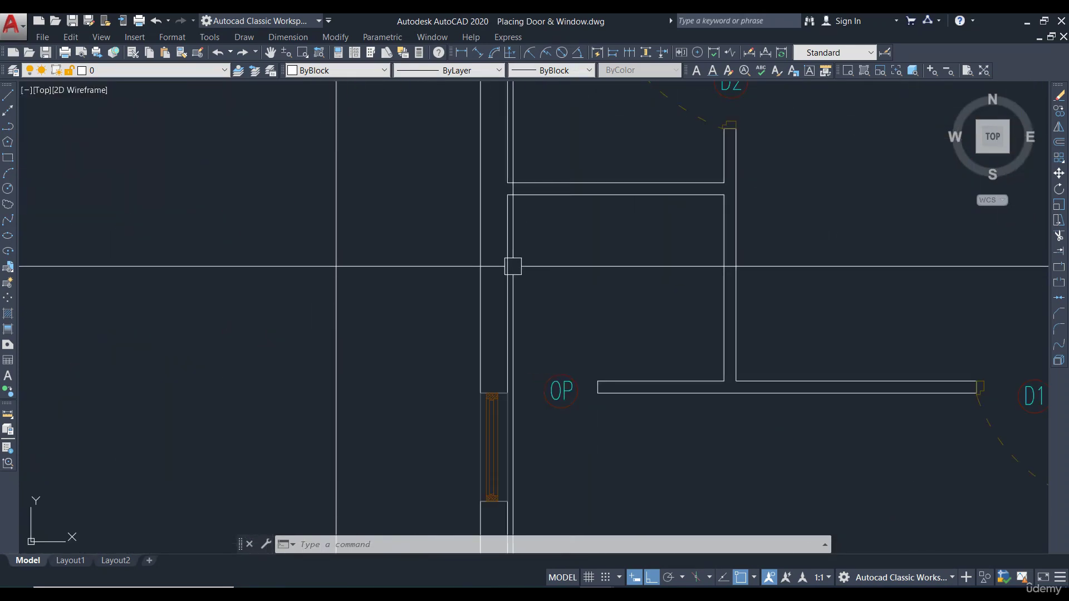
middle_drag(513, 266, 583, 290)
key(l)
key(Return)
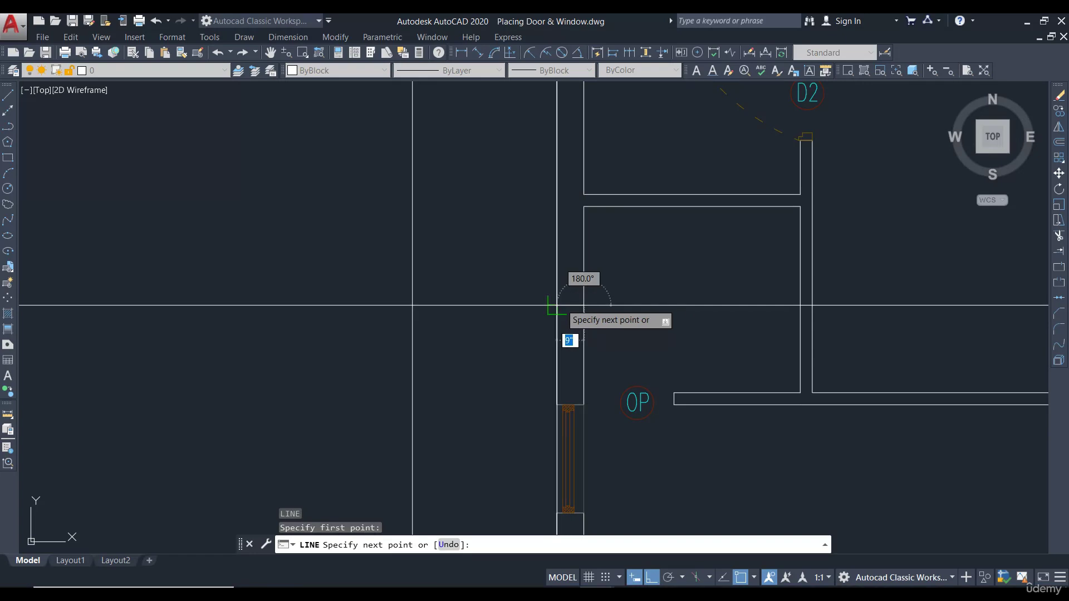
click(557, 305)
key(Escape)
- Offset the line across the west wall 1' to both the north and the south
key(o)
key(Return)
text(1')
key(Return)
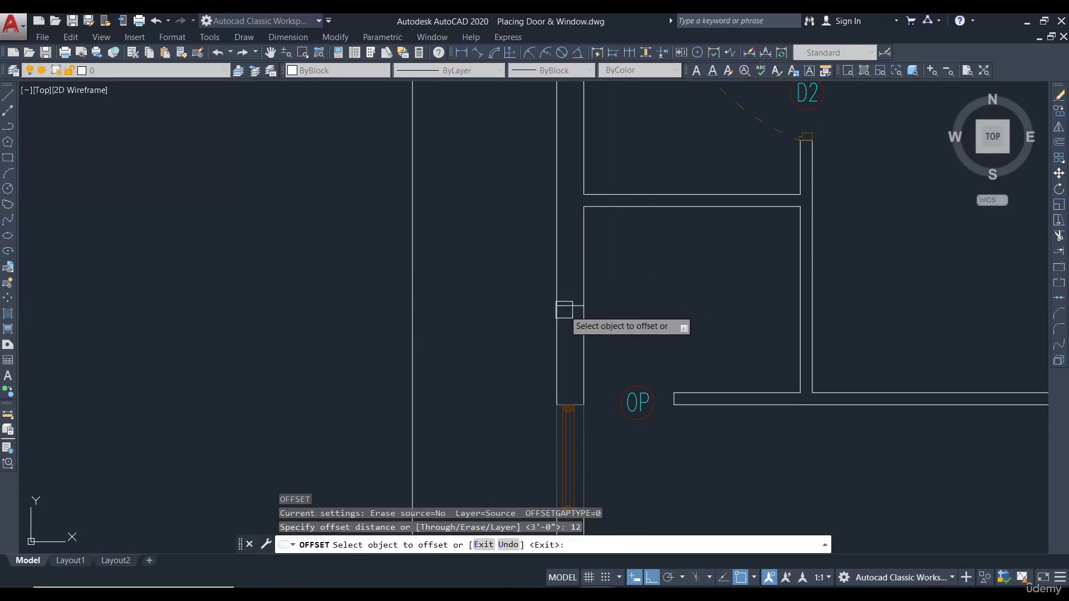
click(566, 306)
scroll(566, 305, up, 4)
click(579, 281)
click(579, 292)
scroll(570, 340, down, 2)
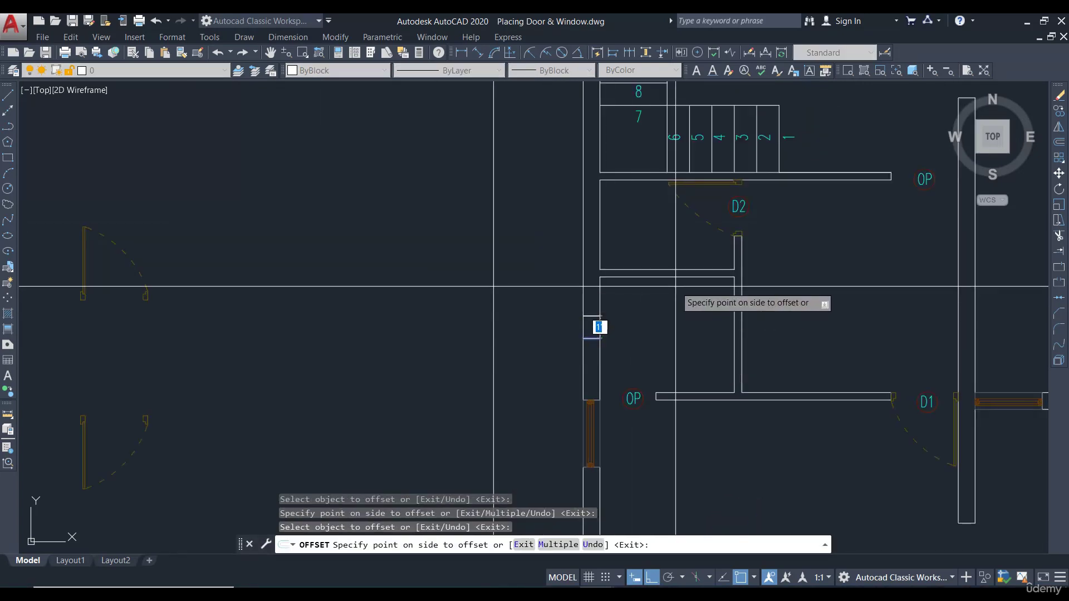
key(Escape)
- Trim the west wall lines between the offset lines to open the window gap north of OP
scroll(657, 318, up, 3)
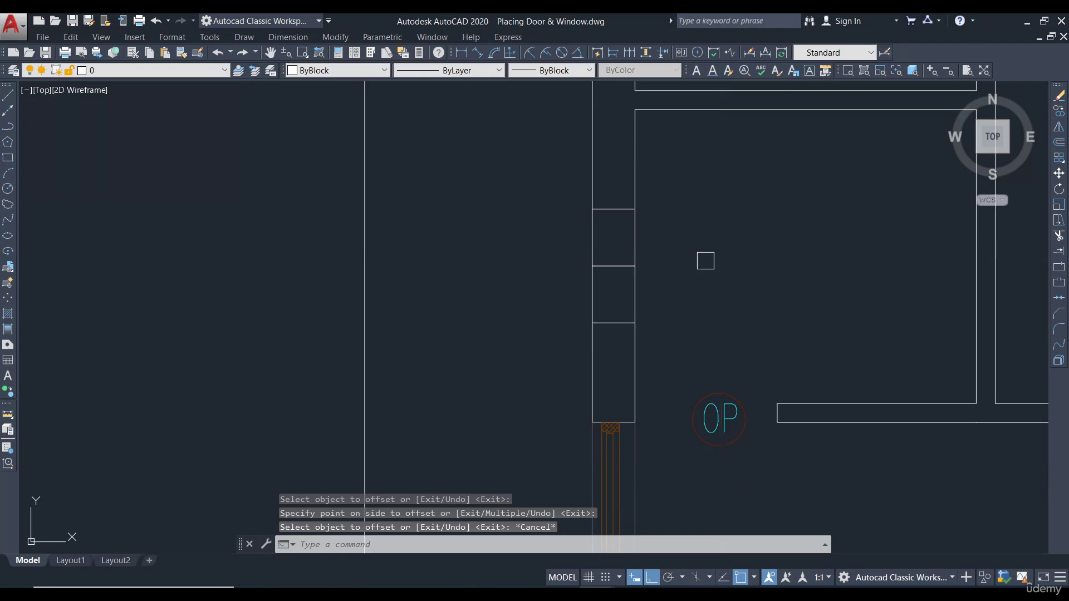
text(tr)
key(Return)
key(Return)
key(Escape)
click(634, 265)
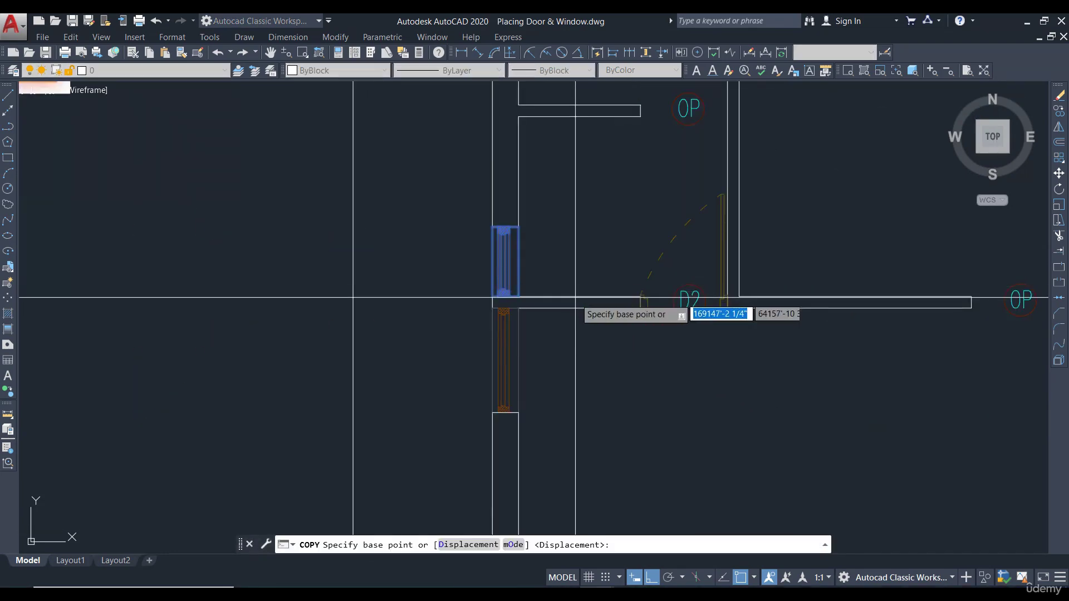
- Copy the ground floor window just north of the D2 partition by its southwest corner into the first floor's gap north of OP
scroll(406, 245, up, 2)
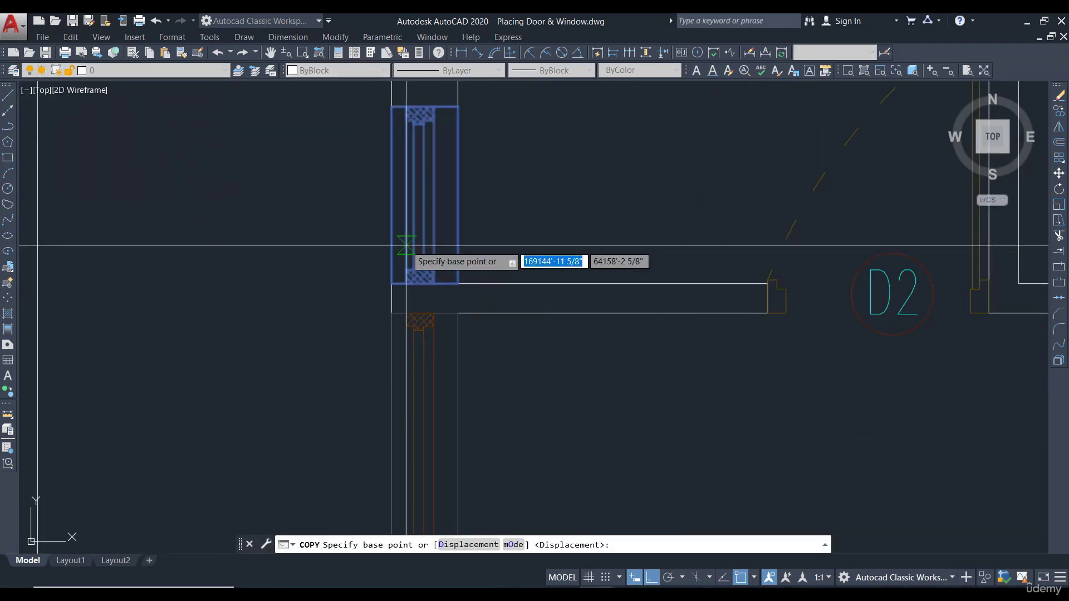
click(391, 283)
scroll(392, 283, down, 5)
scroll(751, 268, up, 5)
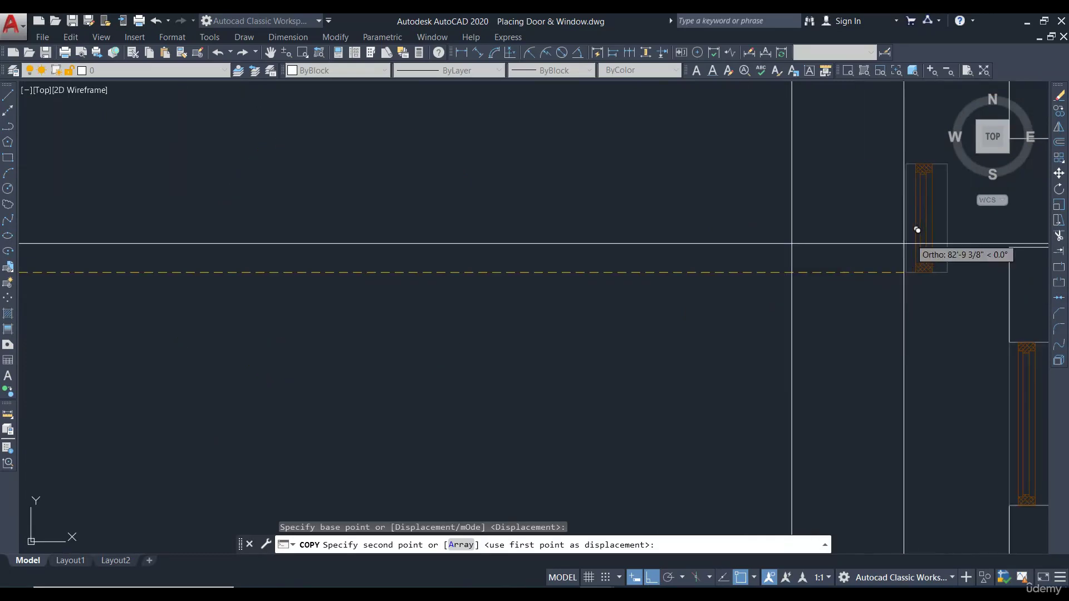
middle_drag(904, 243, 445, 302)
click(550, 306)
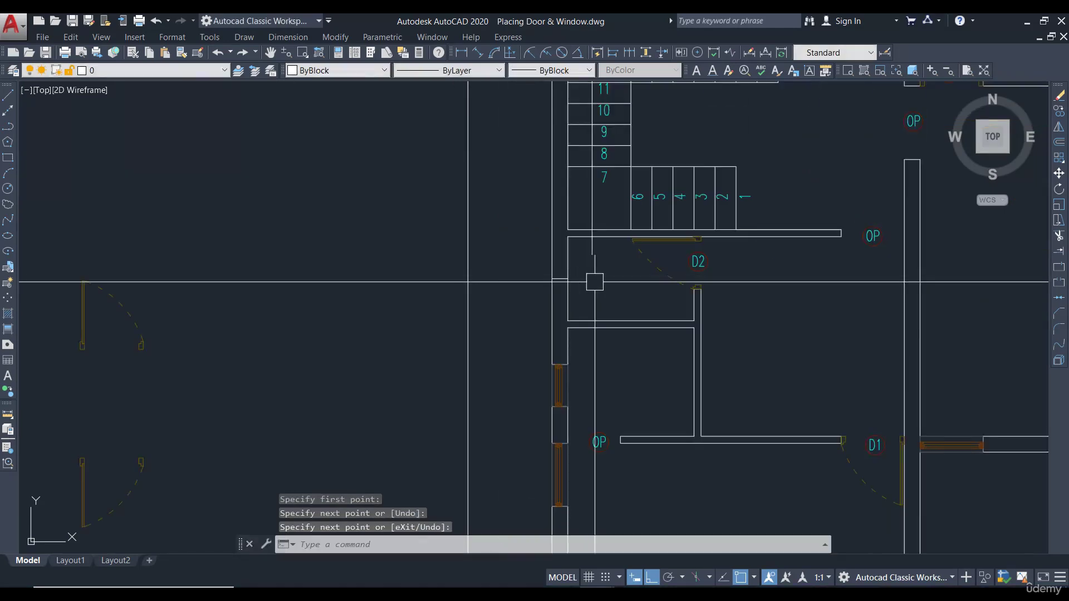
- Offset the line across the first floor's west wall beside the D2 room 1' to each side
key(Escape)
text(o)
key(Return)
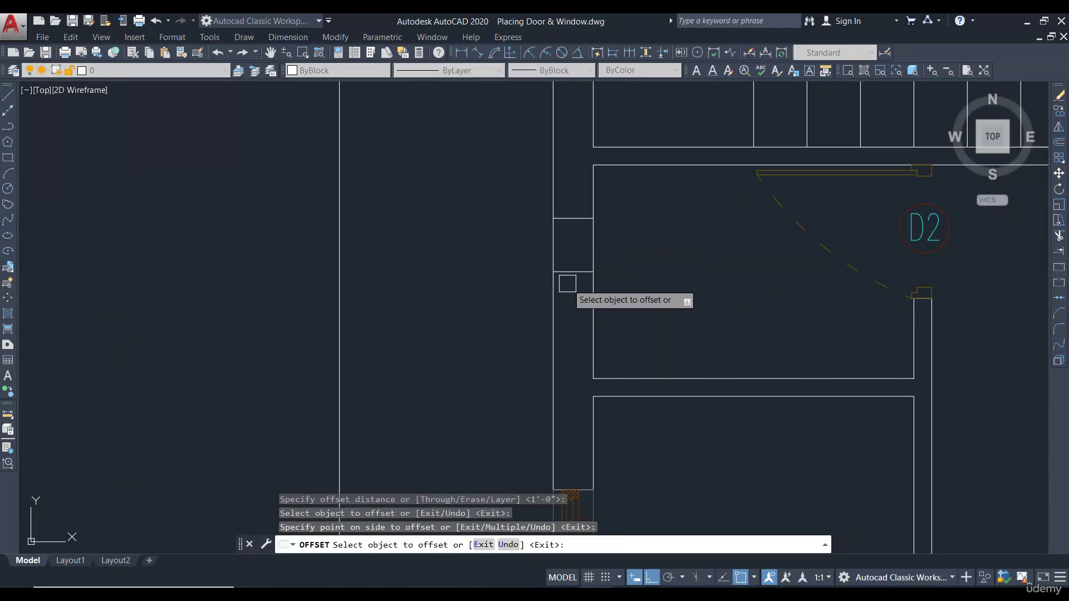
click(554, 272)
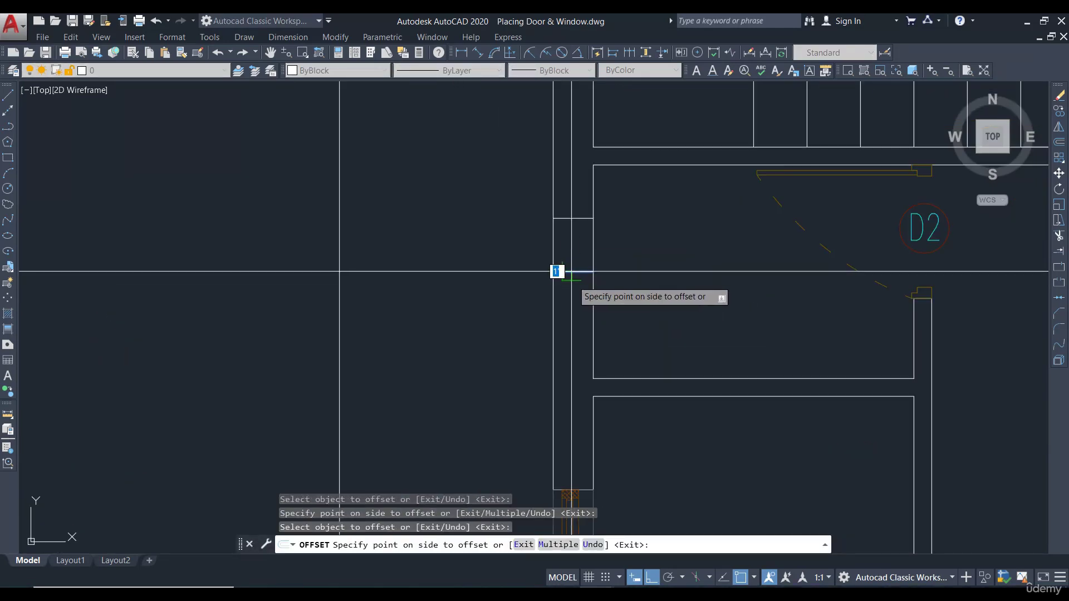
click(590, 279)
key(Escape)
- Trim both west wall lines between the outer offset lines to open a gap beside the D2 room
scroll(656, 318, up, 3)
text(t)
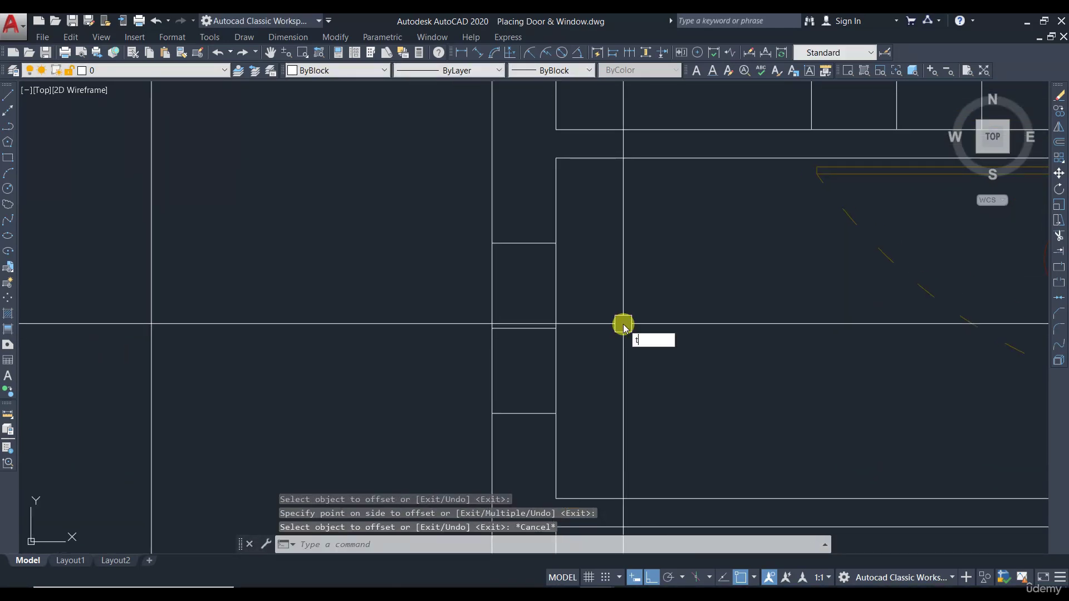
text(r)
key(Return)
key(Return)
click(556, 284)
click(492, 284)
key(Escape)
- Erase the leftover middle line inside the gap beside the D2 room
click(484, 299)
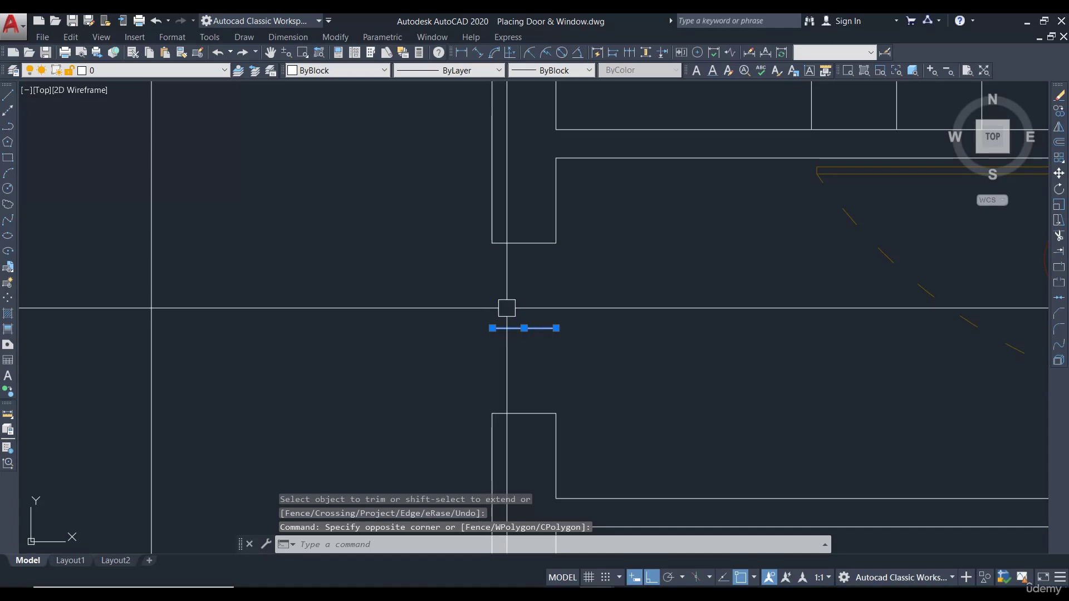
text(e)
key(Return)
- Copy the window north of OP by the midpoint of its north end onto the wall end's midpoint in the gap beside the D2 room
scroll(507, 308, down, 3)
scroll(568, 377, up, 3)
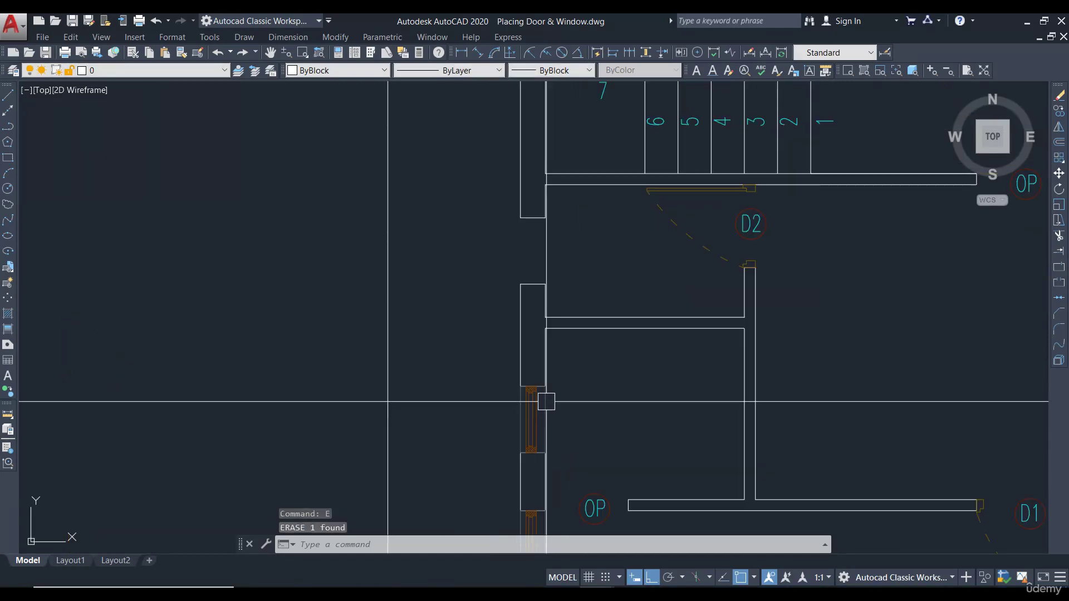
click(1056, 113)
click(530, 384)
click(533, 218)
key(Escape)
- Trim the first floor's west wall lines beside stair steps 8 to 11 to open the staircase window gap
scroll(579, 234, down, 3)
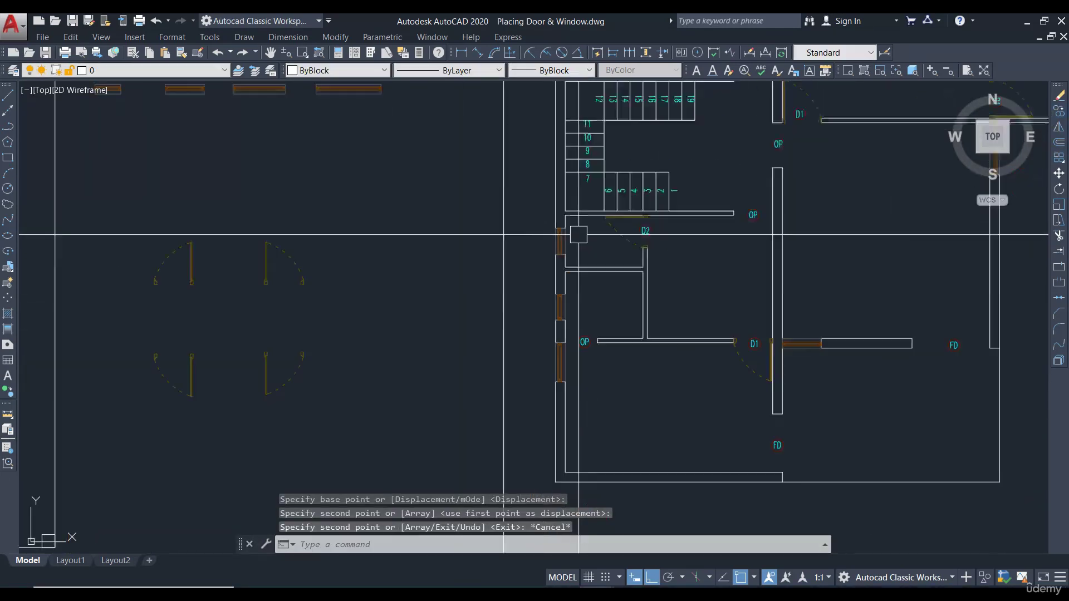
scroll(579, 234, down, 3)
scroll(514, 246, up, 5)
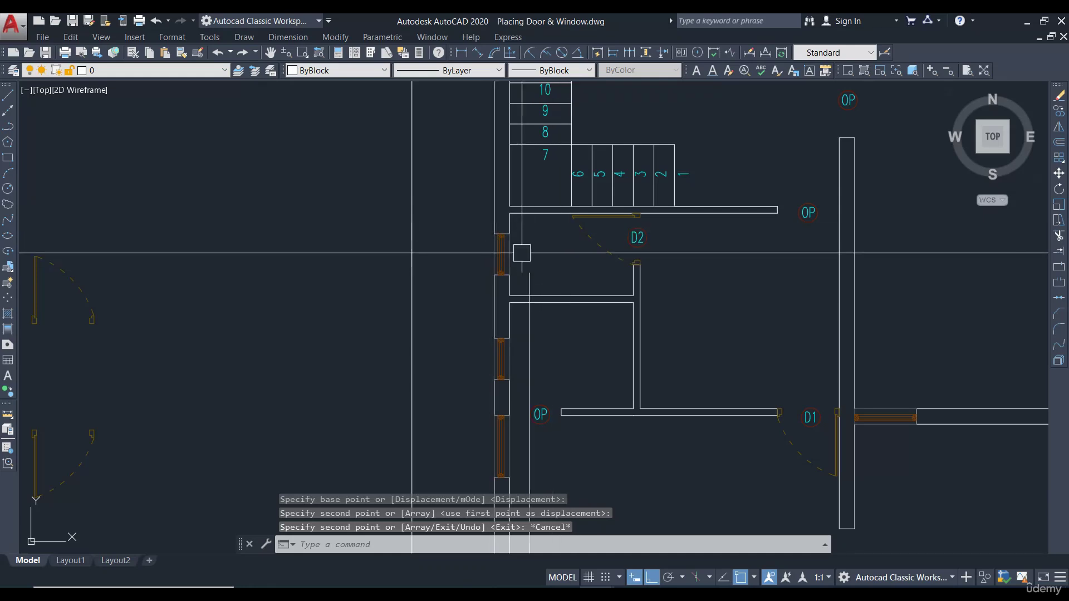
scroll(538, 228, down, 3)
scroll(530, 259, up, 2)
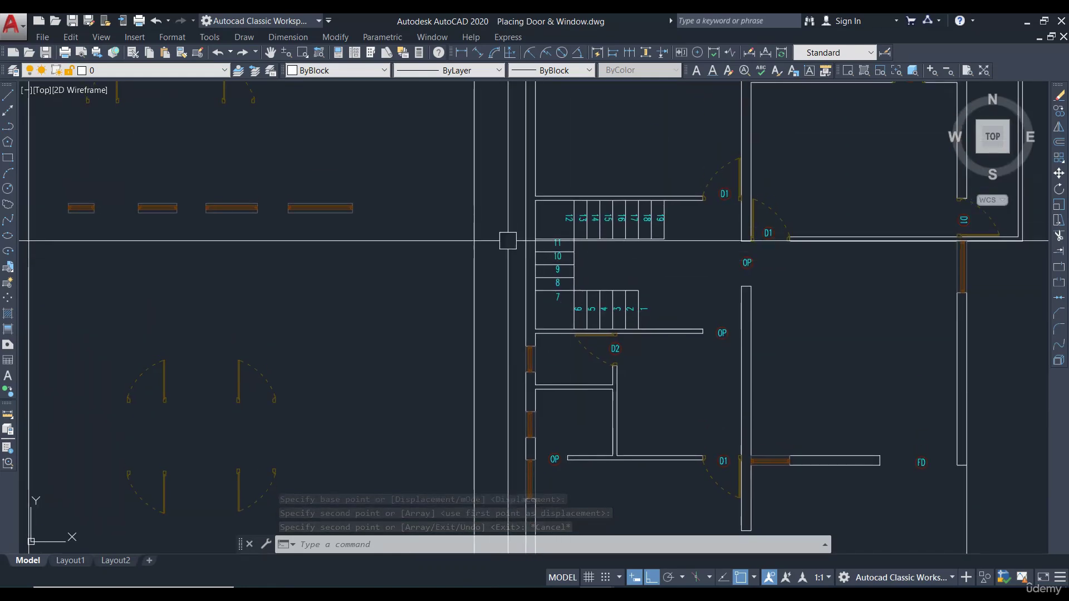
middle_drag(502, 266, 572, 294)
scroll(609, 290, up, 2)
key(Return)
- Copy the ground floor's staircase window by its northeast corner into the first floor's west wall gap beside the stairs
scroll(610, 289, up, 5)
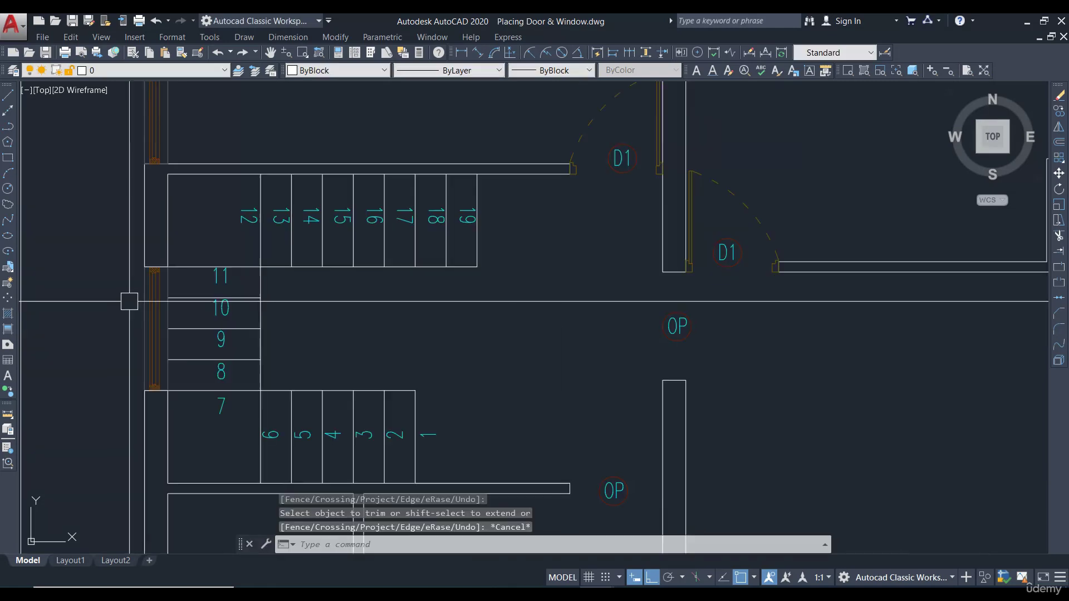
text(co)
key(Return)
scroll(195, 261, up, 3)
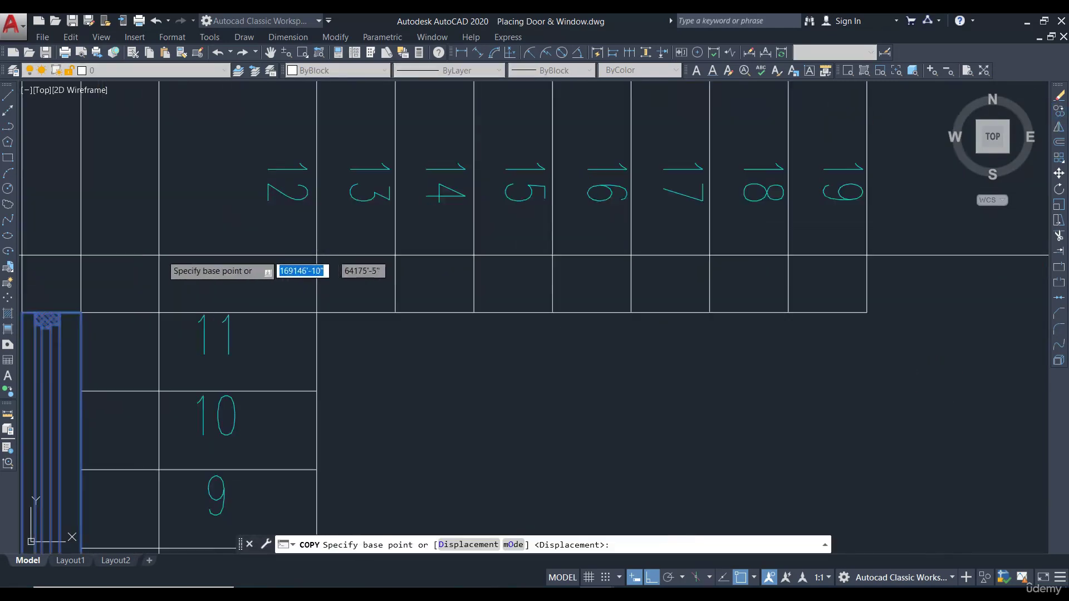
click(81, 312)
scroll(89, 303, down, 6)
scroll(742, 306, up, 5)
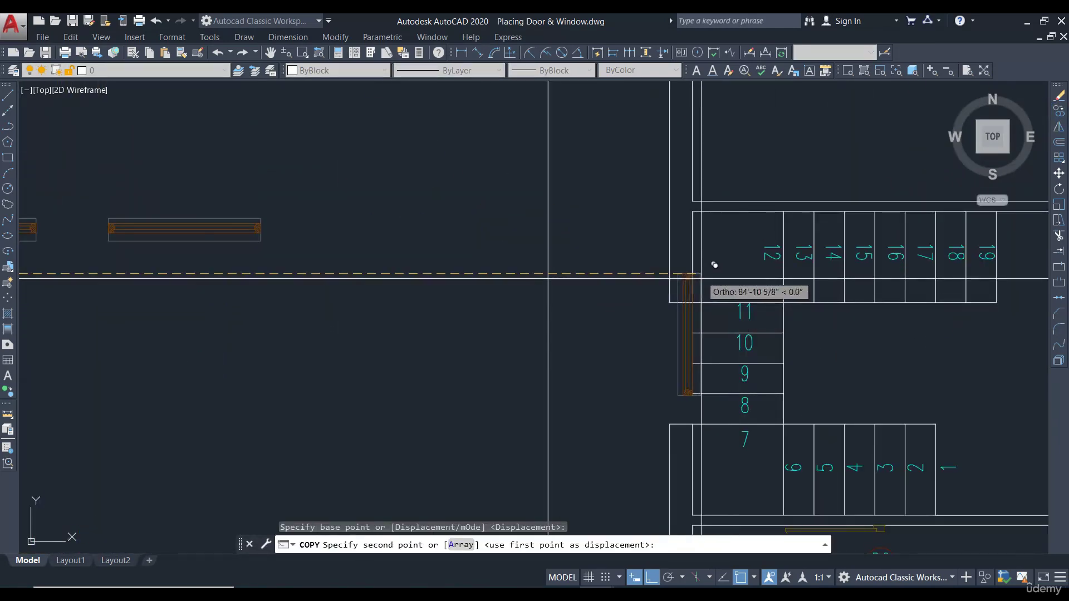
click(689, 294)
key(Escape)
- Copy both west wall windows of the ground floor's room north of the stairs into the matching wall of the first floor
scroll(578, 253, down, 3)
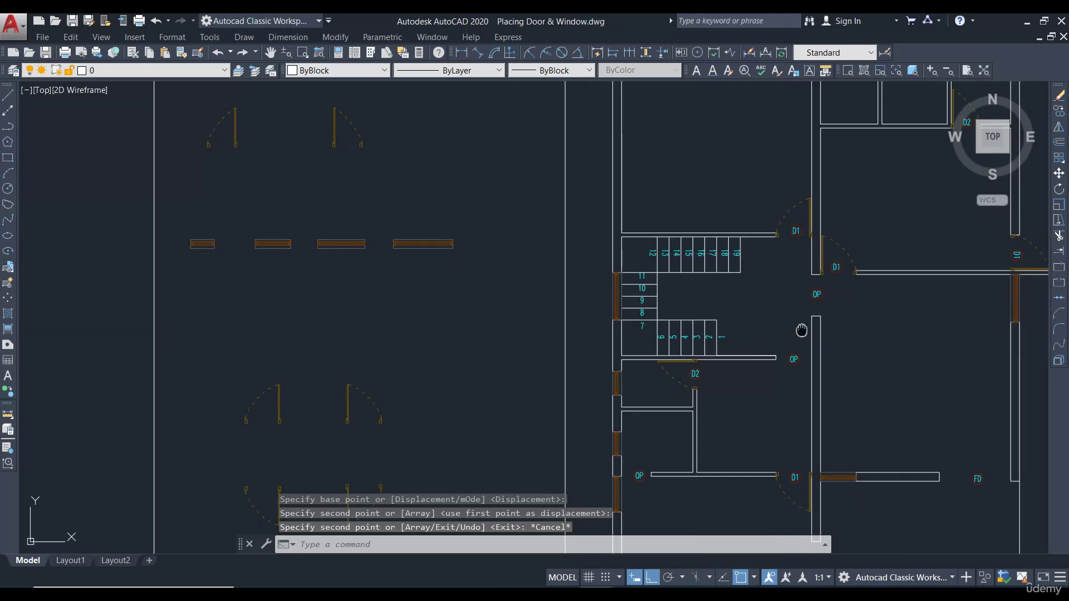
scroll(680, 317, up, 1)
scroll(418, 270, down, 3)
scroll(391, 169, up, 6)
click(391, 169)
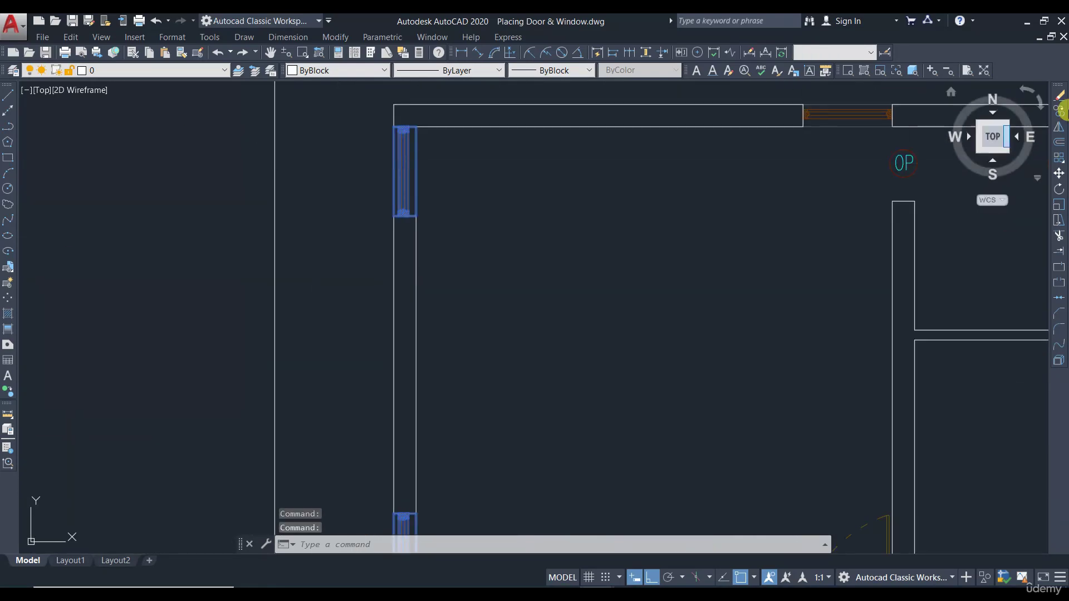
click(1059, 111)
click(395, 127)
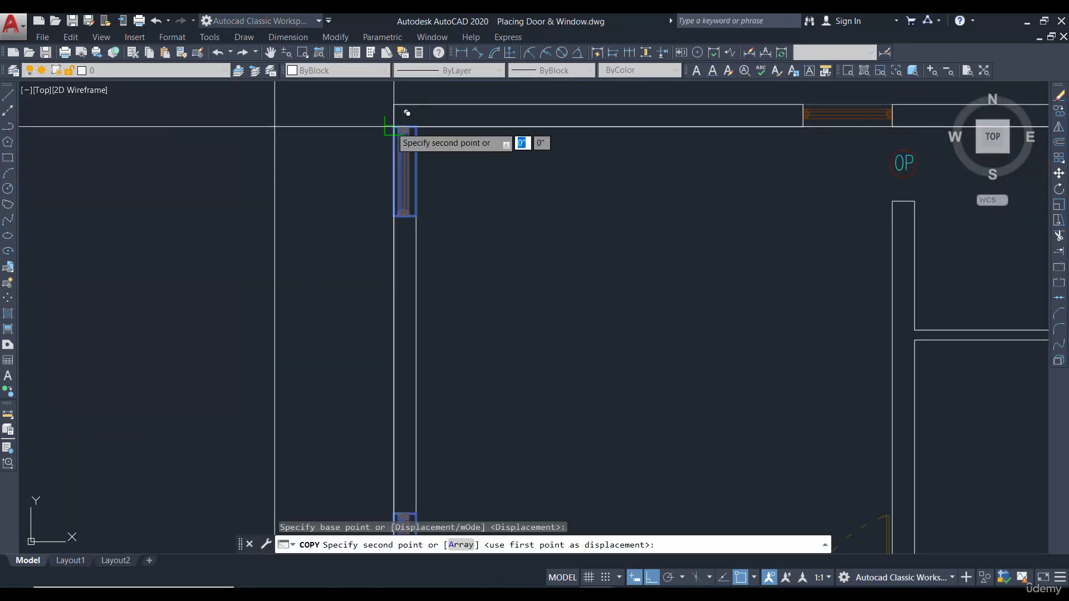
scroll(358, 163, down, 3)
scroll(358, 163, down, 2)
middle_drag(521, 209, 215, 167)
scroll(676, 172, up, 6)
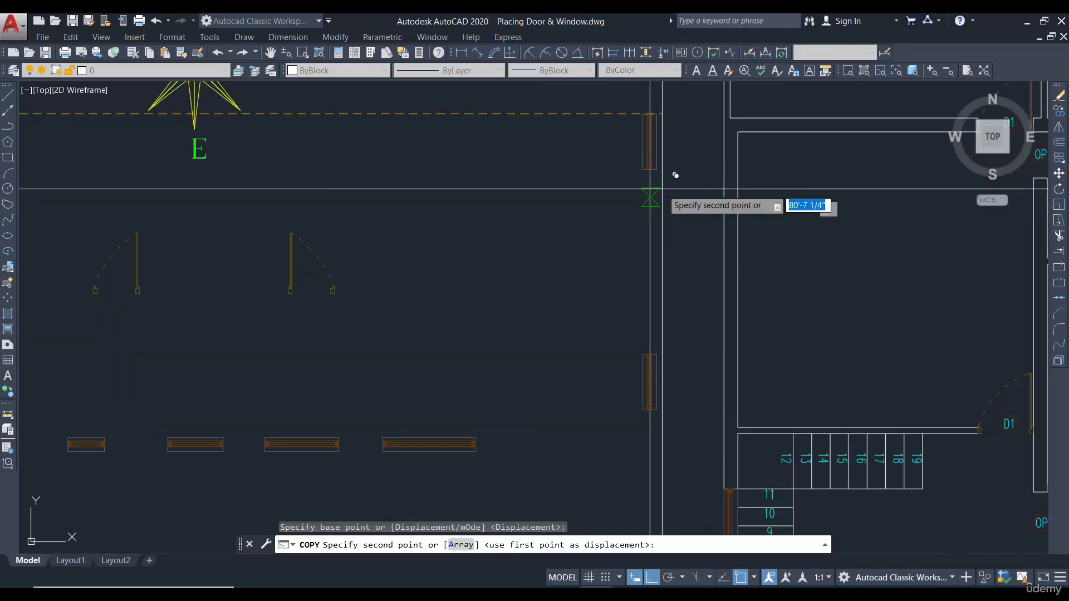
scroll(719, 102, up, 5)
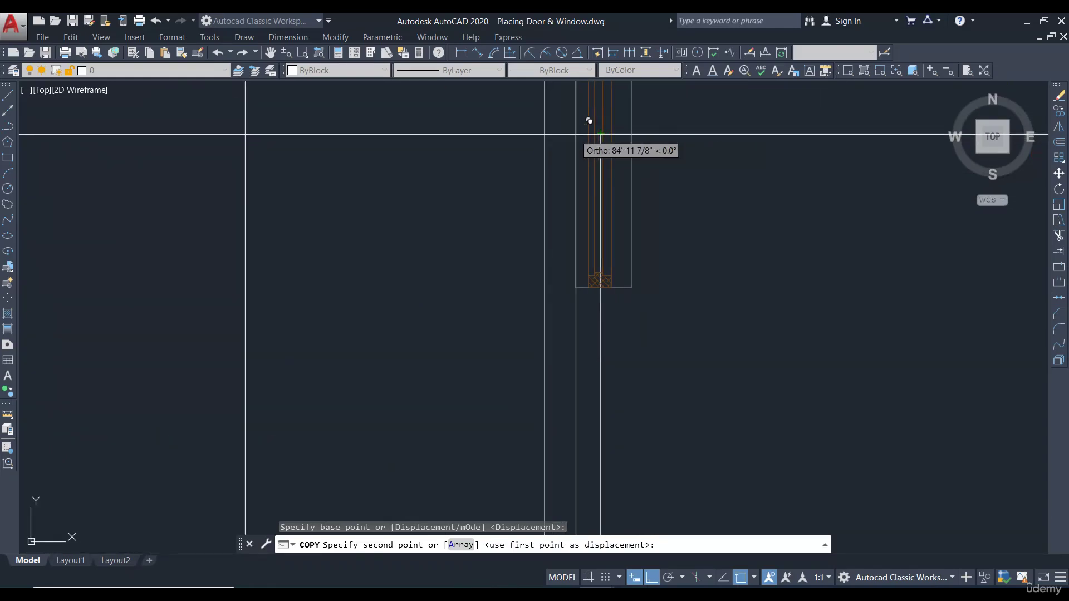
scroll(606, 120, down, 2)
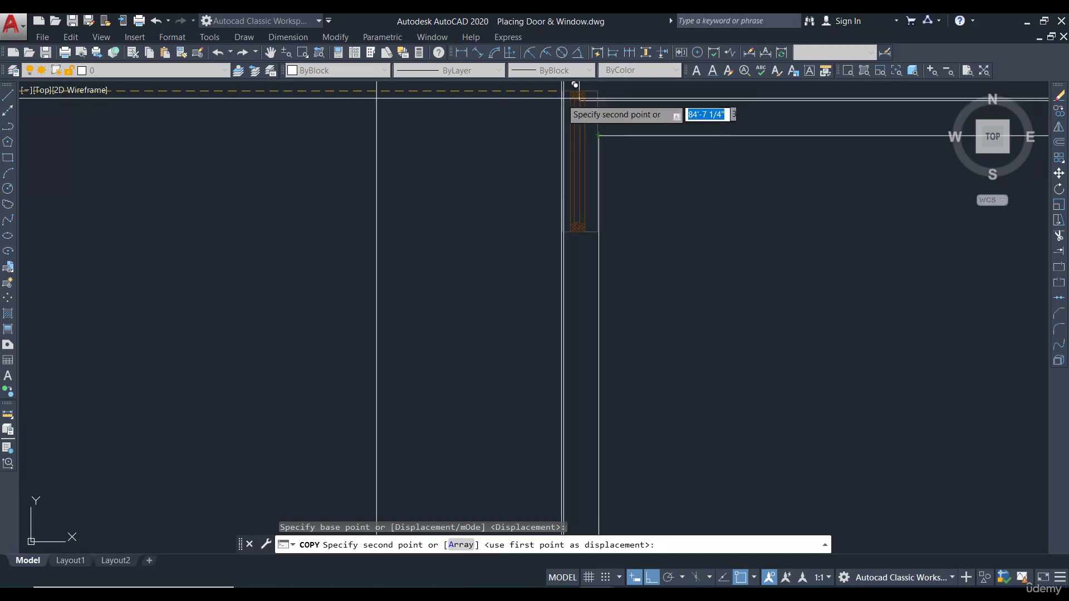
key(Escape)
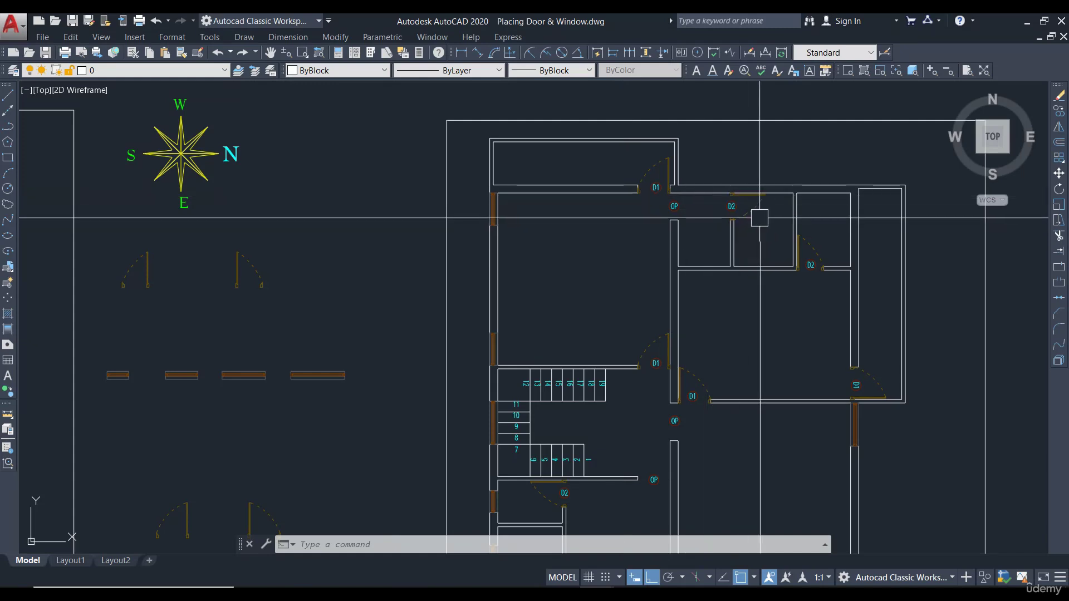
- Copy the two small north wall windows of the ground floor's D2 rooms by the inner northeast corner onto the first floor's matching corner
scroll(529, 248, down, 5)
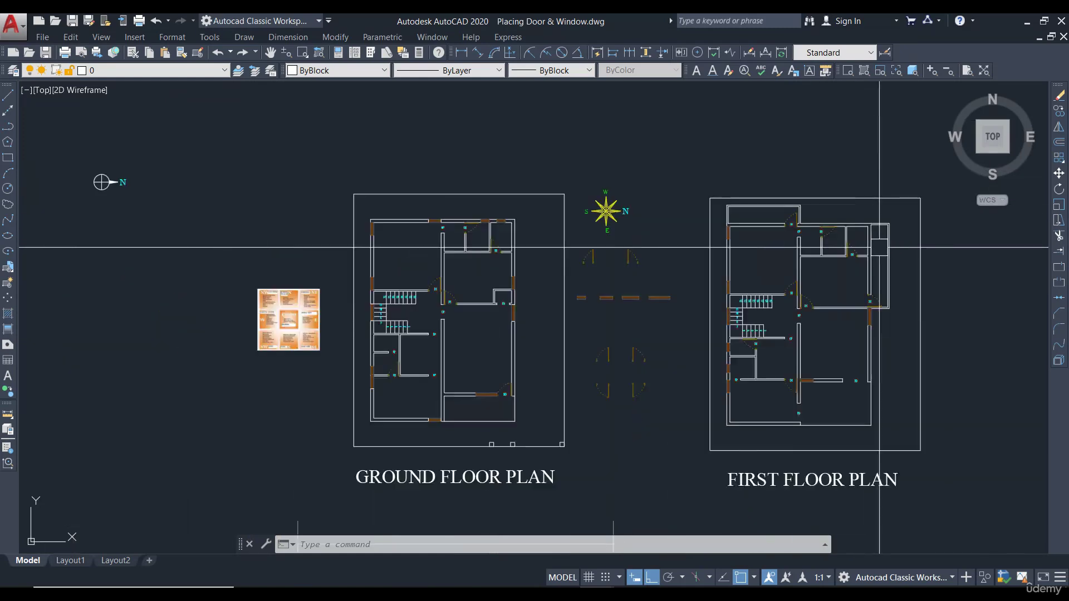
scroll(525, 196, up, 8)
mouse_move(530, 219)
middle_down()
mouse_move(545, 280)
mouse_move(418, 279)
middle_up()
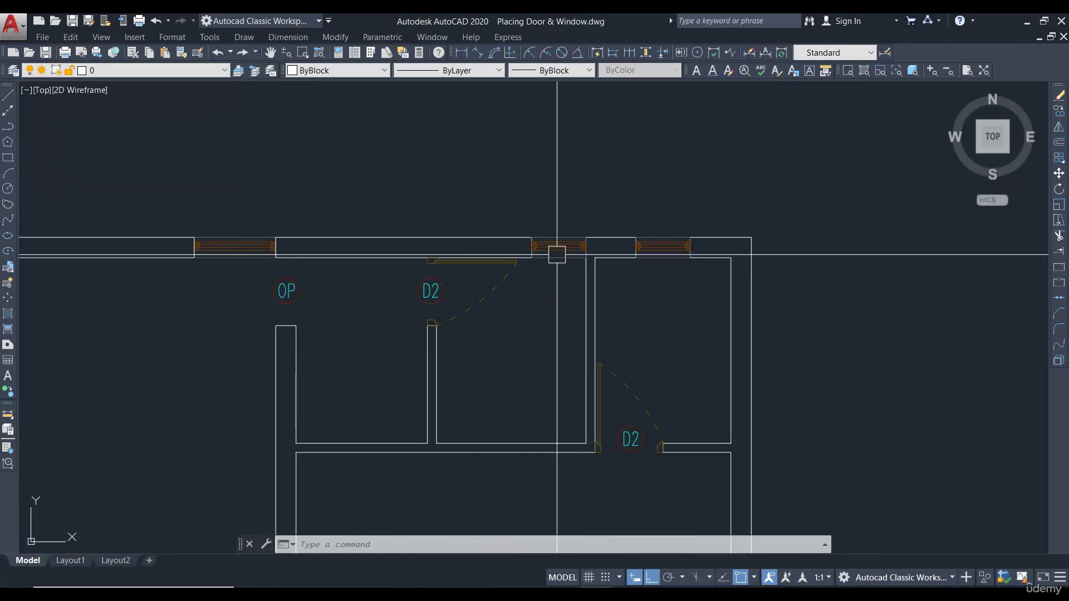
click(559, 248)
click(663, 248)
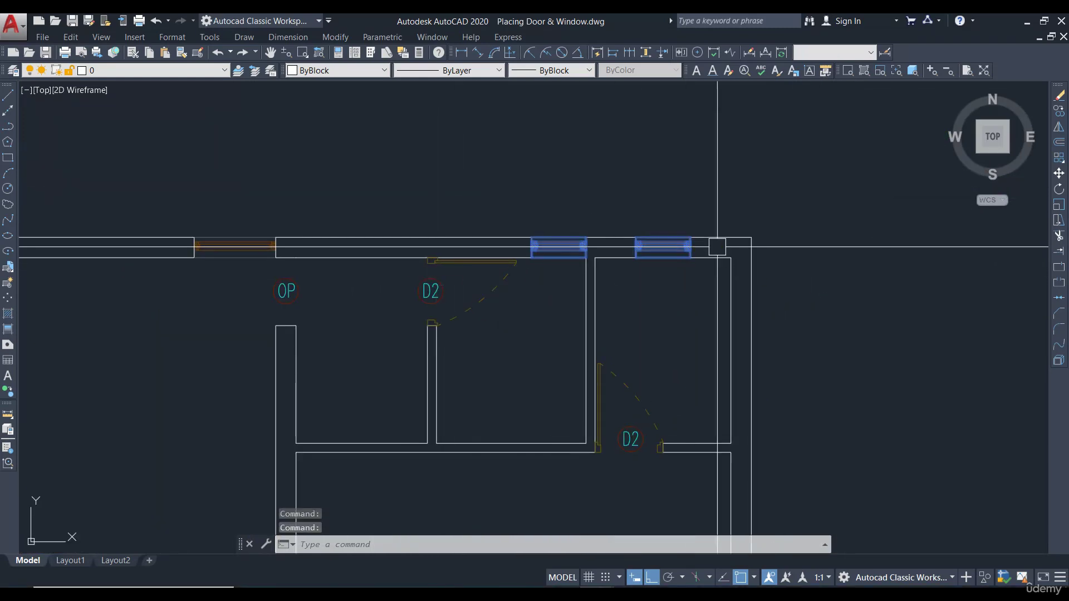
click(1058, 110)
click(731, 257)
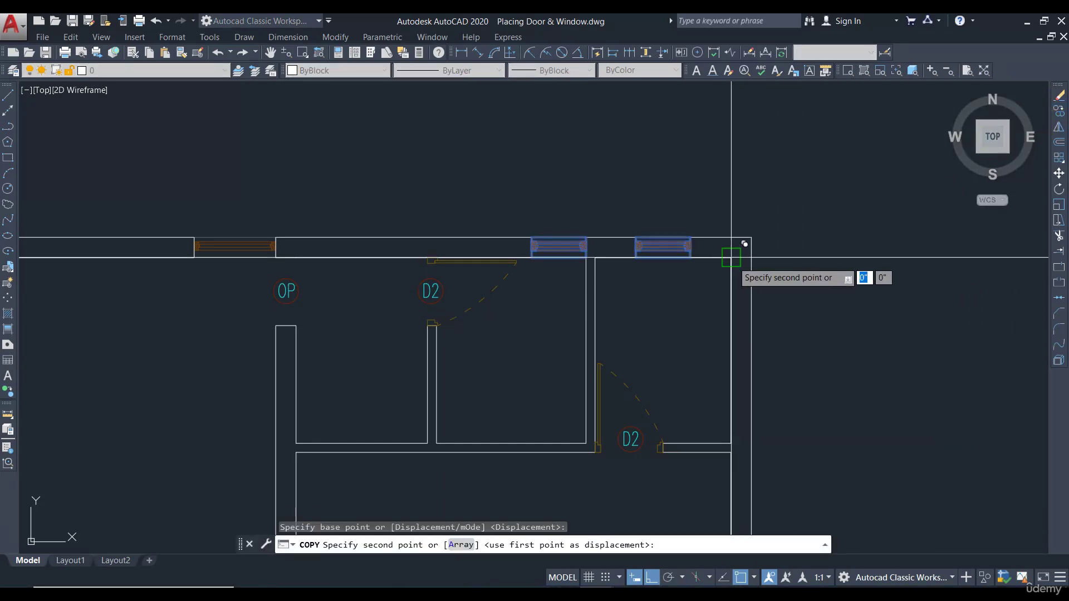
scroll(399, 275, down, 5)
scroll(688, 312, up, 3)
scroll(821, 301, up, 6)
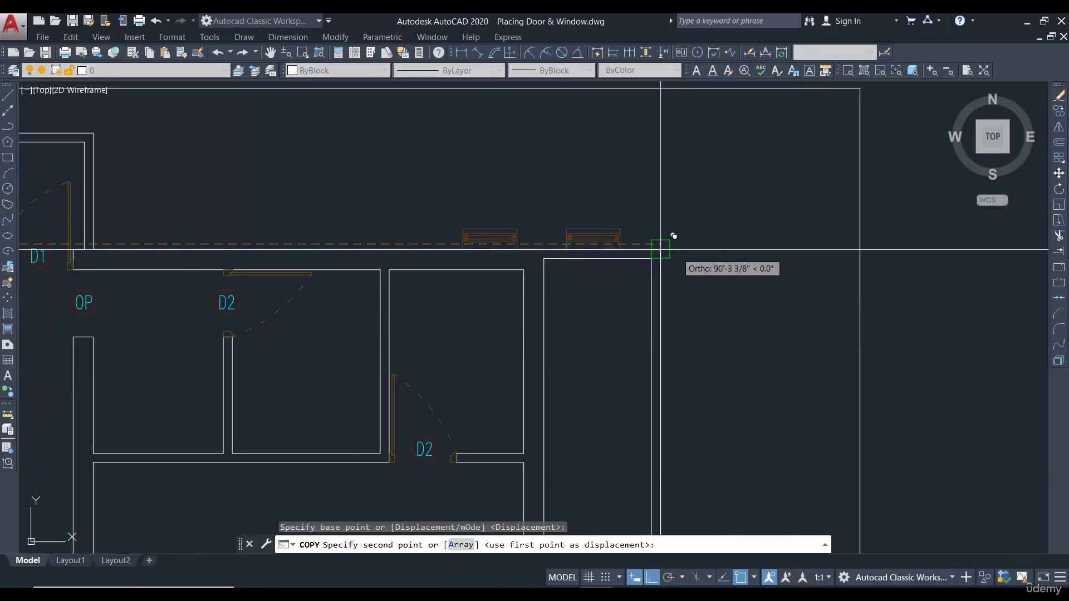
click(544, 258)
key(Escape)
- Copy the ground floor's east wall window north of PD into the first floor's east wall, using the corner below the D2 room as reference
middle_drag(603, 346, 421, 243)
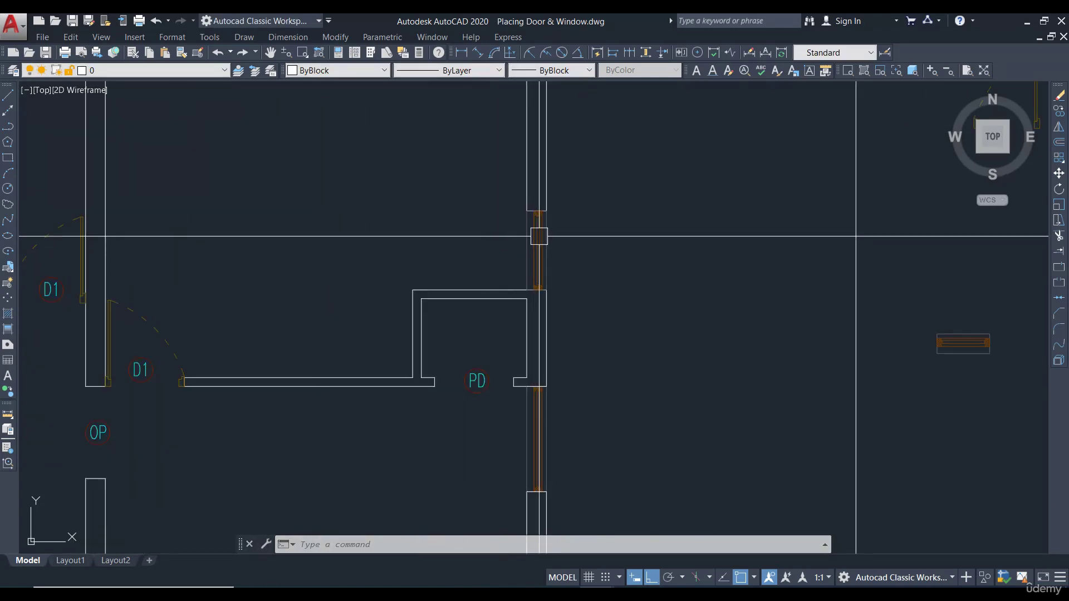
scroll(612, 252, down, 5)
middle_drag(709, 239, 554, 250)
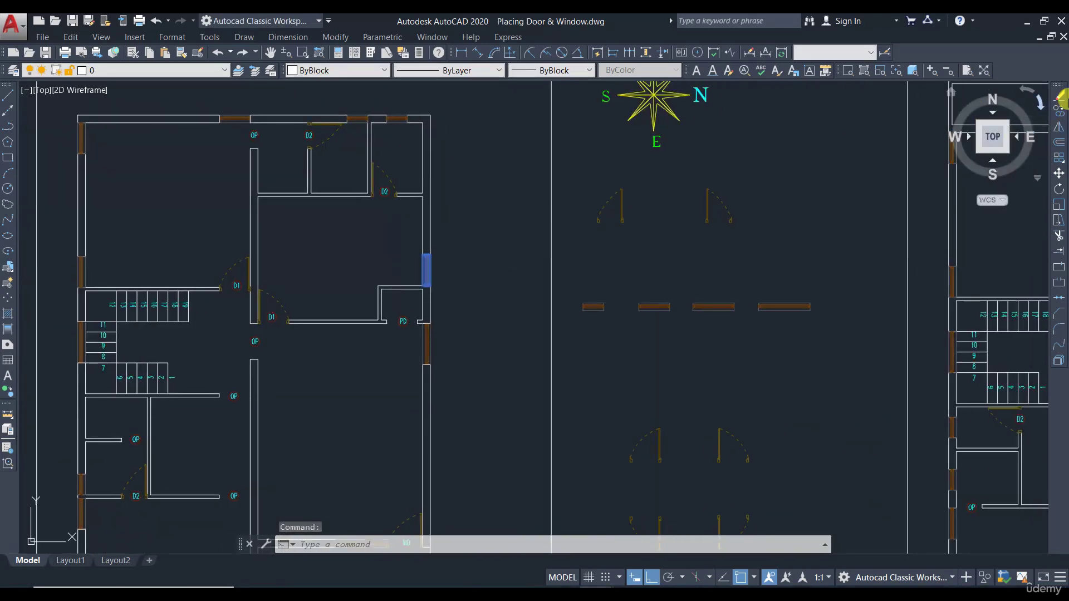
click(1060, 114)
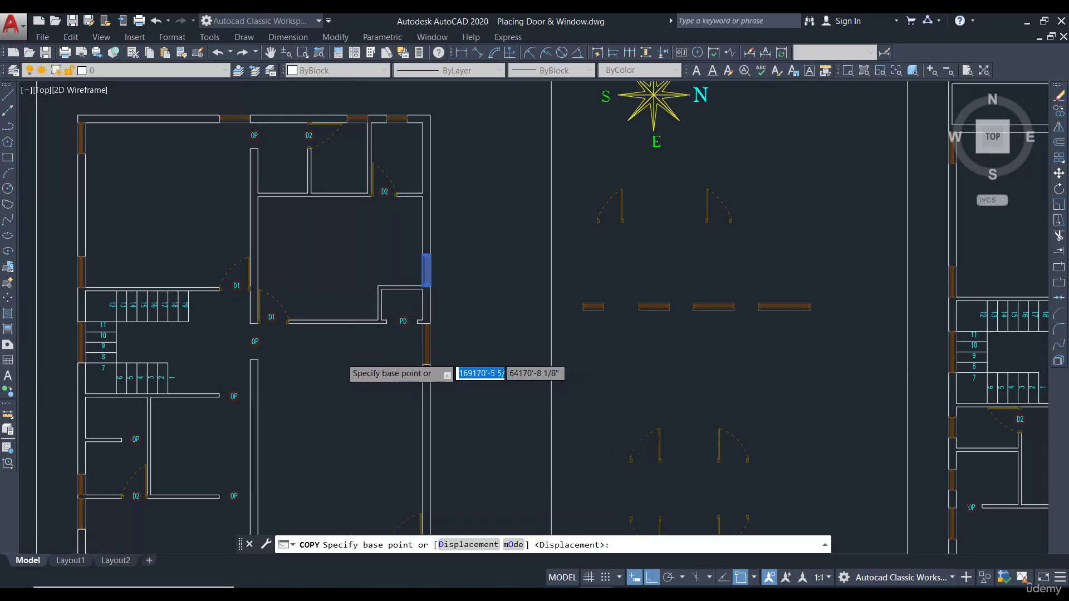
scroll(334, 351, down, 3)
scroll(762, 340, up, 4)
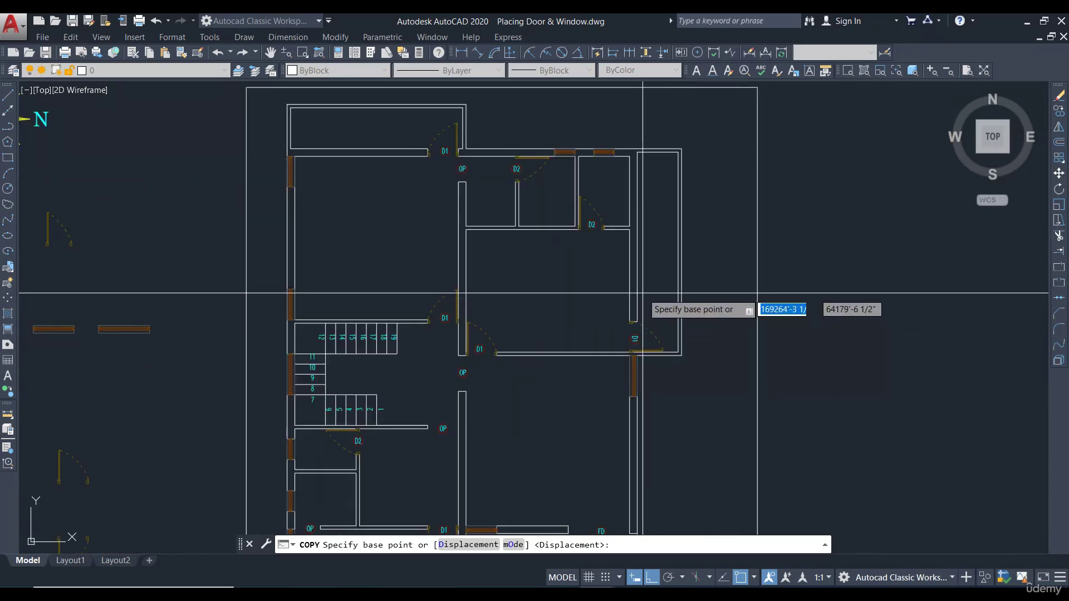
scroll(575, 370, down, 2)
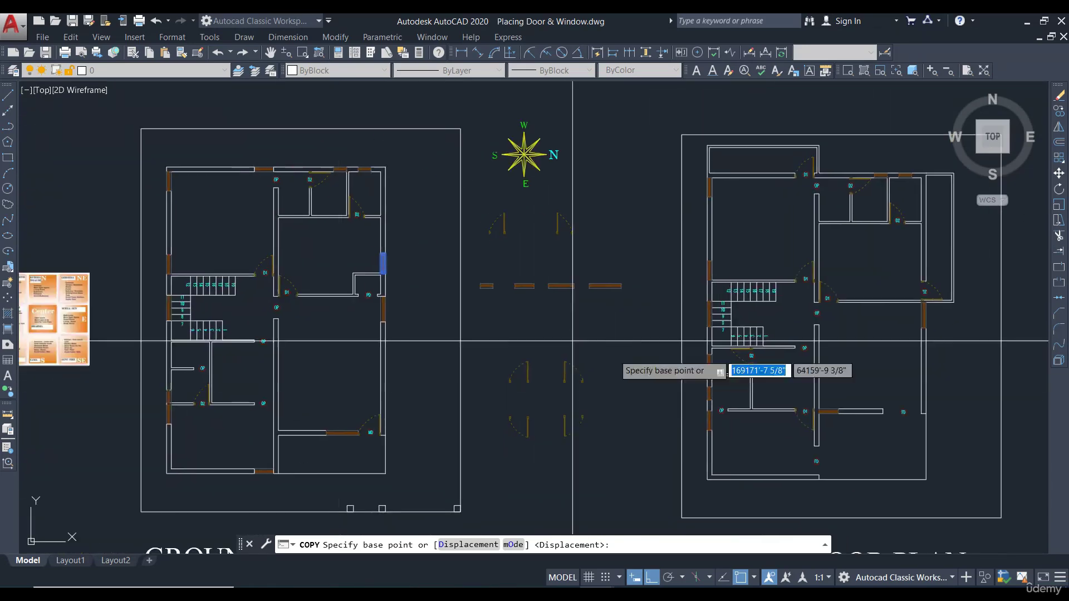
scroll(406, 286, up, 8)
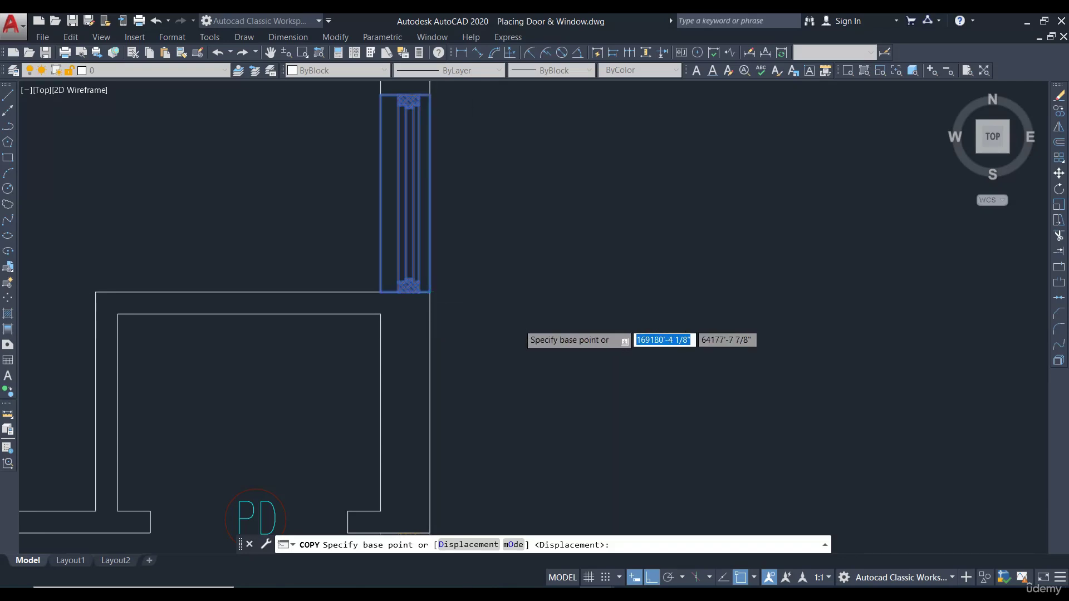
scroll(508, 185, down, 5)
scroll(469, 160, up, 3)
click(450, 165)
scroll(396, 214, down, 5)
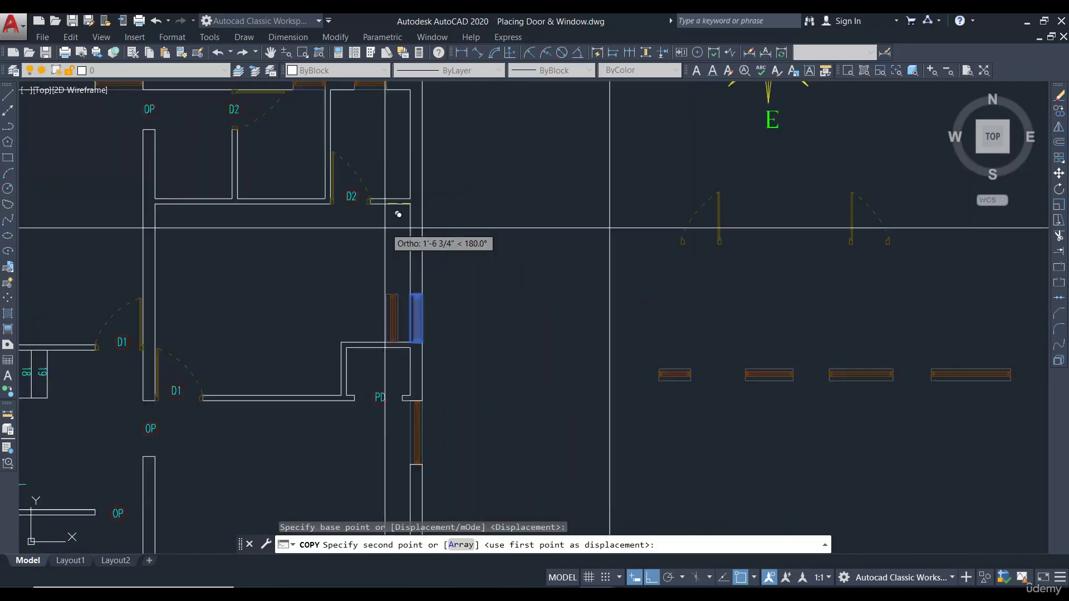
scroll(410, 212, up, 5)
scroll(411, 219, up, 7)
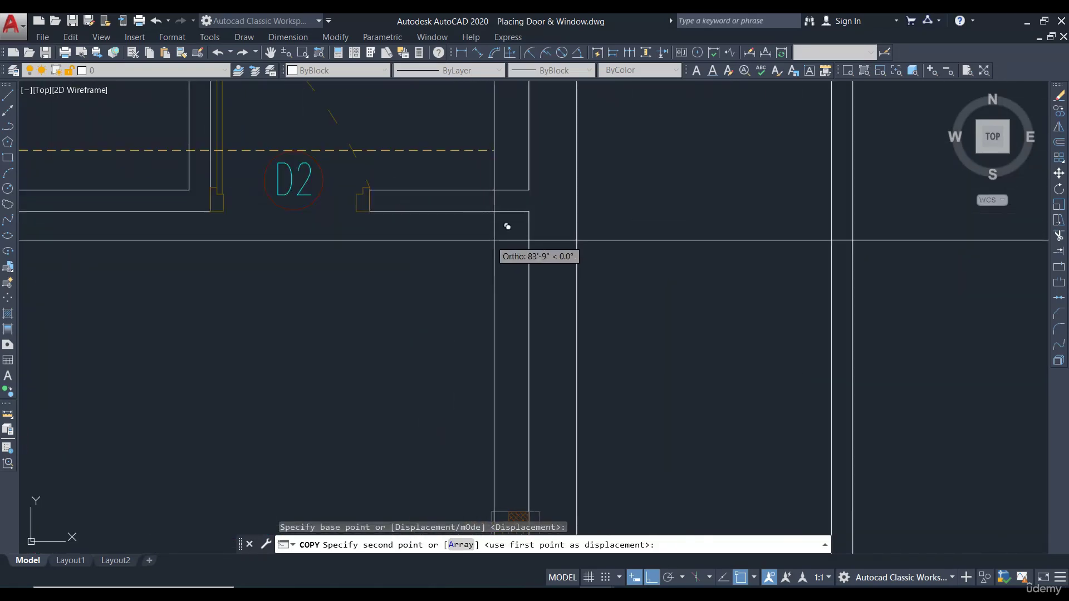
click(528, 212)
scroll(584, 199, down, 4)
key(Escape)
- Copy the first floor's staircase window by the inner wall corner at step 12 onto the same corner of the second floor
middle_drag(630, 354, 628, 294)
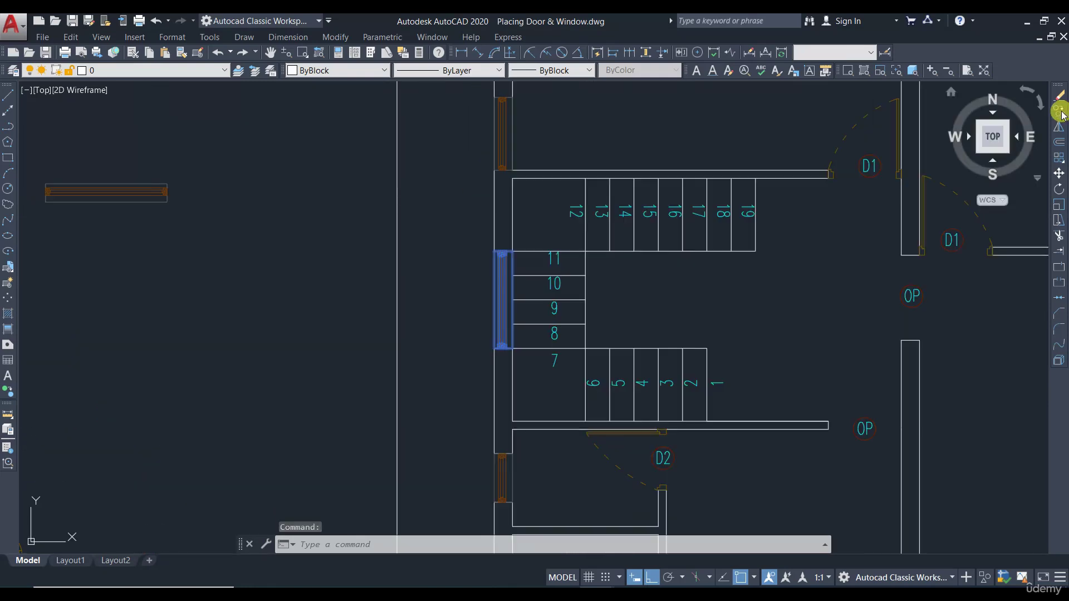
click(1060, 113)
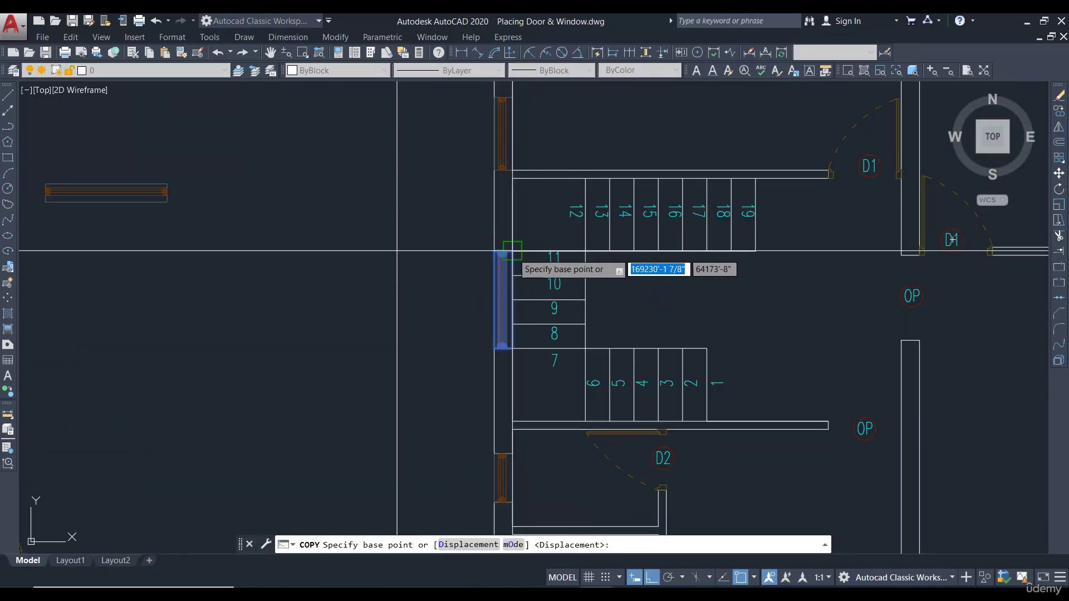
click(512, 178)
scroll(507, 184, down, 5)
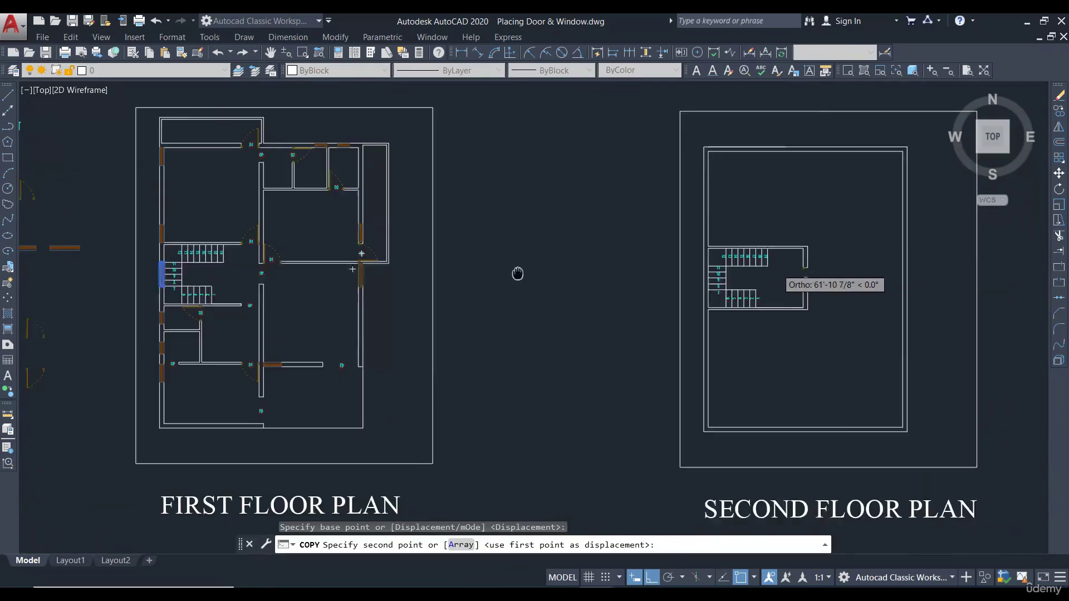
scroll(813, 229, up, 6)
scroll(813, 228, up, 3)
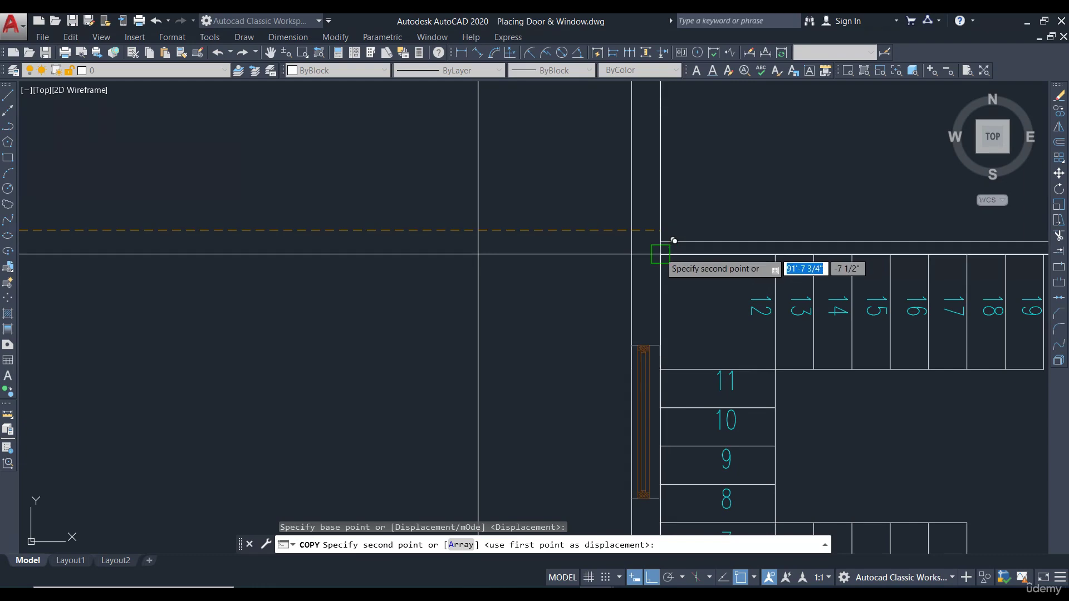
click(672, 229)
key(Return)
- Examine the reference photos of the glazed double door, the sliding door and the wooden double door below the plans
scroll(547, 222, down, 6)
scroll(563, 262, up, 5)
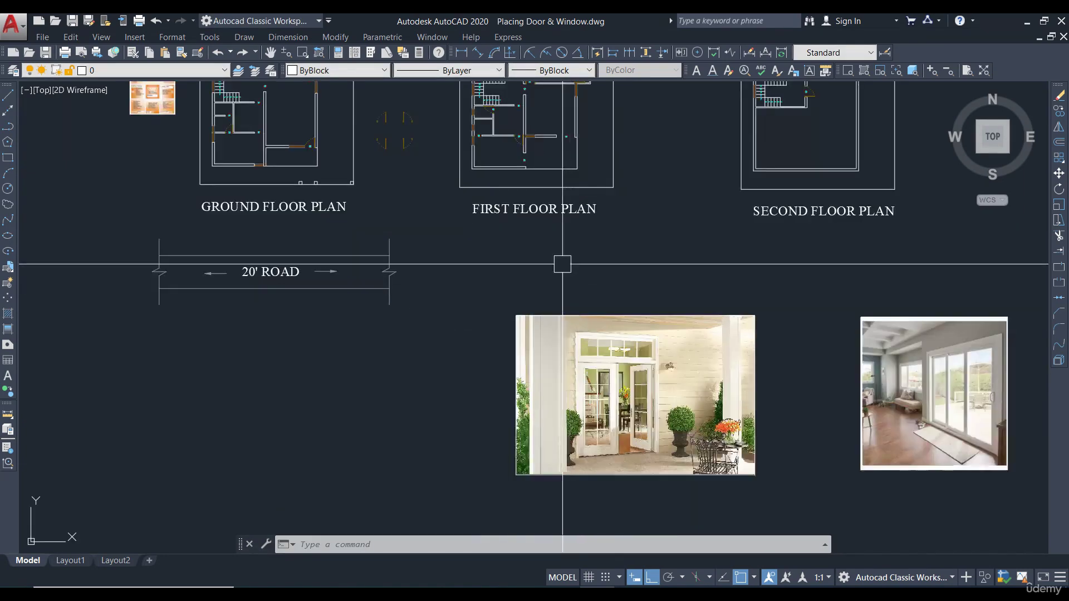
scroll(538, 95, up, 4)
scroll(562, 159, down, 6)
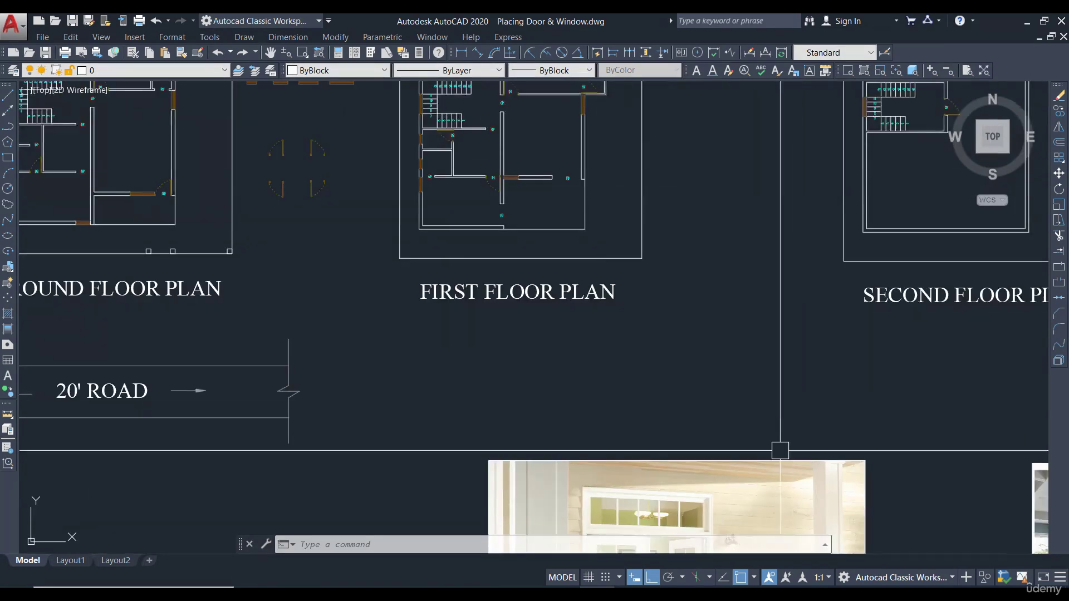
middle_drag(781, 451, 609, 178)
scroll(440, 365, down, 2)
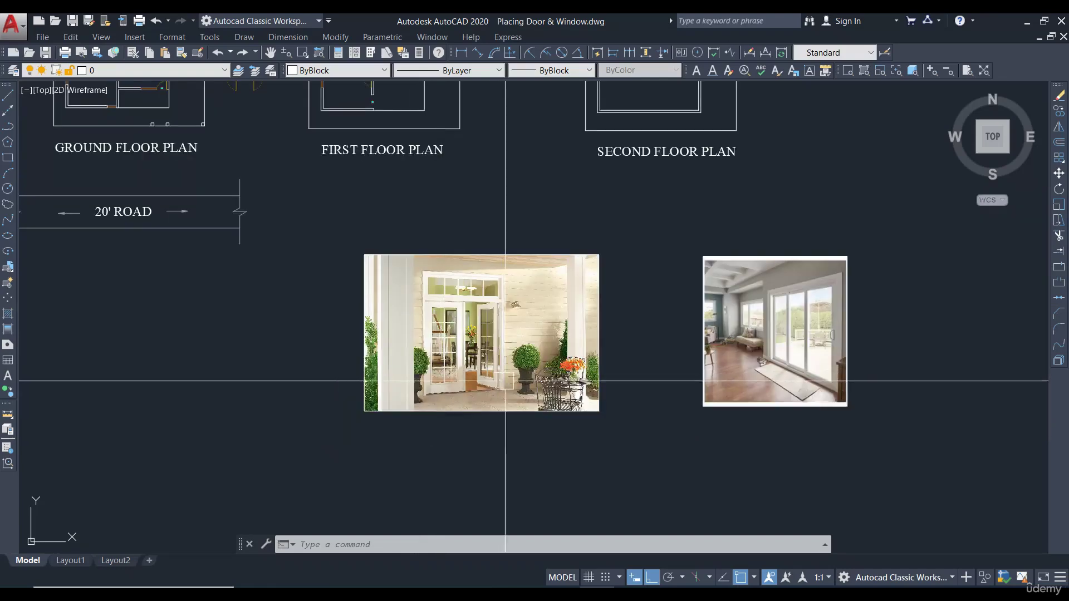
middle_drag(715, 395, 663, 396)
scroll(664, 396, up, 2)
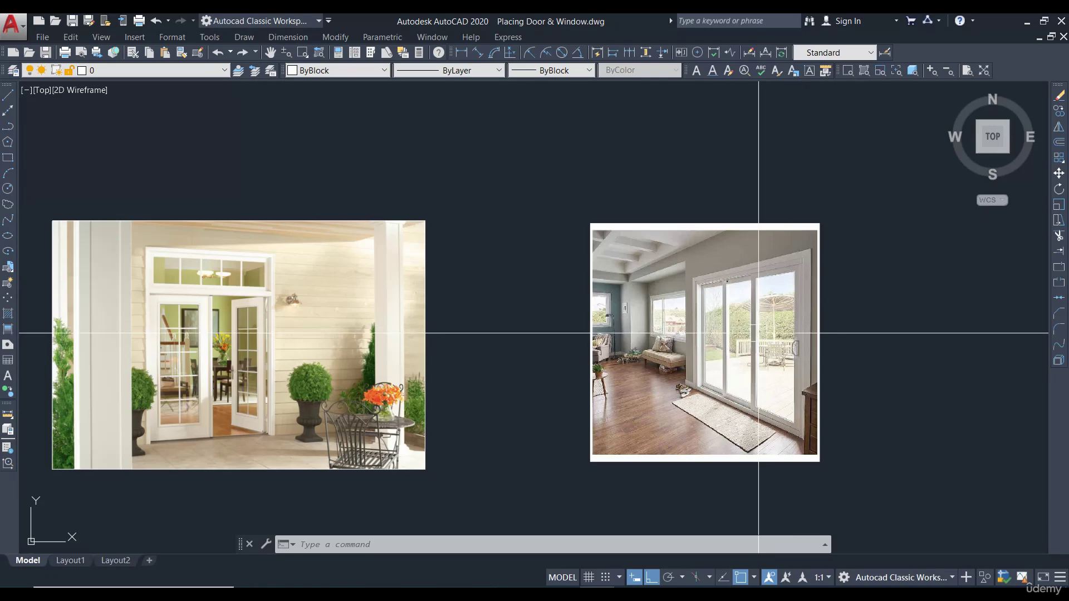
scroll(724, 351, down, 4)
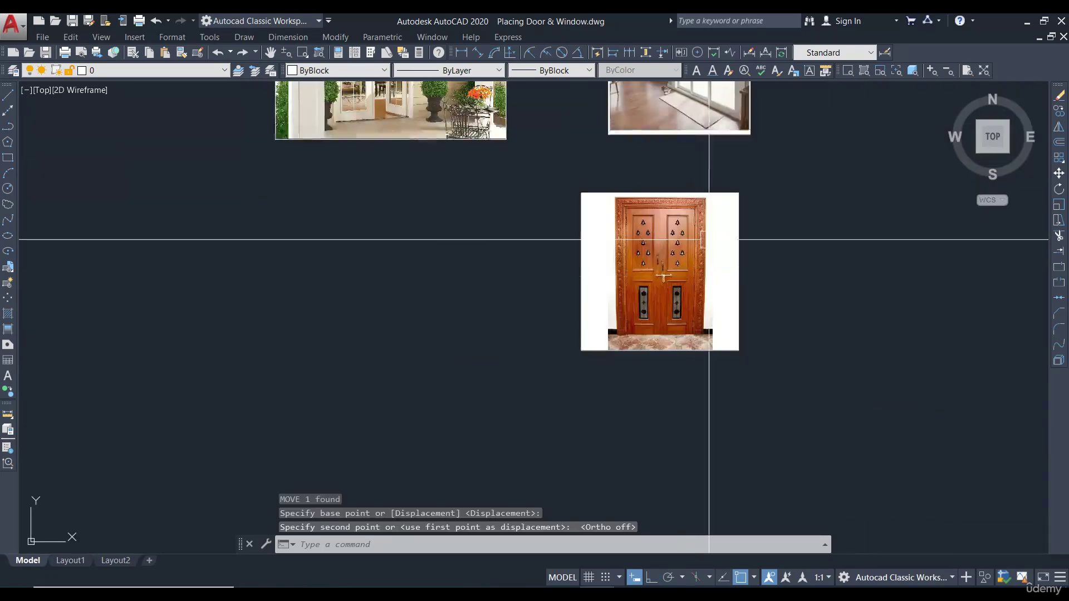
scroll(630, 227, up, 2)
scroll(647, 342, up, 2)
scroll(707, 295, down, 2)
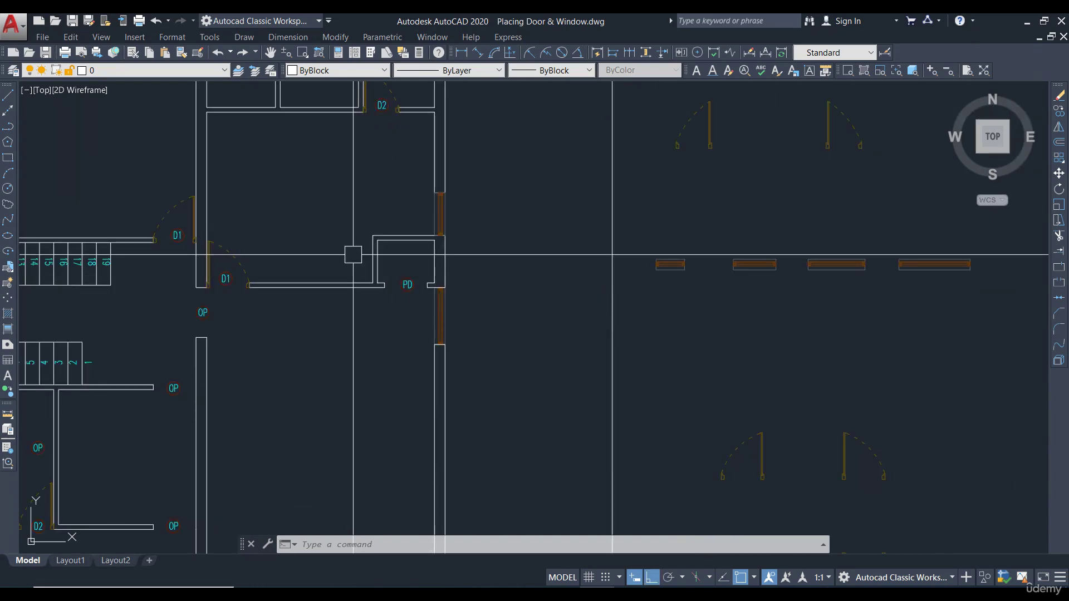
- Copy the ground floor's D1 door west of PD into the empty area east of the plan and explode the copy
scroll(231, 263, up, 4)
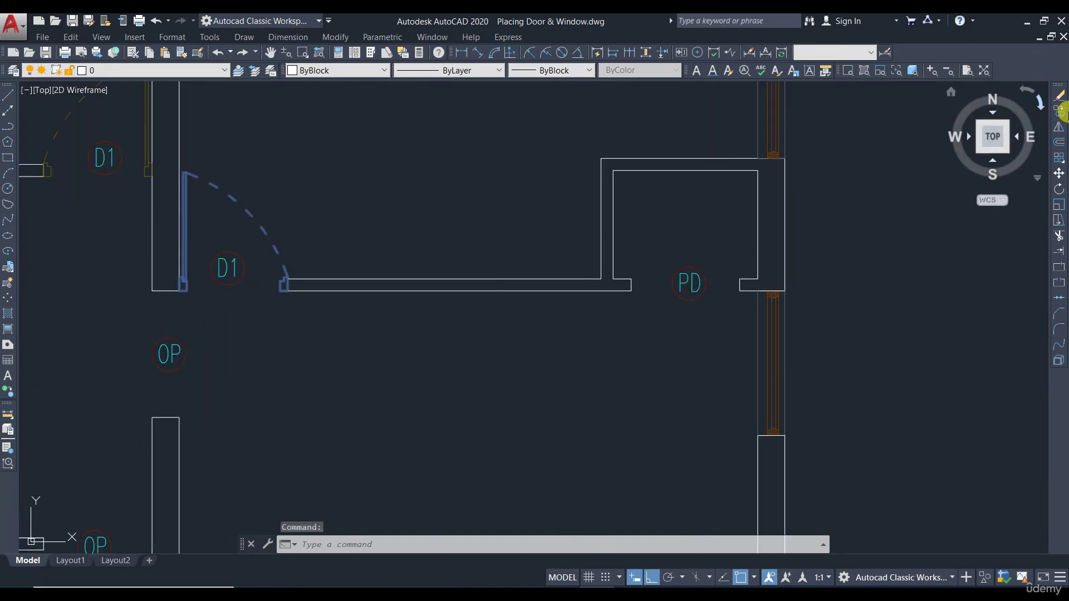
click(1059, 111)
click(397, 345)
middle_drag(854, 340, 315, 339)
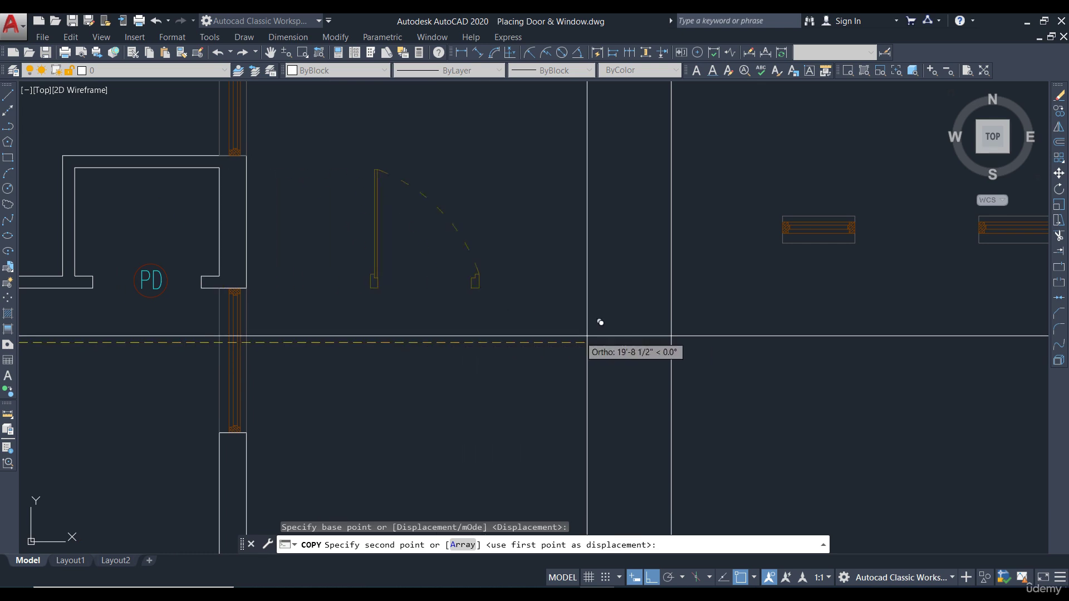
click(627, 338)
key(Escape)
click(517, 274)
text(x)
key(Return)
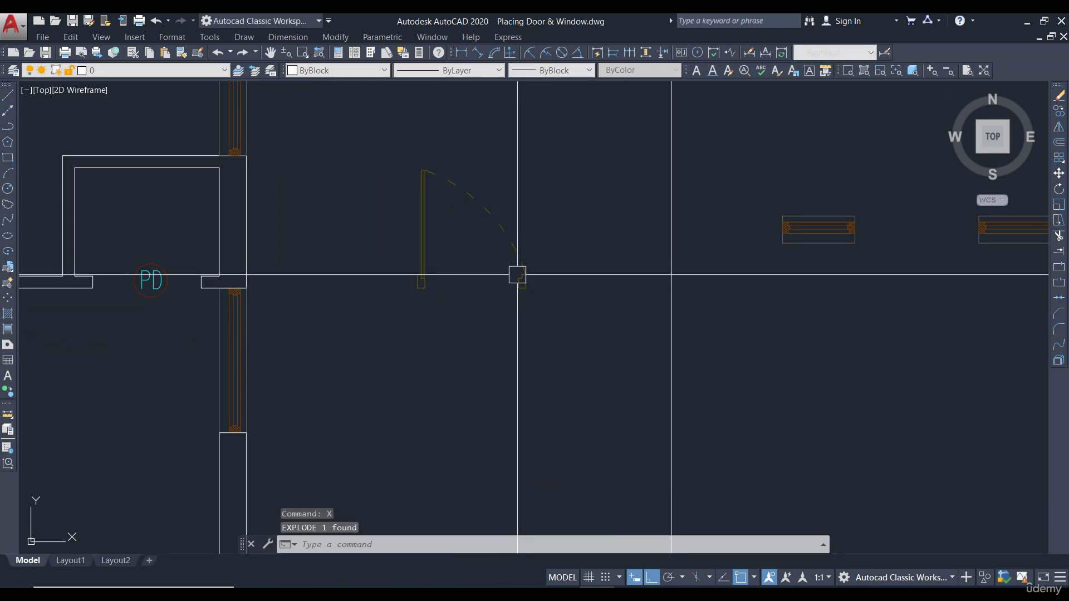
- Move the exploded door's east jamb and swing arc 12 inches west
scroll(518, 298, up, 3)
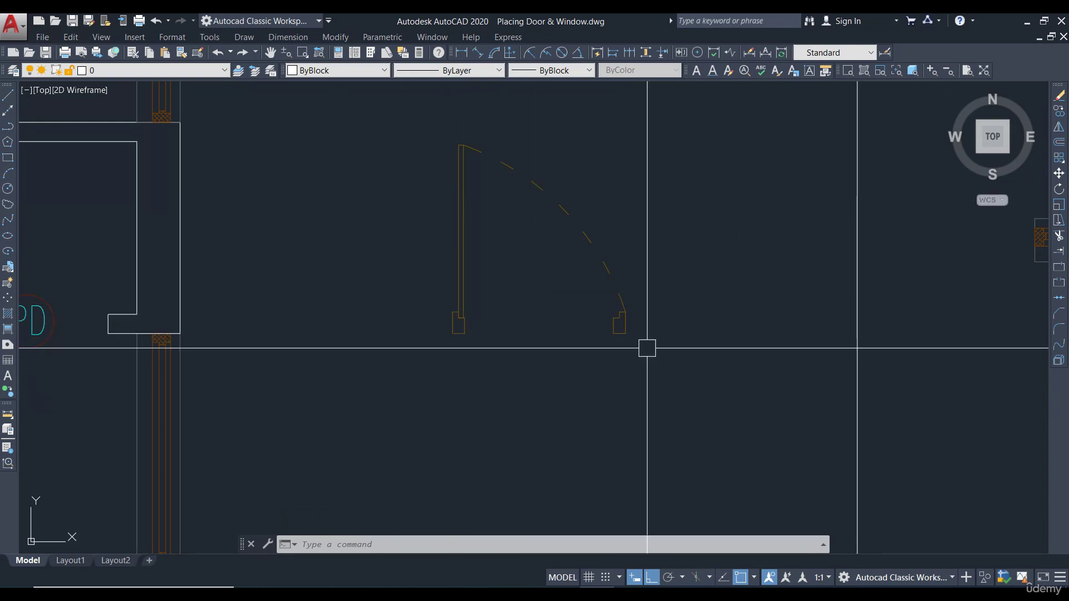
click(607, 316)
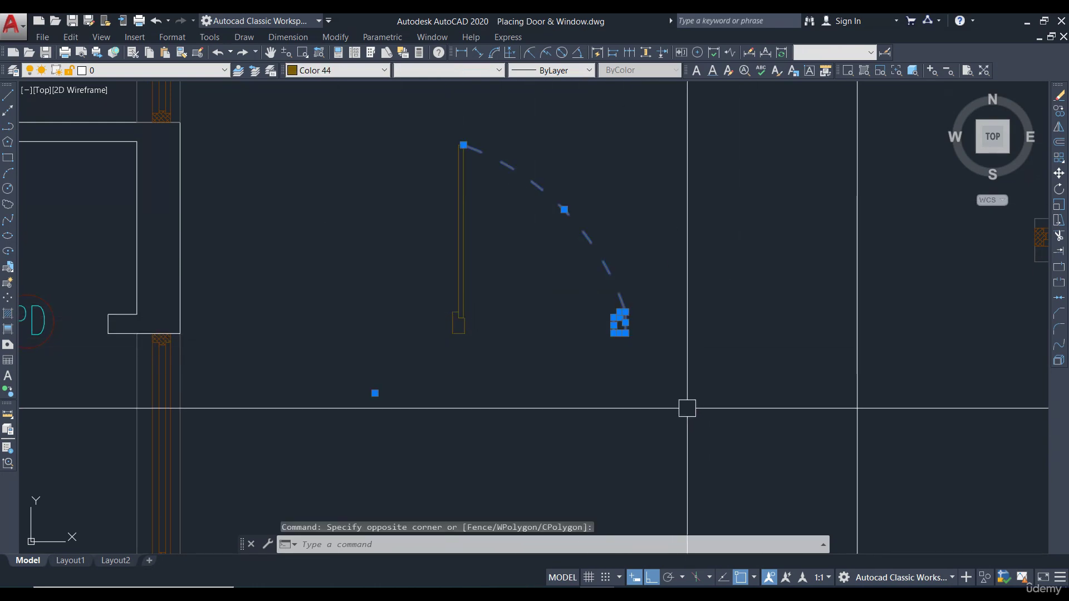
text(M)
key(Return)
click(701, 395)
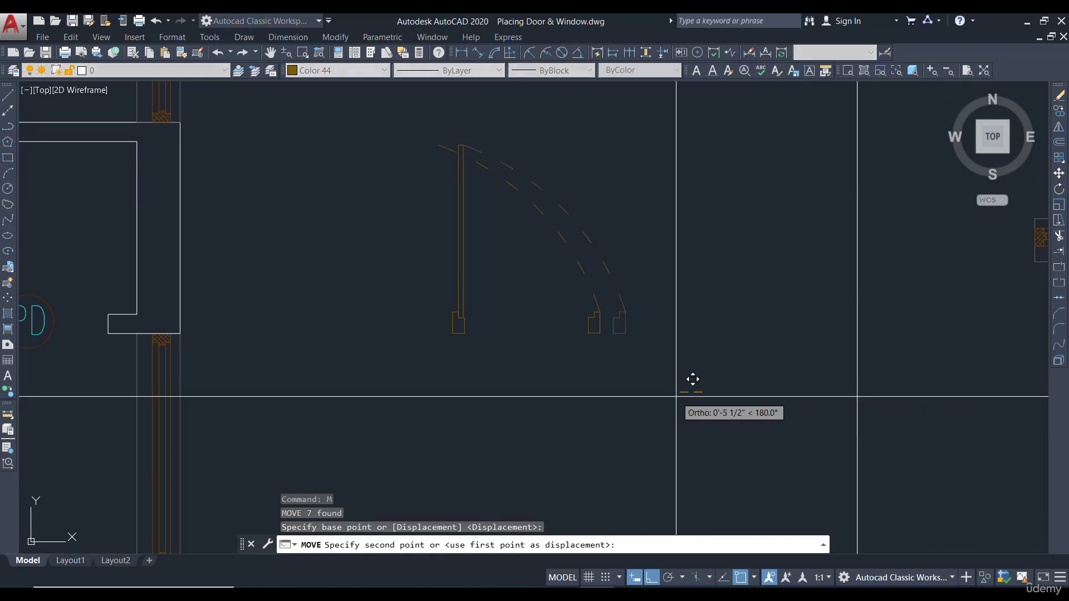
text(12)
key(Return)
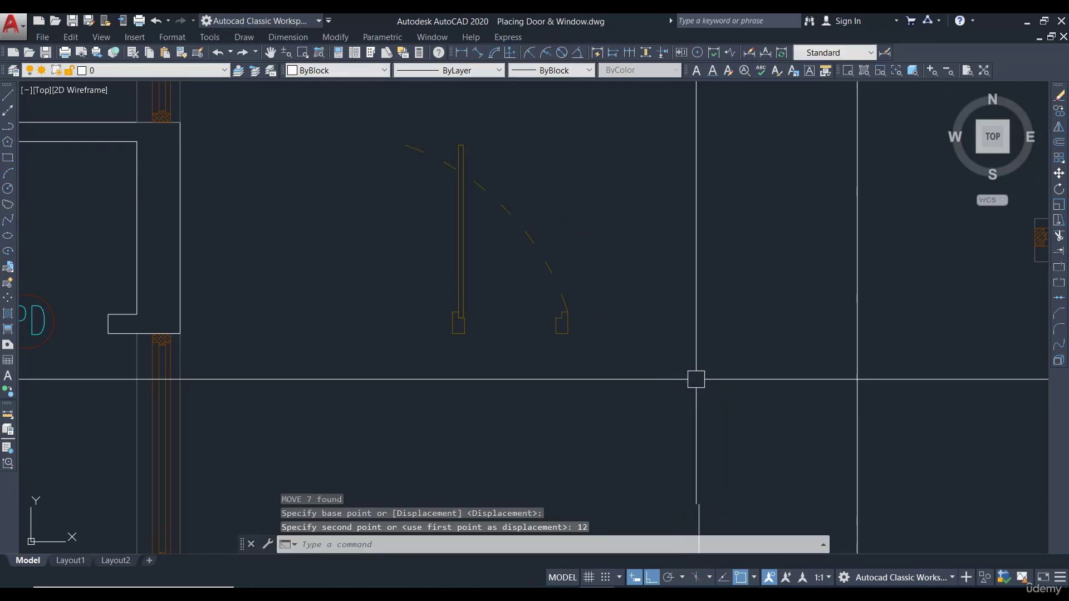
- Measure the narrowed door's overall width between the outer jamb edges with a linear dimension
click(462, 53)
scroll(466, 339, up, 4)
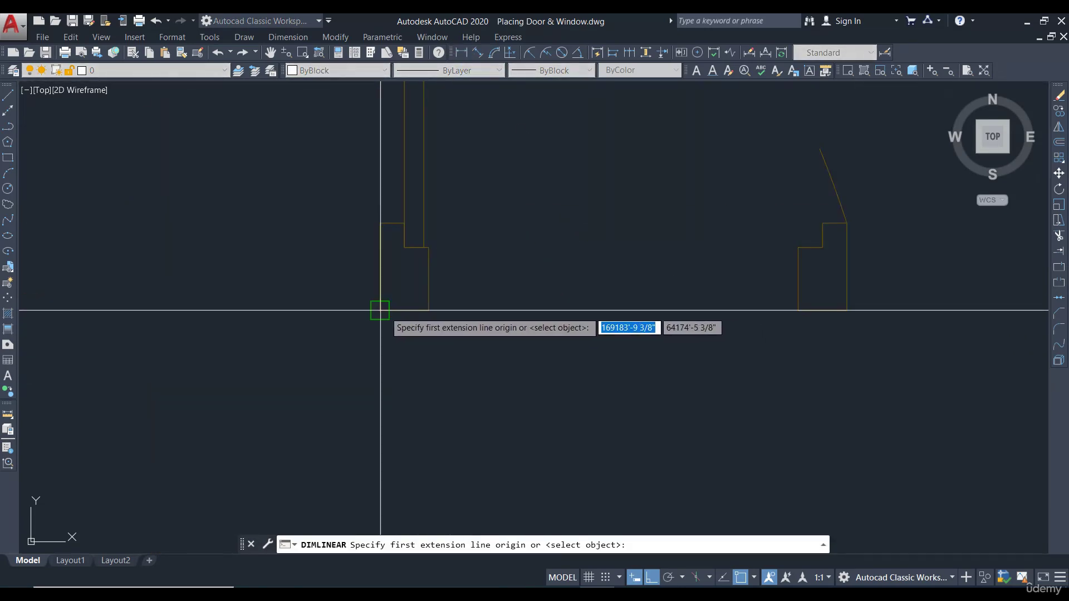
click(381, 310)
click(839, 310)
scroll(830, 312, down, 6)
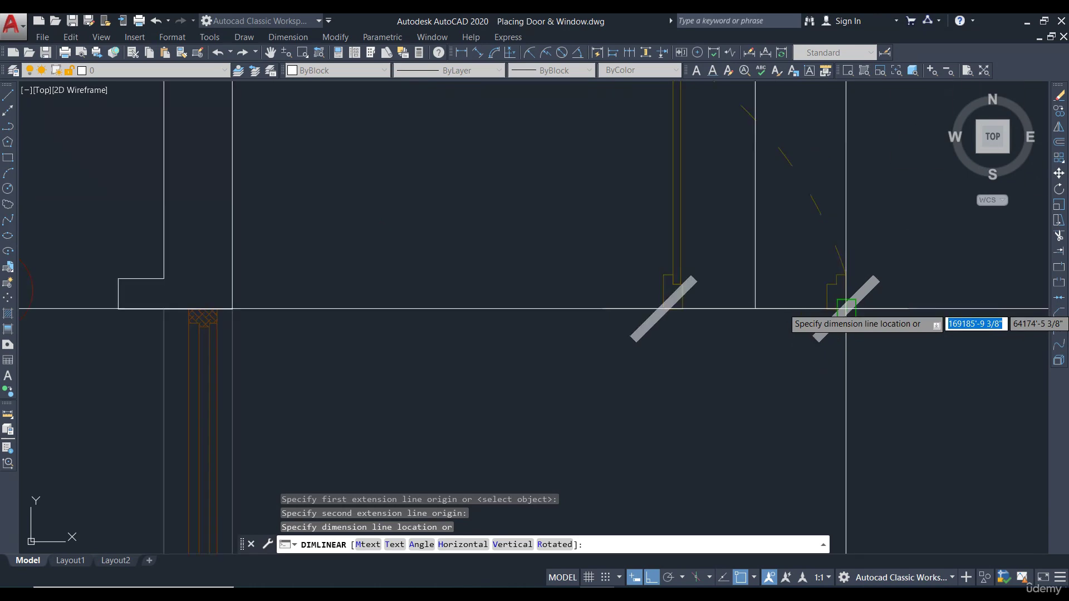
key(Escape)
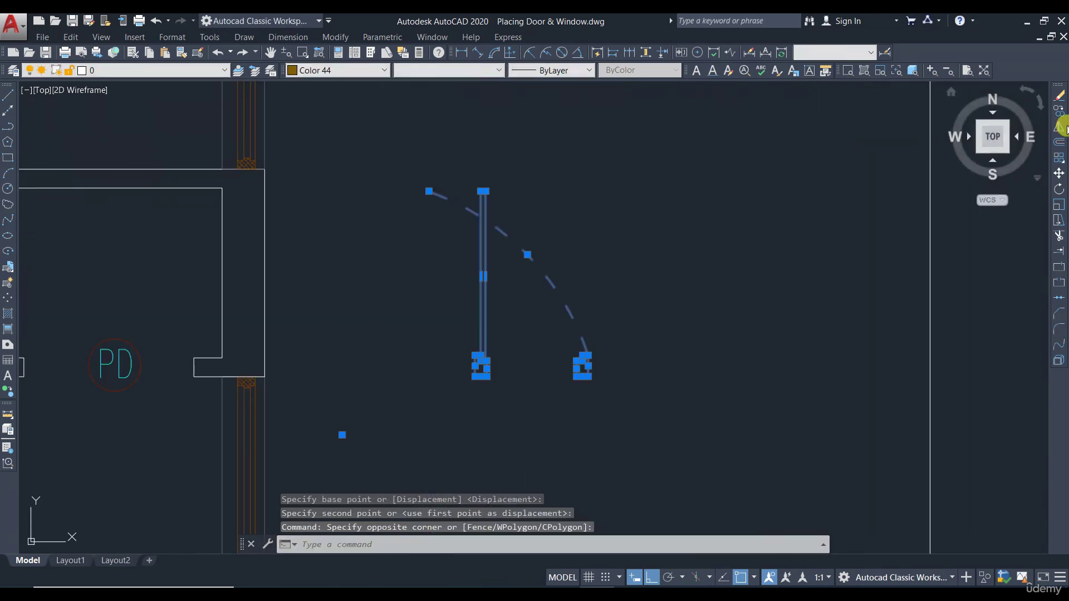
- Mirror the whole narrowed door across a vertical line to its east, keeping the original
click(1059, 127)
click(689, 411)
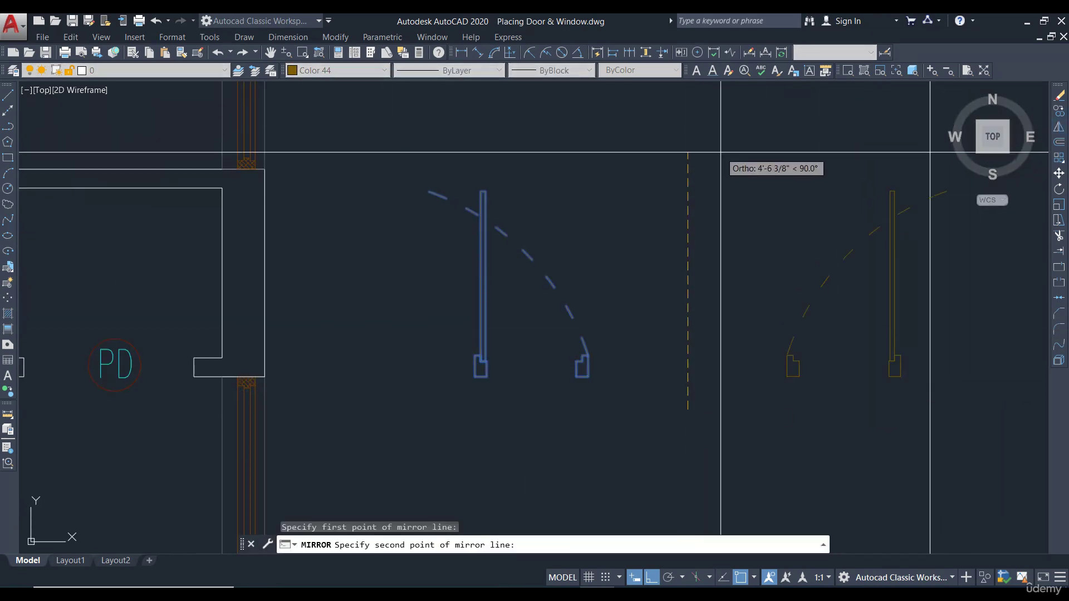
click(713, 149)
key(Return)
- Draw a vertical reference line about 1'-7" long down from the west jamb's outer corner and offset it 4' east
text(l)
key(Return)
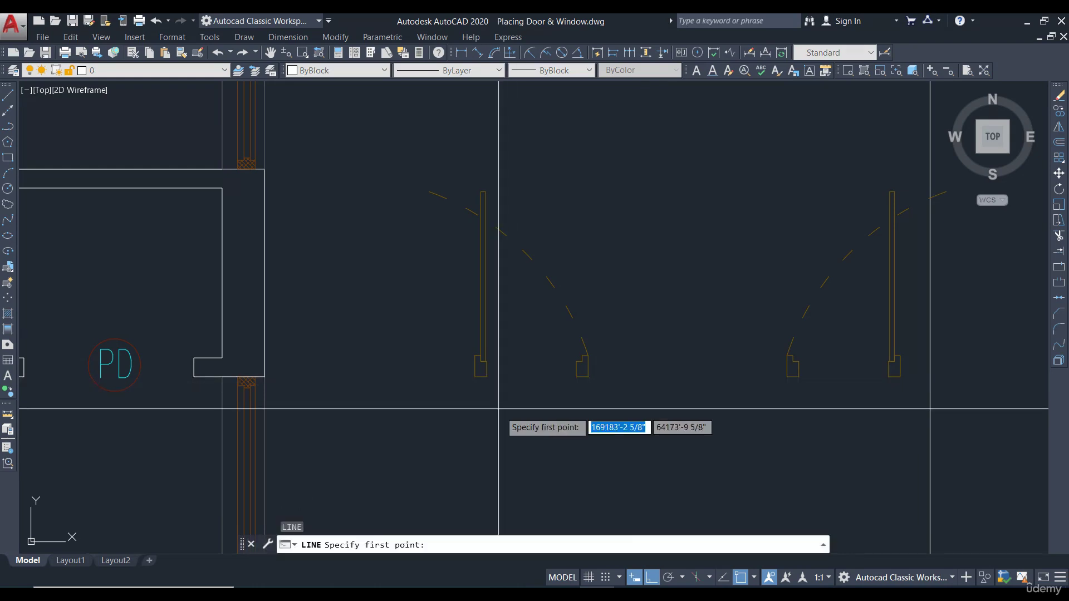
click(479, 376)
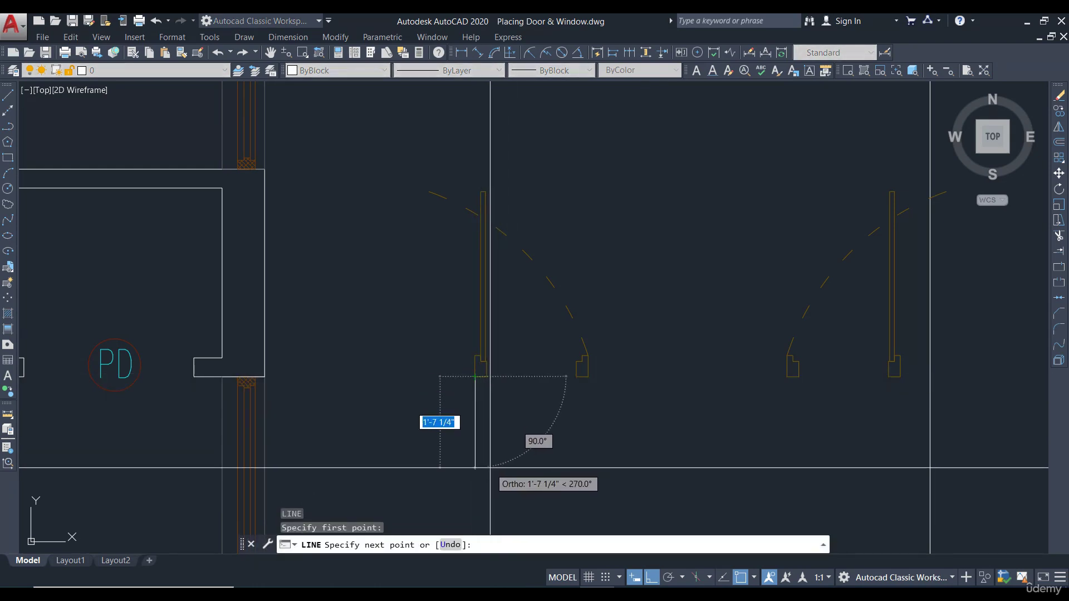
click(490, 467)
key(Return)
text(o)
key(Return)
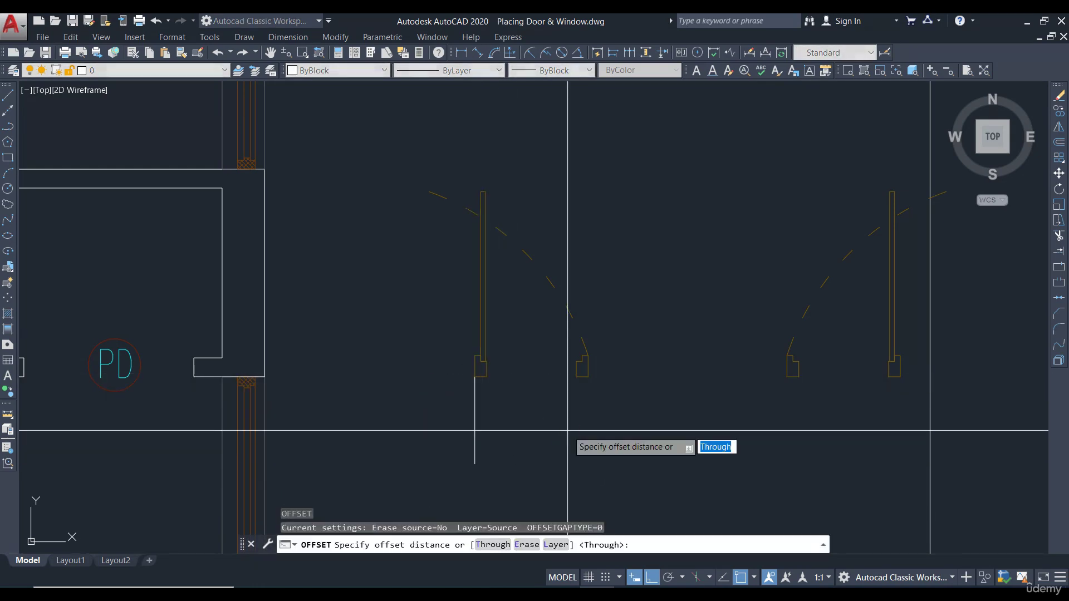
text(4')
key(Return)
click(474, 428)
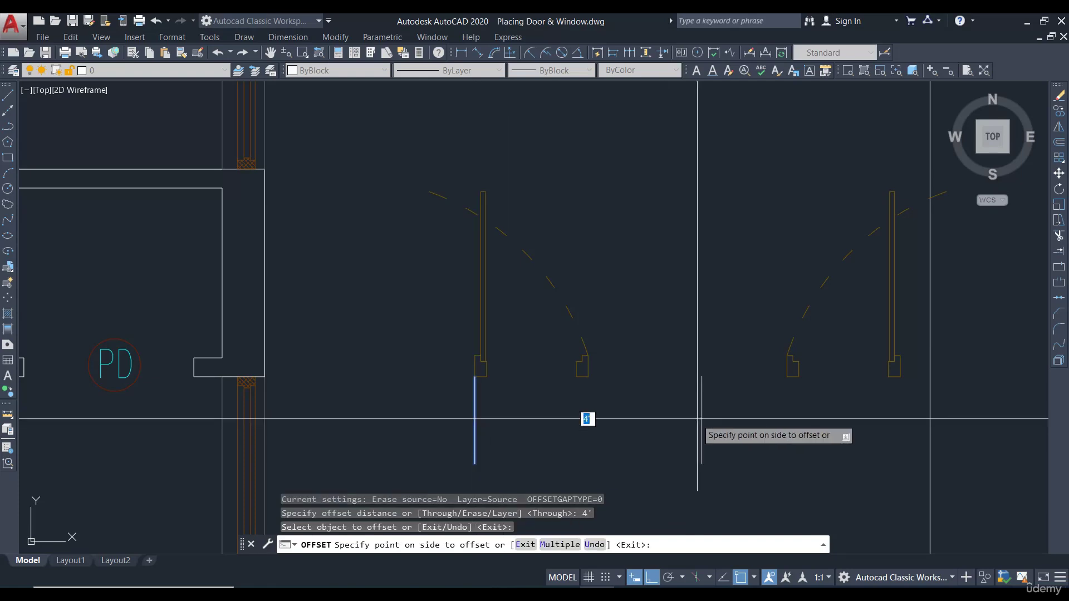
click(588, 418)
key(Escape)
- Move the mirrored east door west so its outer jamb corner meets the upper end of the offset reference line
click(744, 147)
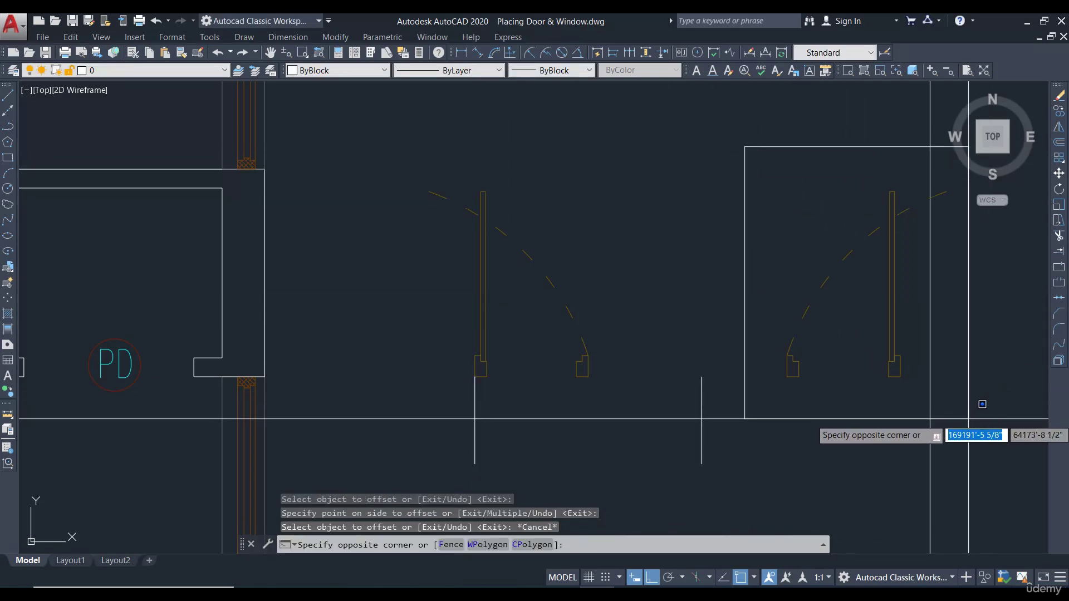
click(966, 421)
text(m)
key(Return)
scroll(962, 383, up, 5)
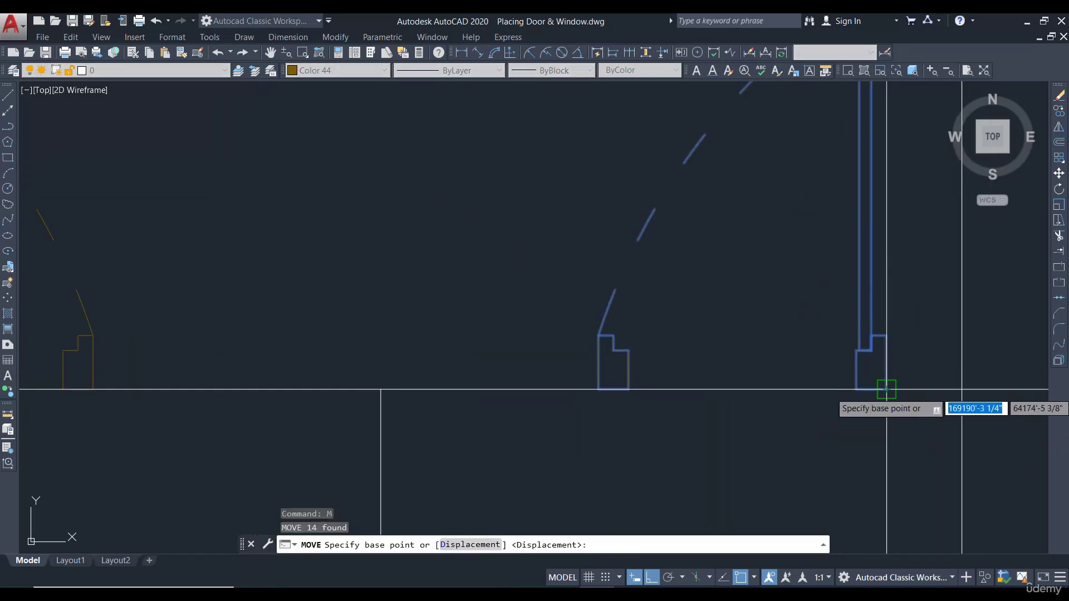
click(885, 390)
click(381, 382)
scroll(633, 405, down, 4)
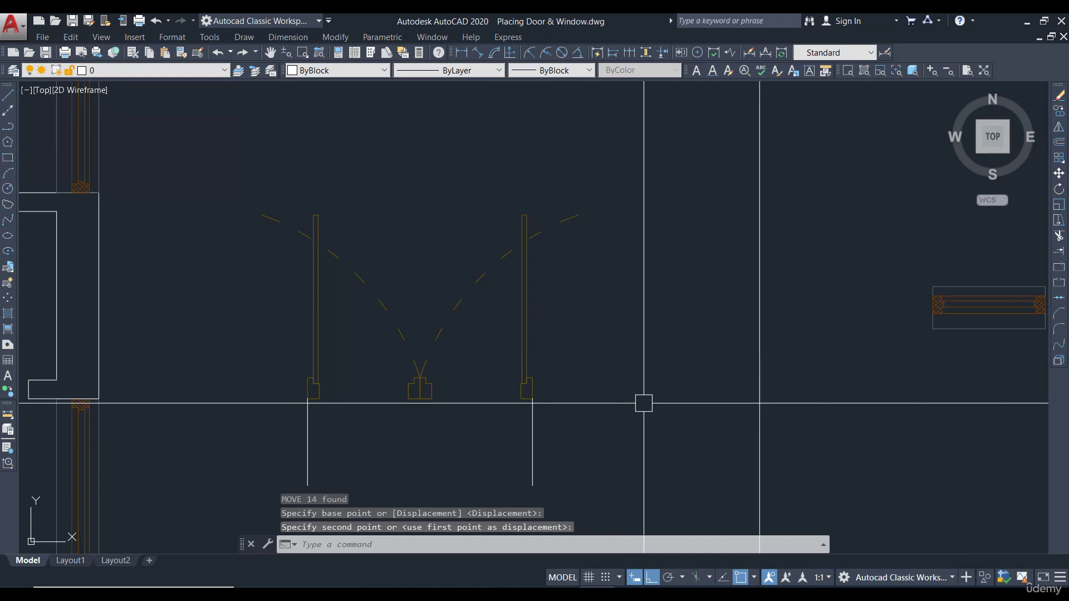
- Erase the two adjoining jambs in the middle between the door leaves
scroll(644, 403, up, 3)
click(437, 334)
click(563, 402)
text(e)
key(Return)
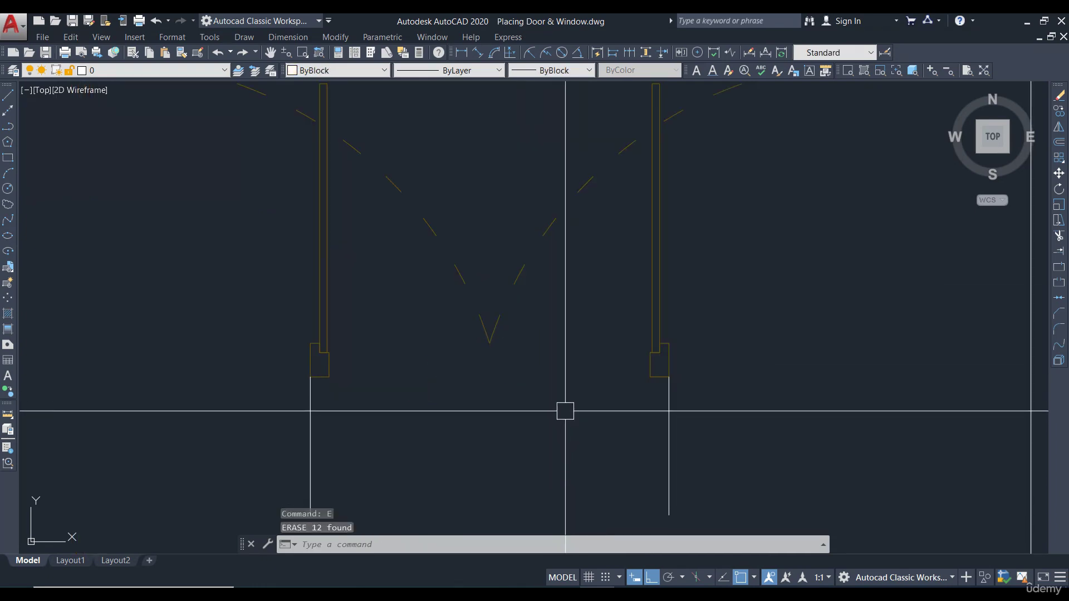
- Reshape the west swing arc, stretching its upper end to the west leaf's inner upper corner and bulging its midpoint outward
middle_drag(516, 326, 595, 398)
click(429, 215)
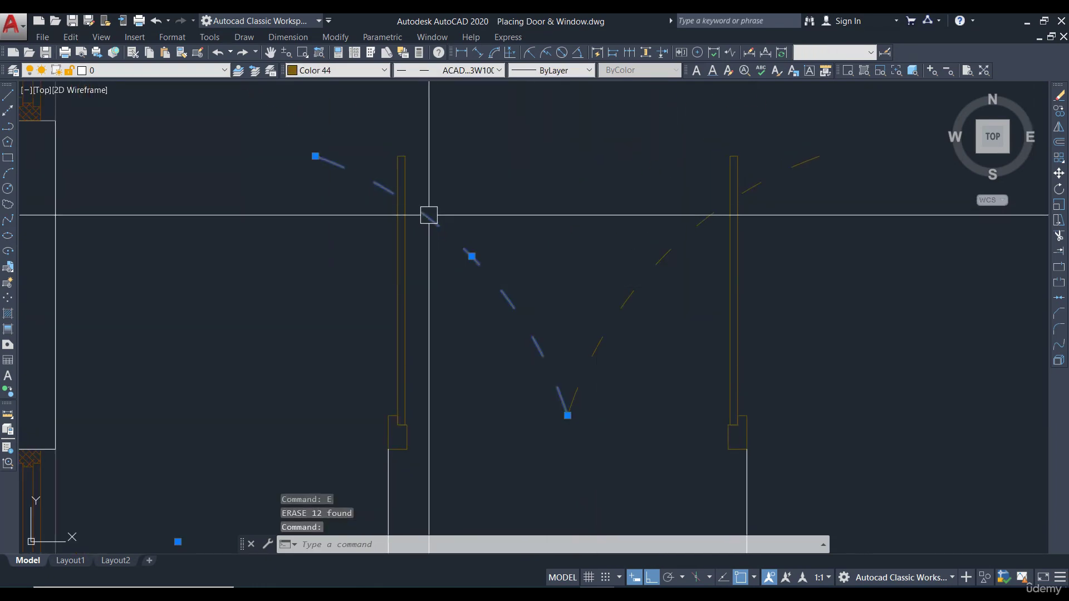
click(318, 157)
scroll(453, 162, up, 3)
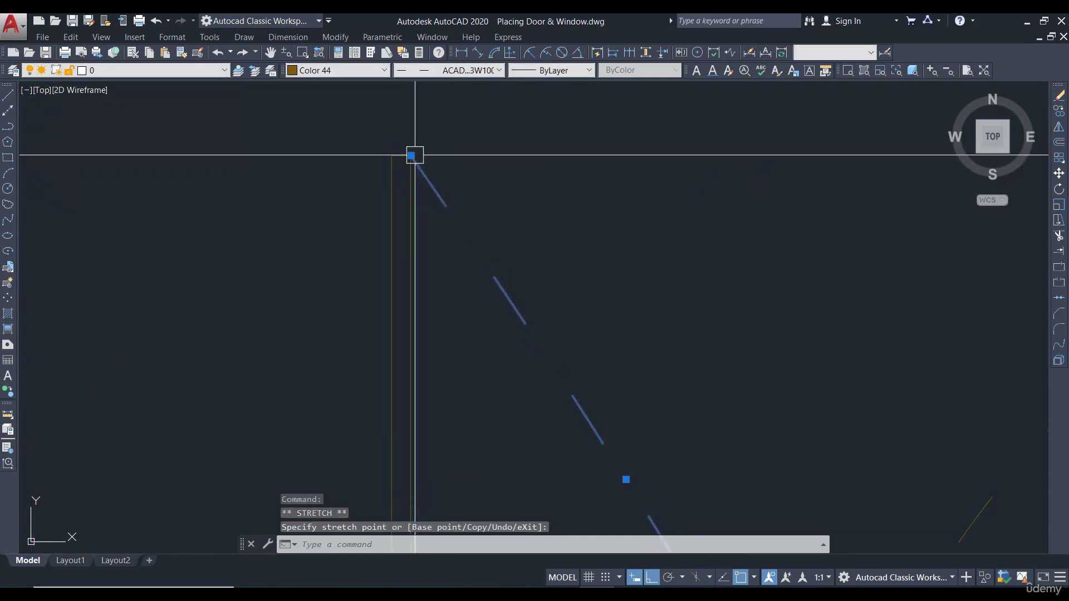
scroll(412, 157, down, 4)
click(483, 215)
scroll(481, 216, up, 4)
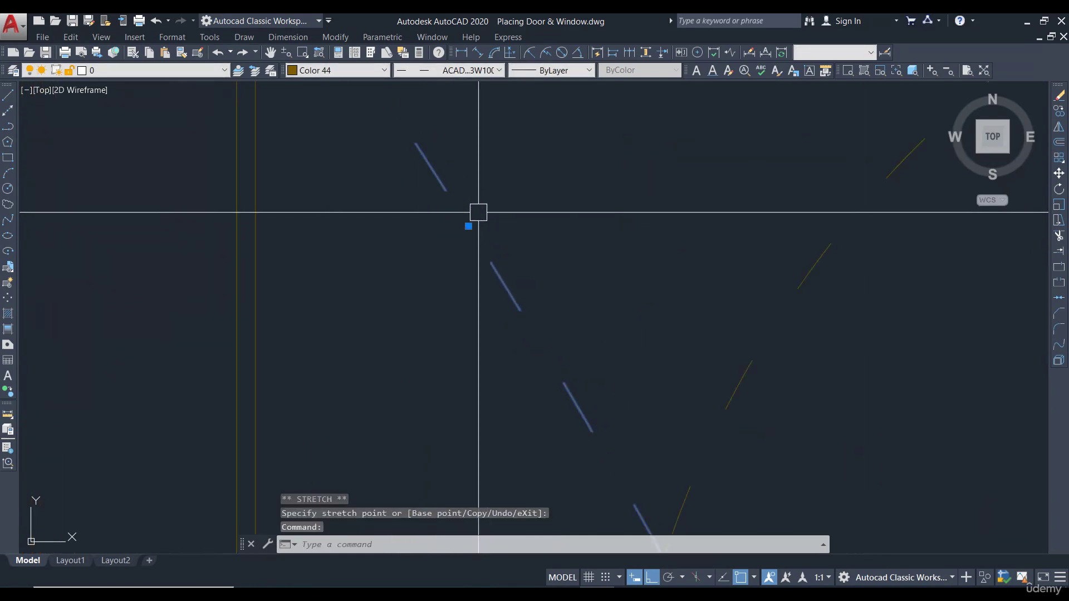
click(469, 226)
scroll(470, 230, down, 5)
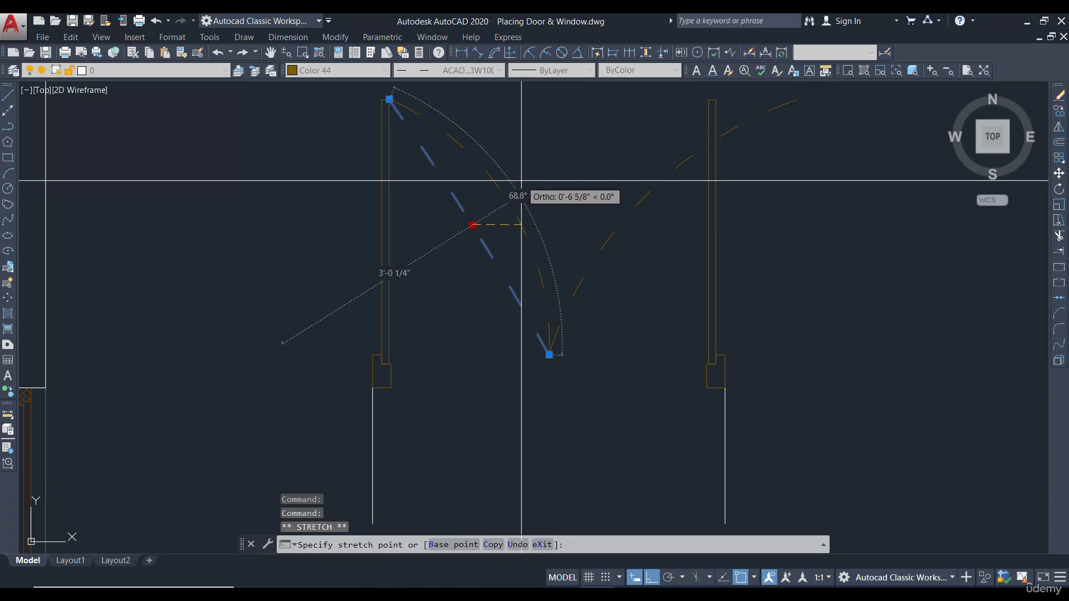
scroll(577, 223, down, 2)
- Stretch the upper end of the east swing arc to the east leaf's inner upper corner
click(715, 146)
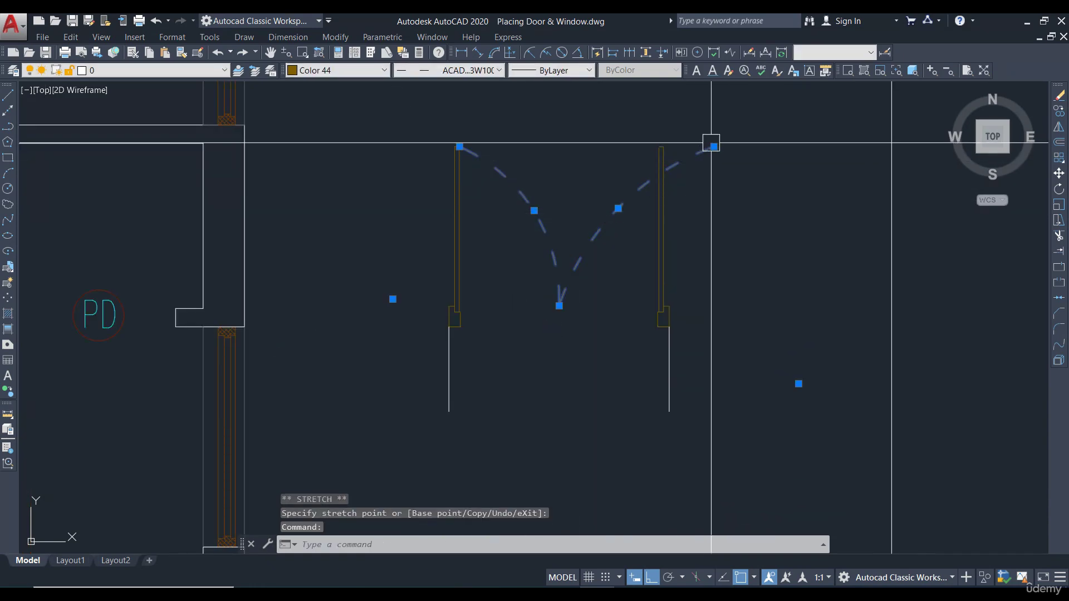
click(714, 147)
scroll(650, 162, up, 3)
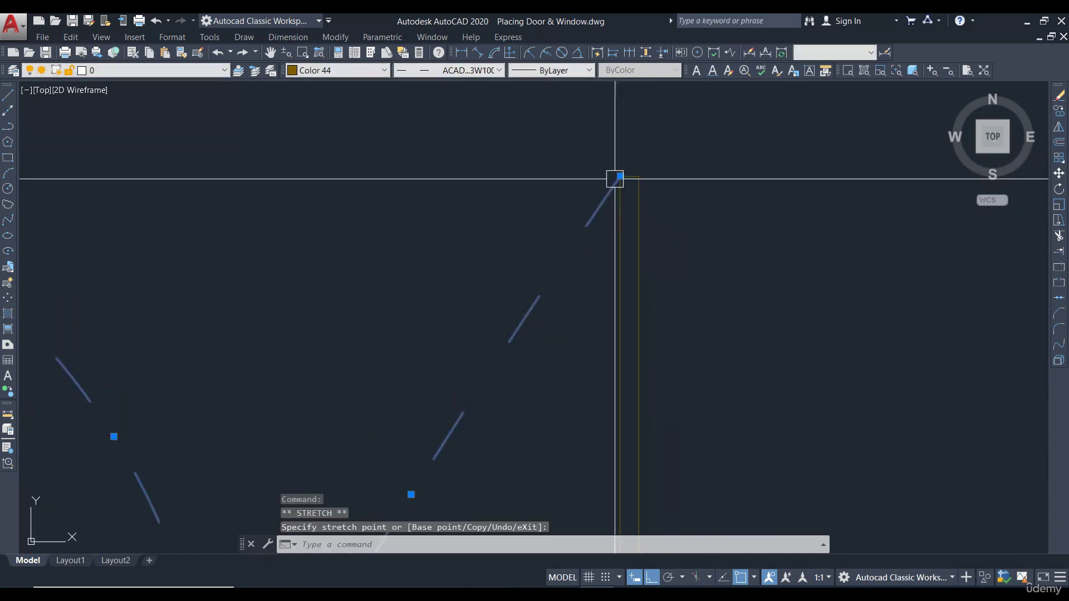
scroll(572, 292, down, 3)
key(Escape)
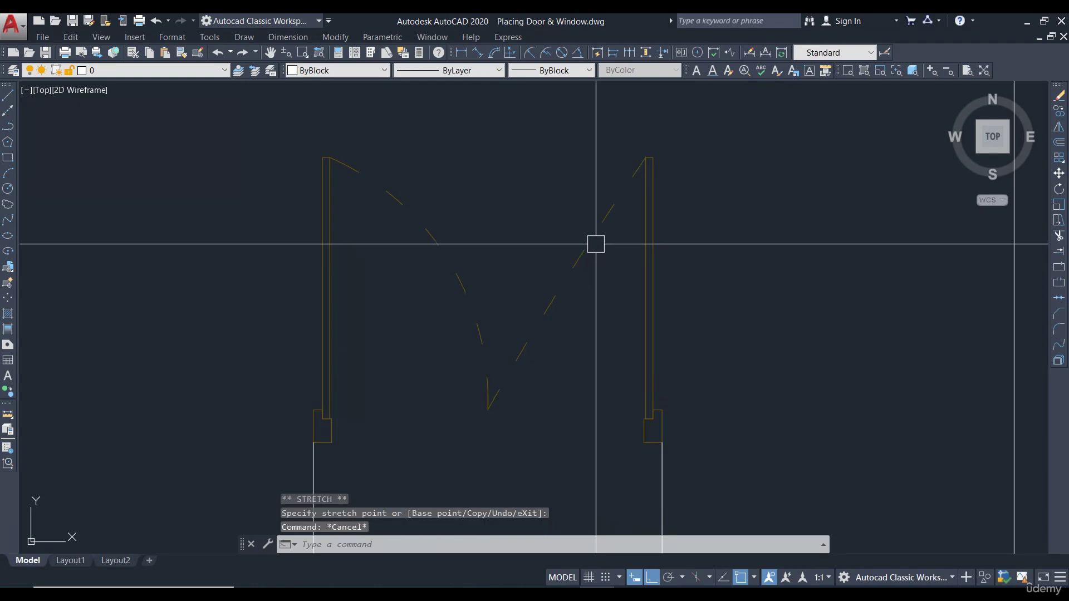
- Replace the east swing arc with a mirrored copy of the west arc about a vertical line through its lower end
click(594, 242)
text(E)
key(Return)
click(1058, 128)
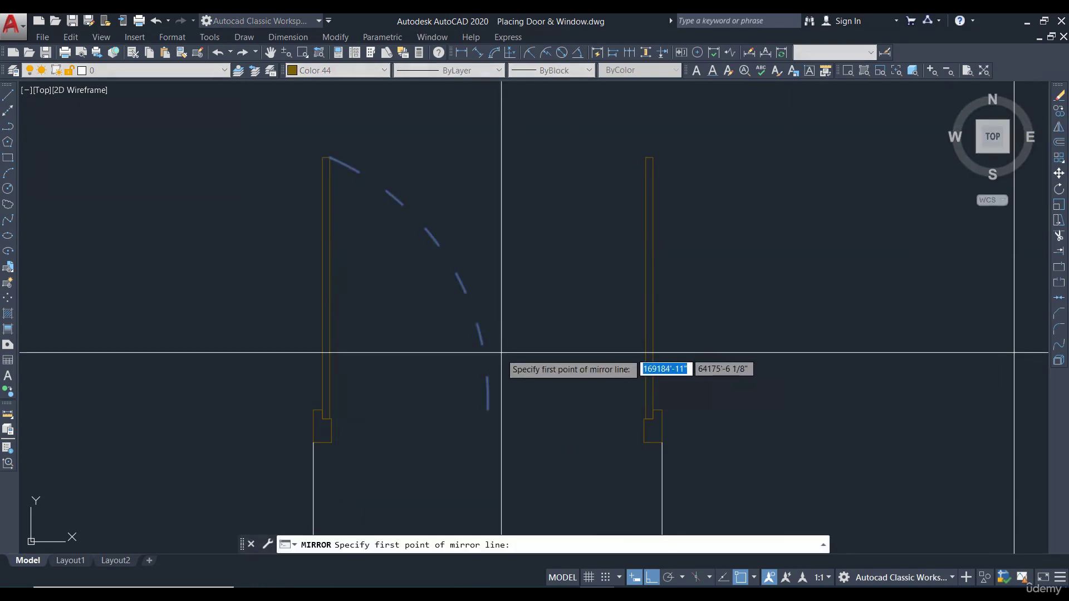
click(487, 410)
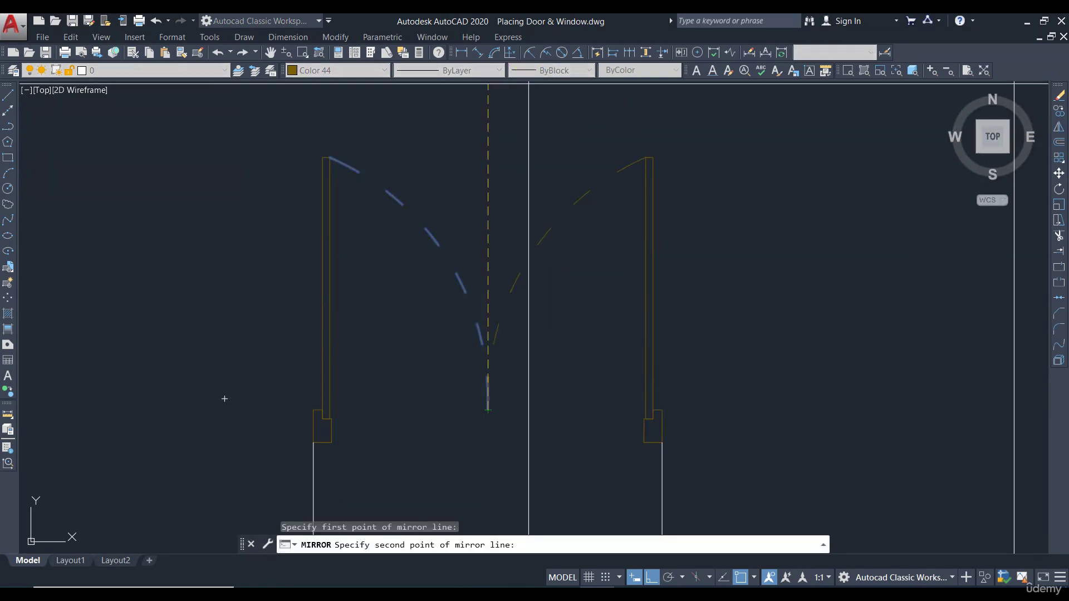
click(509, 109)
click(539, 156)
key(Escape)
- Erase the two vertical reference lines below the outer jambs
scroll(682, 217, down, 2)
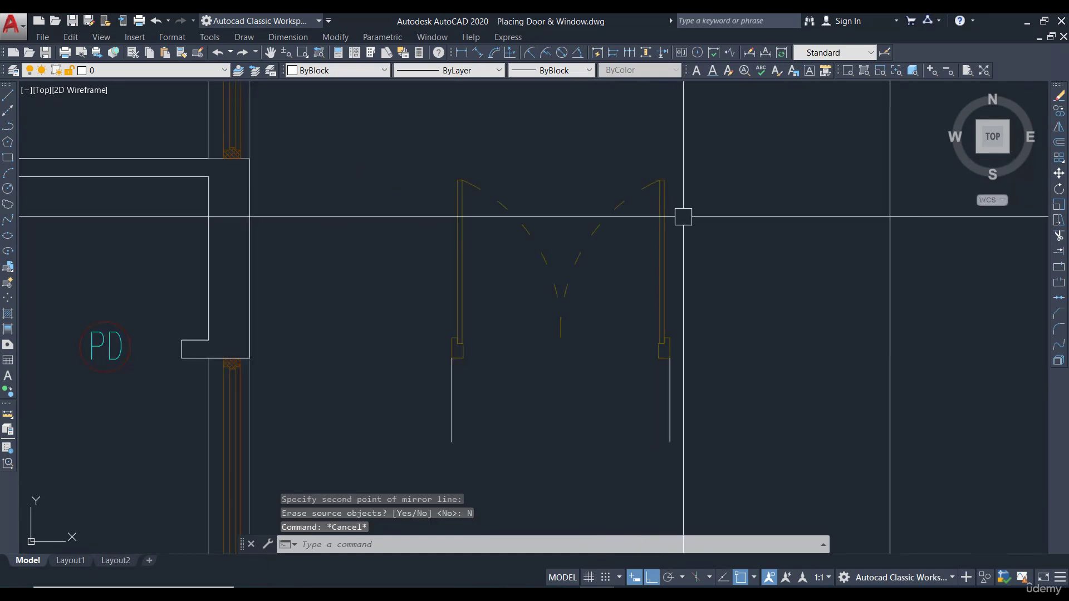
click(678, 375)
click(409, 407)
text(E)
key(Return)
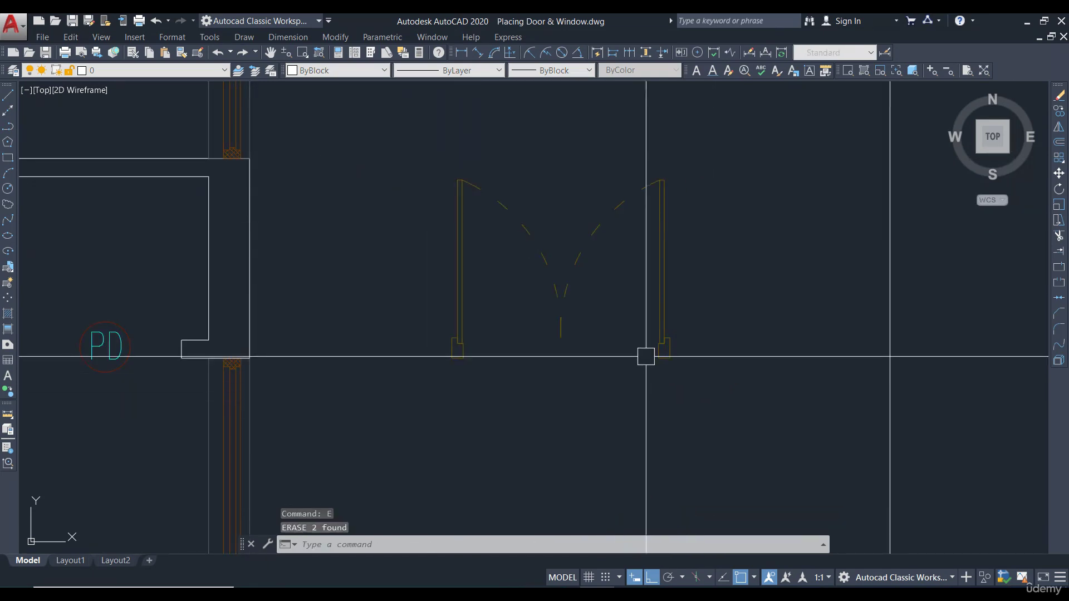
- Measure the double door's overall width and the PD wall opening with linear dimensions
scroll(647, 353, down, 2)
scroll(633, 376, up, 4)
scroll(554, 348, down, 2)
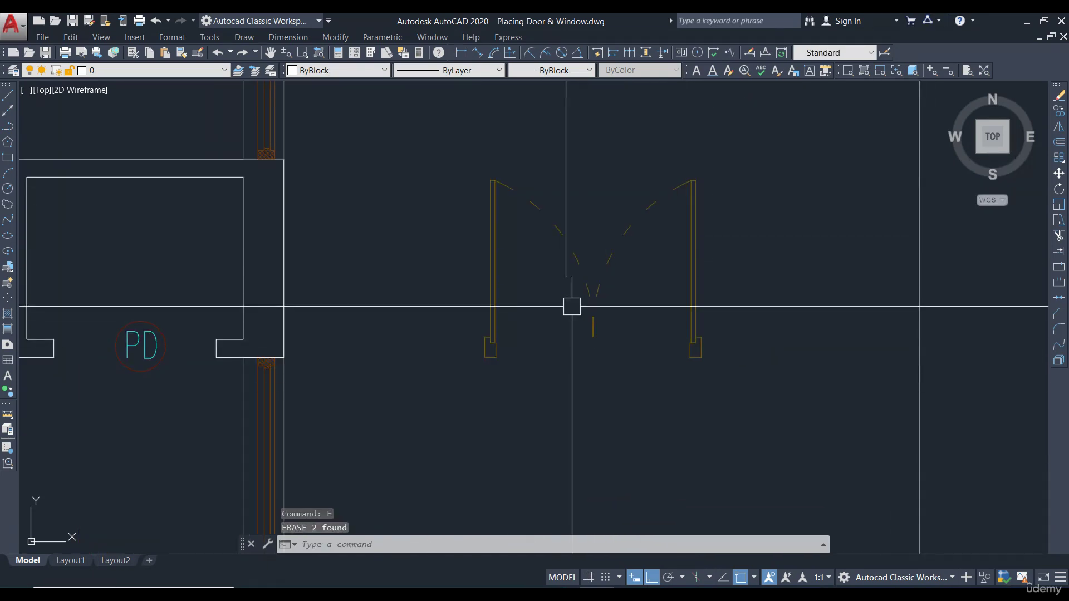
click(461, 52)
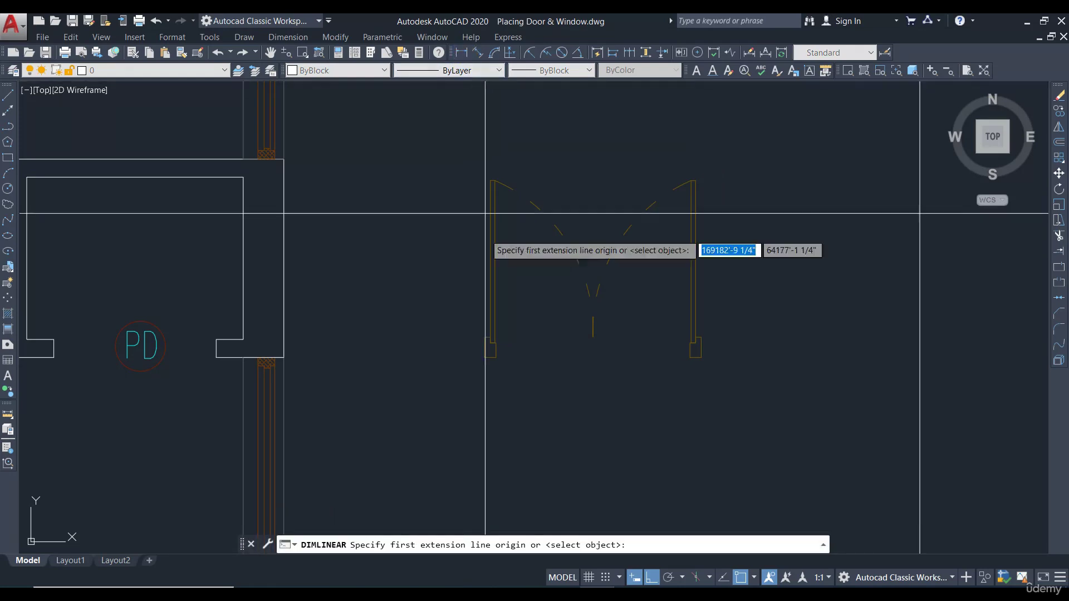
click(485, 358)
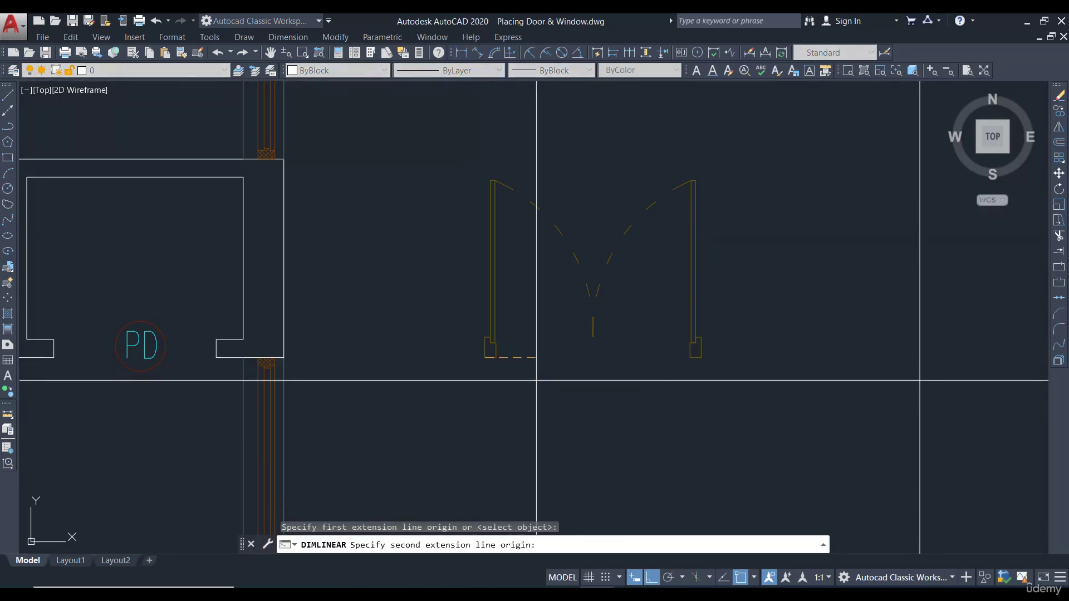
click(701, 357)
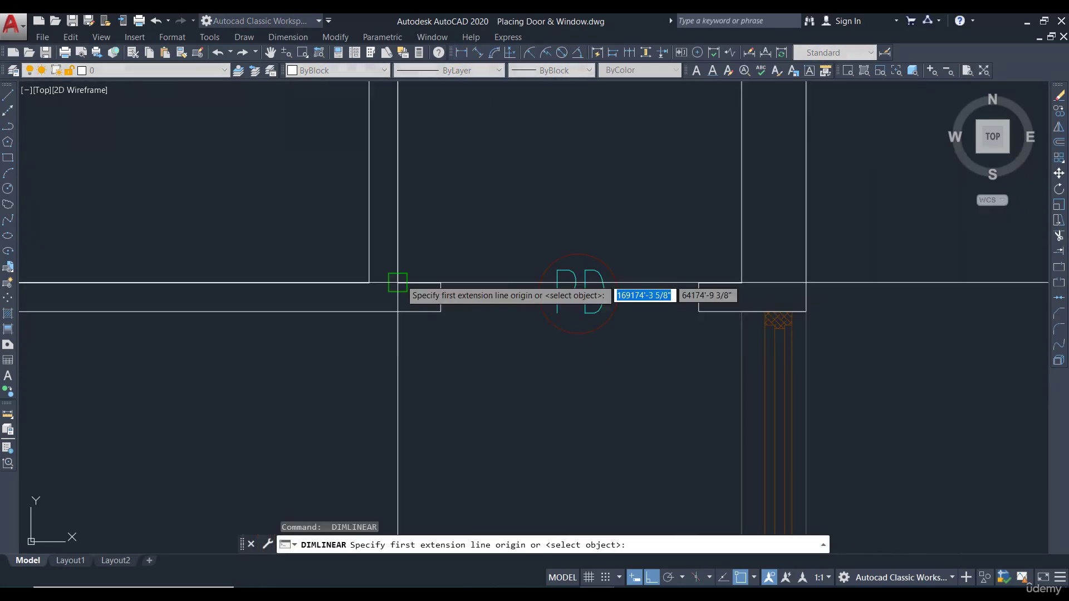
click(441, 283)
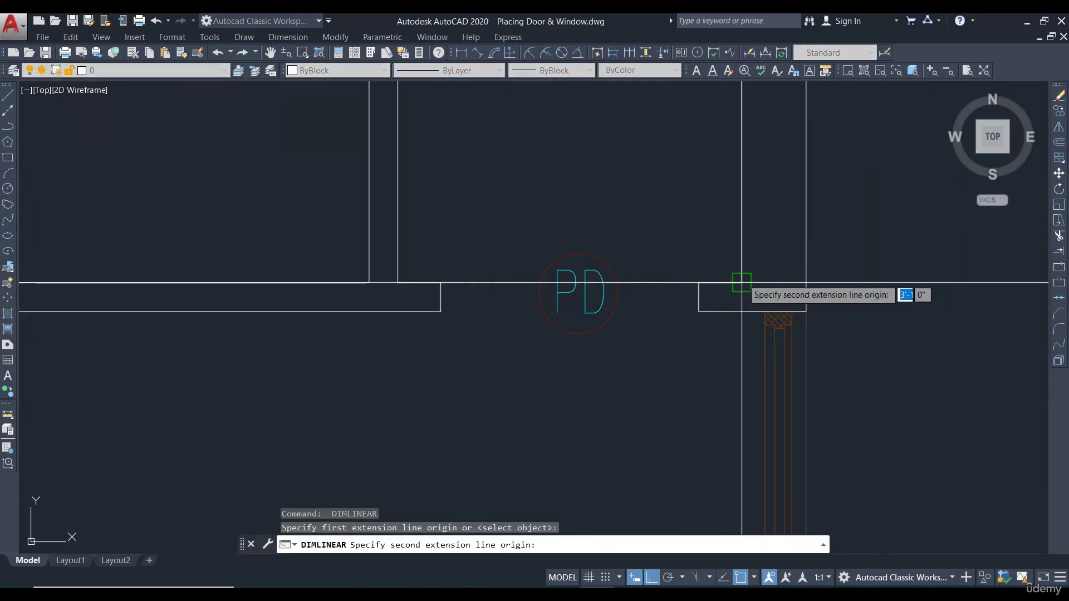
click(741, 282)
scroll(741, 282, down, 3)
key(Escape)
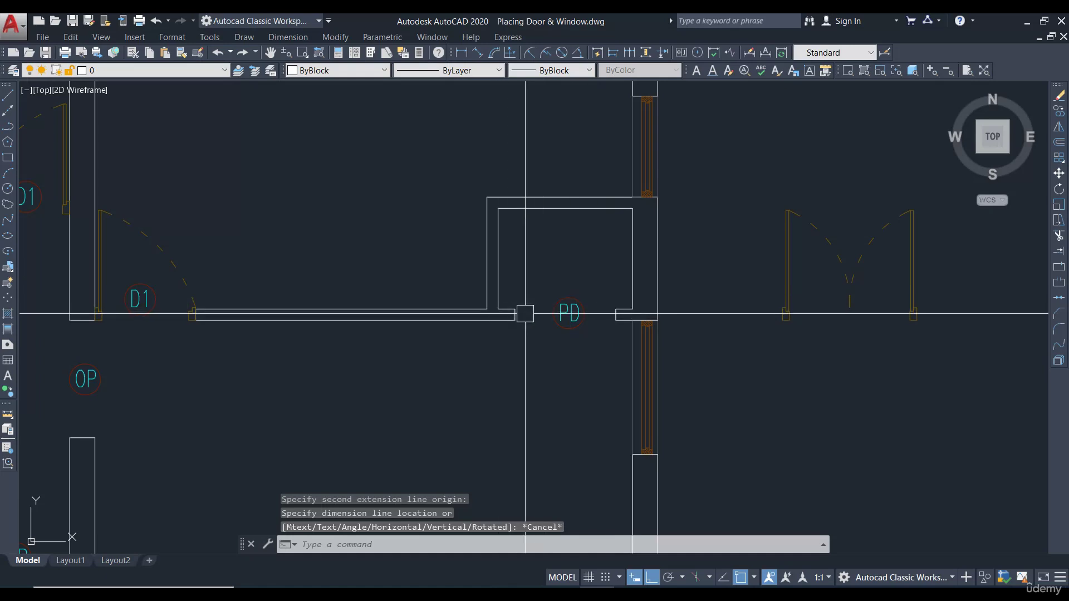
- Shorten both door leaves and their swing arcs by stretching the upper ends 12 inches south
middle_drag(730, 346, 596, 365)
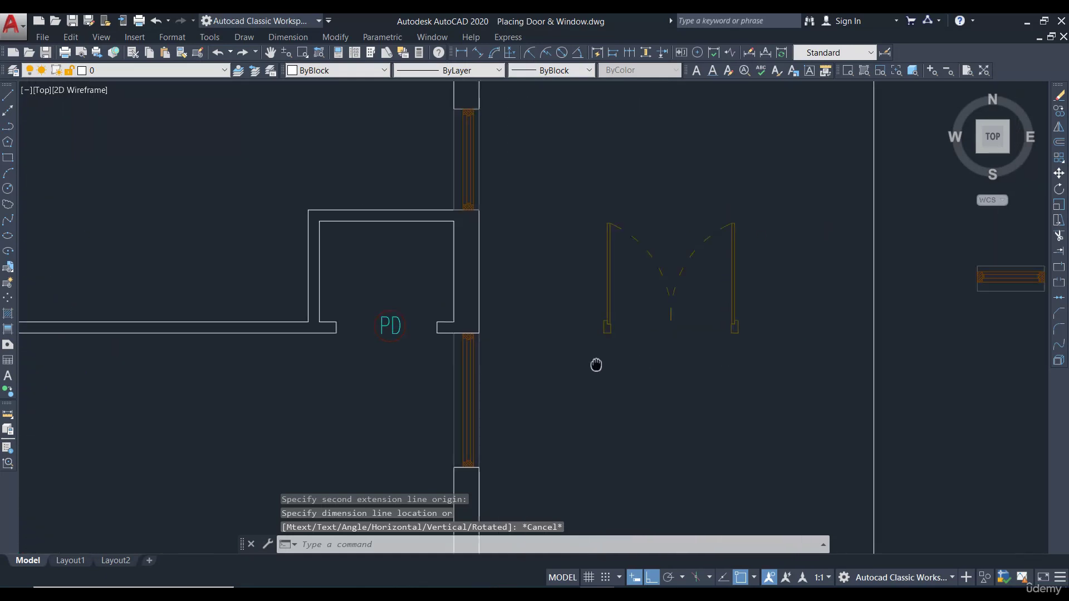
scroll(764, 353, up, 2)
click(723, 295)
text(x)
key(Return)
click(767, 319)
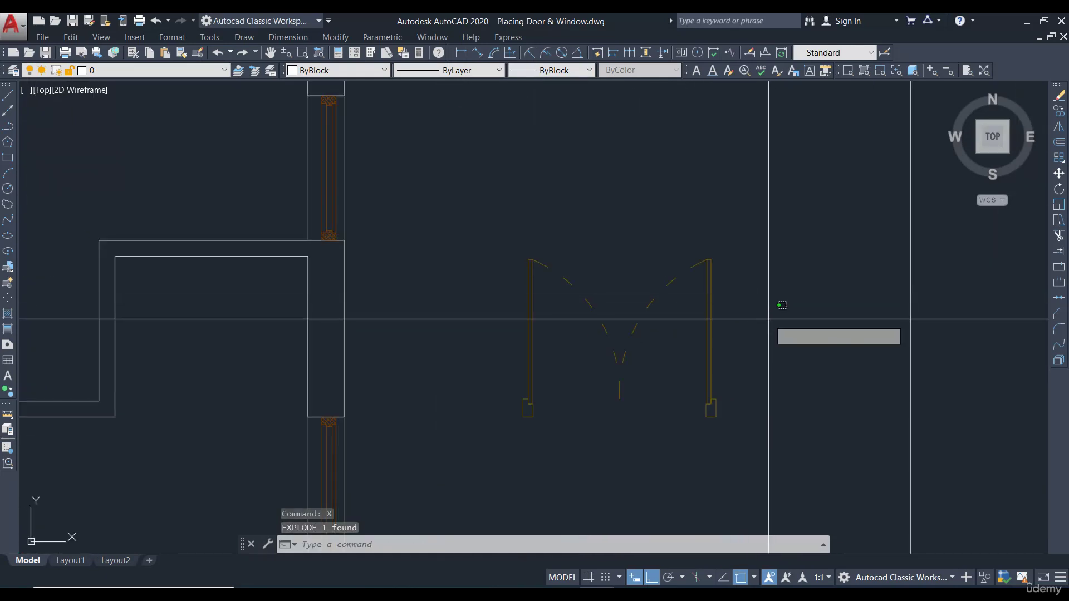
click(478, 227)
text(s)
key(Return)
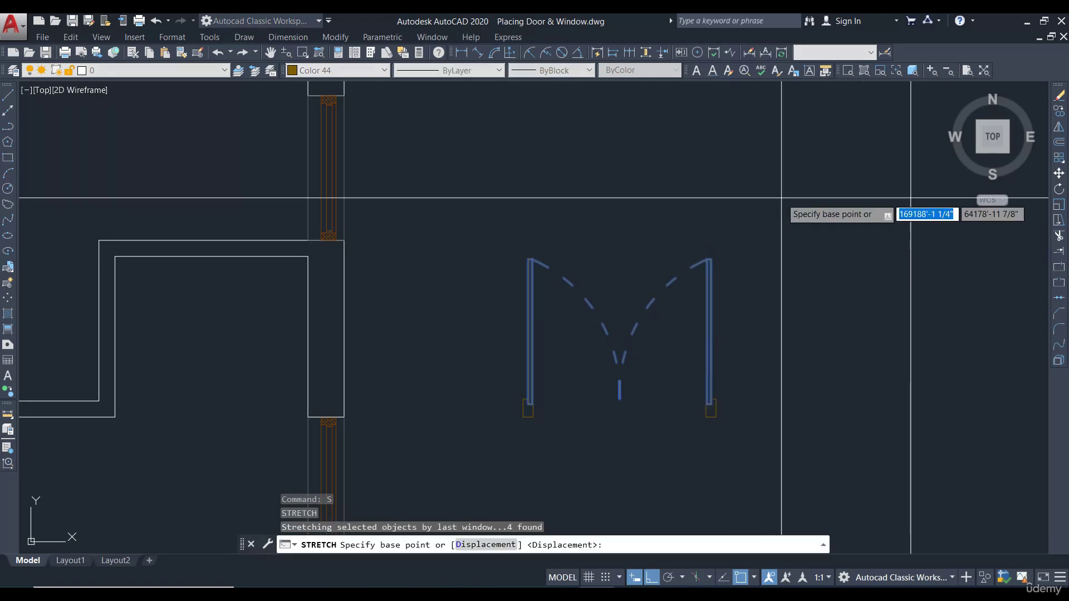
click(780, 201)
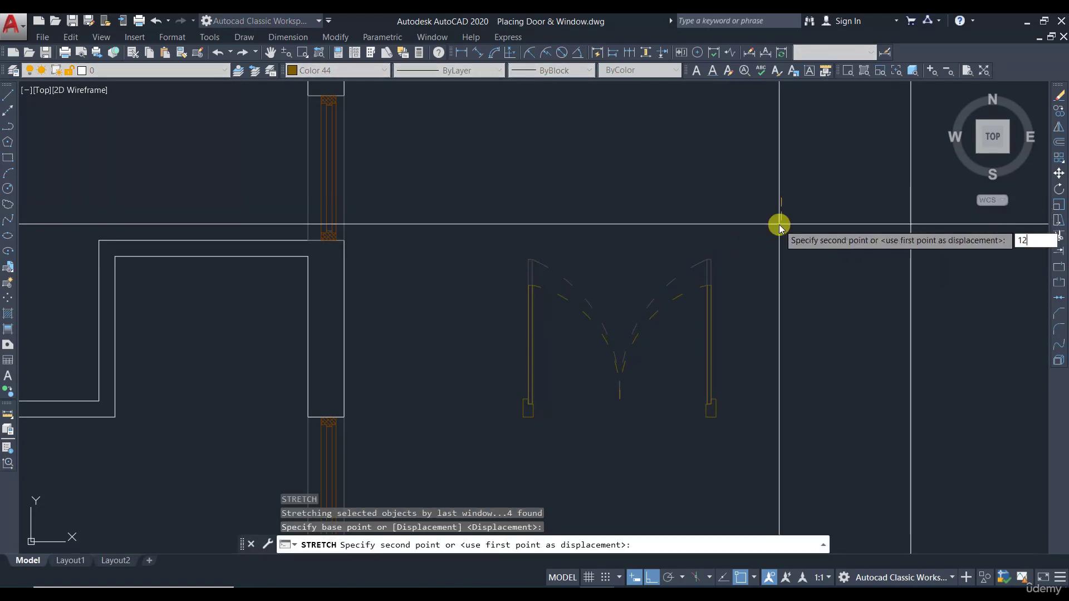
key(Return)
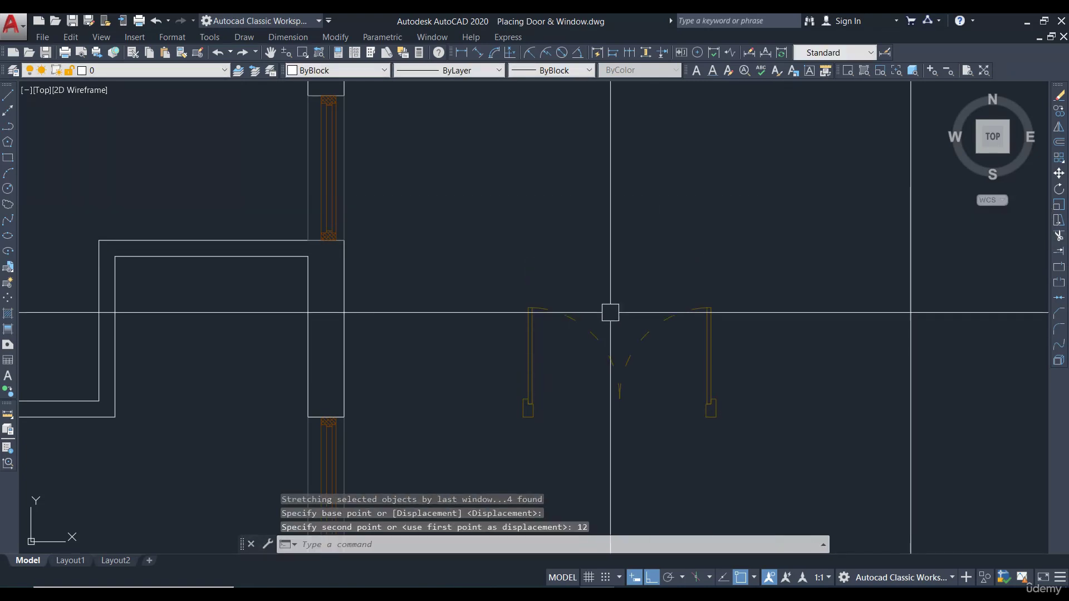
- Measure the vertical distance from the base of the west jamb to the top of the west leaf
scroll(610, 312, up, 4)
text(dist)
key(Return)
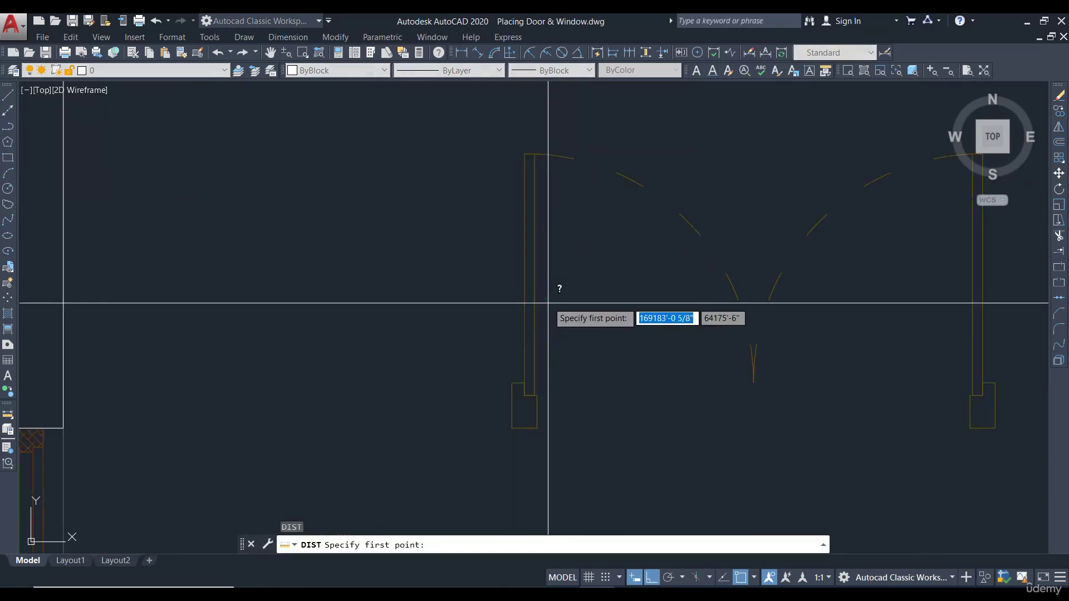
click(525, 427)
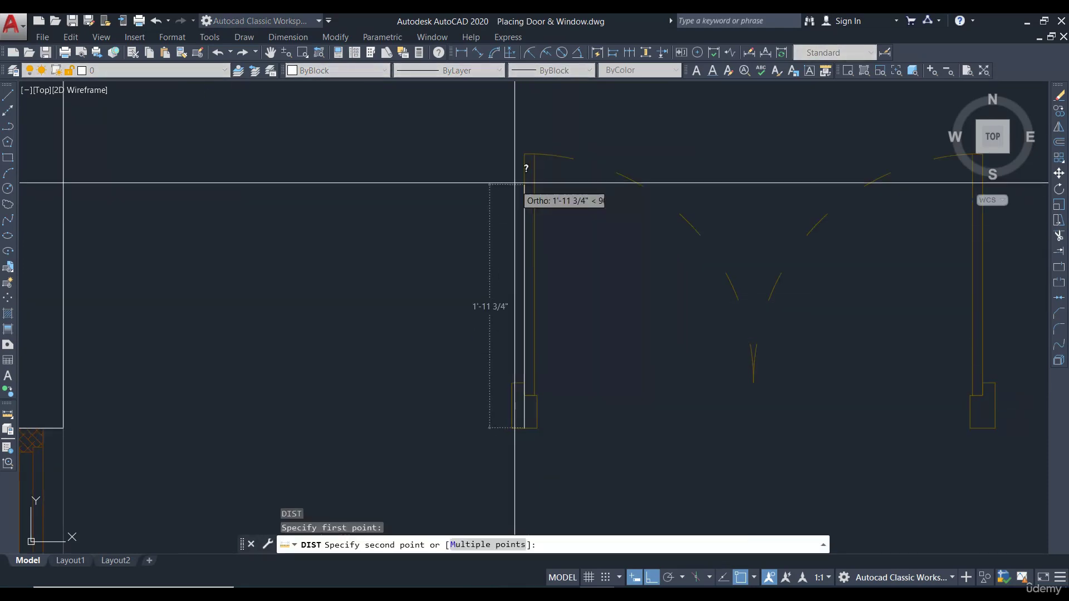
click(524, 155)
scroll(563, 298, down, 4)
key(Escape)
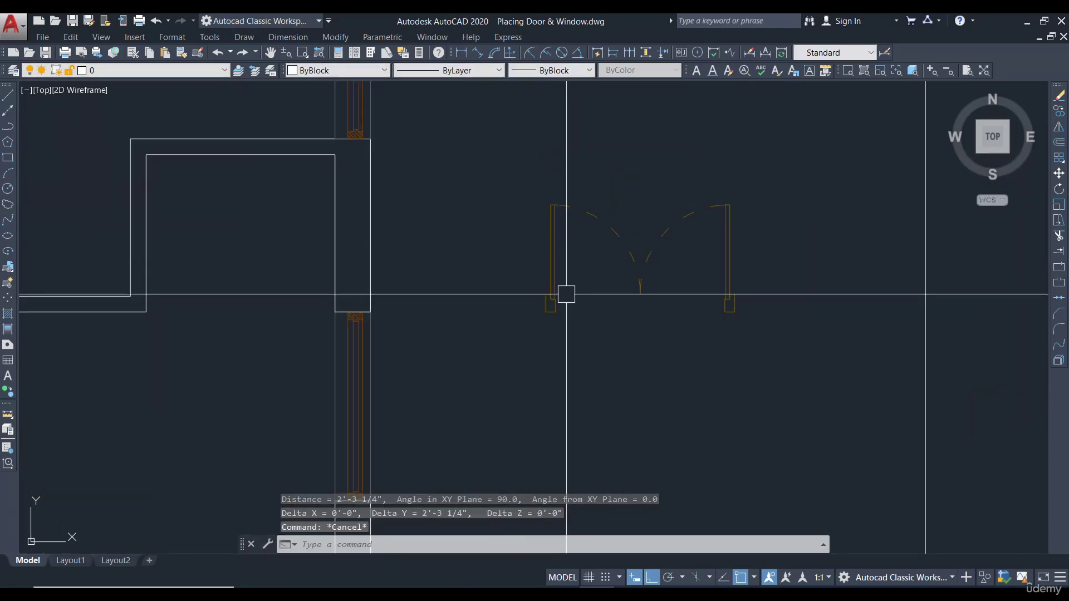
- Define a block named "pooja door" from all the double door's leaves, swing arcs and jambs
scroll(639, 312, down, 2)
scroll(644, 312, up, 2)
drag(521, 240, 744, 334)
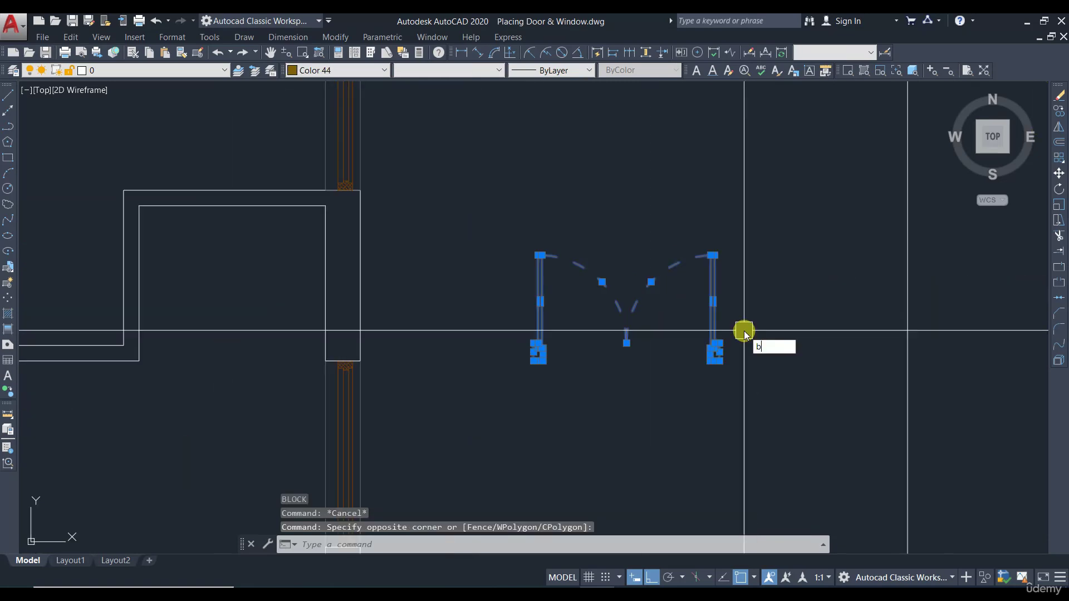
text(b)
key(Return)
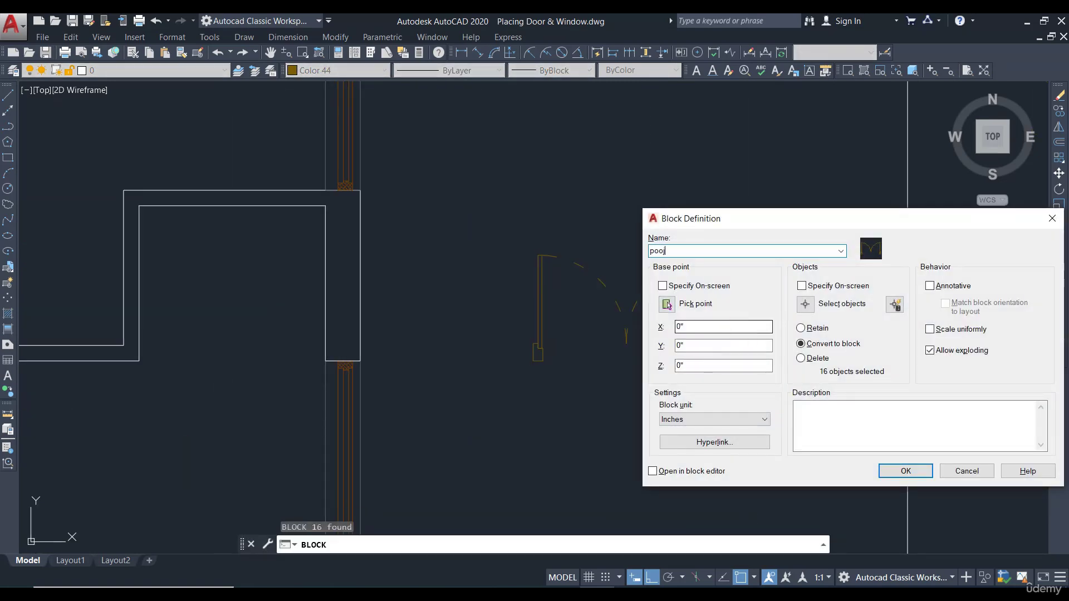
text(pooja door)
key(Return)
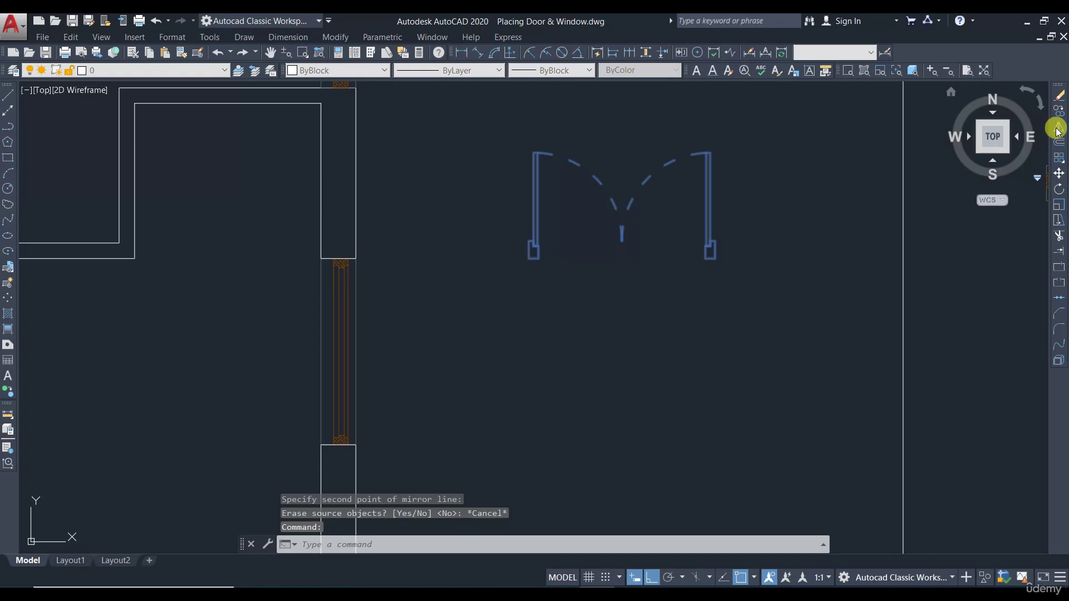
- Mirror the double door block about a horizontal line just south of it, keeping the source block
click(1058, 128)
click(539, 314)
click(766, 315)
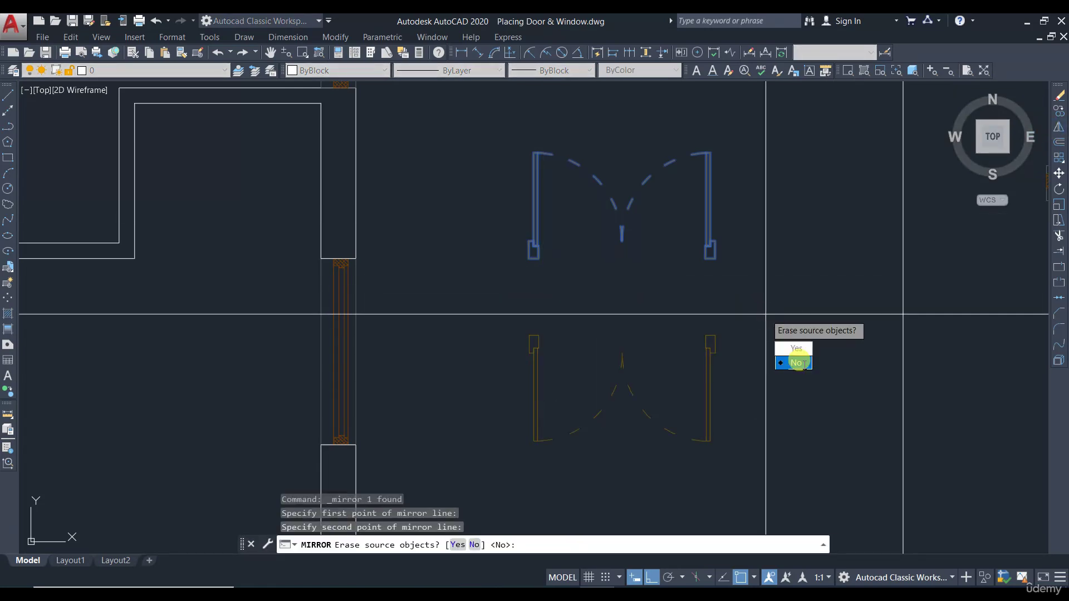
click(797, 362)
- Move the mirrored double door from its northwest jamb corner into the PD wall opening, with the leaves swinging south
click(713, 341)
scroll(718, 340, up, 4)
text(m)
key(Return)
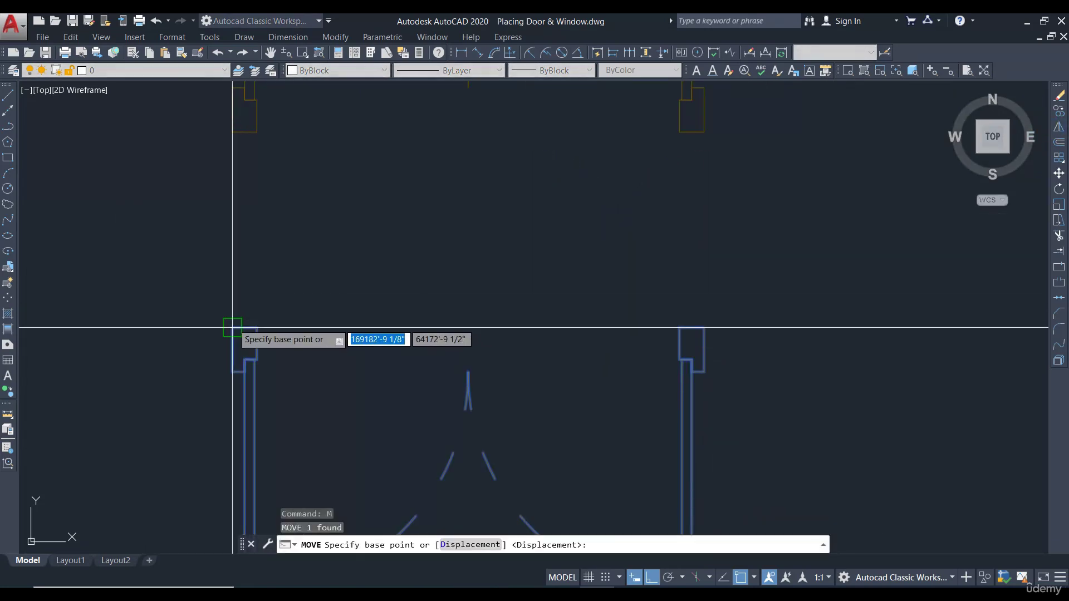
click(233, 328)
scroll(711, 327, down, 3)
scroll(313, 223, up, 3)
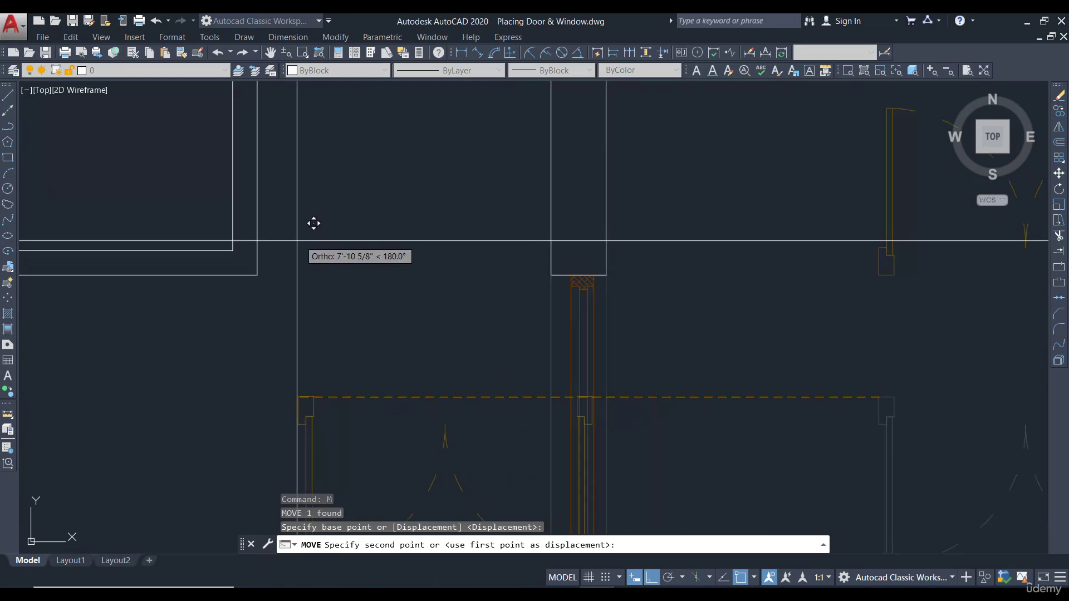
scroll(386, 246, down, 3)
click(575, 277)
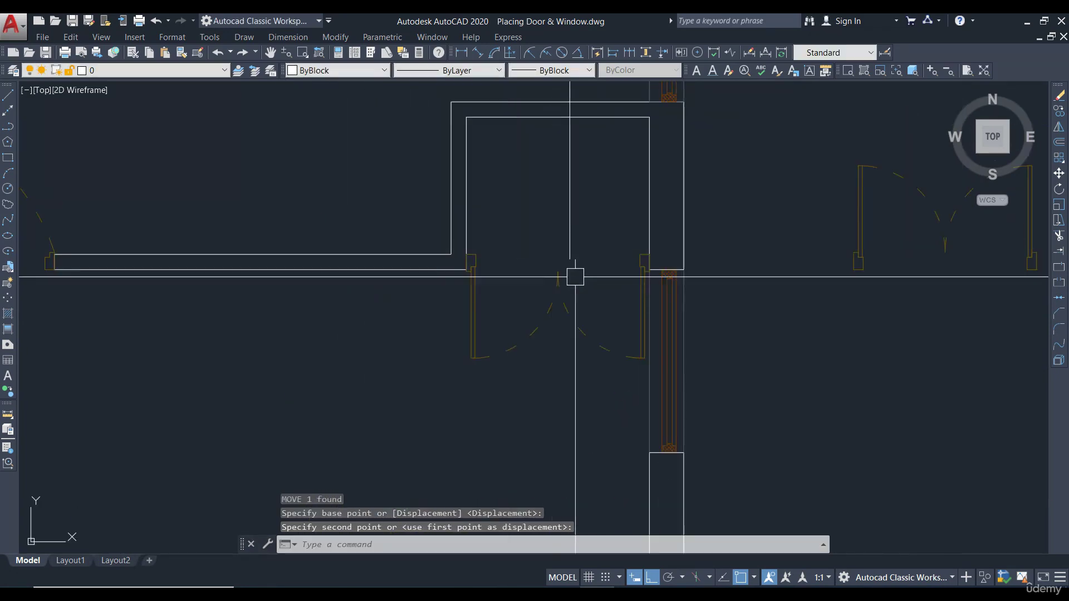
scroll(521, 328, down, 3)
click(734, 345)
key(Escape)
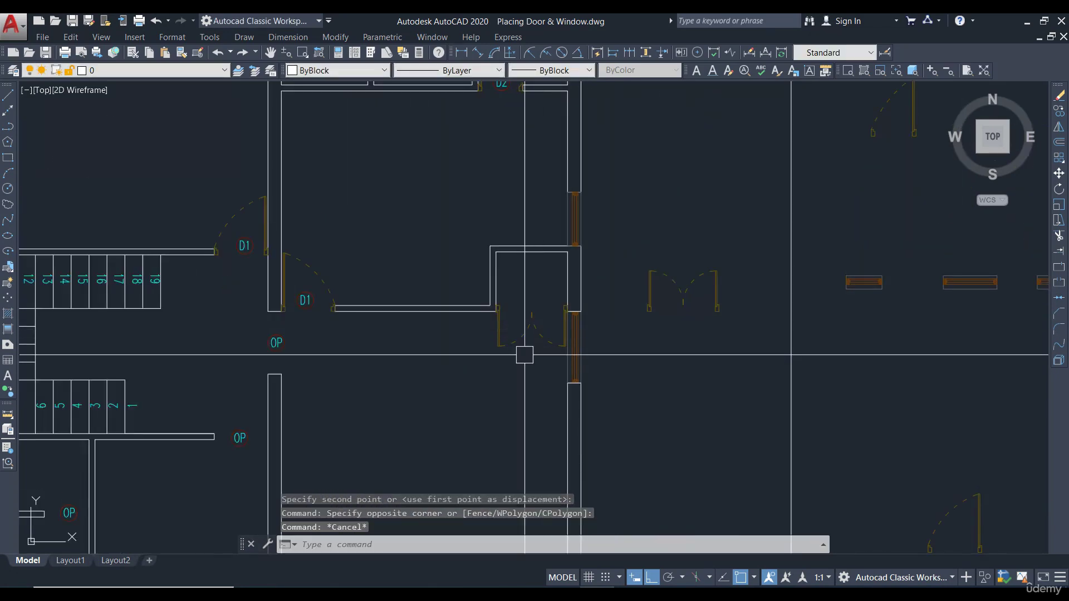
scroll(531, 337, down, 6)
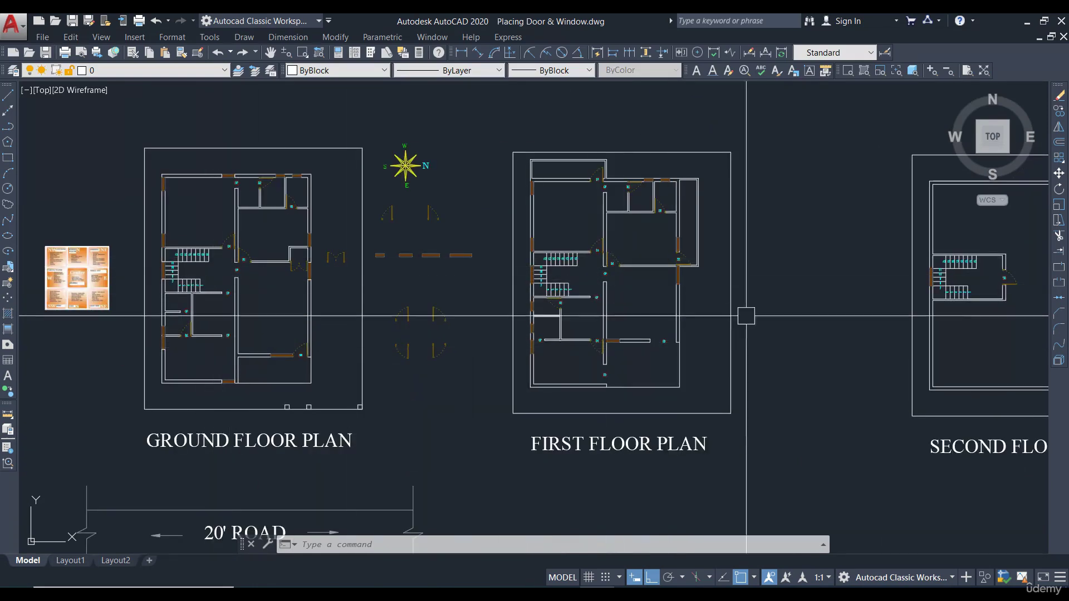
scroll(834, 342, down, 2)
scroll(632, 322, up, 2)
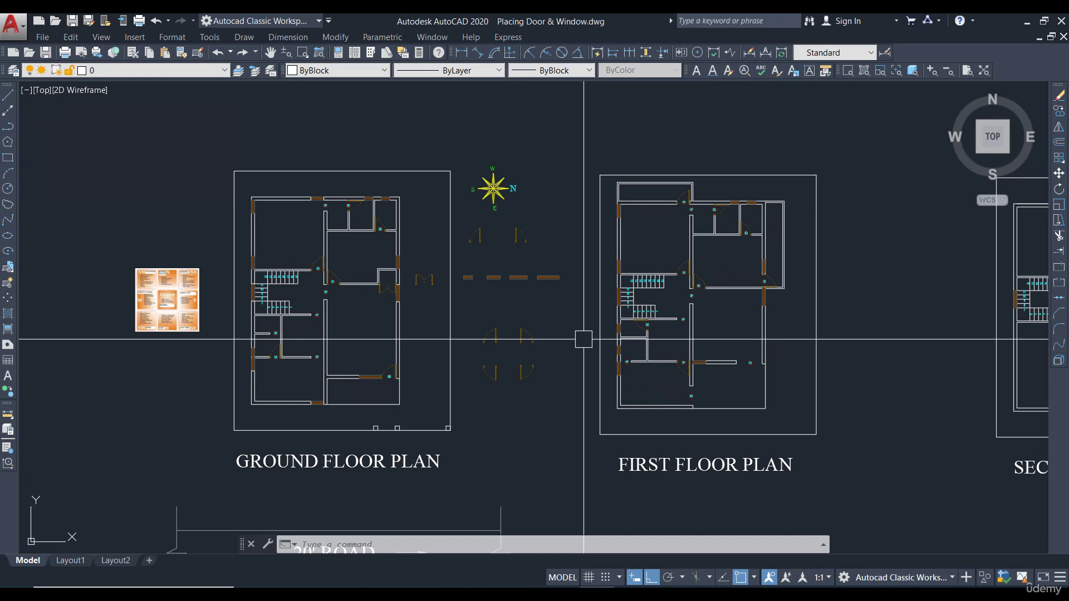
scroll(583, 339, down, 2)
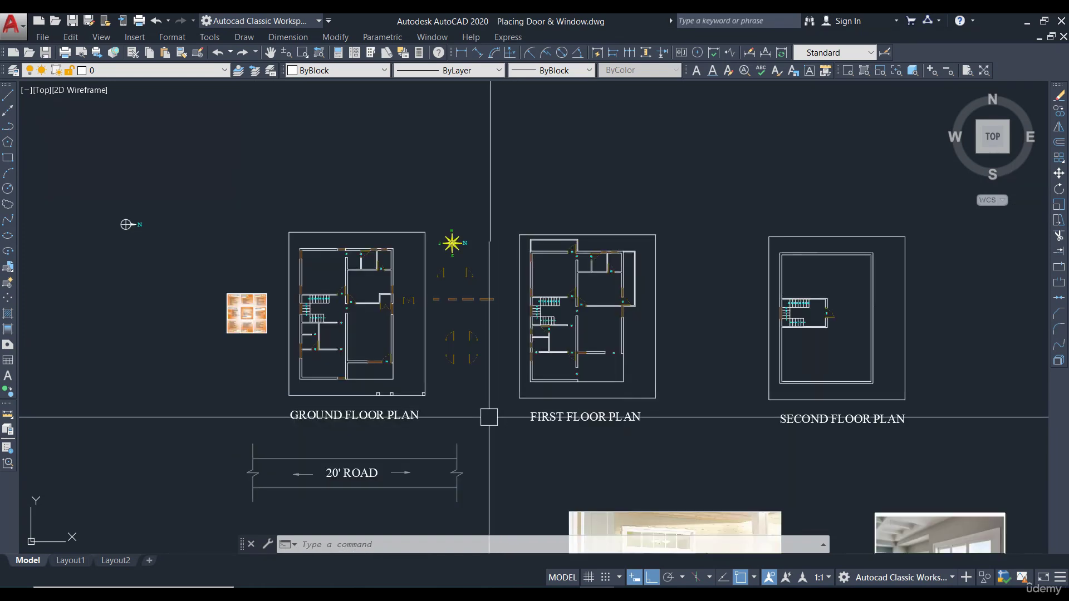